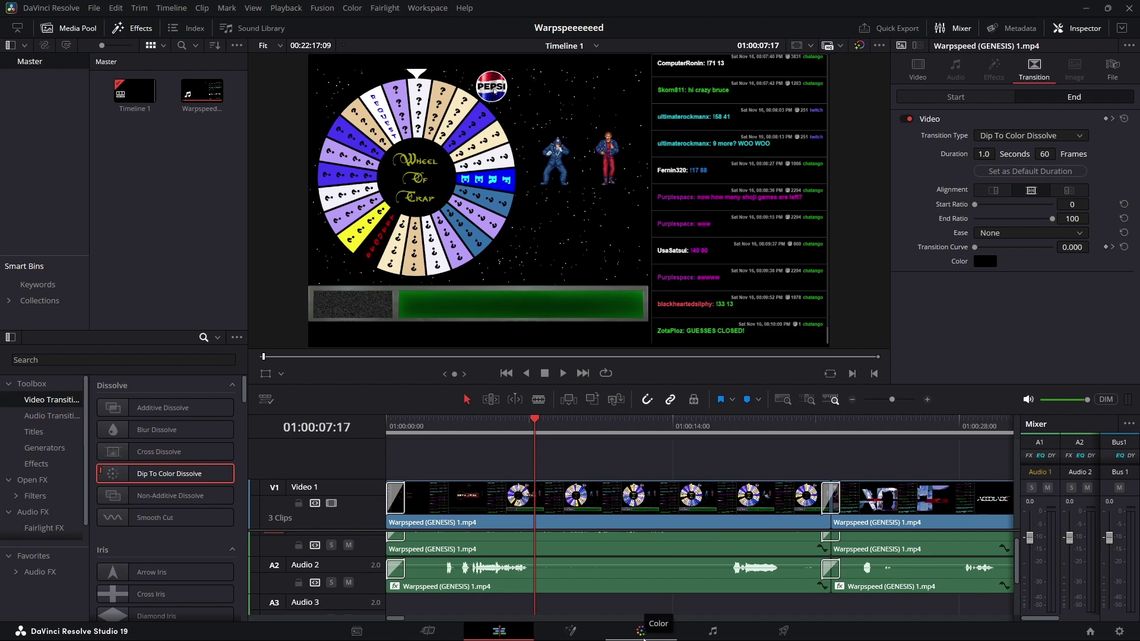
On the Color page, try a circle window on the clip, placing it over the wheel and over the two fighters
{"action": "left_click", "coordinate": [642, 632]}
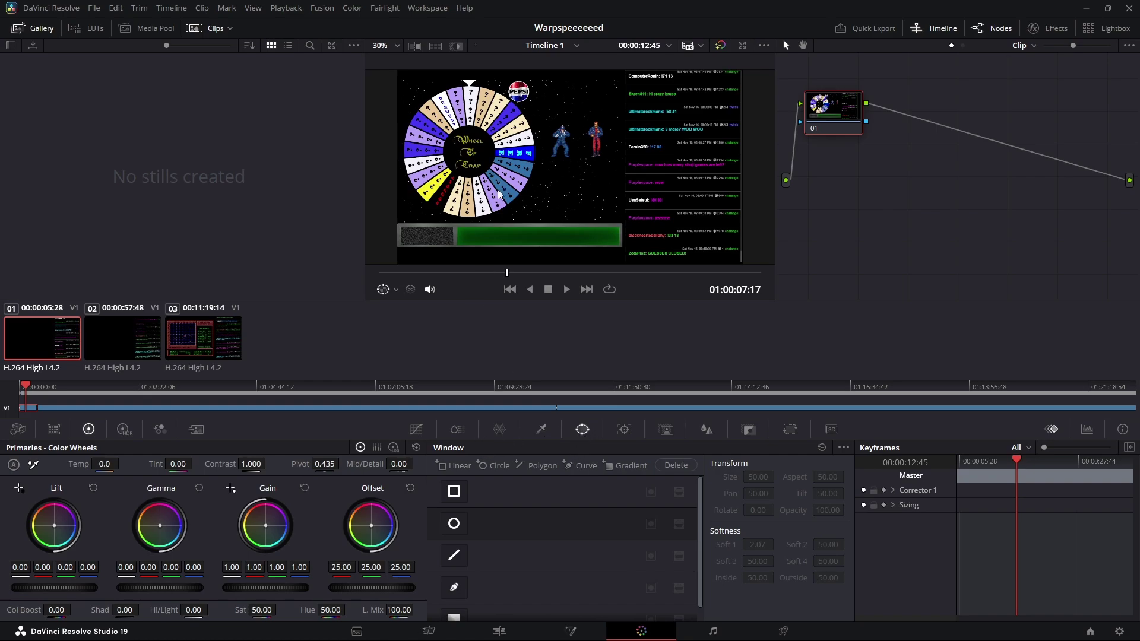
{"action": "left_click", "coordinate": [493, 465]}
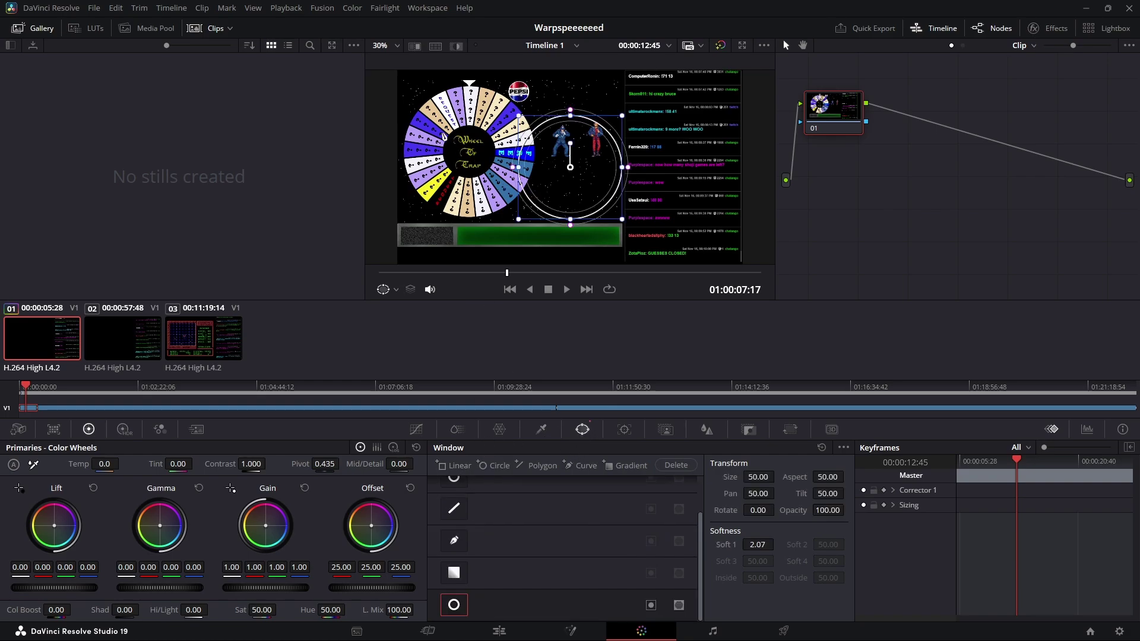
{"action": "left_click_drag", "start_coordinate": [564, 165], "coordinate": [476, 150]}
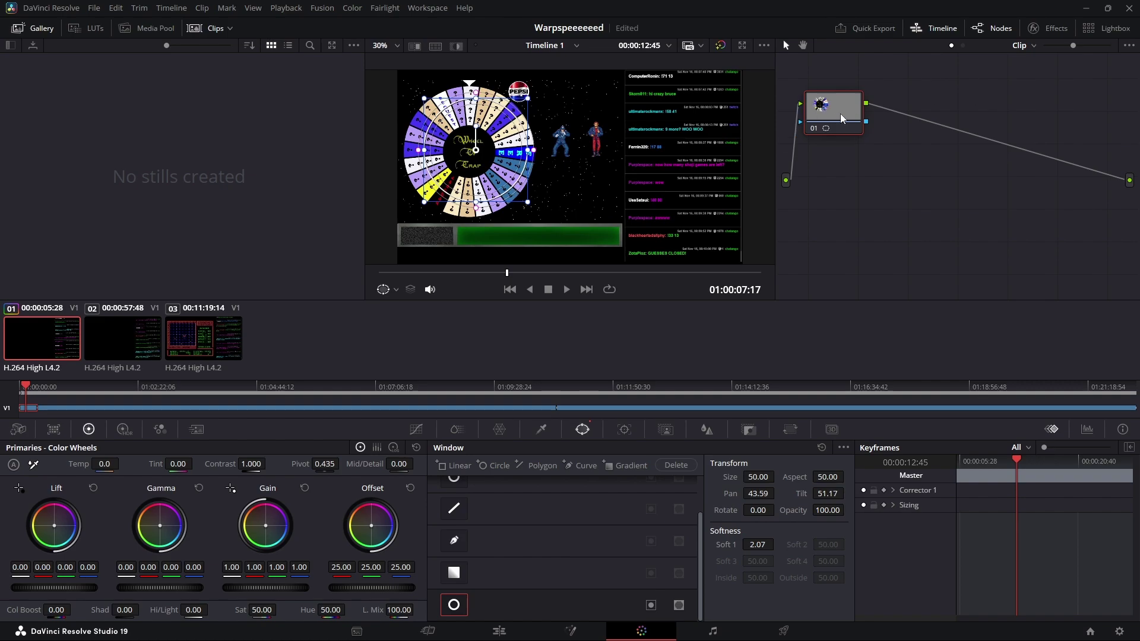
{"action": "scroll", "coordinate": [830, 113], "scroll_direction": "up", "scroll_amount": 1}
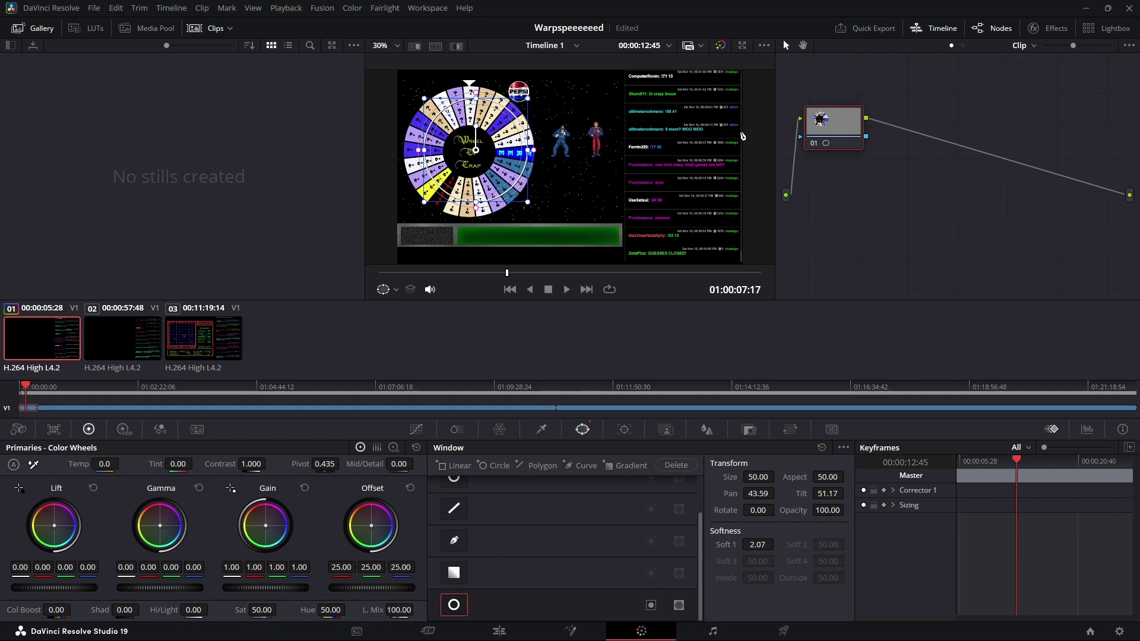
{"action": "left_click_drag", "start_coordinate": [462, 143], "coordinate": [624, 137]}
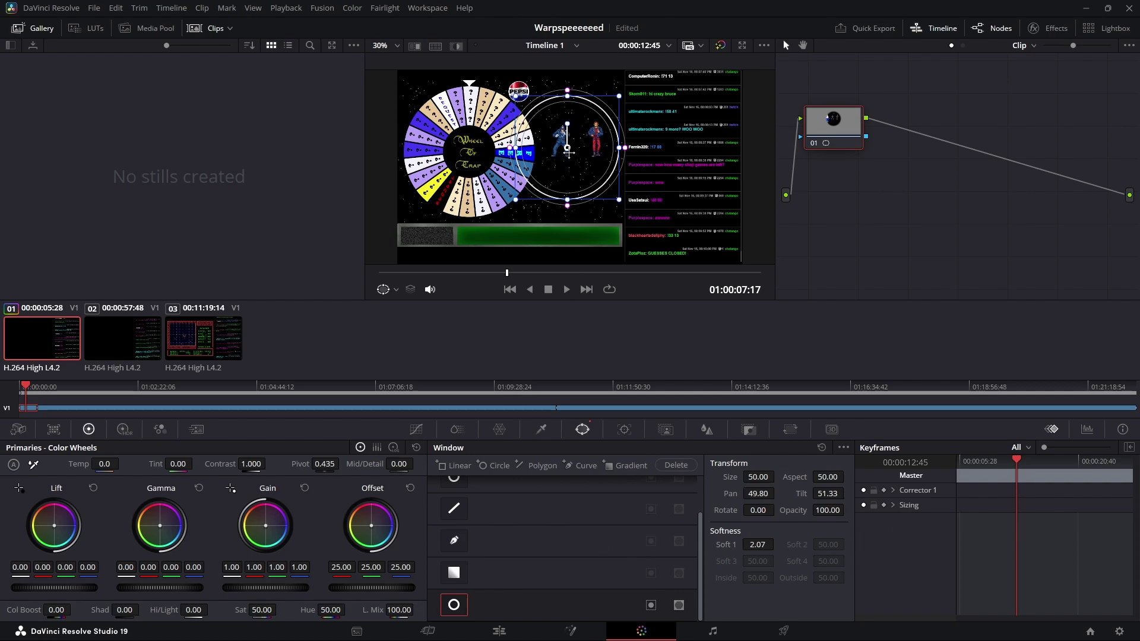
{"action": "left_click_drag", "start_coordinate": [564, 153], "coordinate": [559, 159]}
Undo the circle window and its moves
{"action": "key", "text": "ctrl+z"}
{"action": "key", "text": "ctrl+z"}
{"action": "key", "text": "ctrl+z"}
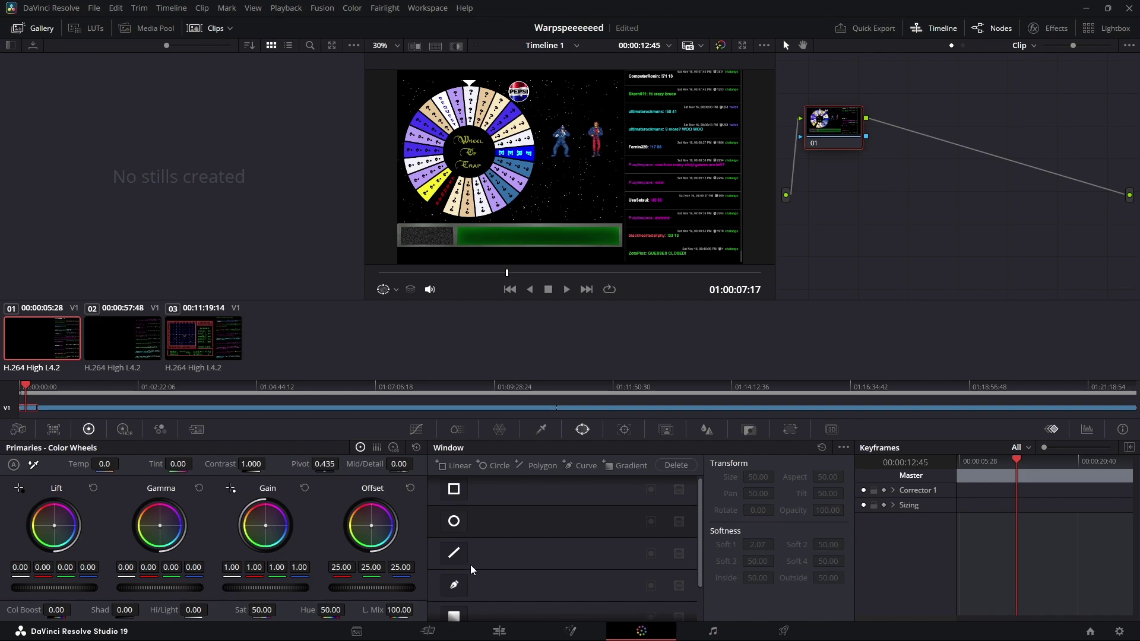
Draw a closed curve window around the blue fighter, extending over the wheel's edge
{"action": "left_click", "coordinate": [454, 585]}
{"action": "left_click", "coordinate": [557, 113]}
{"action": "left_click", "coordinate": [516, 118]}
{"action": "left_click", "coordinate": [513, 166]}
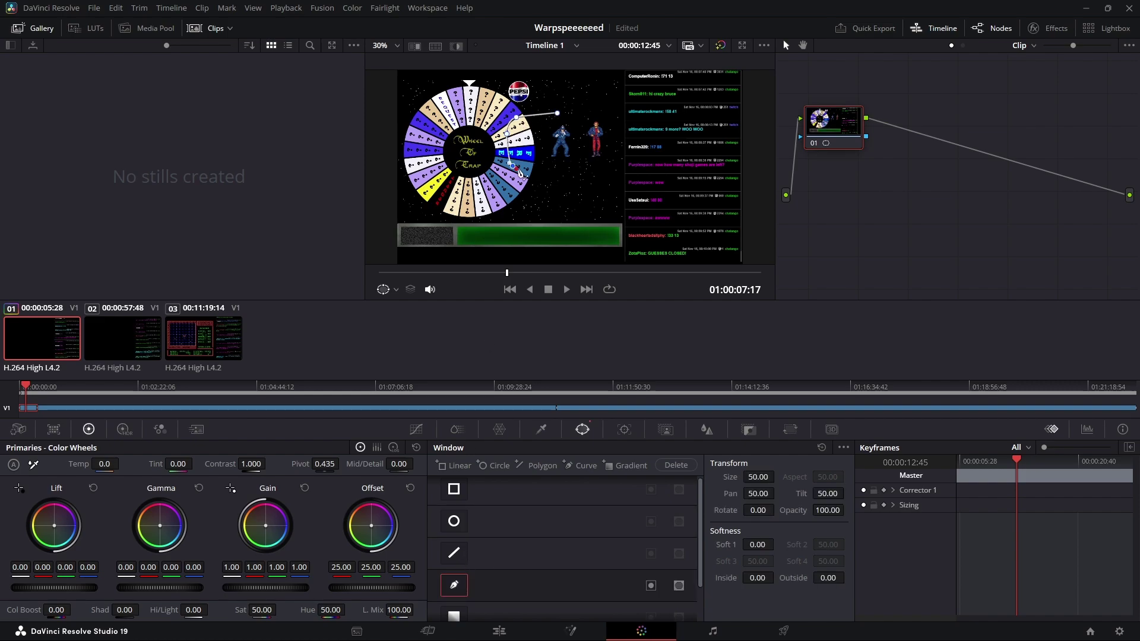
{"action": "left_click", "coordinate": [537, 180]}
{"action": "left_click", "coordinate": [578, 190]}
{"action": "left_click", "coordinate": [582, 160]}
{"action": "left_click", "coordinate": [581, 121]}
{"action": "left_click", "coordinate": [581, 112]}
{"action": "left_click", "coordinate": [566, 109]}
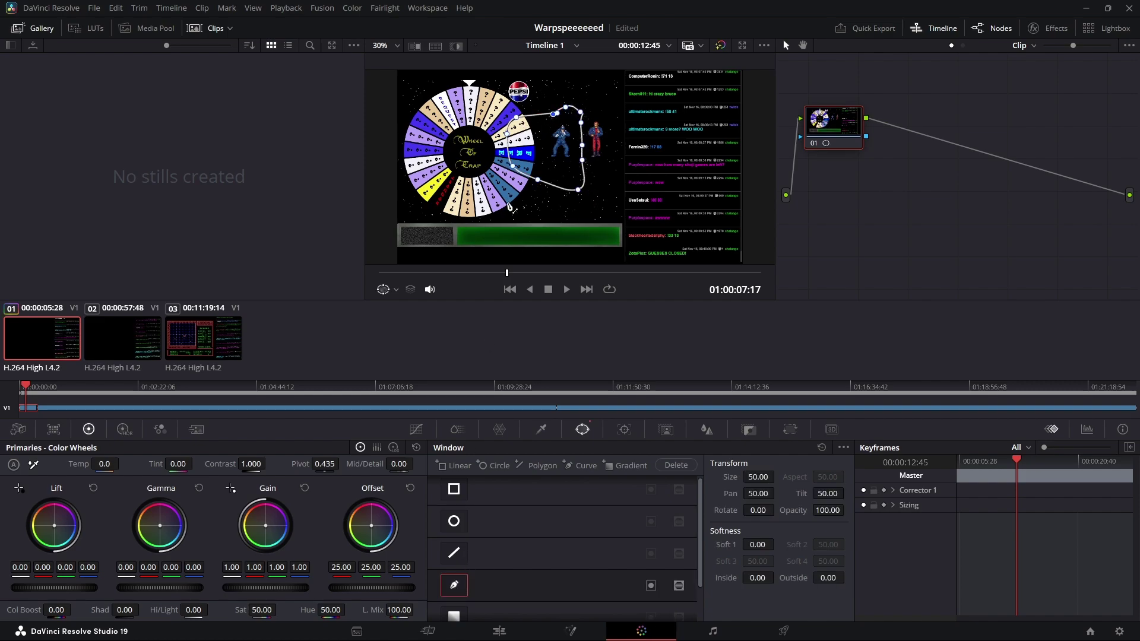
Move the curve window toward the wheel at about pan 48.11 and tilt 48.99, and turn off the viewer's on-screen overlay
{"action": "left_click_drag", "start_coordinate": [563, 143], "coordinate": [533, 142]}
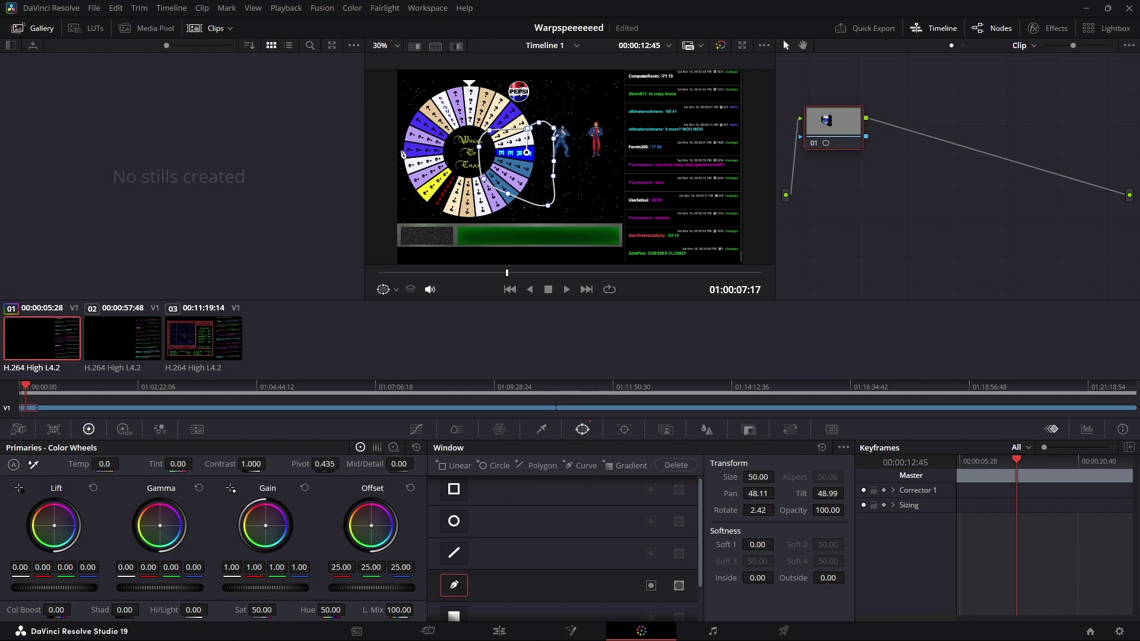
{"action": "left_click", "coordinate": [389, 293]}
{"action": "left_click", "coordinate": [401, 310]}
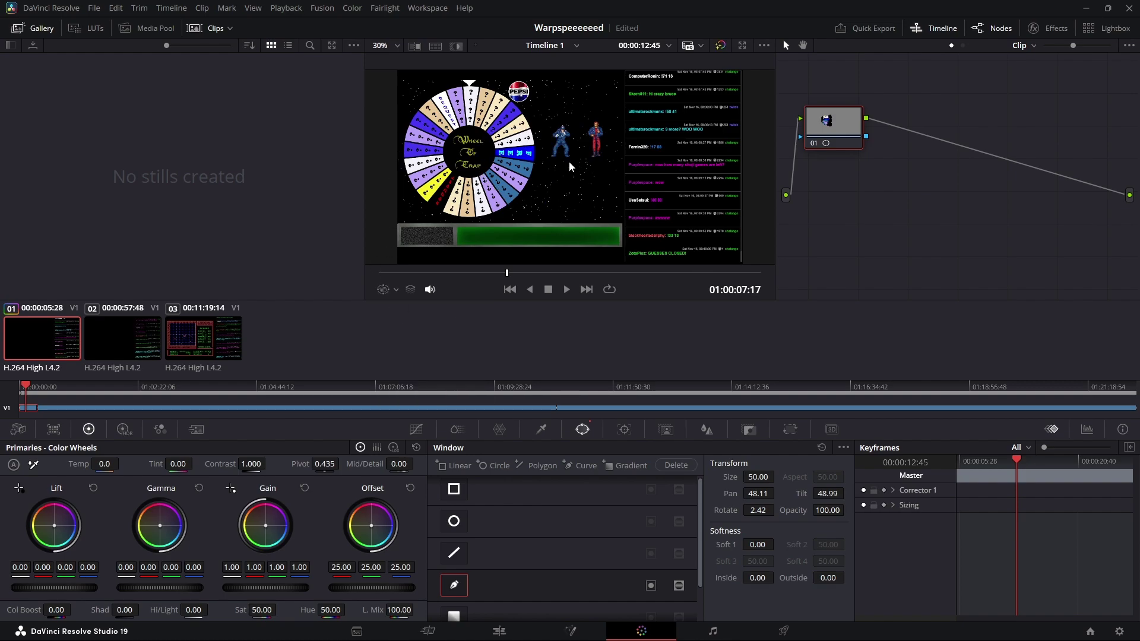
Undo the last curve window change and set the viewer's on-screen overlay to Power Window
{"action": "key", "text": "ctrl+z"}
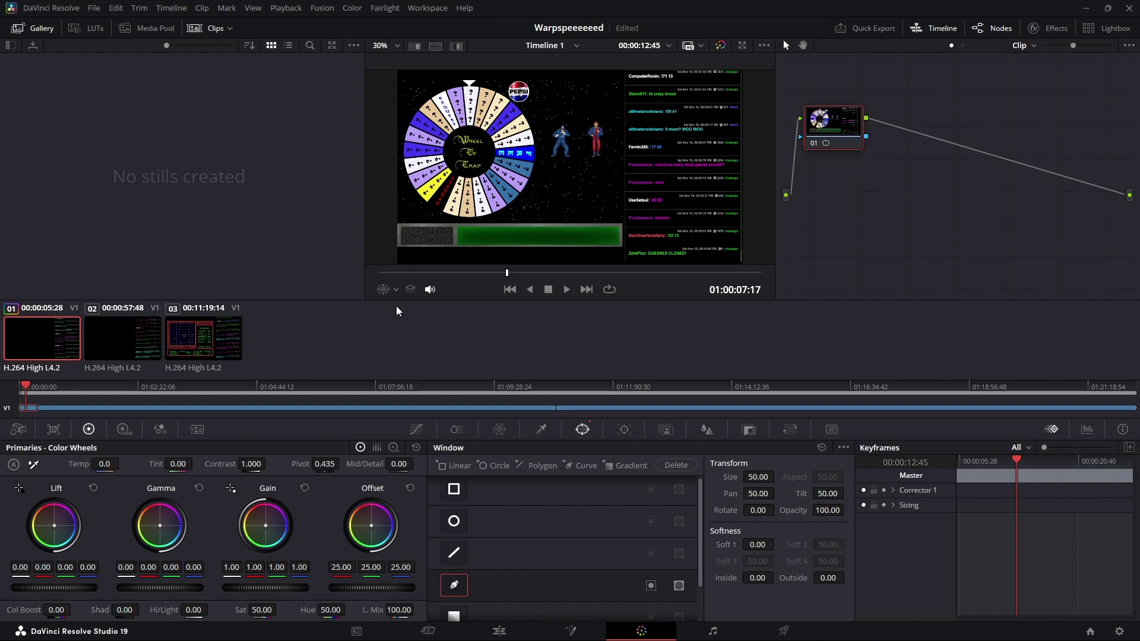
{"action": "left_click", "coordinate": [392, 290]}
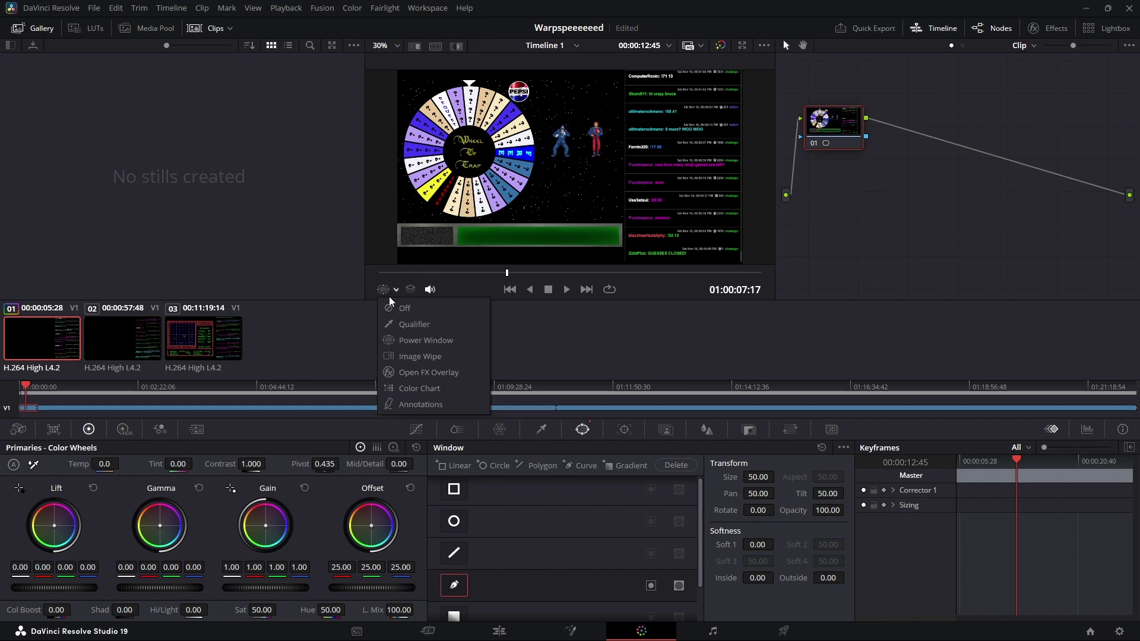
{"action": "left_click", "coordinate": [422, 344]}
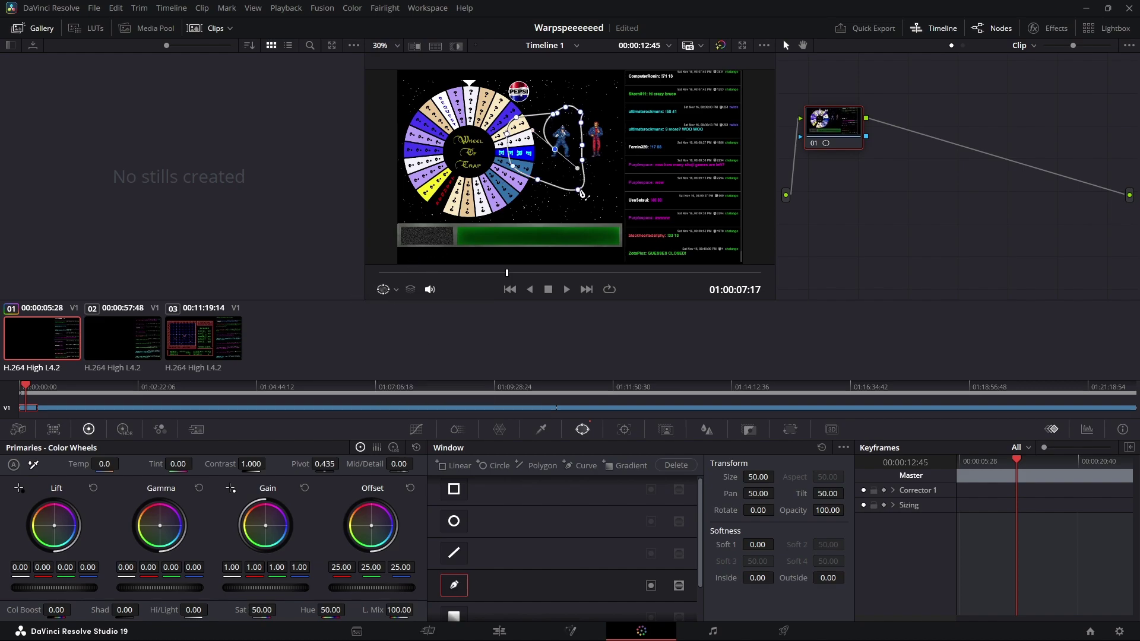
Undo the curve window's points until the drawn outline is removed
{"action": "key", "text": "ctrl+z"}
{"action": "key", "text": "ctrl+z"}
{"action": "key", "text": "ctrl+z"}
{"action": "key", "text": "ctrl+z"}
{"action": "key", "text": "ctrl+z"}
{"action": "key", "text": "ctrl+z"}
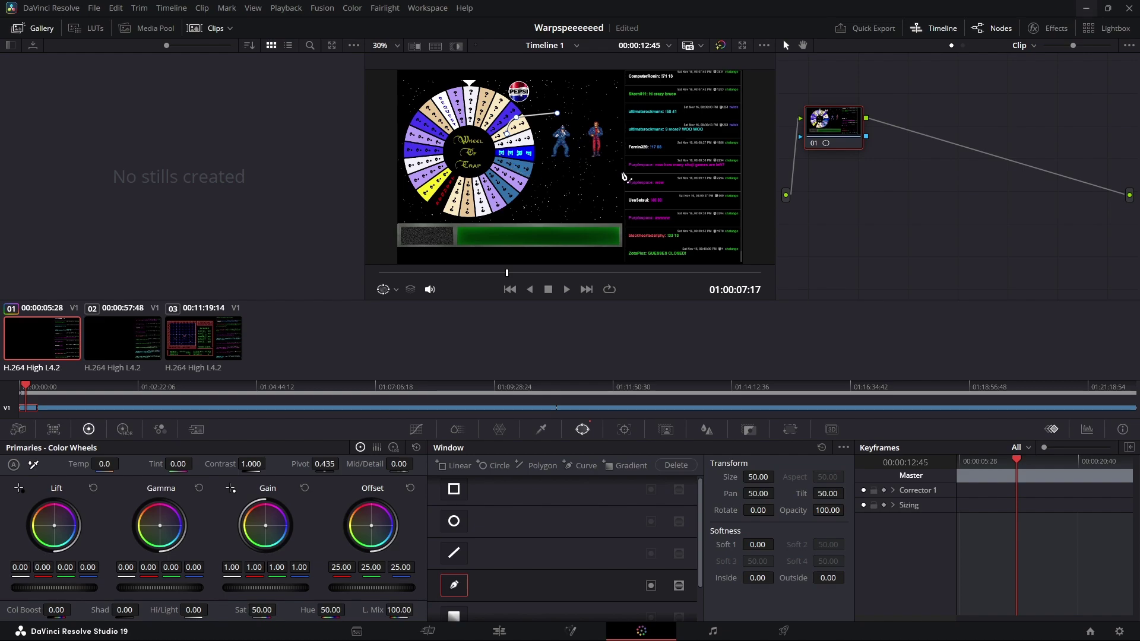
{"action": "key", "text": "ctrl+z"}
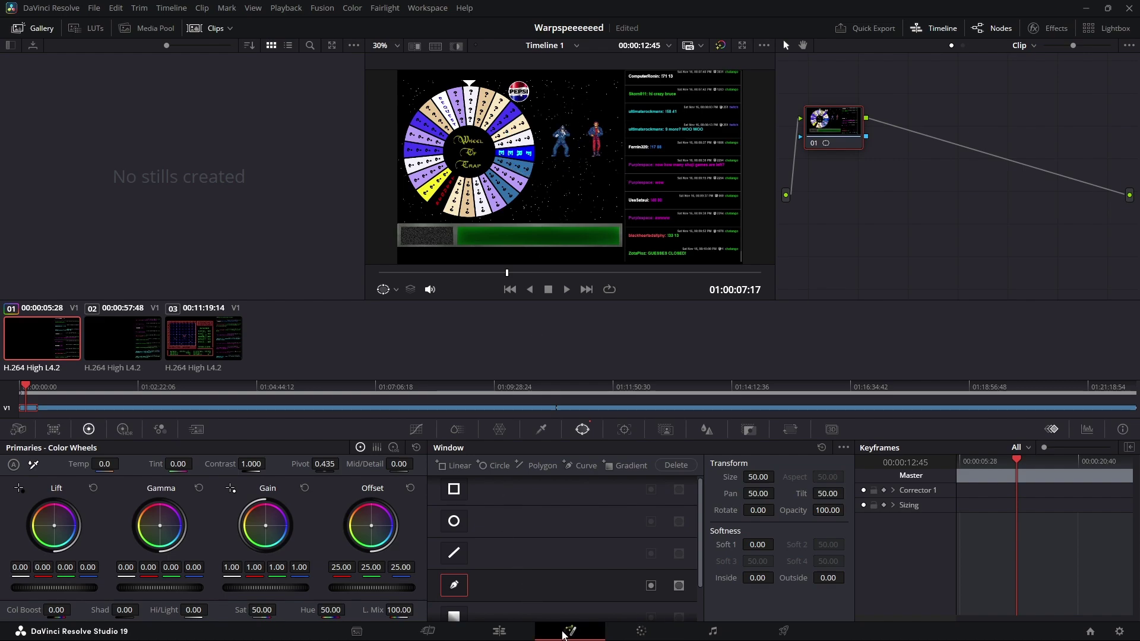
Look at the clip's MediaIn1 and MediaOut1 nodes on the Fusion page and return to the Edit page
{"action": "left_click", "coordinate": [565, 634]}
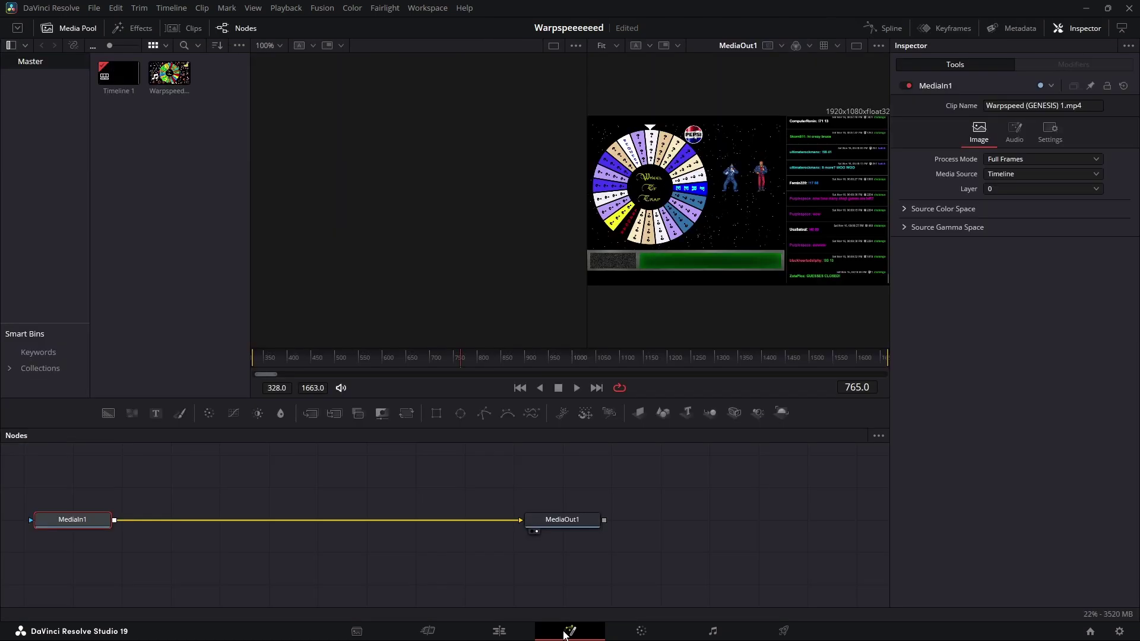
{"action": "left_click_drag", "start_coordinate": [353, 474], "coordinate": [366, 512]}
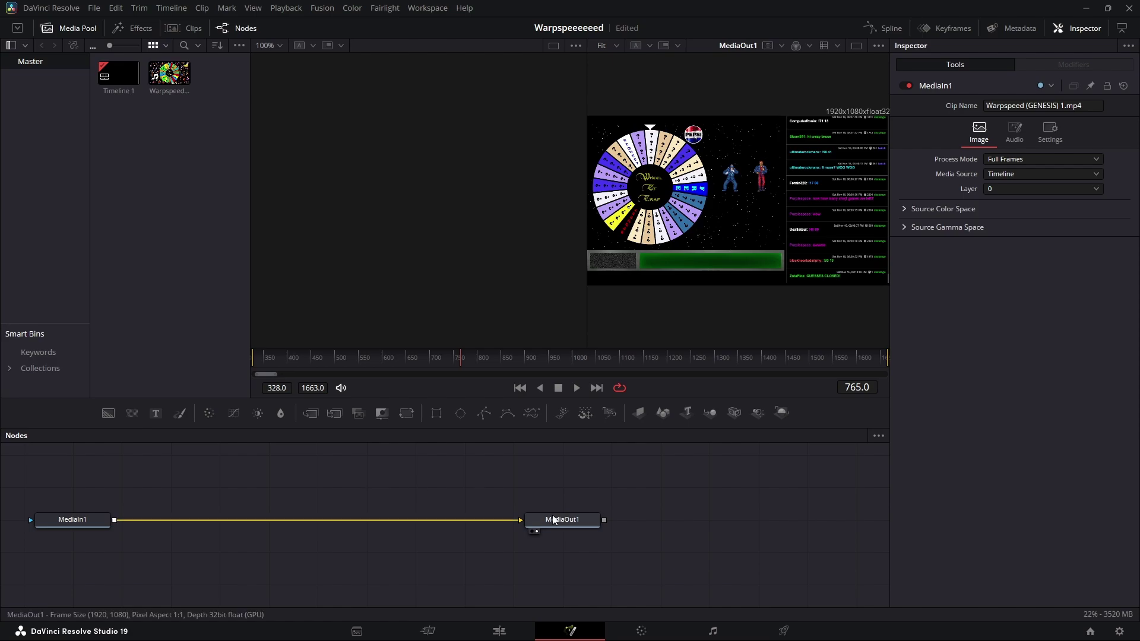
{"action": "left_click", "coordinate": [499, 630]}
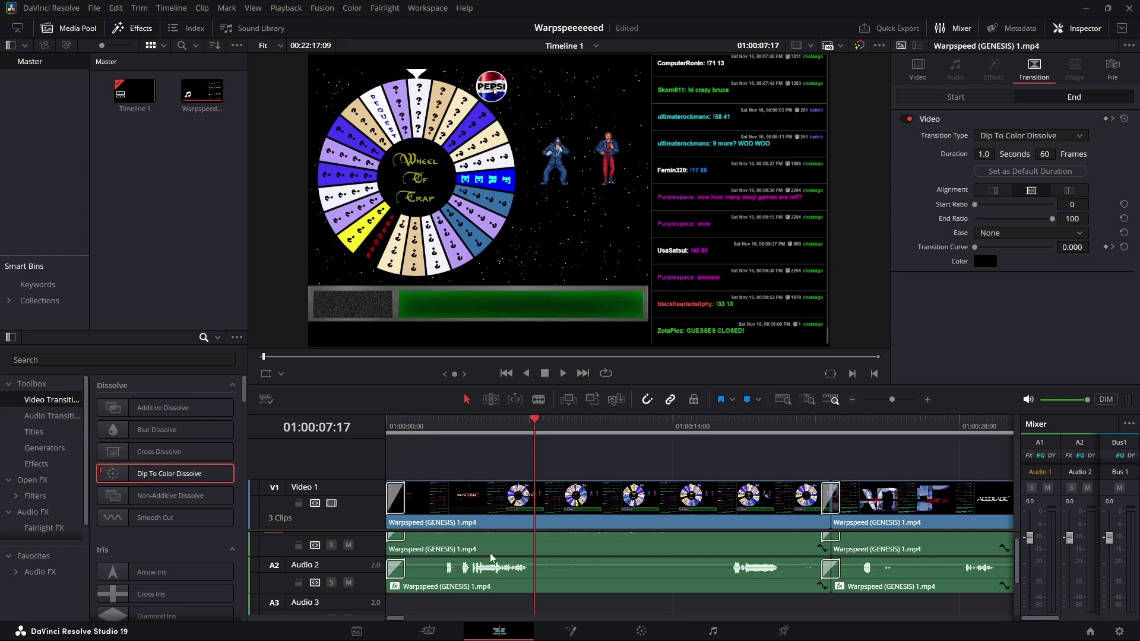
Review the audio settings and the audio effects applied to the first Audio 2 clip, from Noise Reduction to Limiter
{"action": "left_click", "coordinate": [955, 67]}
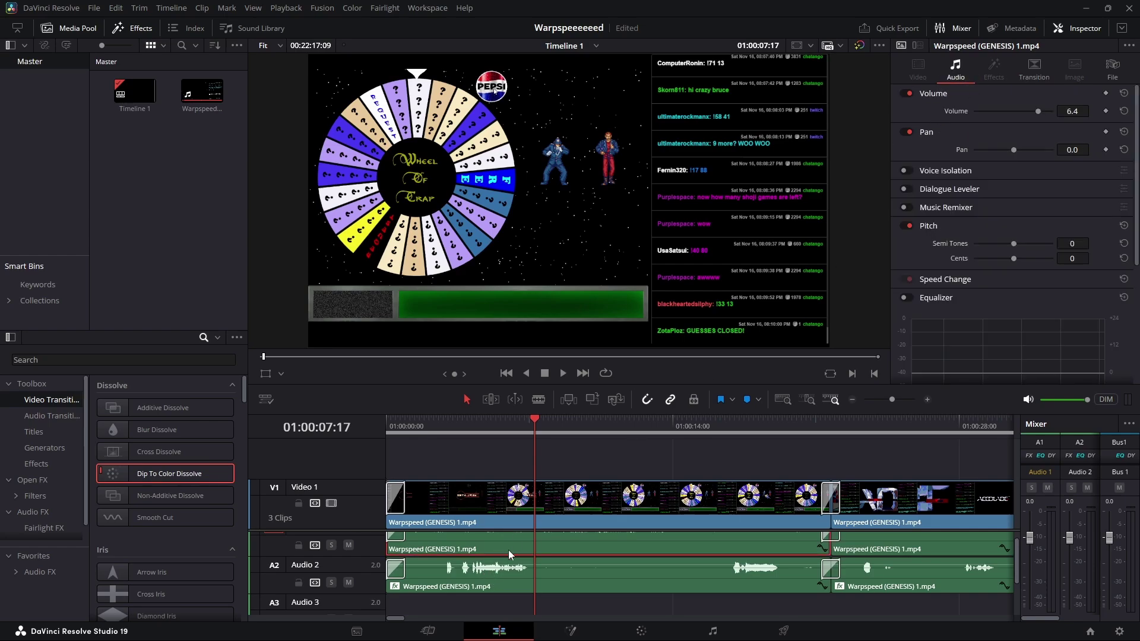
{"action": "left_click", "coordinate": [994, 69]}
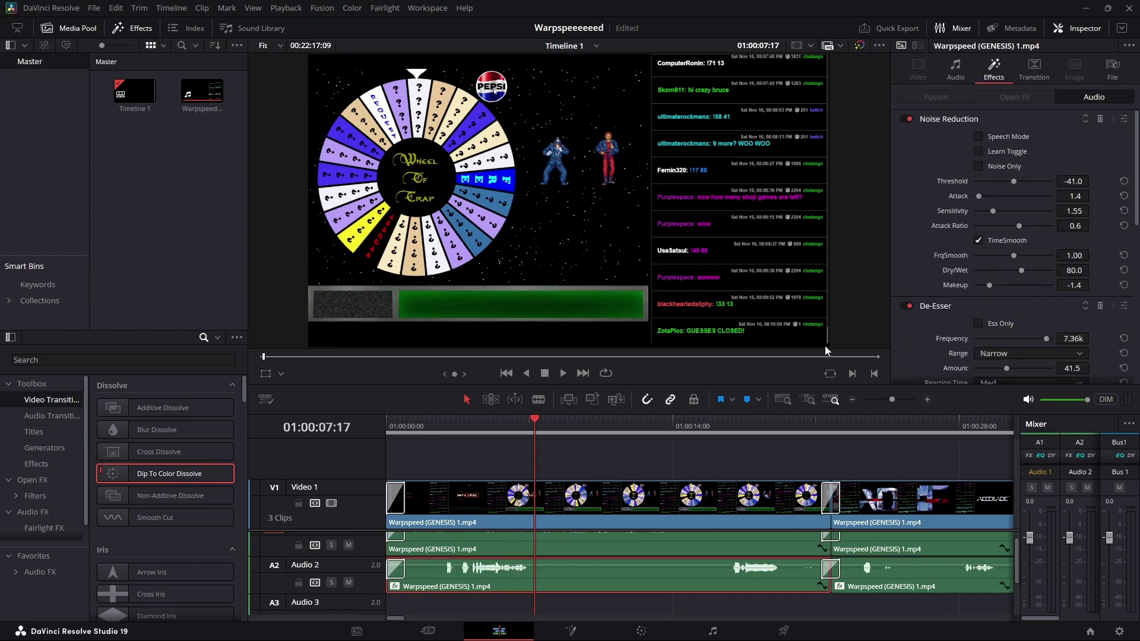
{"action": "scroll", "coordinate": [999, 226], "scroll_direction": "down", "scroll_amount": 10}
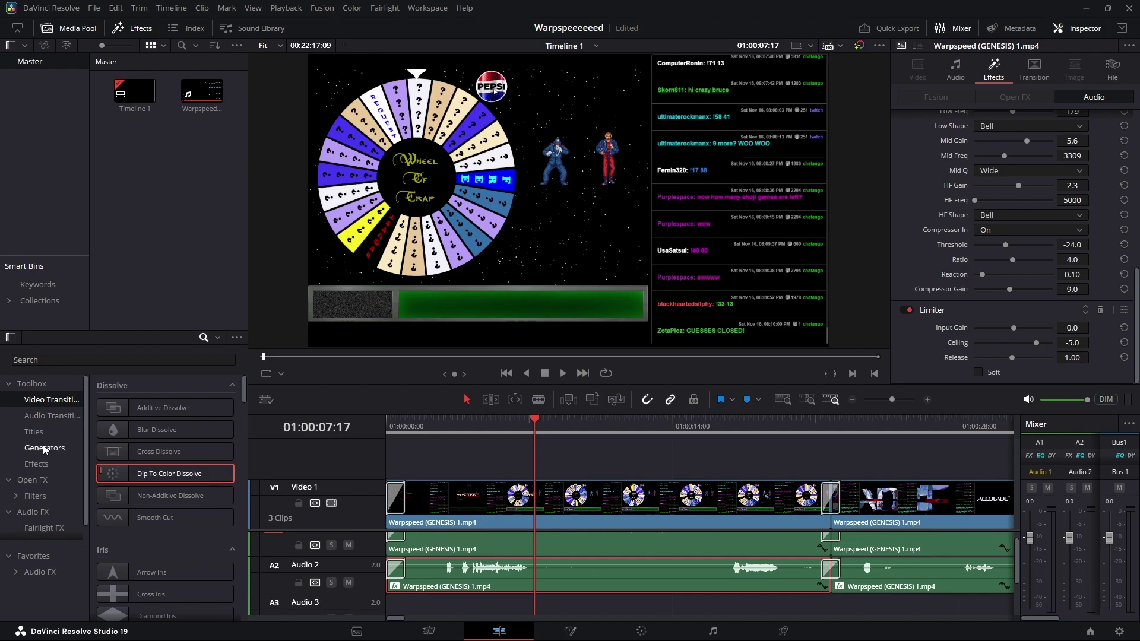
Apply the Open FX Lens Blur to the first Video 1 clip and set its aperture shape to Square
{"action": "left_click", "coordinate": [36, 464]}
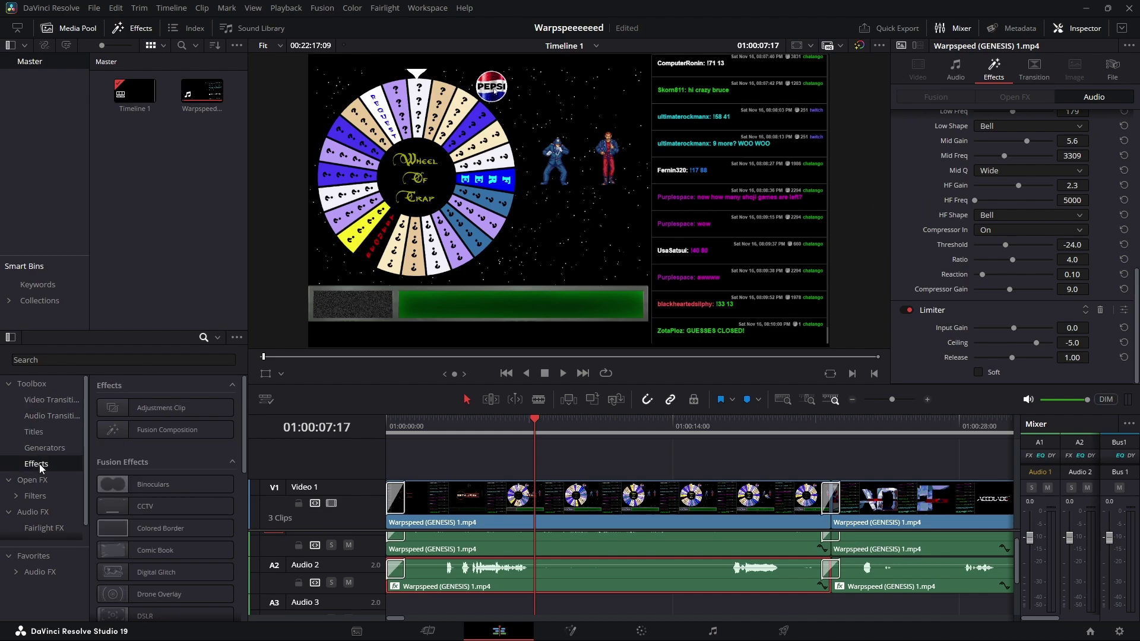
{"action": "scroll", "coordinate": [173, 507], "scroll_direction": "down", "scroll_amount": 9}
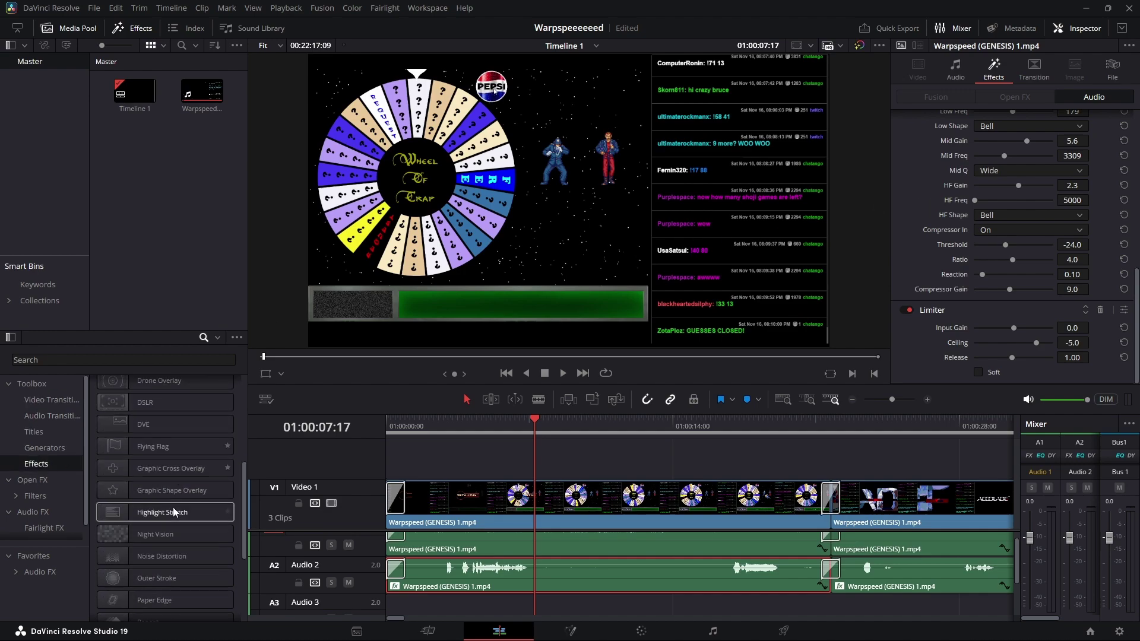
{"action": "left_click", "coordinate": [31, 484]}
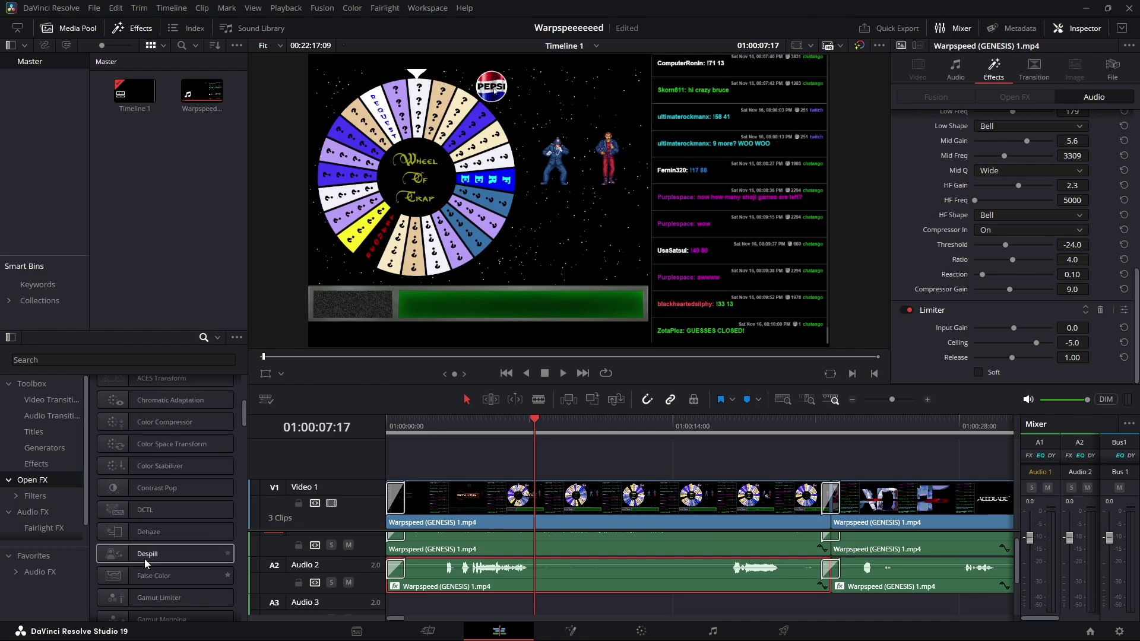
{"action": "scroll", "coordinate": [156, 597], "scroll_direction": "up", "scroll_amount": 5}
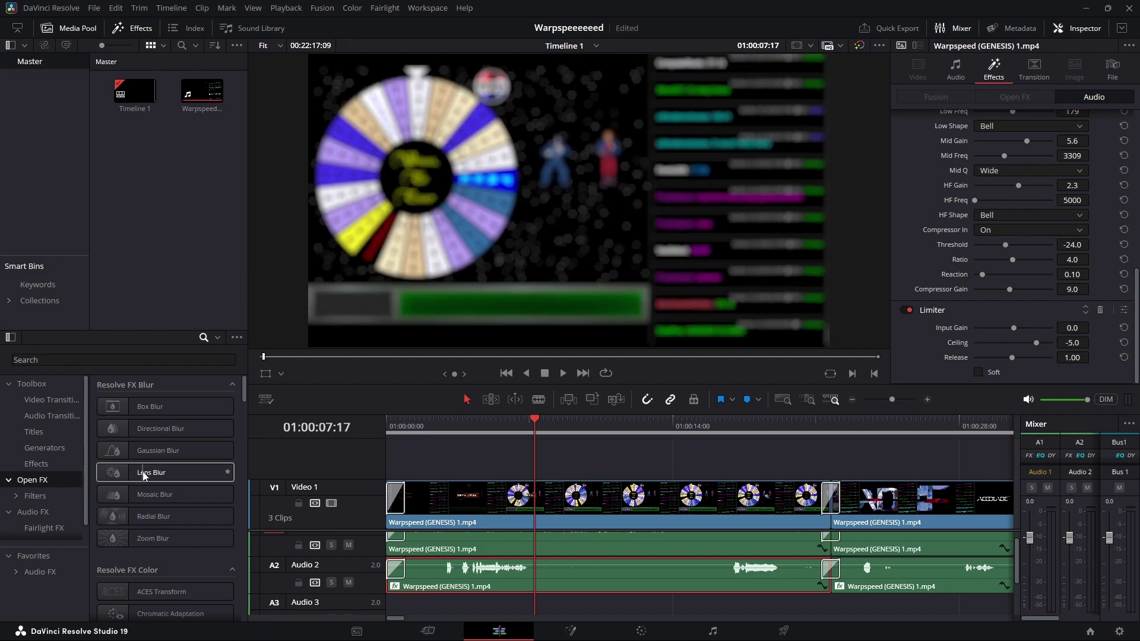
{"action": "left_click", "coordinate": [147, 476]}
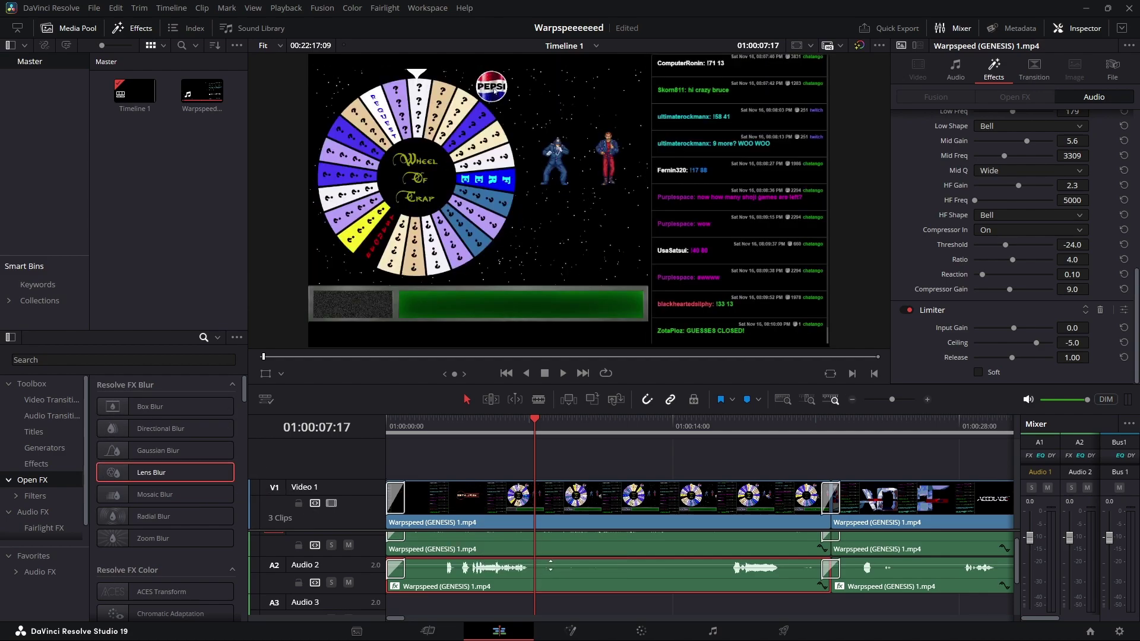
{"action": "left_click_drag", "start_coordinate": [148, 473], "coordinate": [546, 504]}
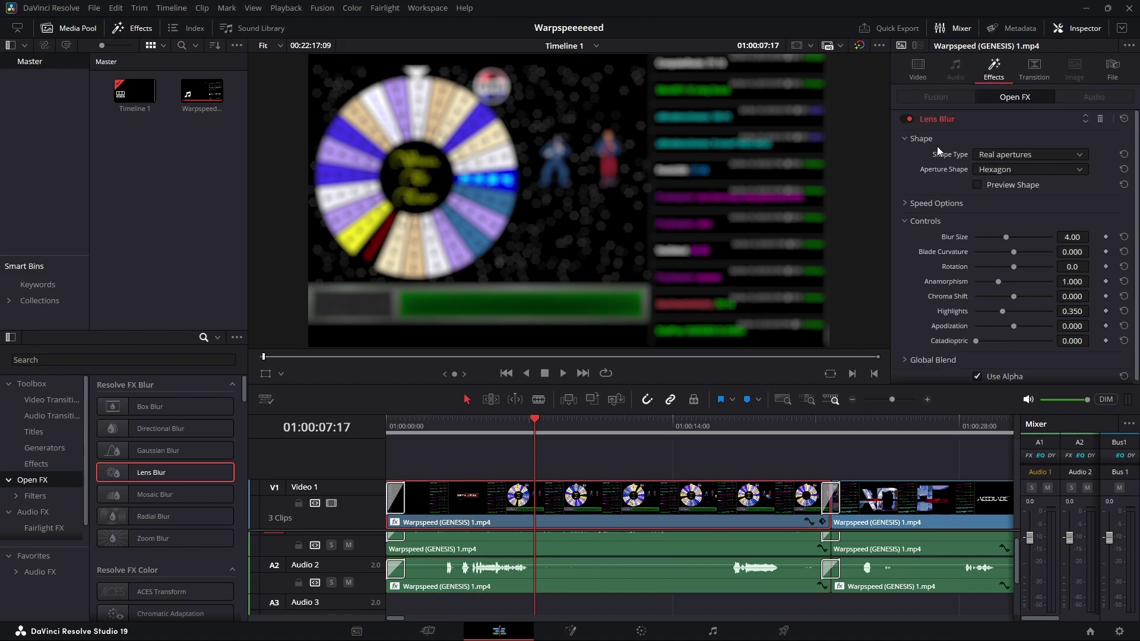
{"action": "left_click", "coordinate": [1008, 170]}
{"action": "left_click", "coordinate": [998, 199]}
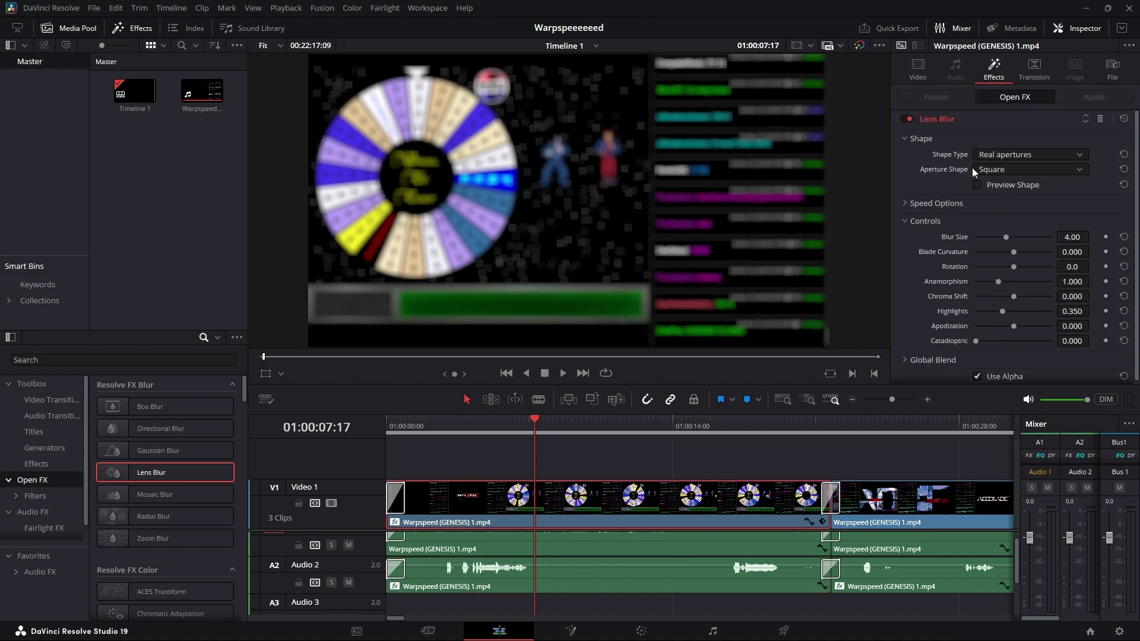
Switch the Lens Blur off and on to compare, and remove it from the clip
{"action": "left_click", "coordinate": [909, 119]}
{"action": "left_click", "coordinate": [908, 120]}
{"action": "left_click", "coordinate": [1101, 119]}
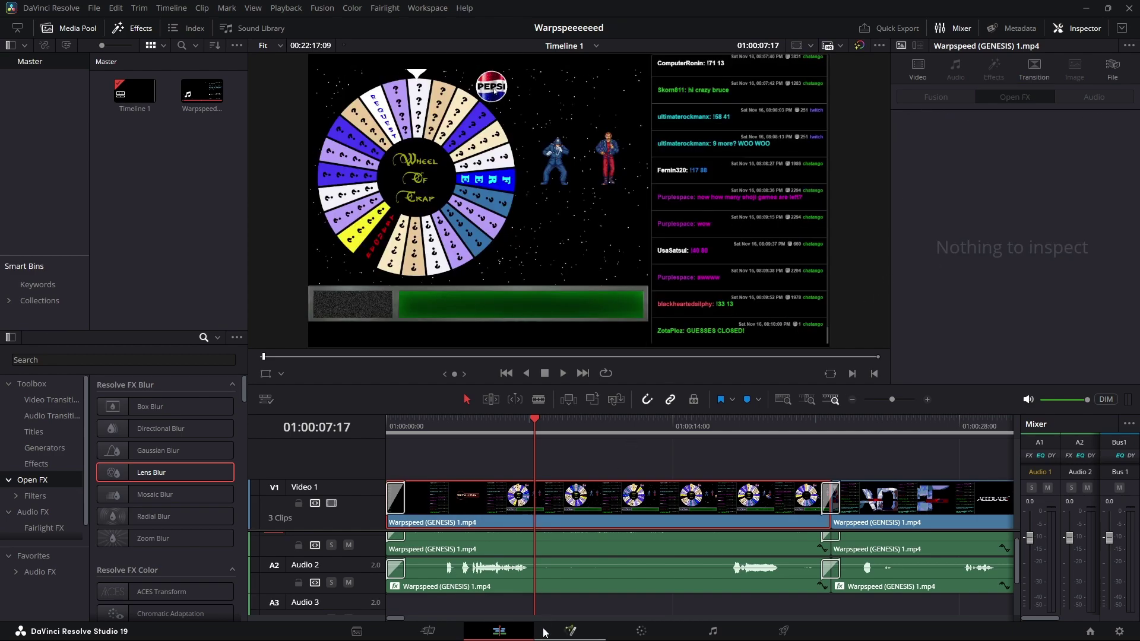
Open the clip on the Fusion page and reframe the MediaOut1 image in its viewer at 26%
{"action": "left_click", "coordinate": [570, 631]}
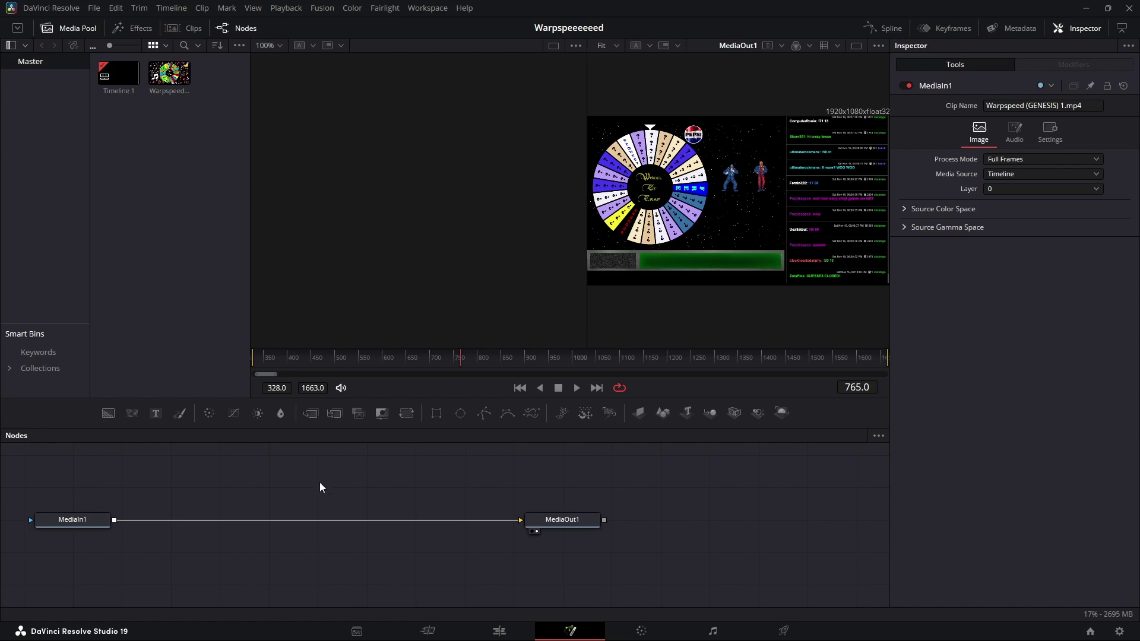
{"action": "left_click_drag", "start_coordinate": [319, 477], "coordinate": [357, 494]}
{"action": "scroll", "coordinate": [688, 190], "scroll_direction": "up", "scroll_amount": 1}
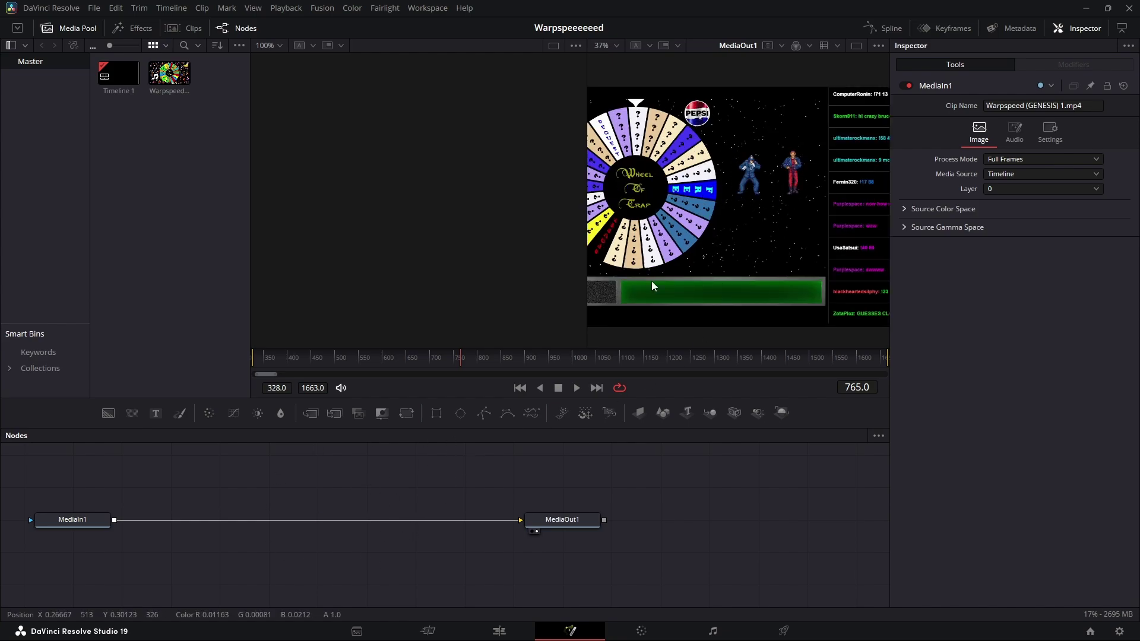
{"action": "scroll", "coordinate": [766, 278], "scroll_direction": "down", "scroll_amount": 1}
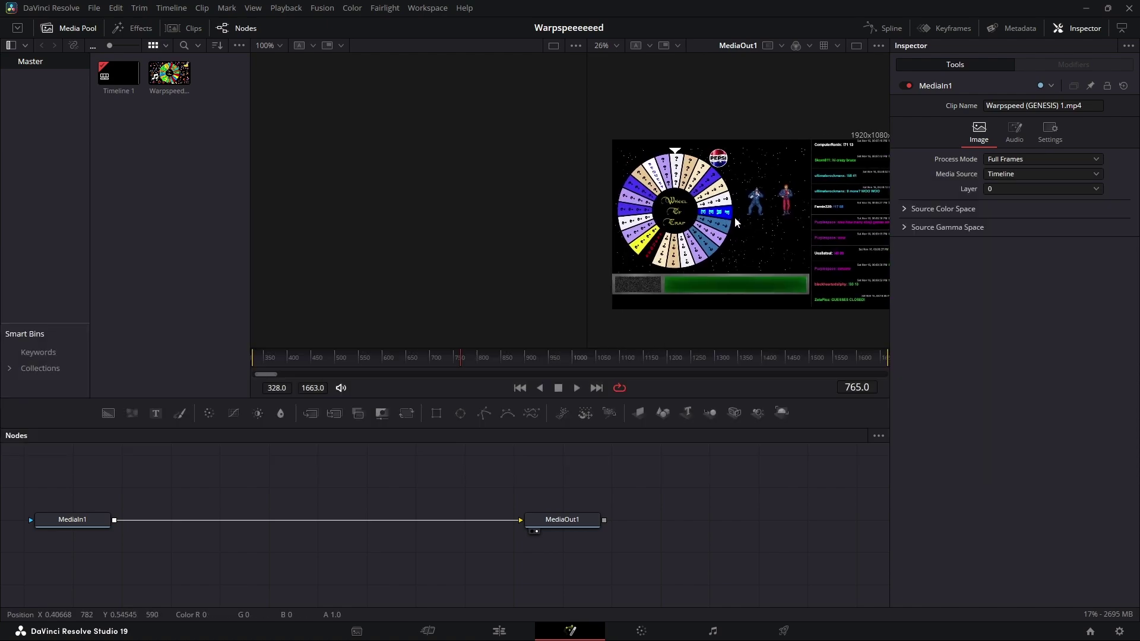
{"action": "left_click_drag", "start_coordinate": [736, 218], "coordinate": [701, 206]}
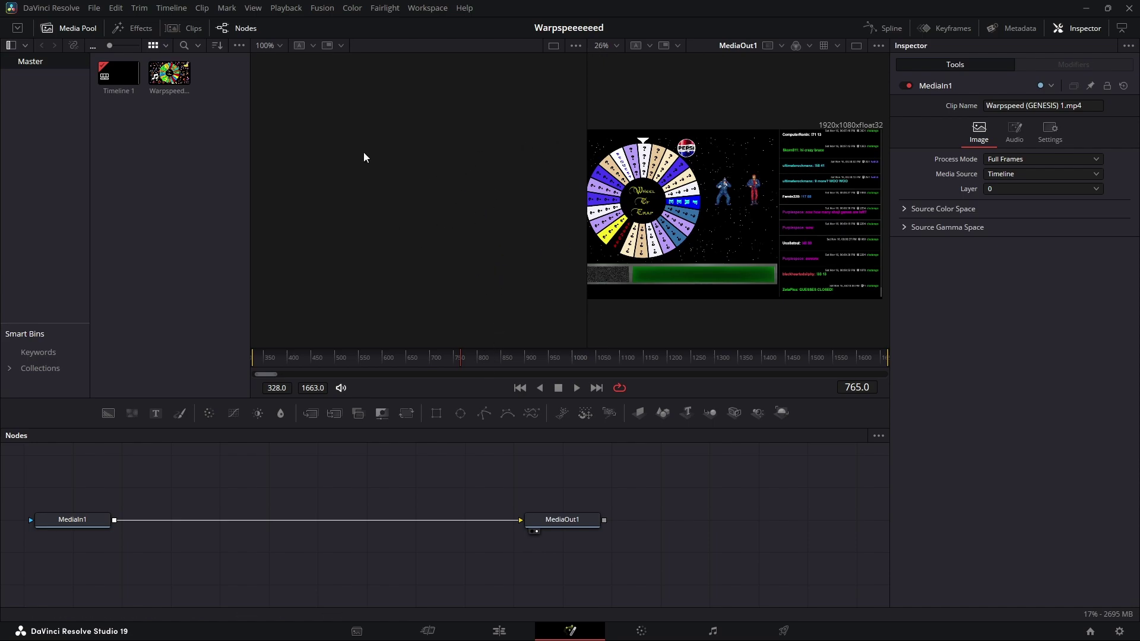
Try showing MediaOut1 in both viewers, and return it to the second viewer only
{"action": "left_click", "coordinate": [532, 532]}
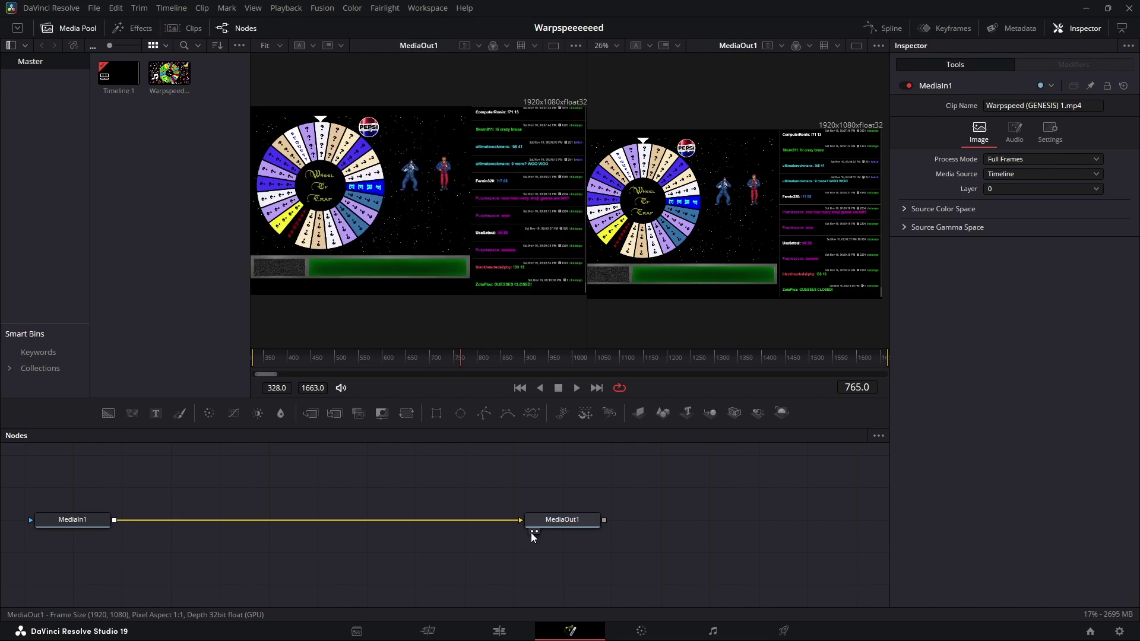
{"action": "left_click", "coordinate": [537, 531]}
{"action": "key", "text": "2"}
{"action": "left_click", "coordinate": [532, 532]}
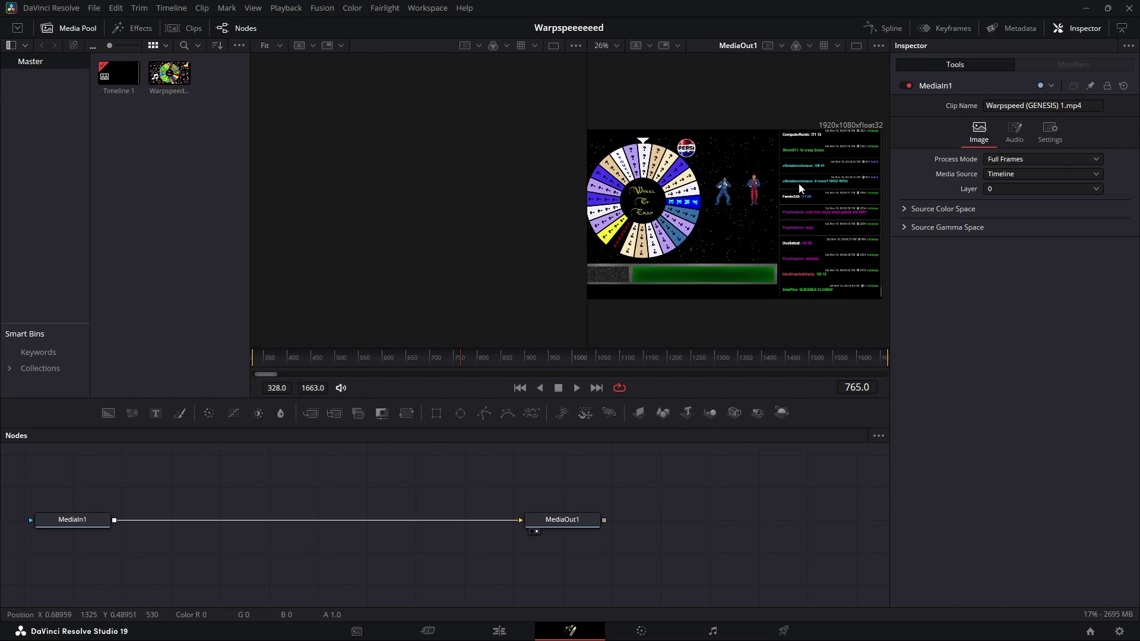
{"action": "right_click", "coordinate": [278, 483]}
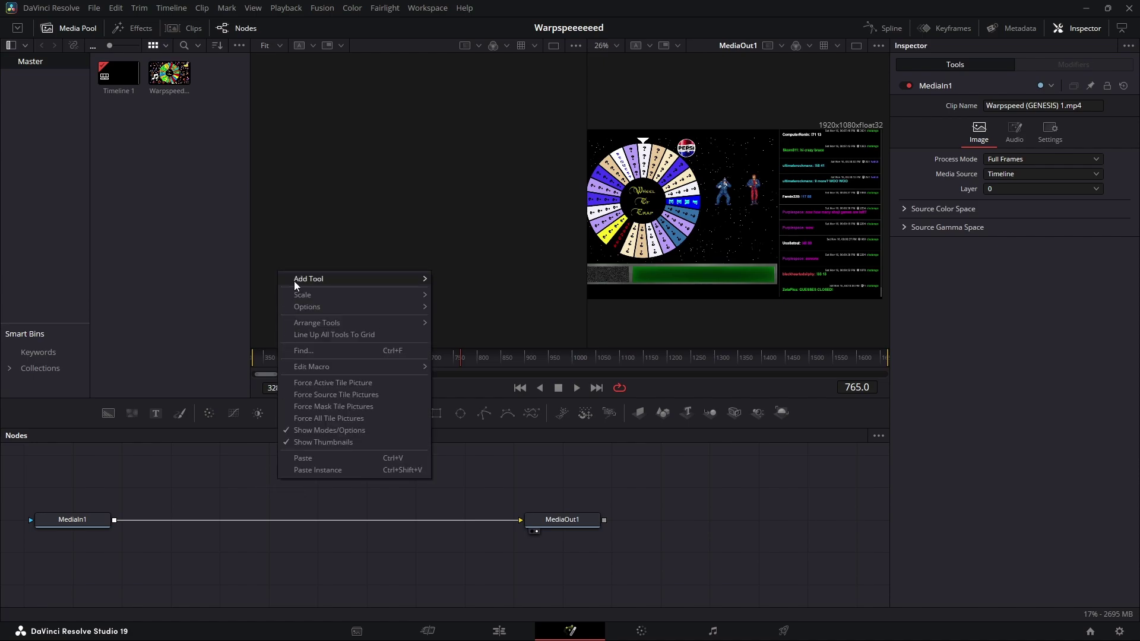
{"action": "mouse_move", "coordinate": [294, 280]}
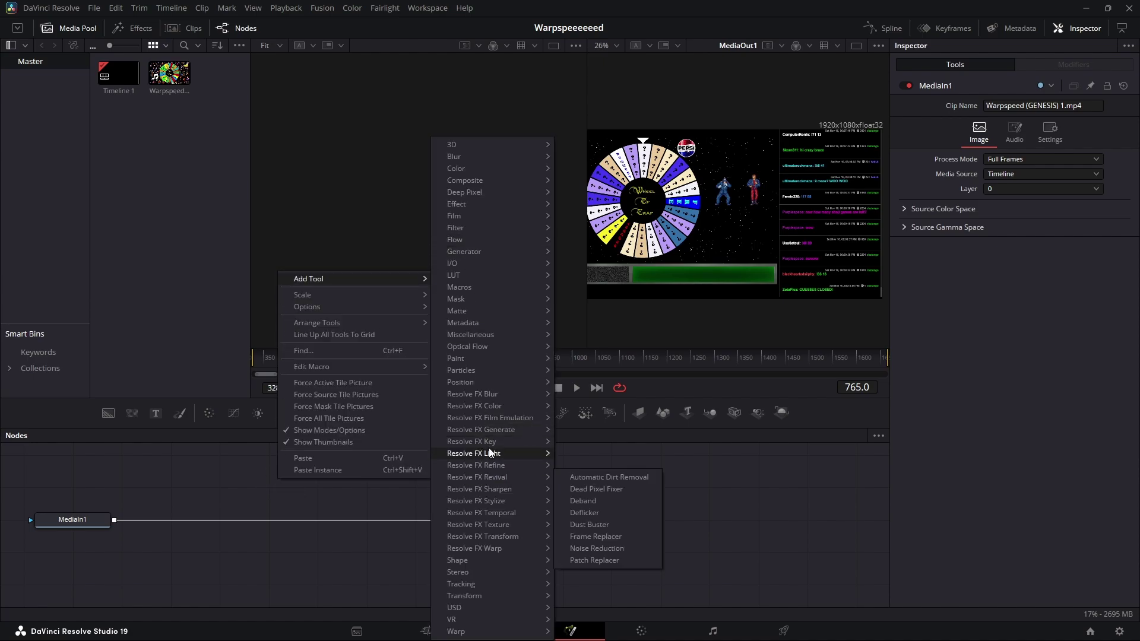
{"action": "left_click", "coordinate": [212, 492]}
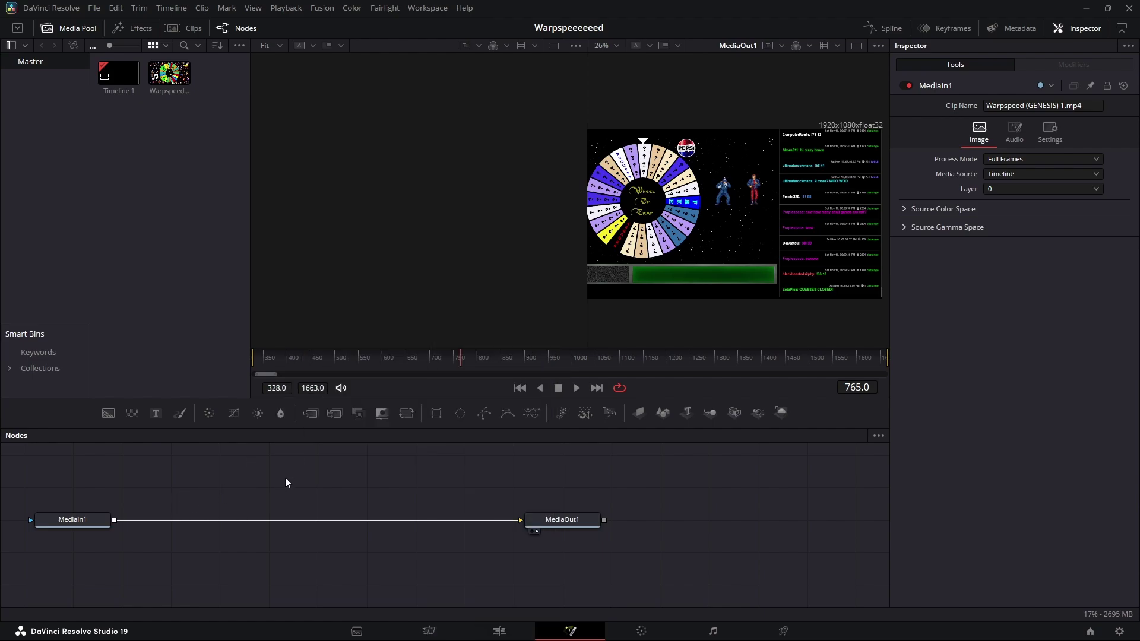
Add an Analog Damage node and place it above the line between MediaIn1 and MediaOut1
{"action": "key", "text": "shift+space"}
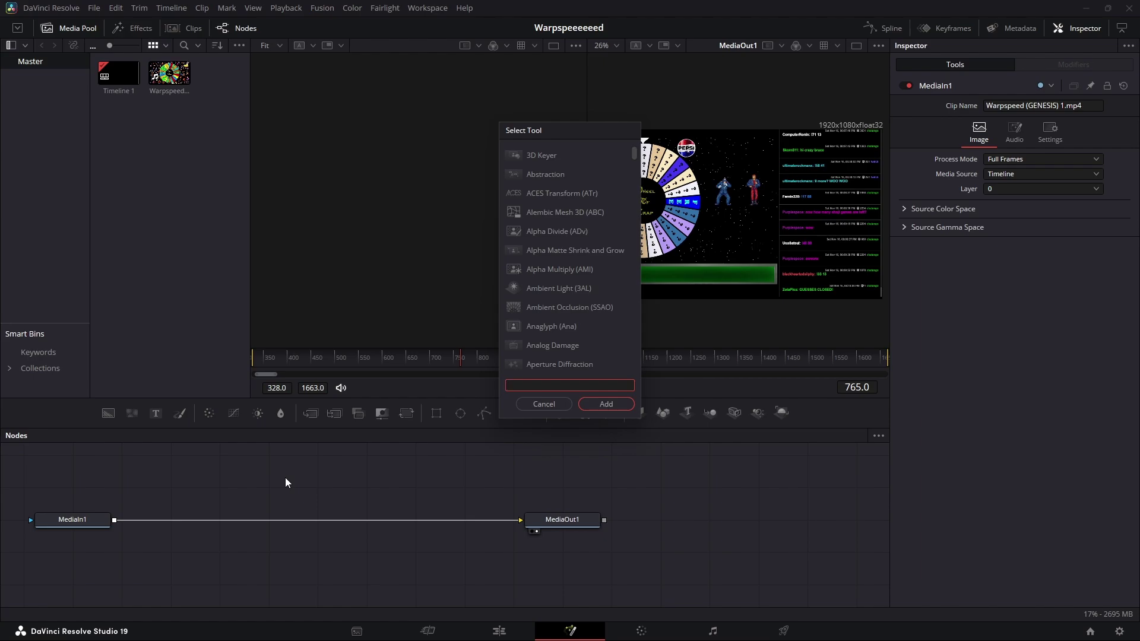
{"action": "type", "text": "anal"}
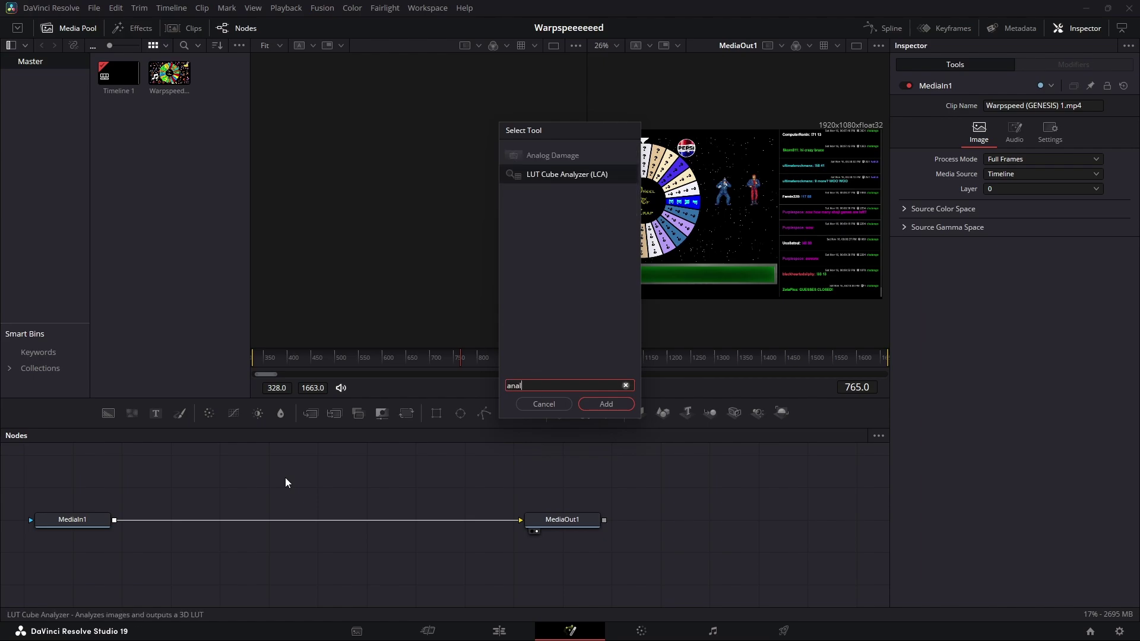
{"action": "left_click", "coordinate": [541, 157]}
{"action": "left_click", "coordinate": [607, 403]}
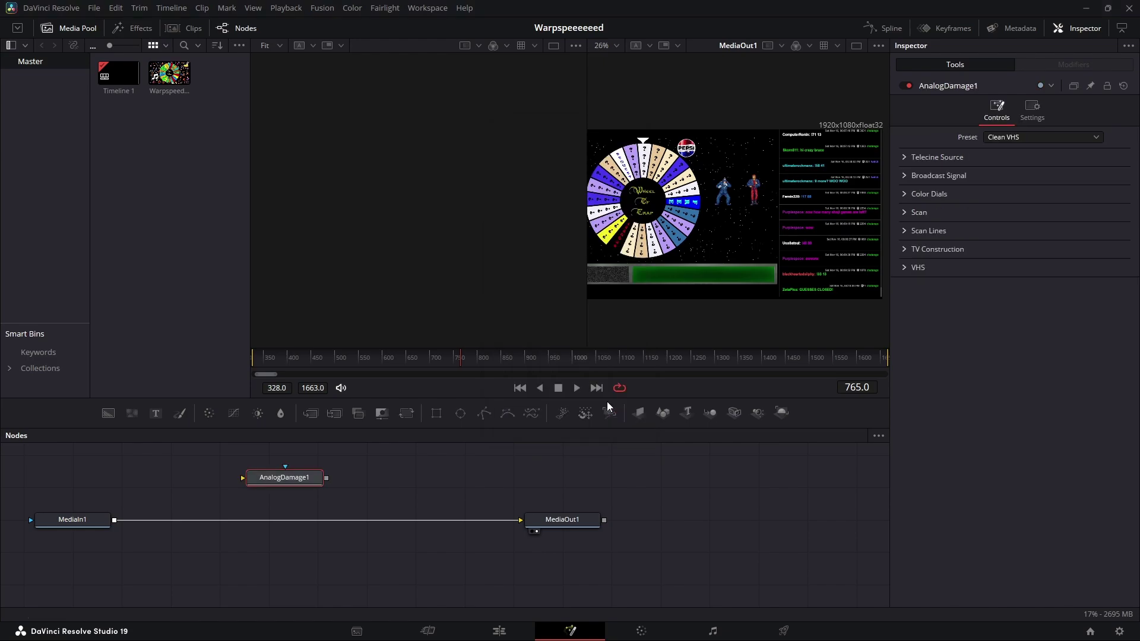
{"action": "left_click_drag", "start_coordinate": [275, 484], "coordinate": [315, 487]}
{"action": "left_click_drag", "start_coordinate": [414, 482], "coordinate": [318, 488]}
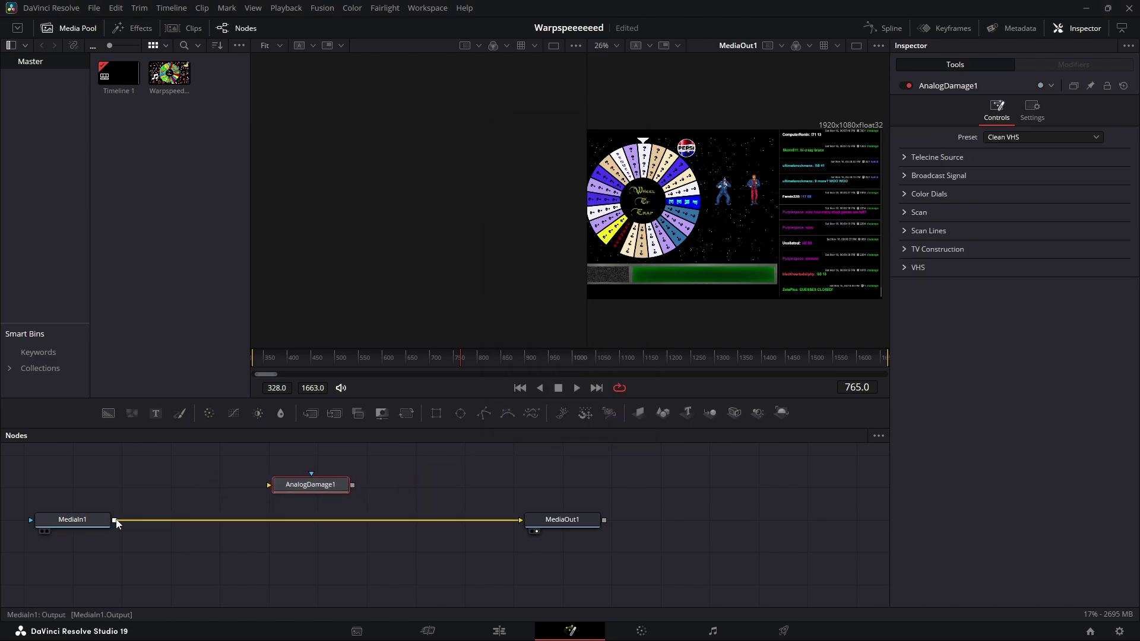
Connect MediaIn1 through AnalogDamage1 to MediaOut1 and move AnalogDamage1 closer to the middle of the chain
{"action": "left_click_drag", "start_coordinate": [114, 521], "coordinate": [270, 485]}
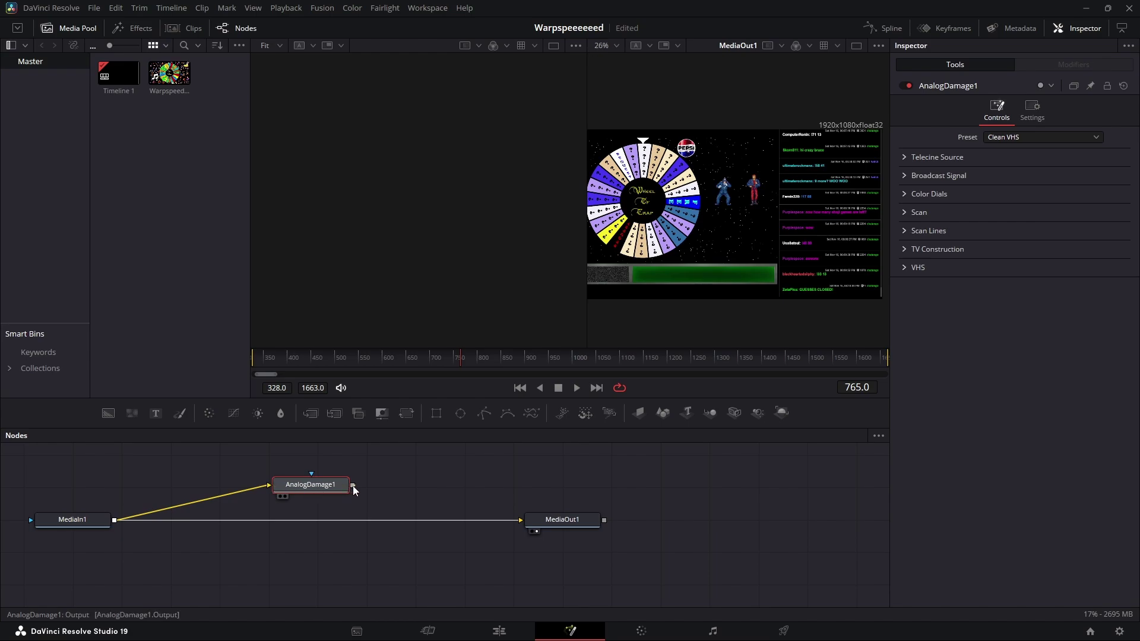
{"action": "left_click_drag", "start_coordinate": [353, 486], "coordinate": [521, 521]}
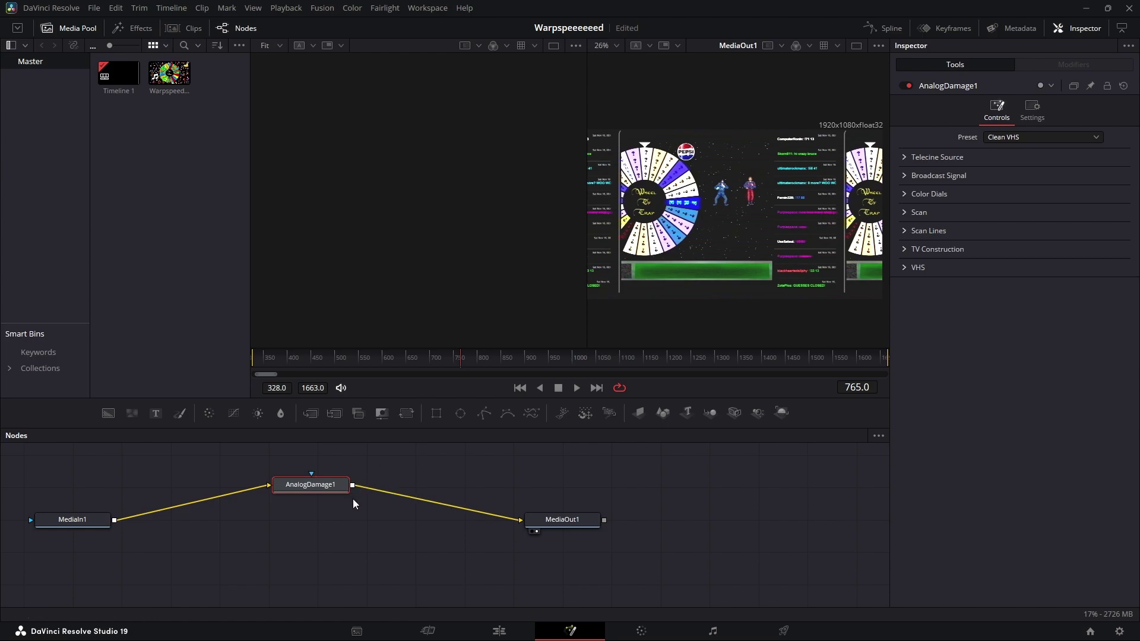
{"action": "left_click_drag", "start_coordinate": [309, 487], "coordinate": [350, 505]}
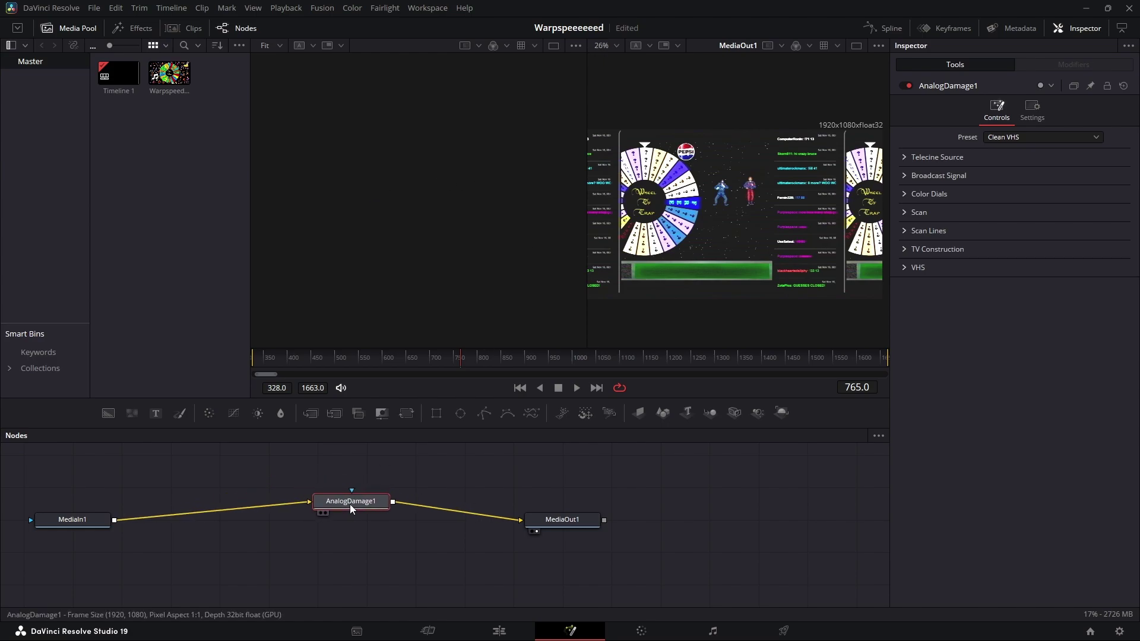
Show AnalogDamage1 in the first viewer and clear the second viewer
{"action": "left_click", "coordinate": [319, 514]}
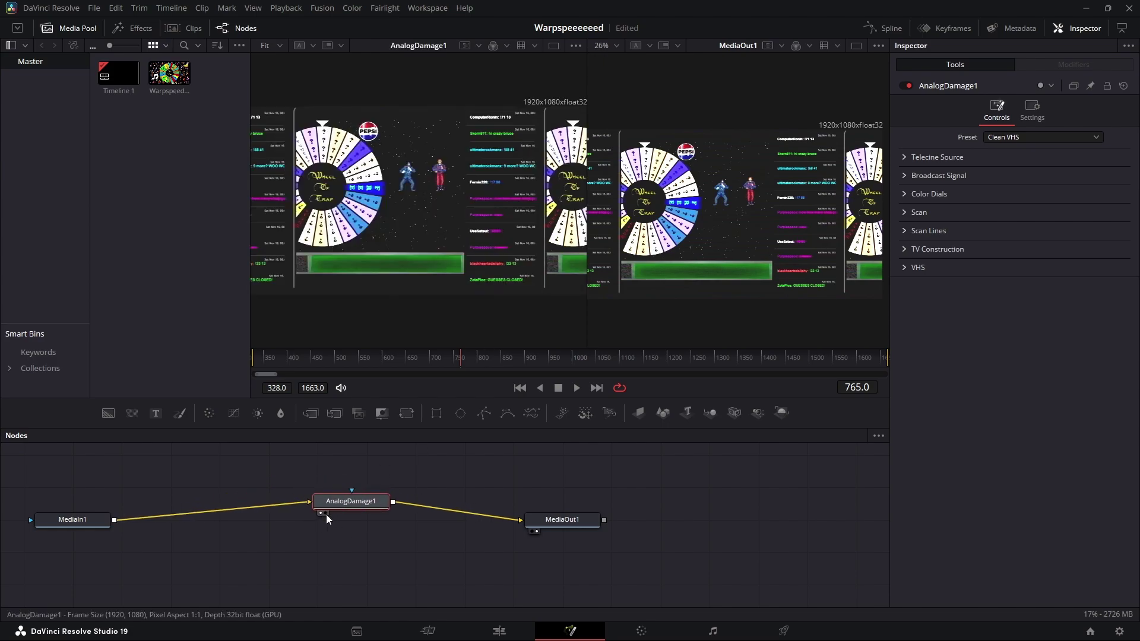
{"action": "left_click", "coordinate": [325, 513]}
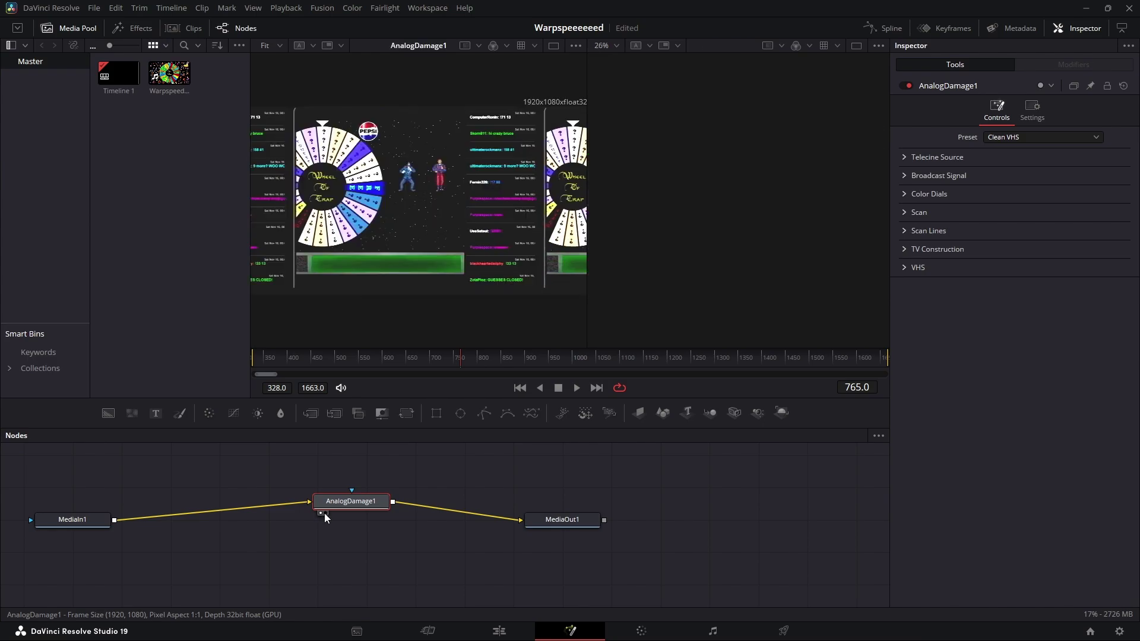
{"action": "left_click", "coordinate": [538, 523]}
{"action": "left_click", "coordinate": [420, 471]}
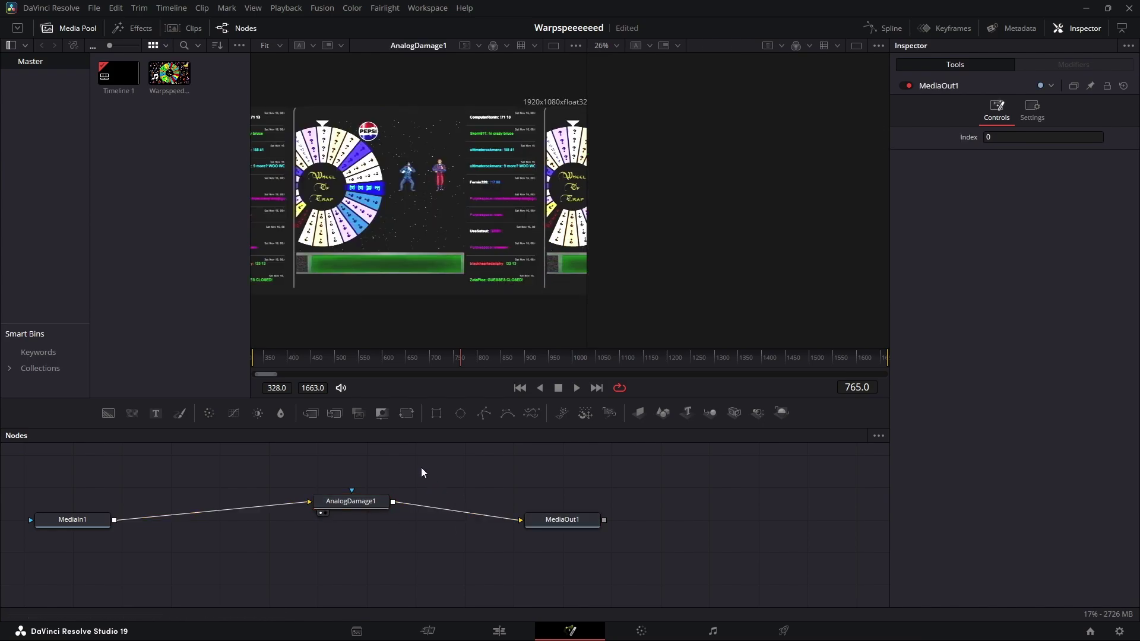
Move MediaOut1 farther along the chain and insert a Blur node between AnalogDamage1 and MediaOut1
{"action": "left_click_drag", "start_coordinate": [580, 520], "coordinate": [640, 500]}
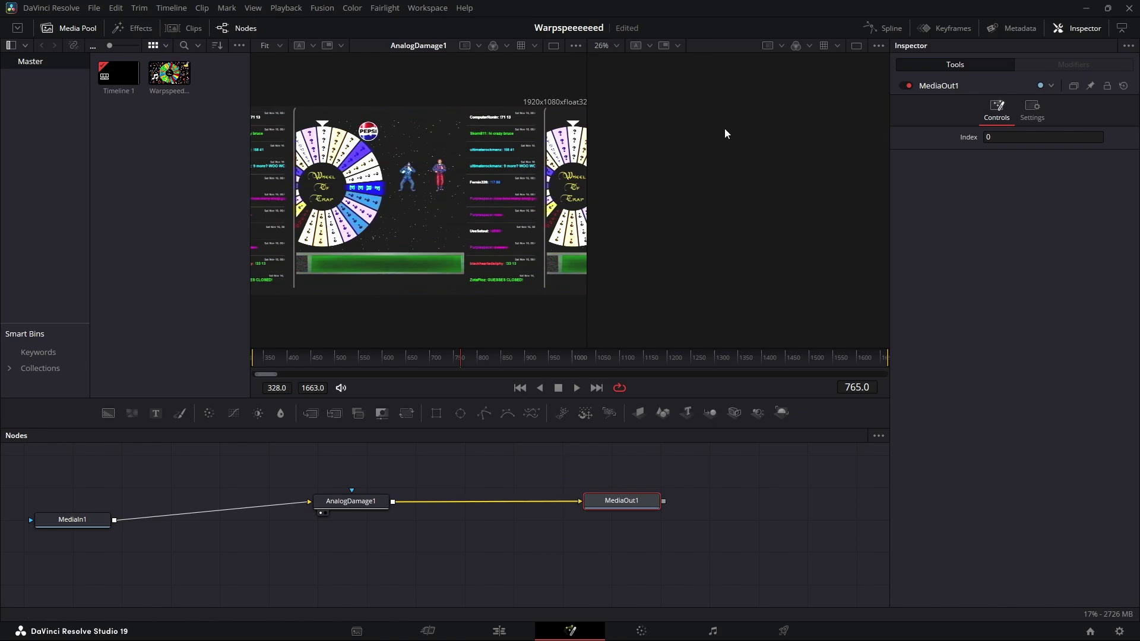
{"action": "left_click", "coordinate": [476, 480]}
{"action": "key", "text": "shift+space"}
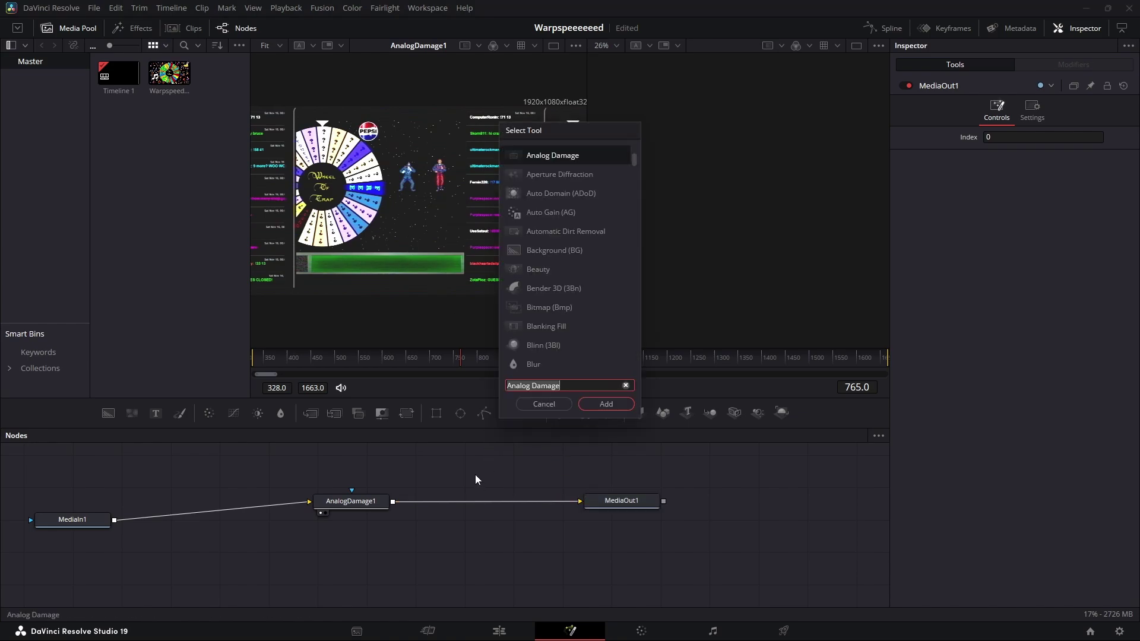
{"action": "type", "text": "blu"}
{"action": "key", "text": "Return"}
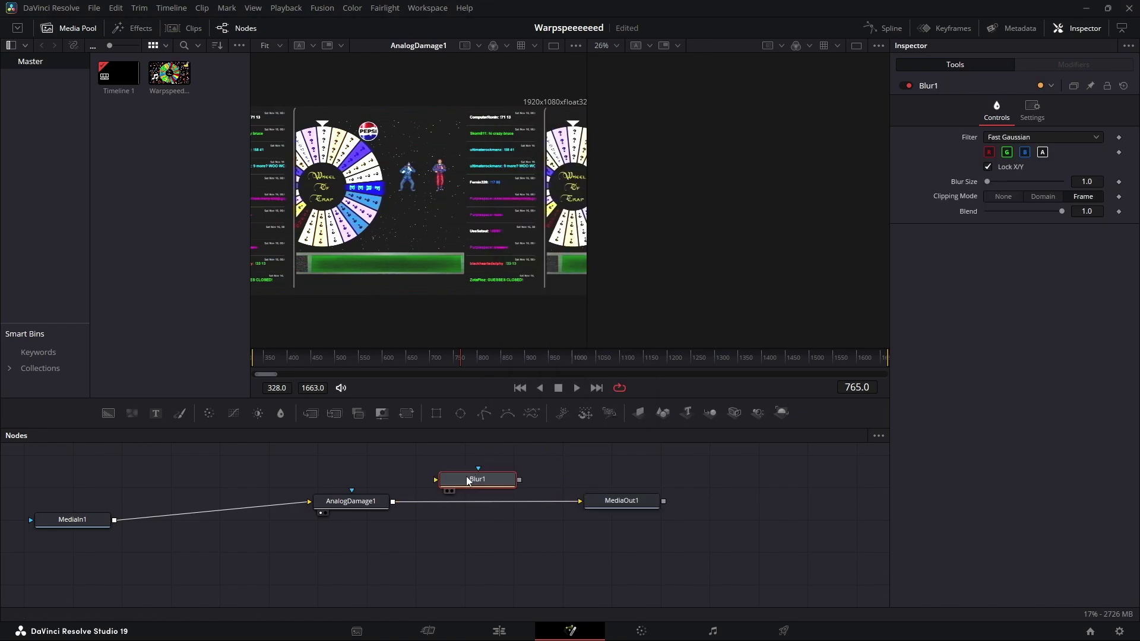
{"action": "left_click_drag", "start_coordinate": [502, 482], "coordinate": [511, 504]}
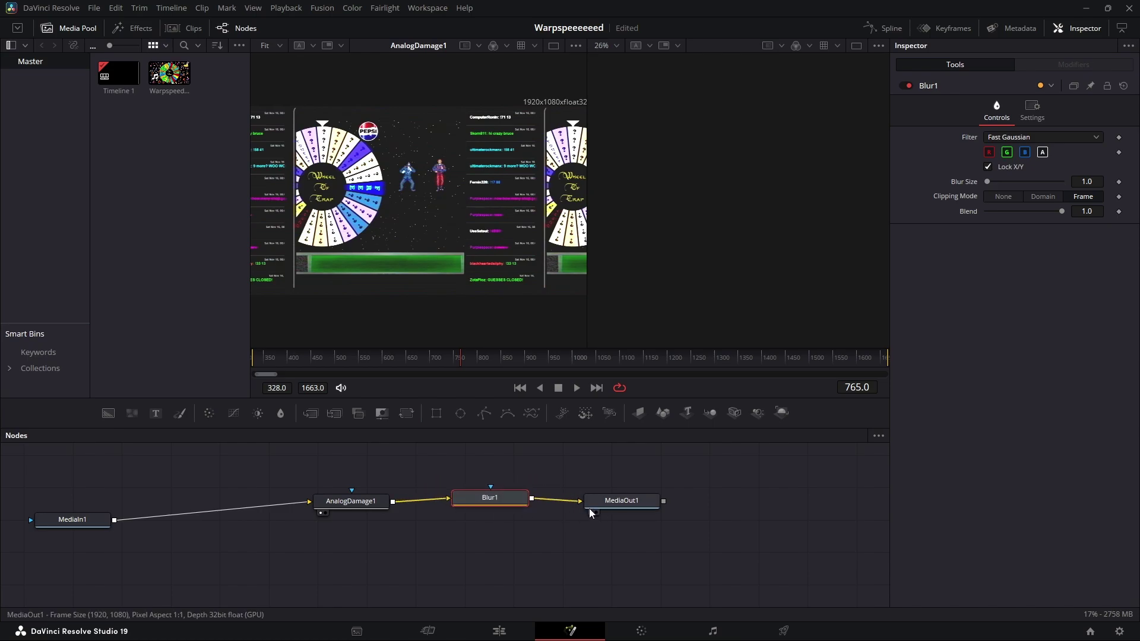
Show MediaOut1 in the second viewer and set the Blur1 blur size to 33.1
{"action": "left_click", "coordinate": [591, 508]}
{"action": "left_click", "coordinate": [596, 513]}
{"action": "left_click", "coordinate": [493, 499]}
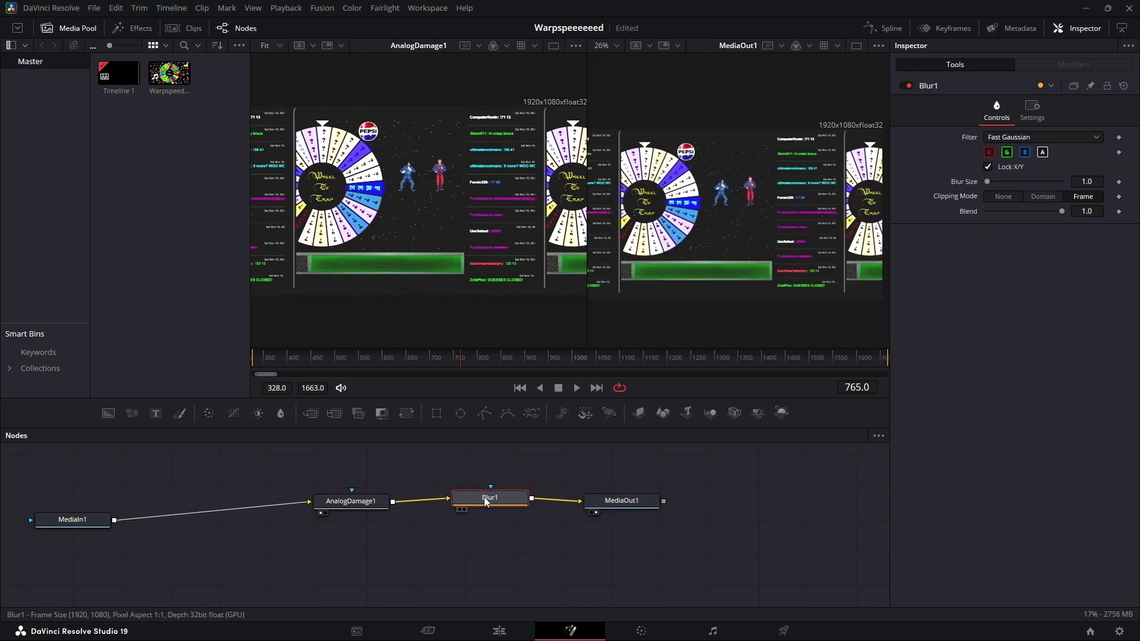
{"action": "left_click_drag", "start_coordinate": [988, 182], "coordinate": [1008, 182]}
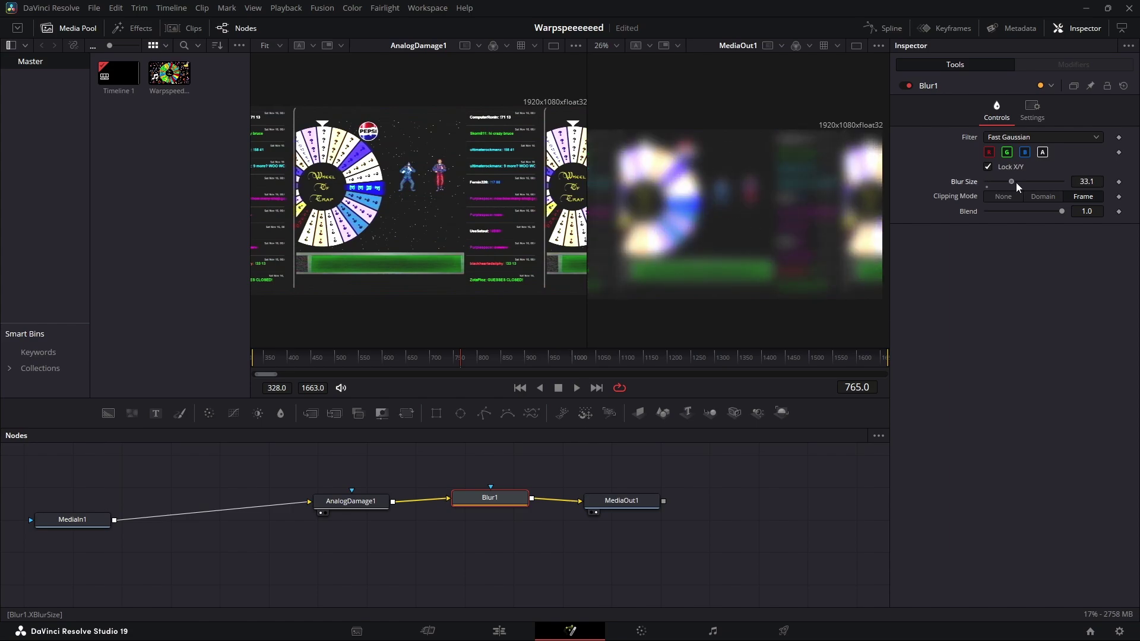
Show MediaIn1 in the first viewer and compare it with AnalogDamage1, Blur1 and MediaOut1 in turn in the second viewer
{"action": "left_click", "coordinate": [340, 505]}
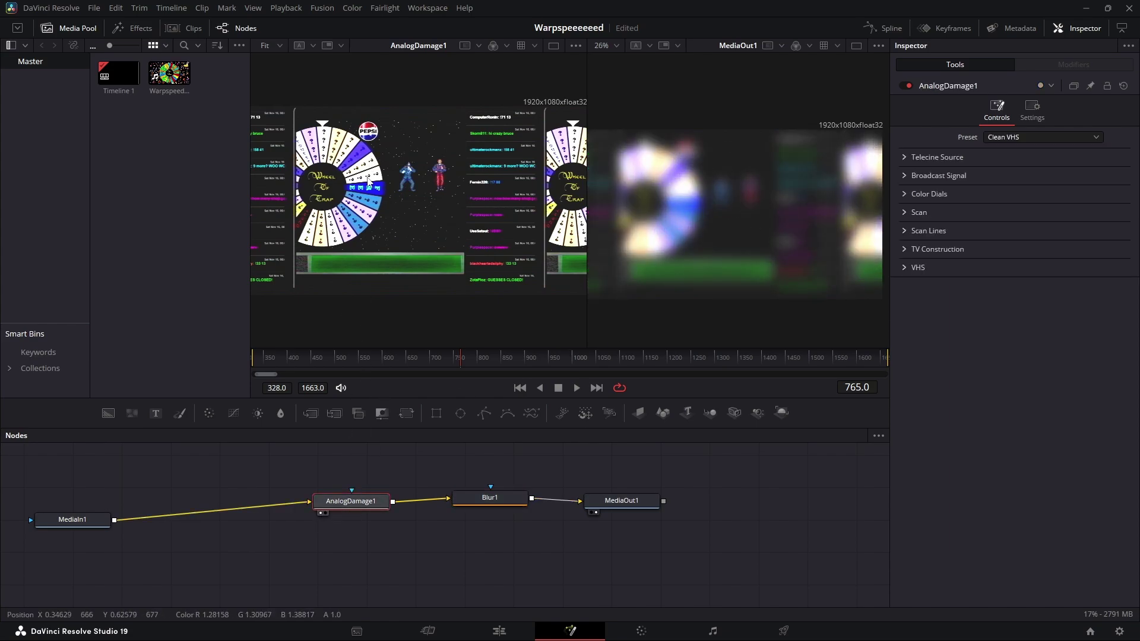
{"action": "left_click", "coordinate": [47, 523]}
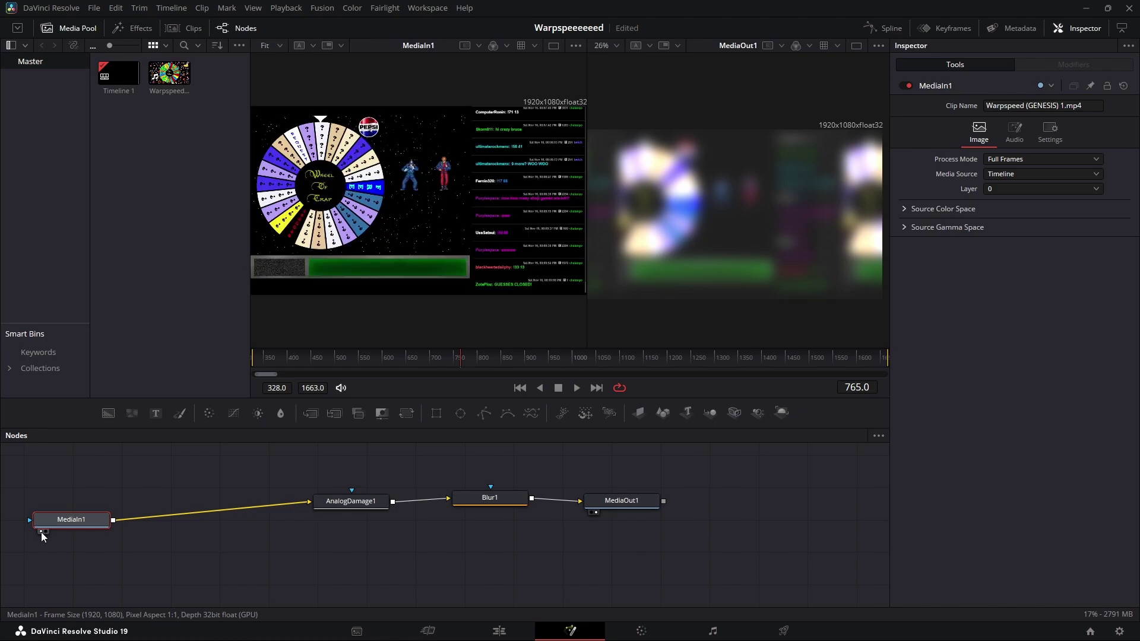
{"action": "left_click", "coordinate": [325, 513]}
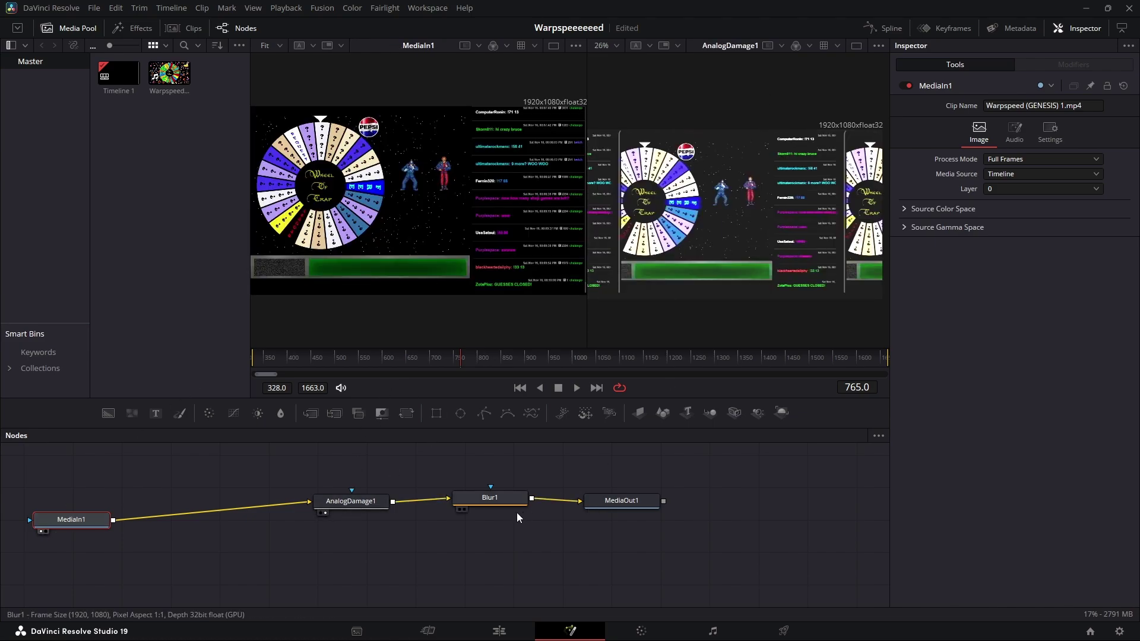
{"action": "left_click", "coordinate": [465, 510]}
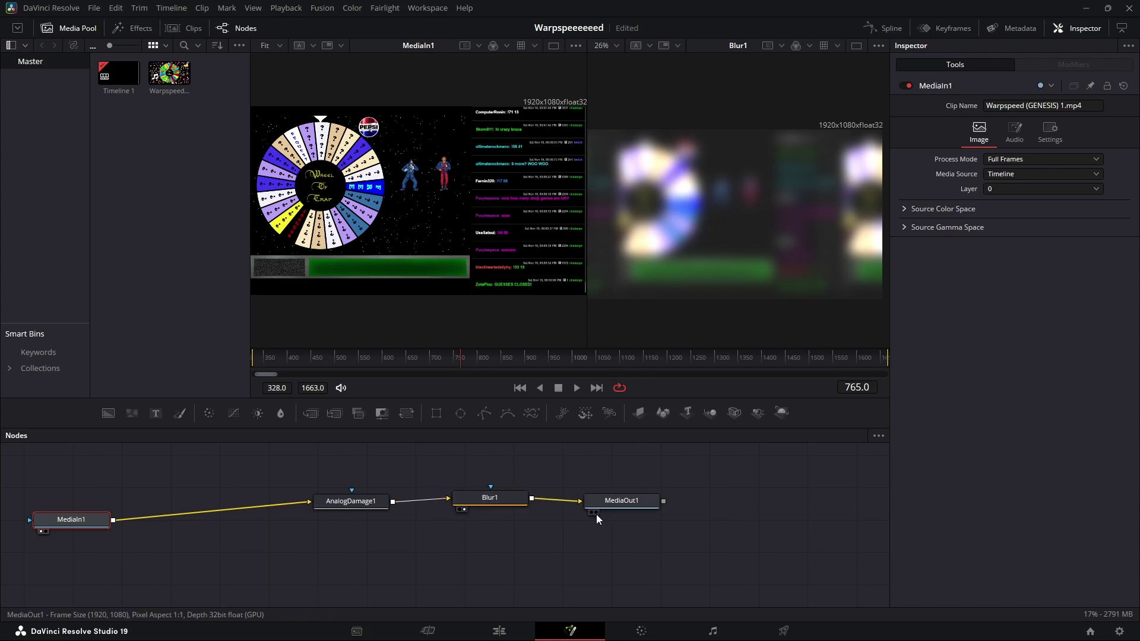
{"action": "left_click", "coordinate": [597, 513]}
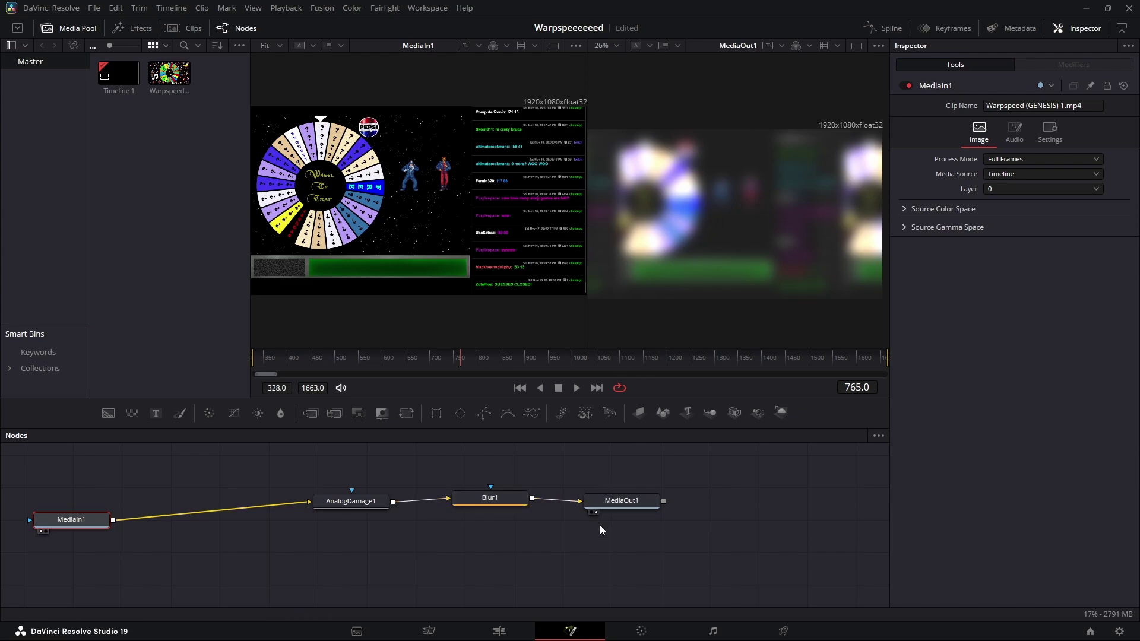
Try Blur1 in each viewer, clear it from both, and show MediaOut1 in the second viewer
{"action": "left_click", "coordinate": [466, 510]}
{"action": "left_click", "coordinate": [462, 510]}
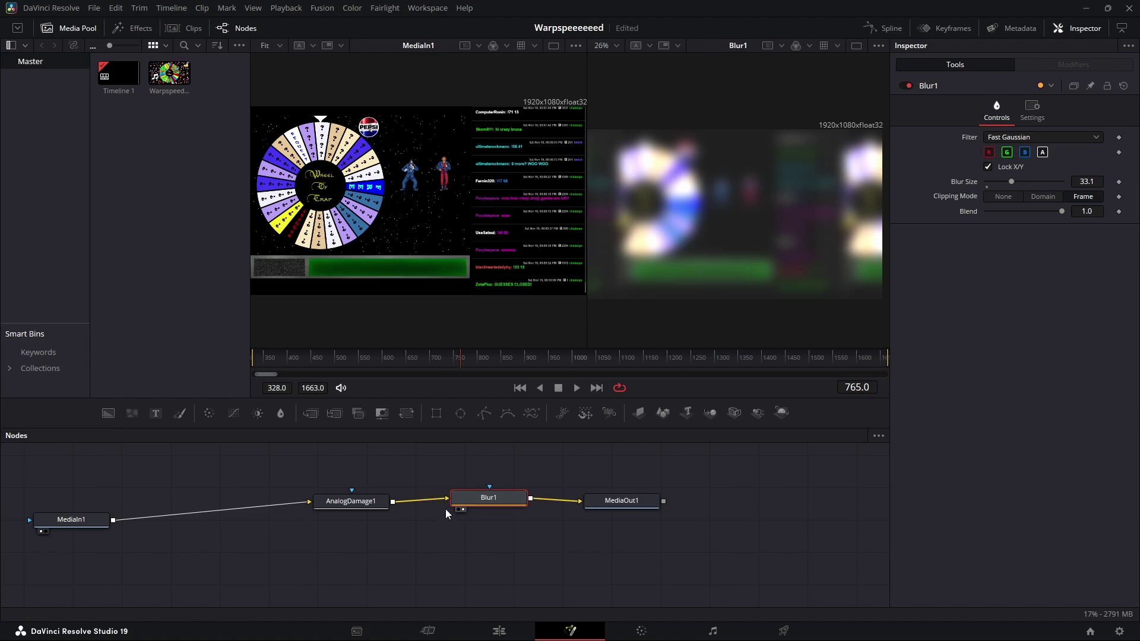
{"action": "left_click", "coordinate": [459, 510]}
{"action": "left_click", "coordinate": [462, 509]}
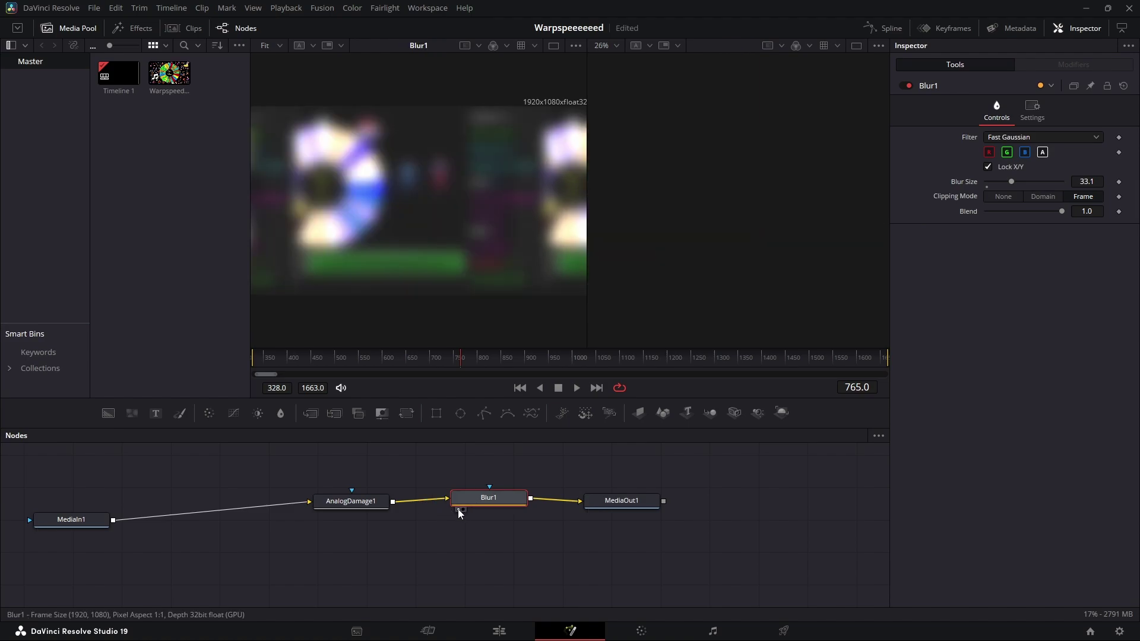
{"action": "left_click", "coordinate": [458, 509]}
{"action": "left_click", "coordinate": [462, 509]}
{"action": "left_click", "coordinate": [597, 512]}
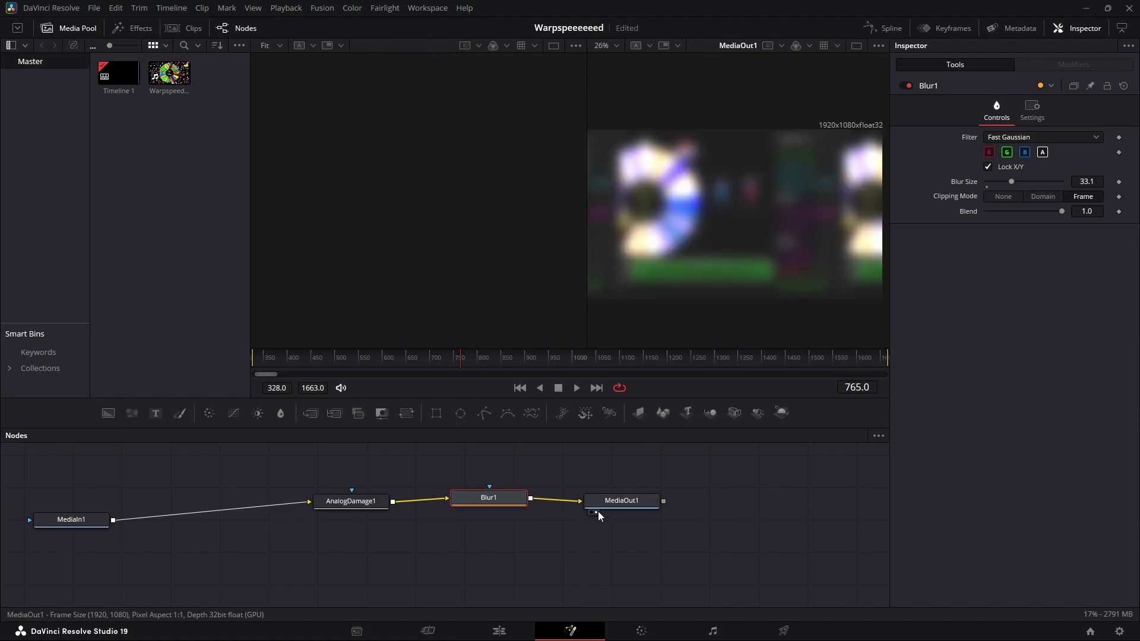
Try MediaOut1 in both viewers, and return to comparing MediaIn1 in the first viewer with MediaOut1 in the second
{"action": "left_click", "coordinate": [41, 533]}
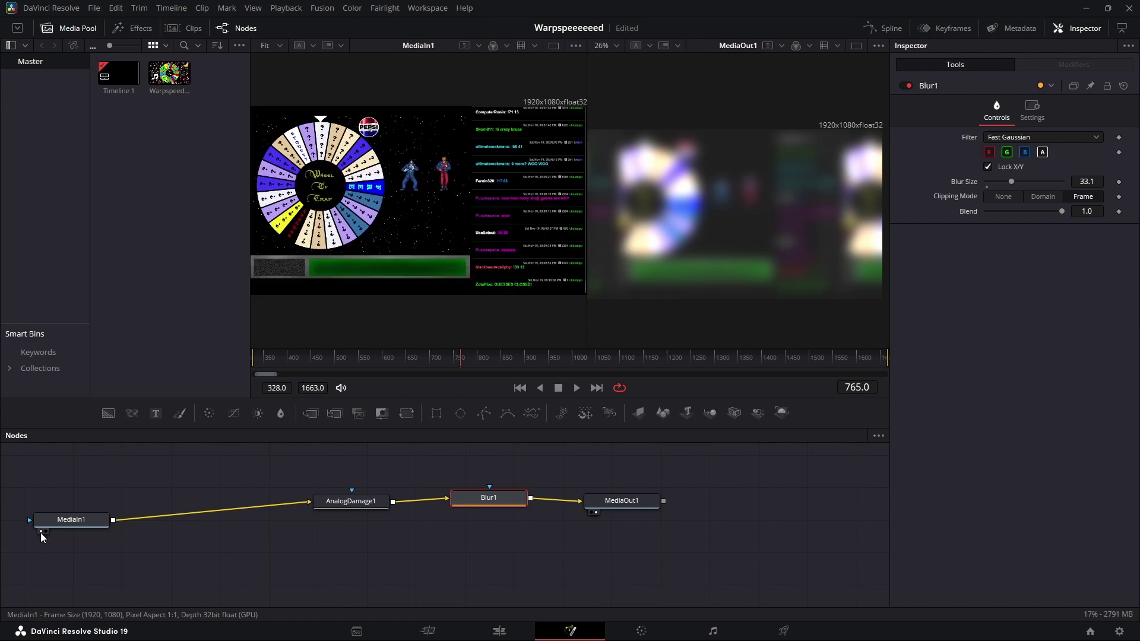
{"action": "left_click", "coordinate": [591, 513]}
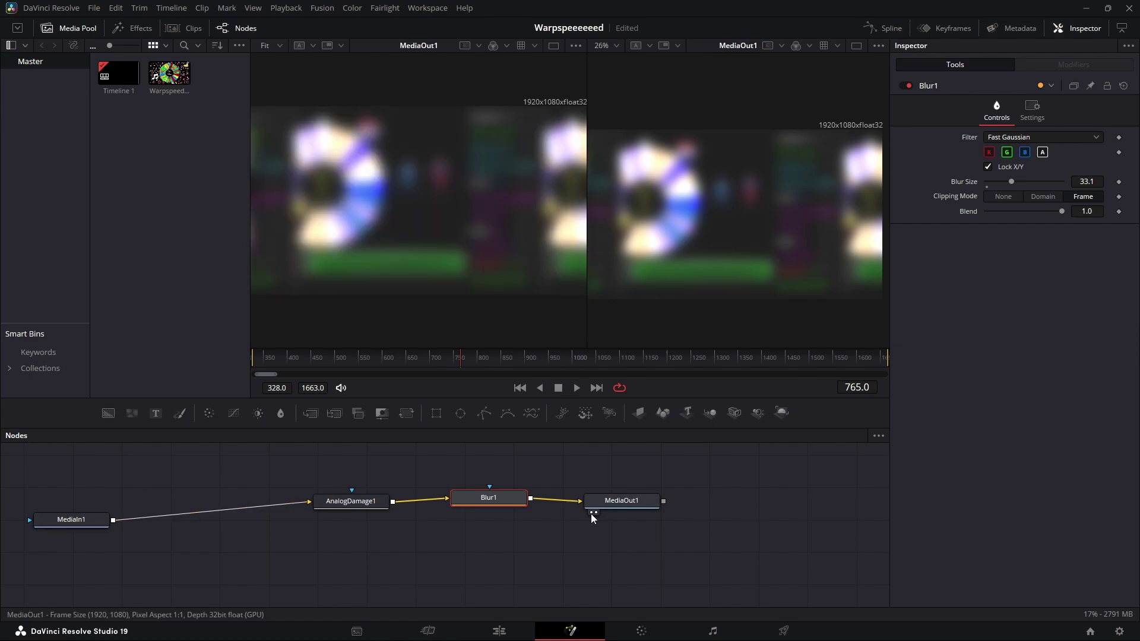
{"action": "left_click", "coordinate": [596, 513]}
{"action": "left_click", "coordinate": [592, 514]}
{"action": "left_click", "coordinate": [595, 513]}
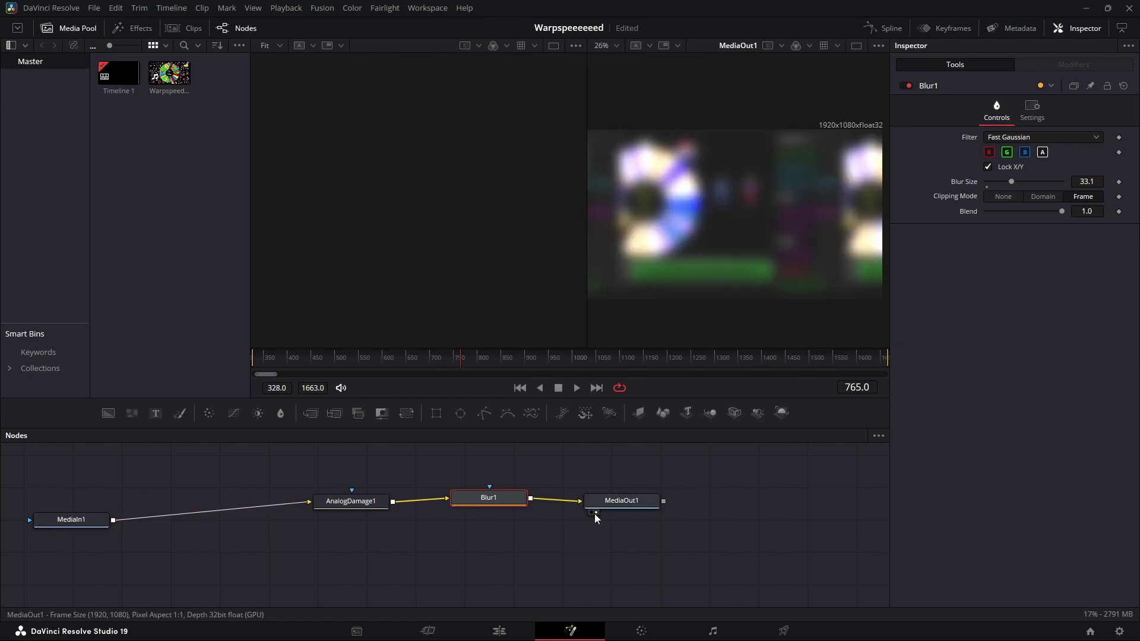
{"action": "left_click", "coordinate": [40, 532]}
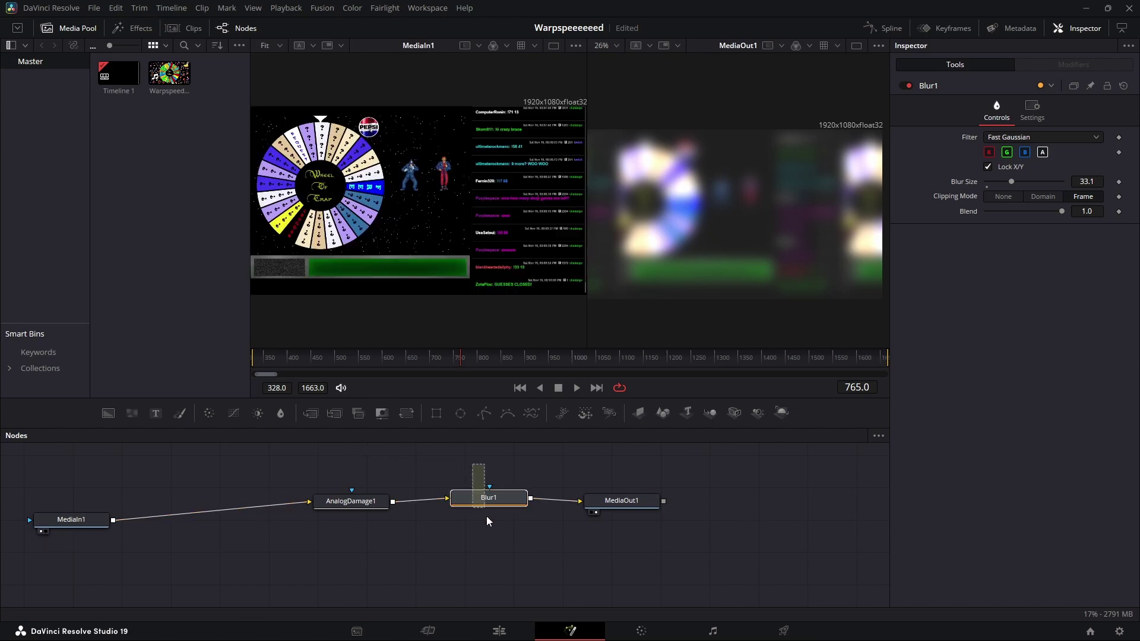
Delete the Blur1 and AnalogDamage1 nodes and move MediaOut1 farther away, level with MediaIn1
{"action": "key", "text": "Delete"}
{"action": "key", "text": "Delete"}
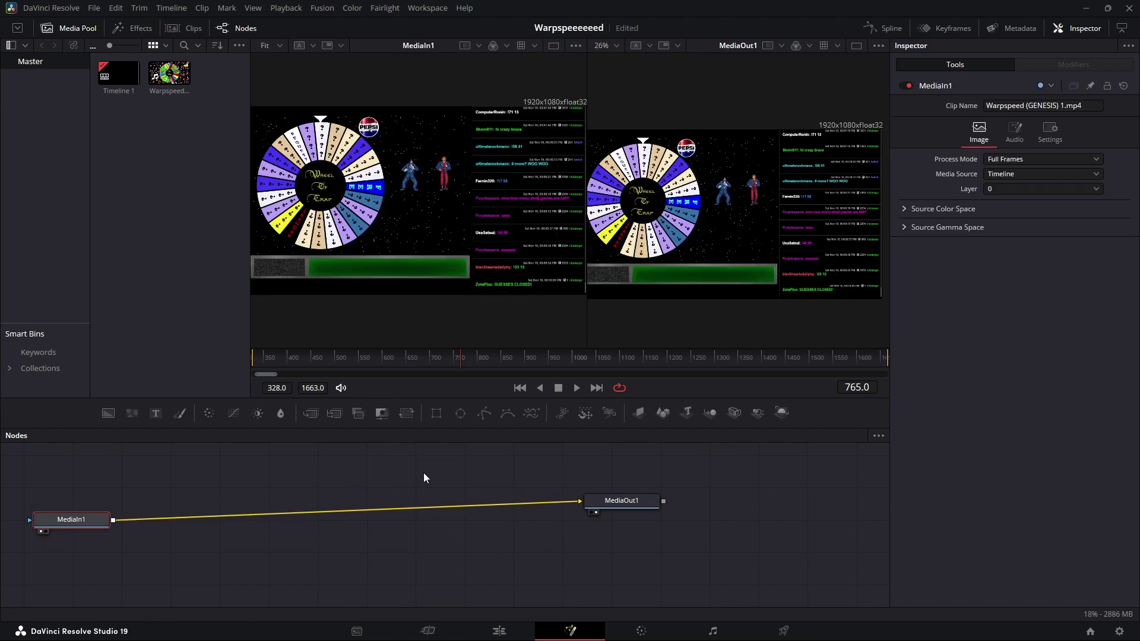
{"action": "left_click_drag", "start_coordinate": [620, 501], "coordinate": [665, 515]}
{"action": "left_click", "coordinate": [463, 471]}
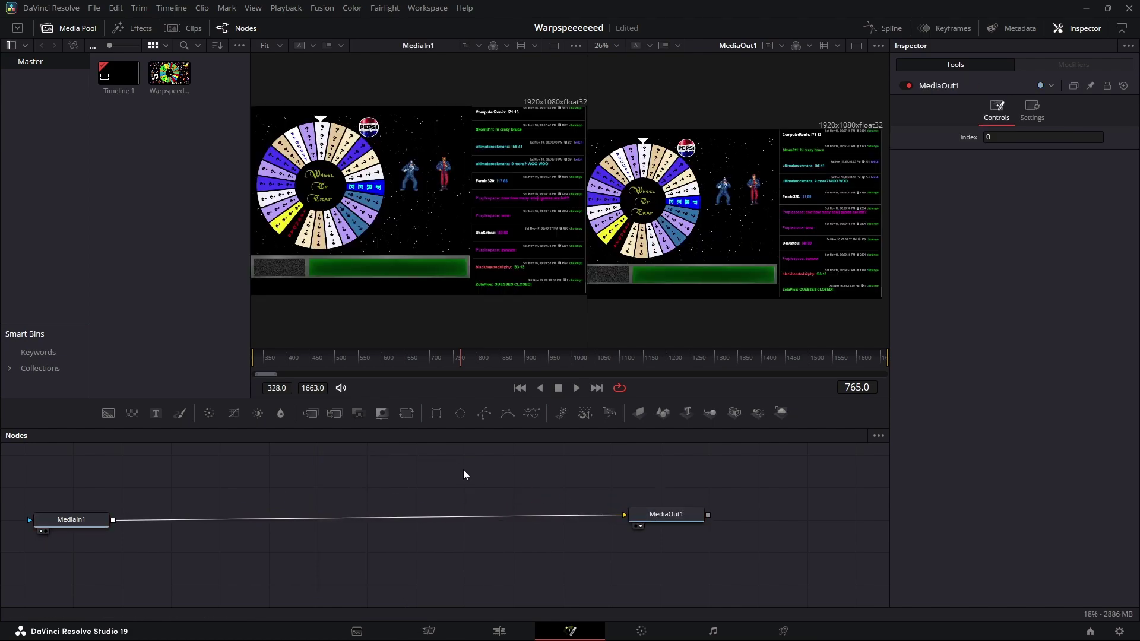
{"action": "left_click_drag", "start_coordinate": [657, 514], "coordinate": [673, 522]}
Try adding an unconnected Analog Damage node in the empty space above the connection, and undo it
{"action": "left_click", "coordinate": [386, 480]}
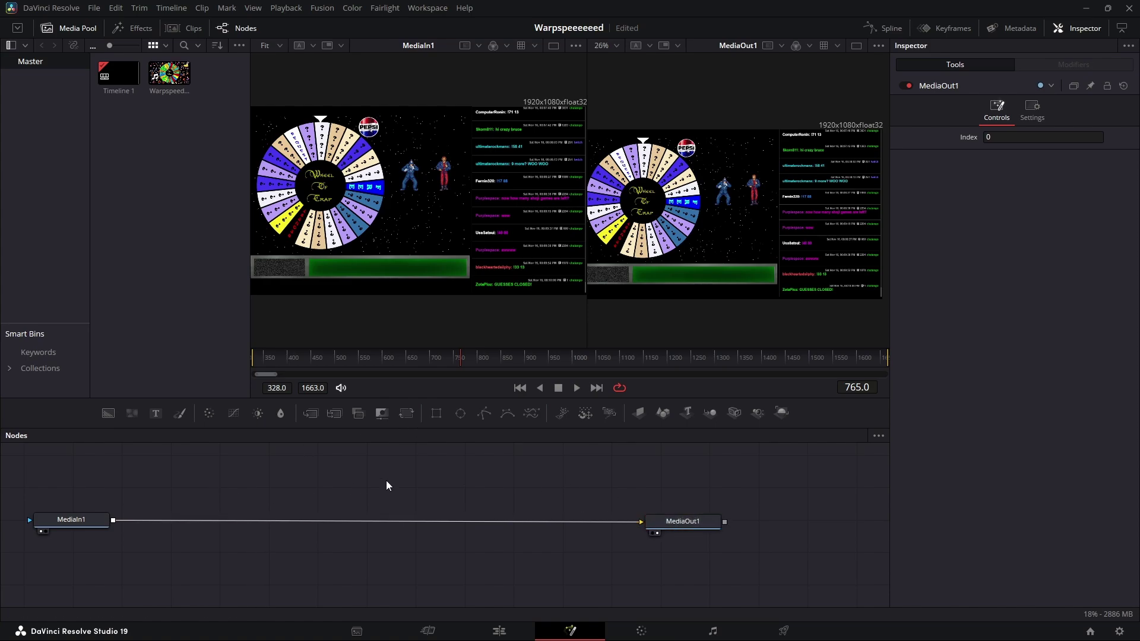
{"action": "key", "text": "shift+space"}
{"action": "type", "text": "ana"}
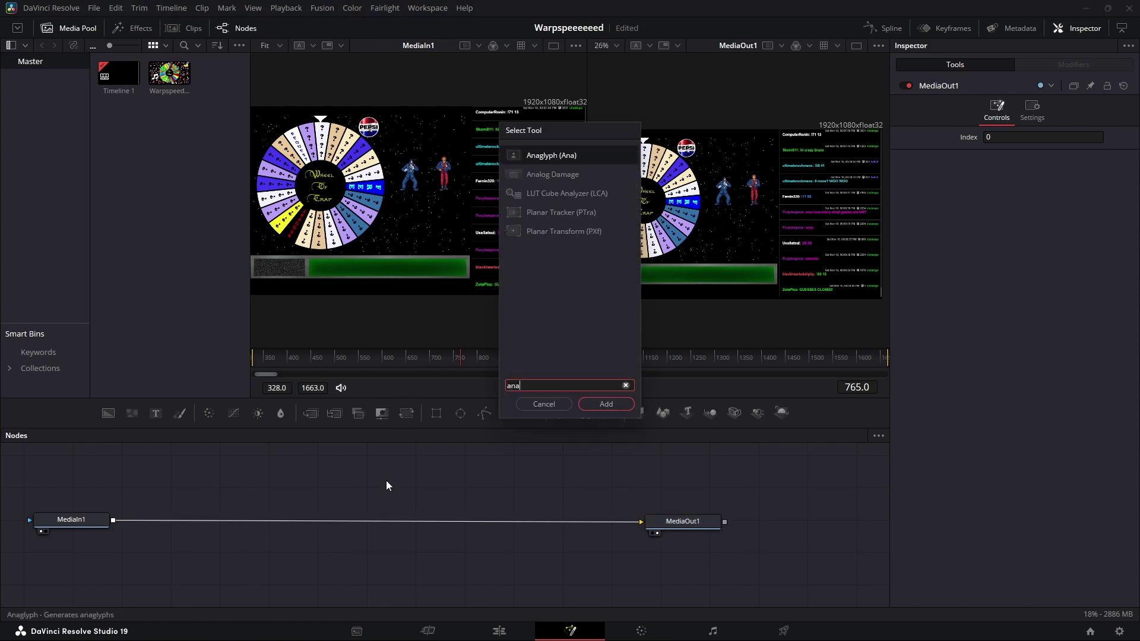
{"action": "key", "text": "Down"}
{"action": "key", "text": "Return"}
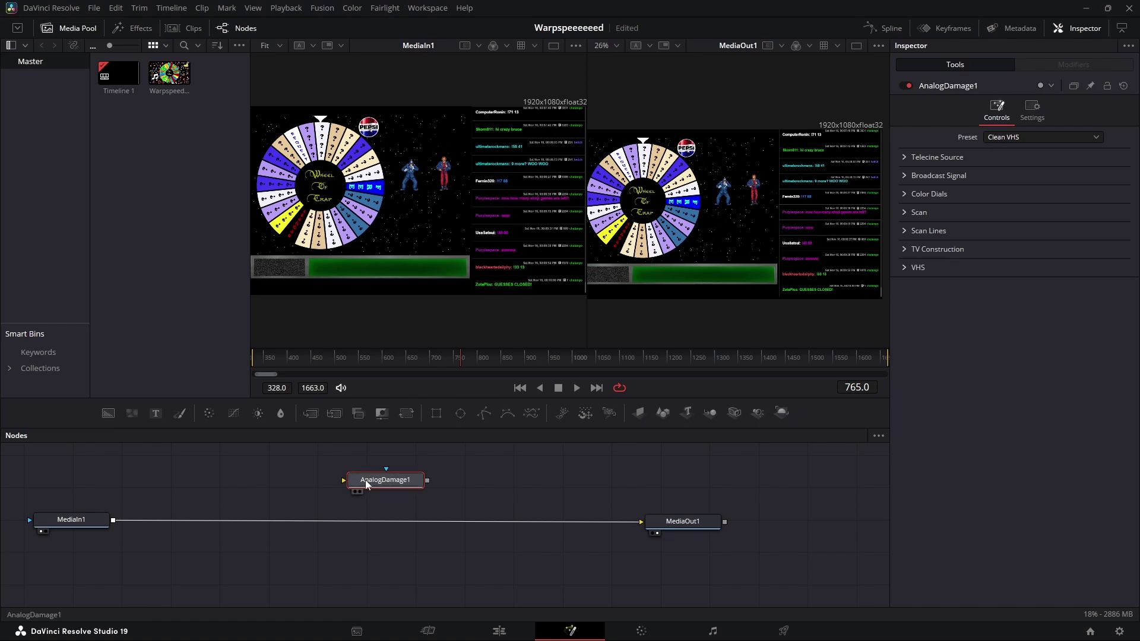
{"action": "key", "text": "ctrl+z"}
Insert an Analog Damage node directly after MediaIn1 and move it midway between MediaIn1 and MediaOut1
{"action": "left_click", "coordinate": [82, 521]}
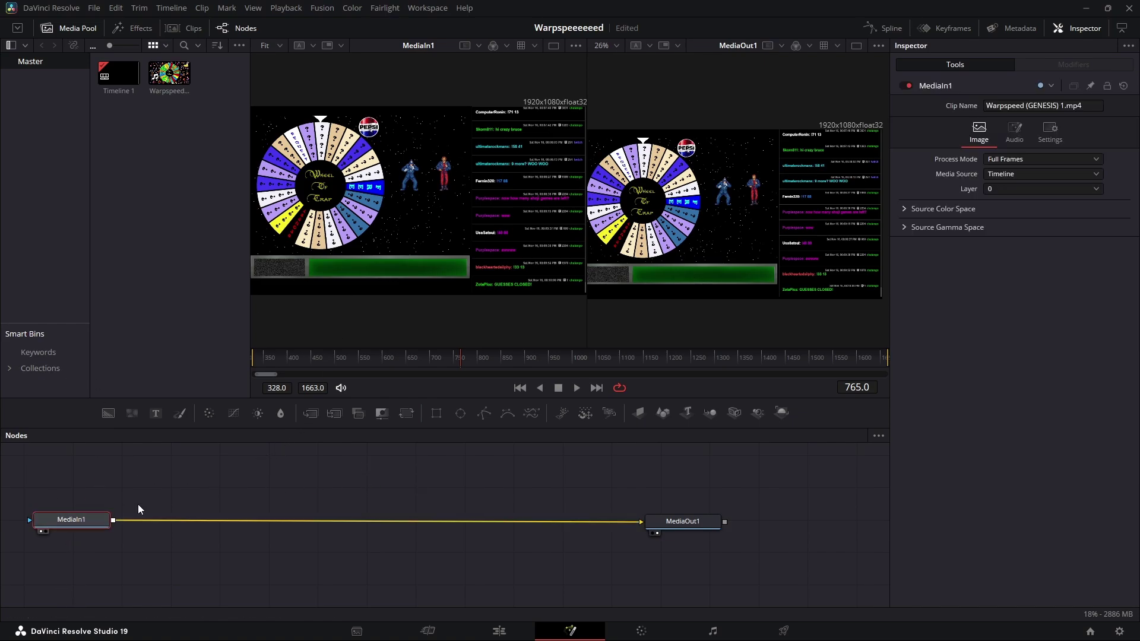
{"action": "key", "text": "shift+space"}
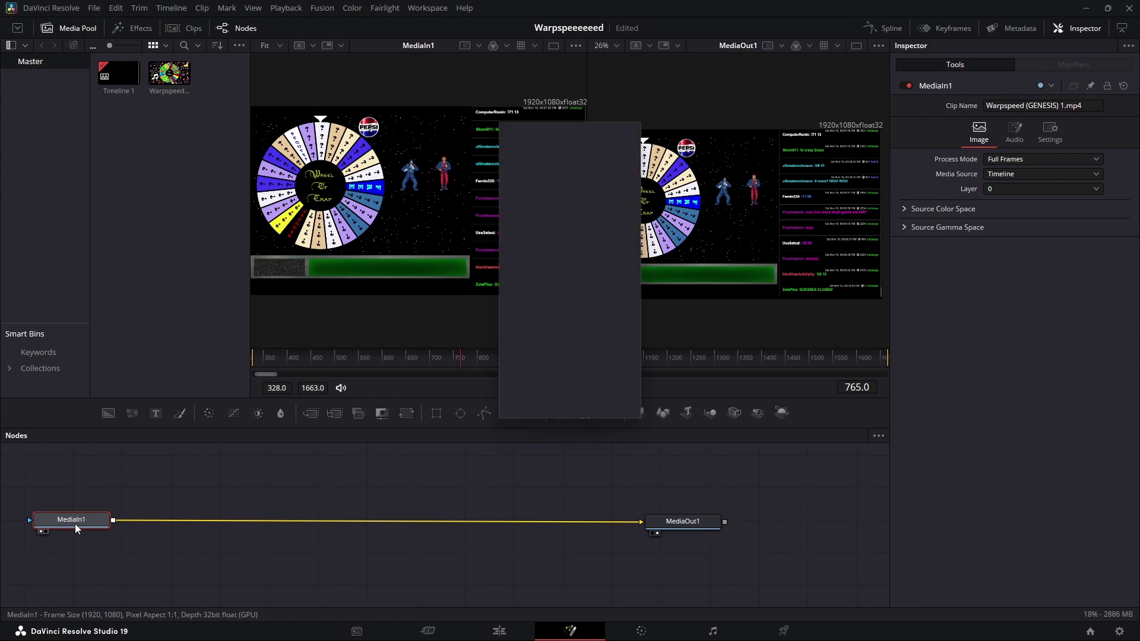
{"action": "type", "text": "ana"}
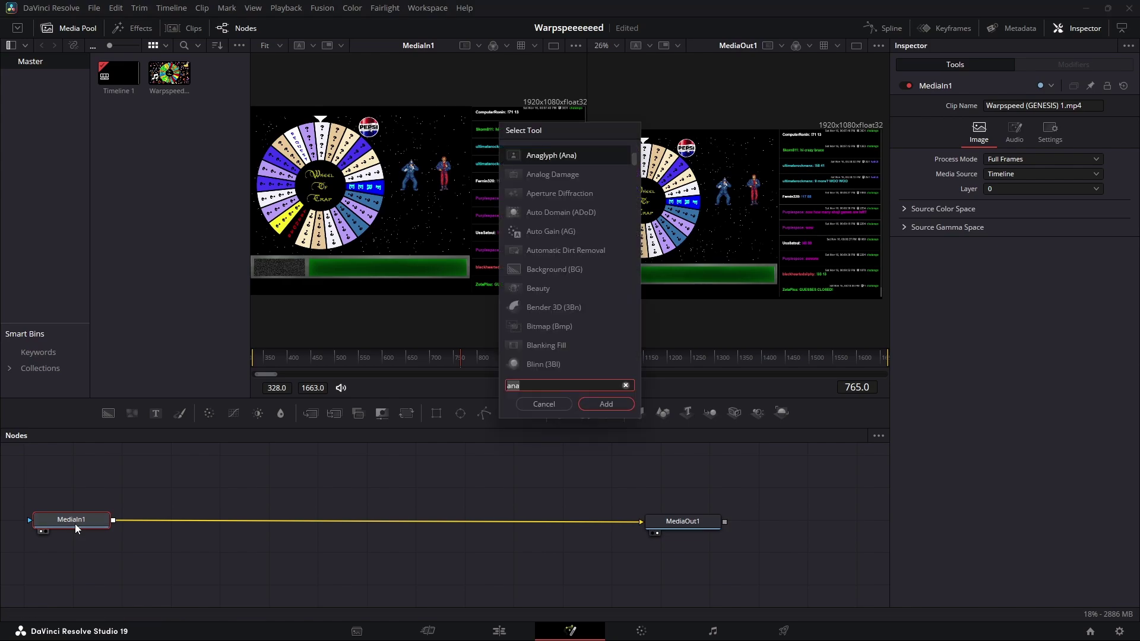
{"action": "left_click", "coordinate": [544, 175]}
{"action": "left_click", "coordinate": [603, 404]}
{"action": "left_click_drag", "start_coordinate": [151, 517], "coordinate": [374, 523]}
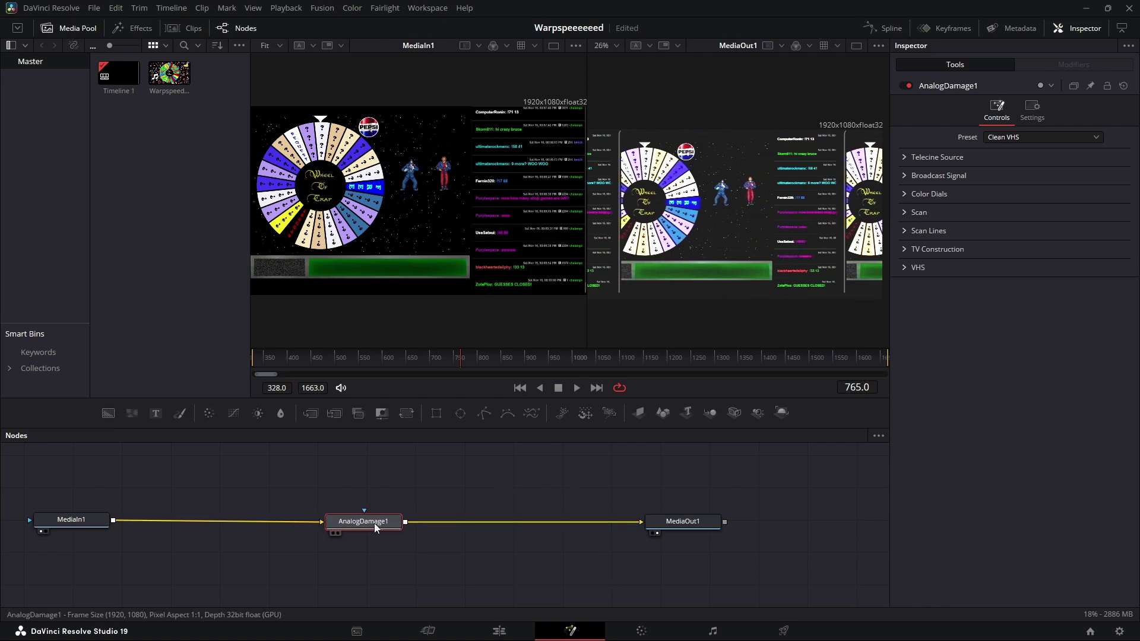
Try a Blur node between AnalogDamage1 and MediaOut1, and delete it again
{"action": "key", "text": "shift+space"}
{"action": "type", "text": "blur"}
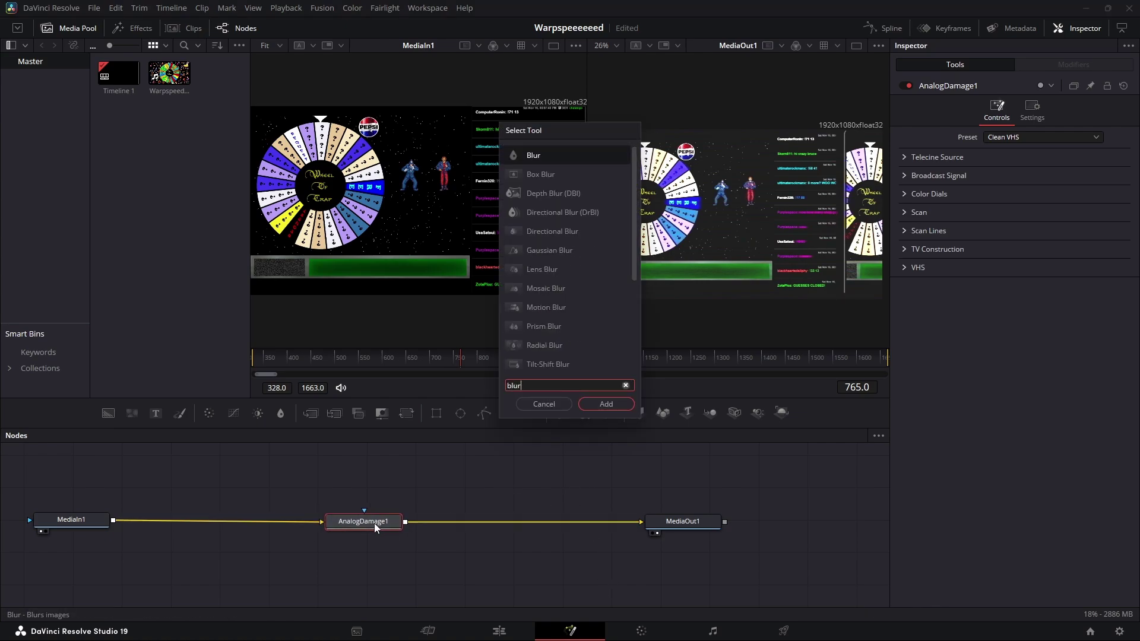
{"action": "key", "text": "Return"}
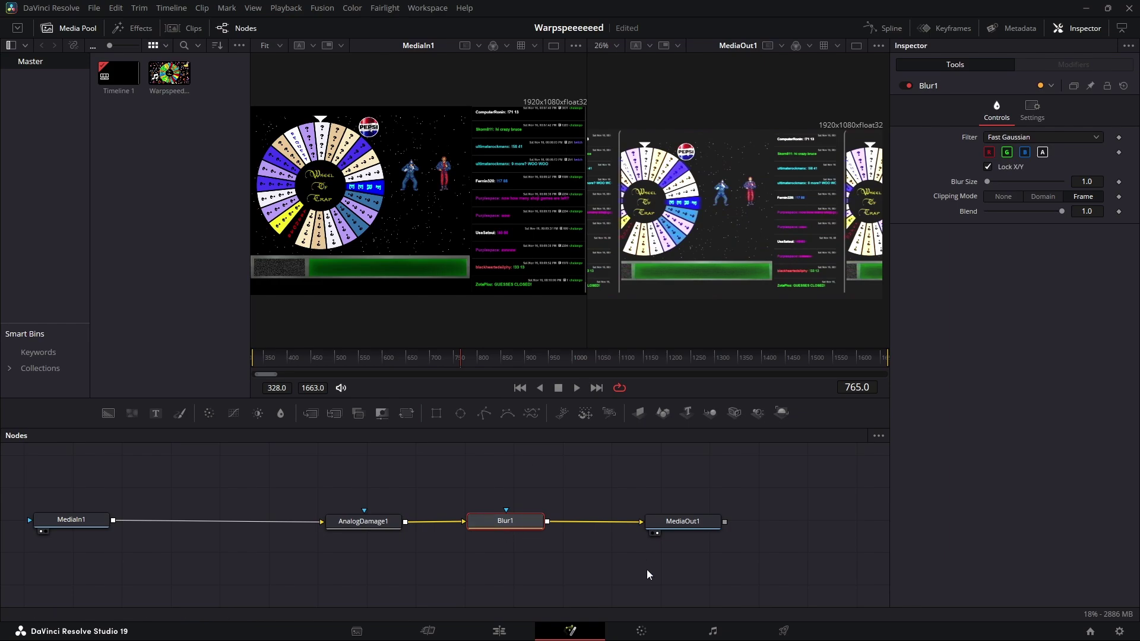
{"action": "right_click", "coordinate": [494, 521]}
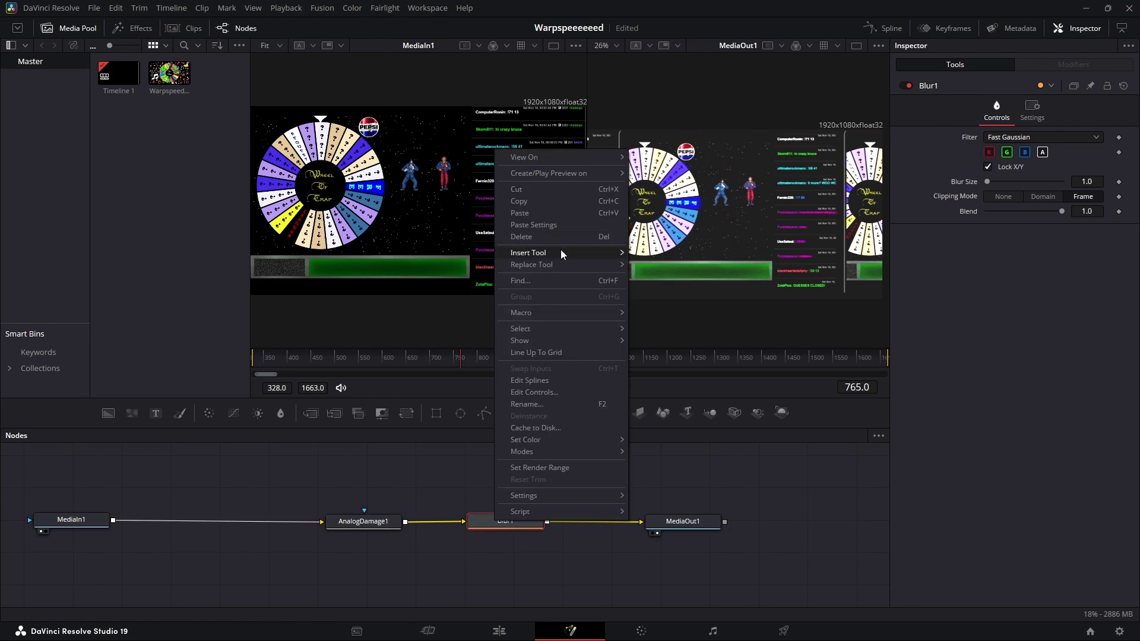
{"action": "left_click", "coordinate": [419, 462]}
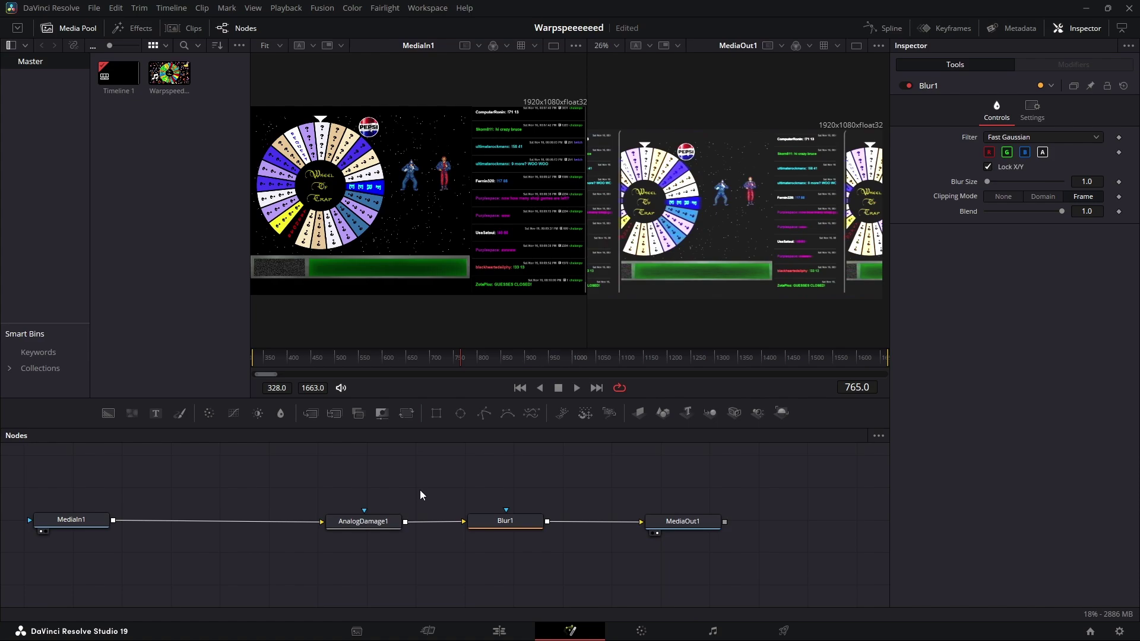
{"action": "left_click", "coordinate": [502, 521]}
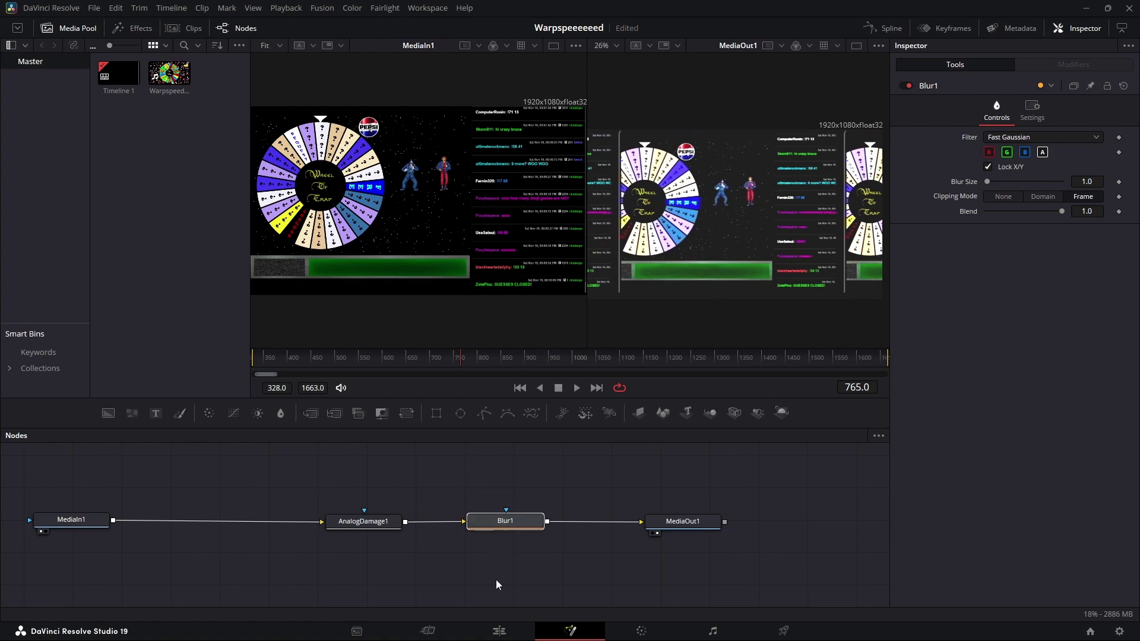
{"action": "key", "text": "Delete"}
Move AnalogDamage1 slightly toward MediaOut1 and set its VHS Restless Foot Height to -0.042
{"action": "left_click_drag", "start_coordinate": [364, 521], "coordinate": [380, 521]}
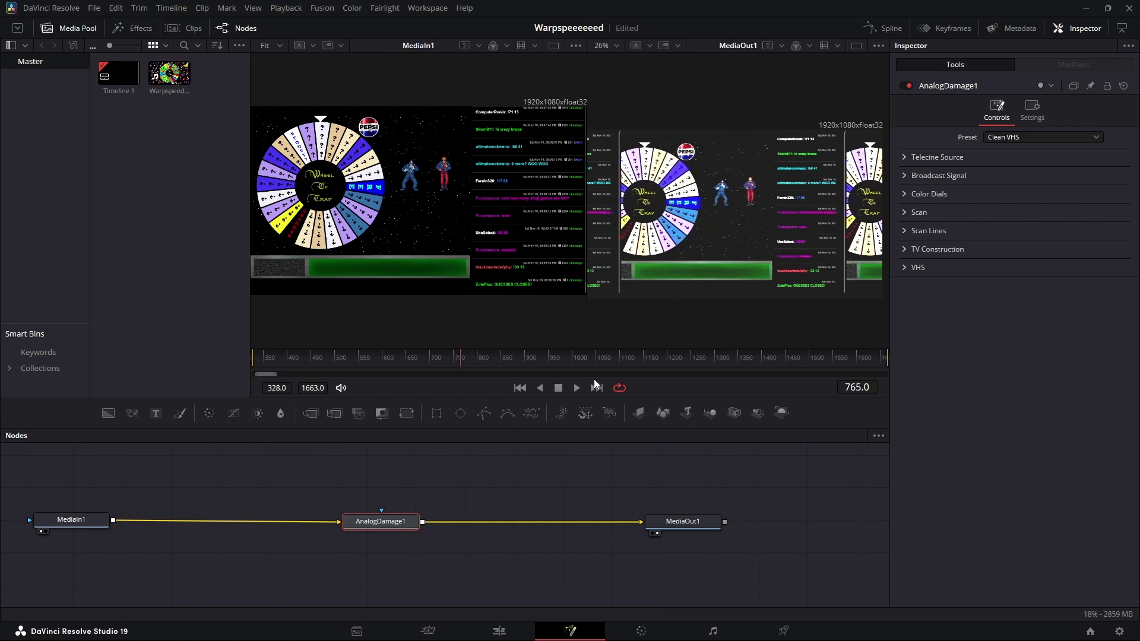
{"action": "left_click", "coordinate": [904, 267]}
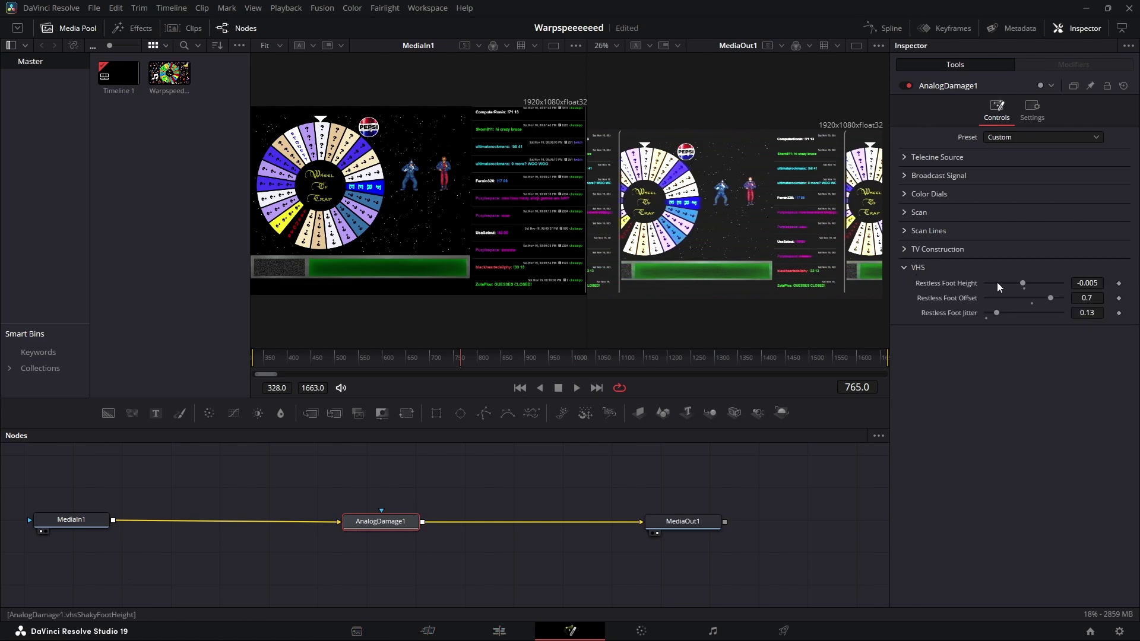
{"action": "left_click_drag", "start_coordinate": [1015, 281], "coordinate": [1006, 280]}
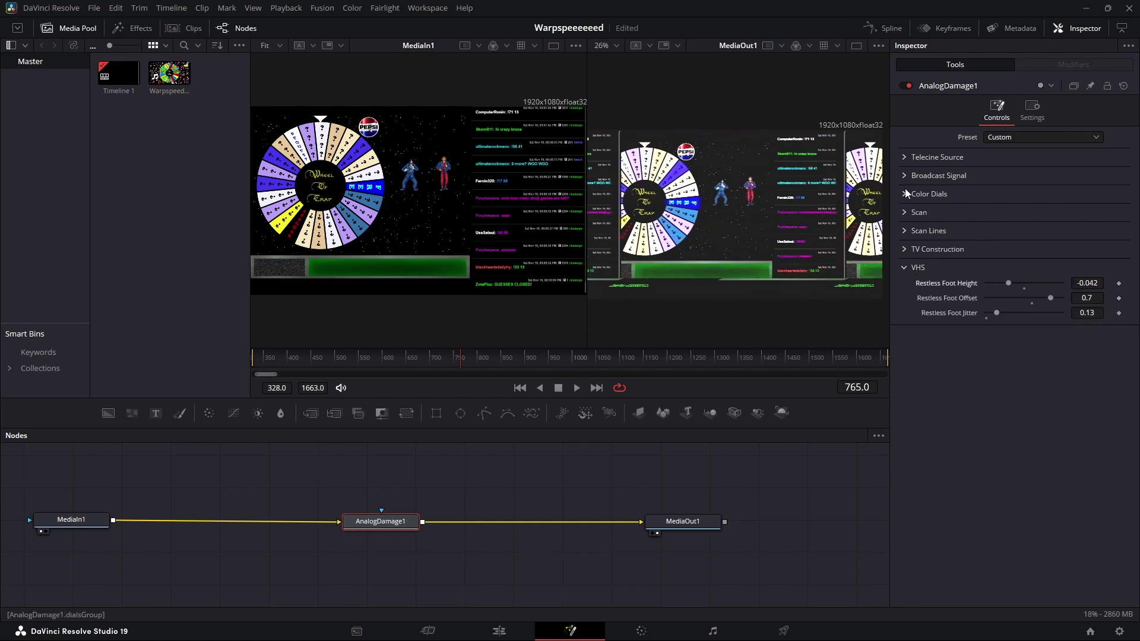
Set AnalogDamage1's scan-line Line Sharpness to 0.591, and its broadcast Noise Scale to 0.874 and Signal Noise to 0.732
{"action": "left_click", "coordinate": [904, 211]}
{"action": "left_click", "coordinate": [904, 212]}
{"action": "left_click", "coordinate": [914, 232]}
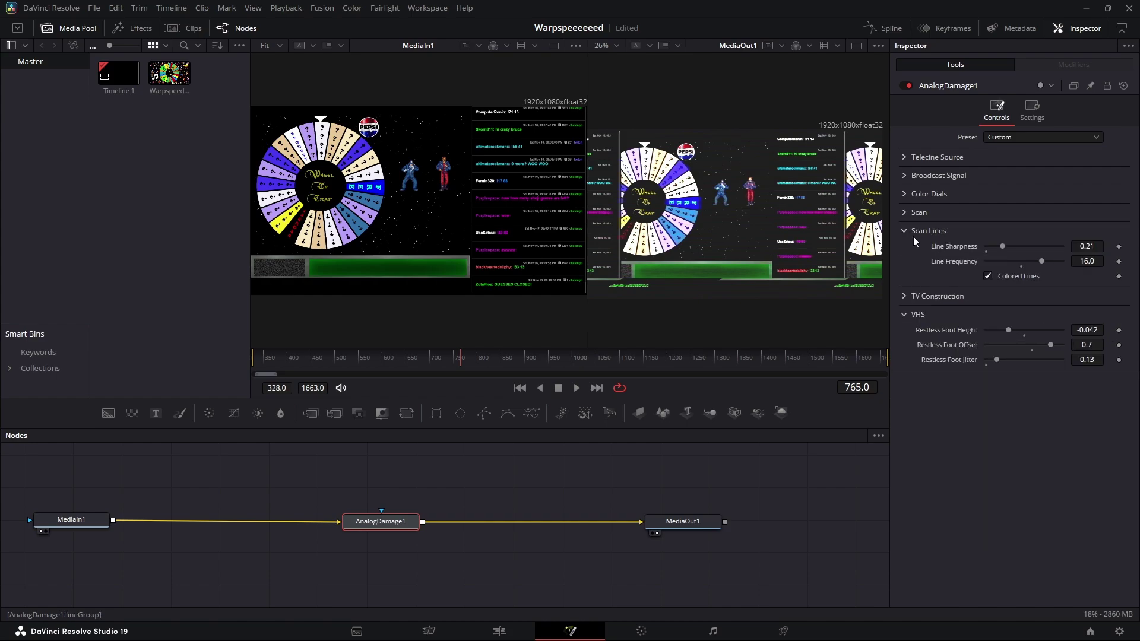
{"action": "left_click_drag", "start_coordinate": [1009, 245], "coordinate": [1049, 248]}
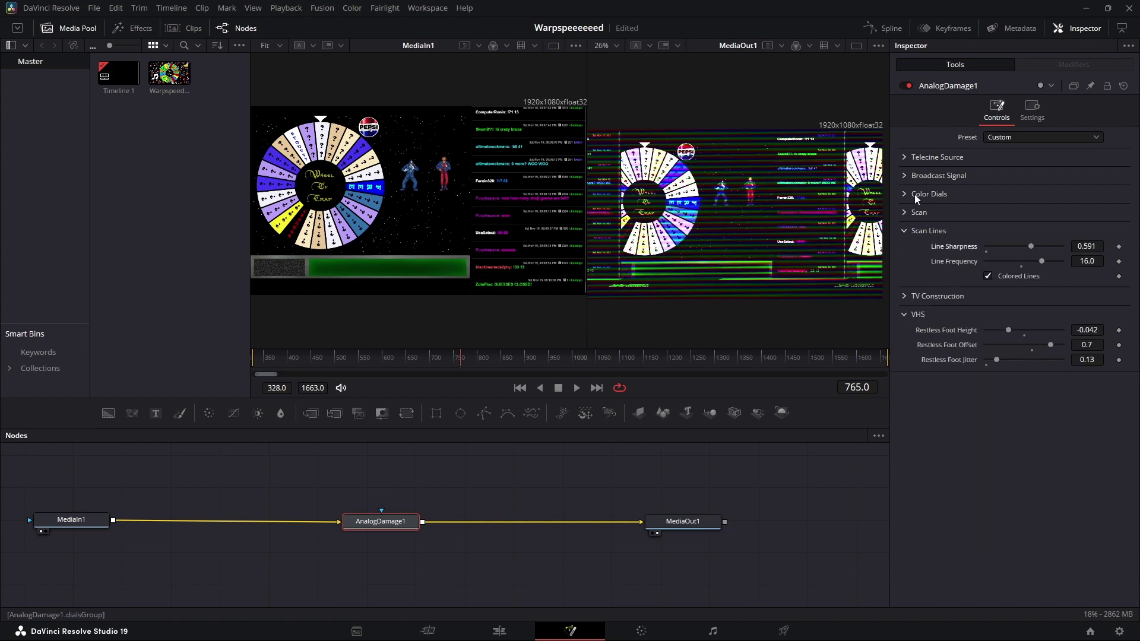
{"action": "left_click", "coordinate": [903, 172]}
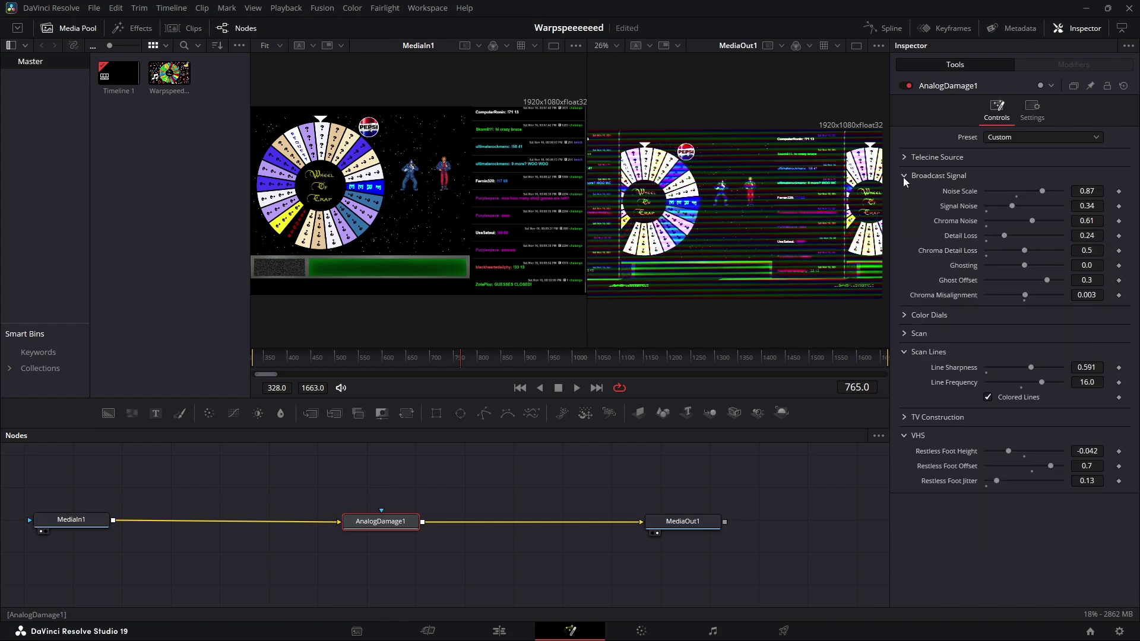
{"action": "left_click_drag", "start_coordinate": [1062, 191], "coordinate": [1039, 207]}
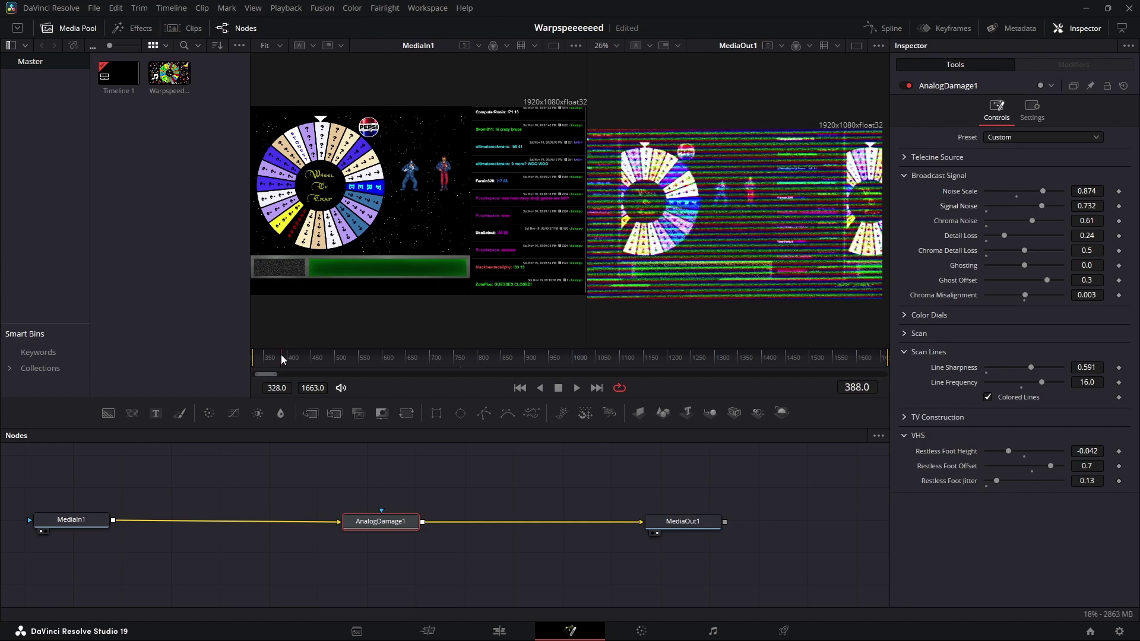
Scrub and play the clip to view the analog damage in motion, and return the playhead to frame 704
{"action": "left_click_drag", "start_coordinate": [272, 357], "coordinate": [418, 357]}
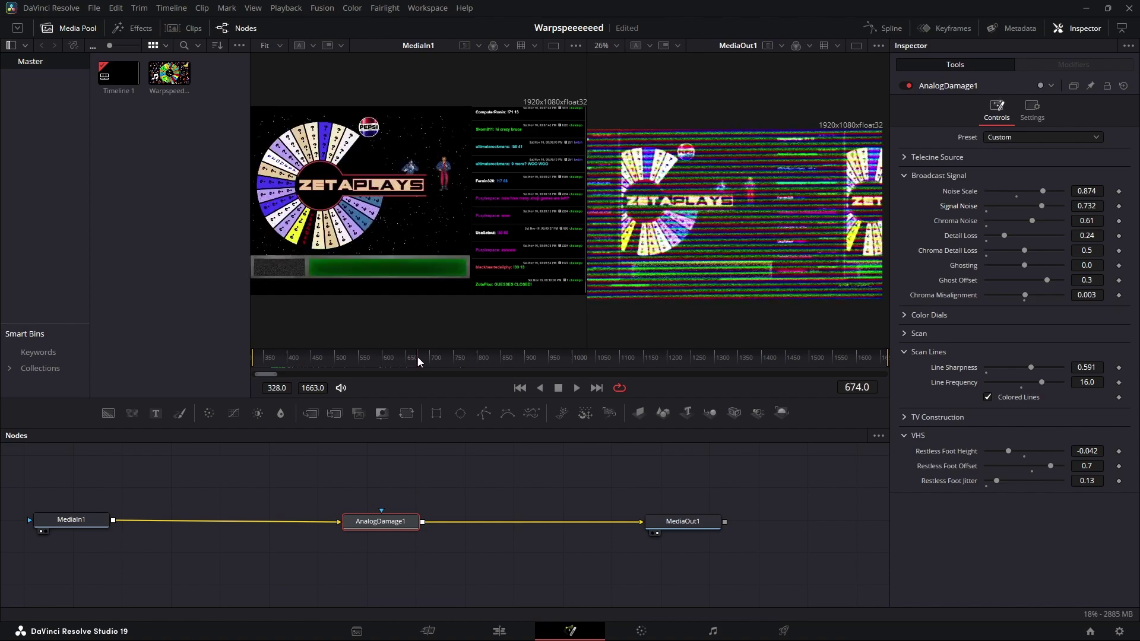
{"action": "key", "text": "space"}
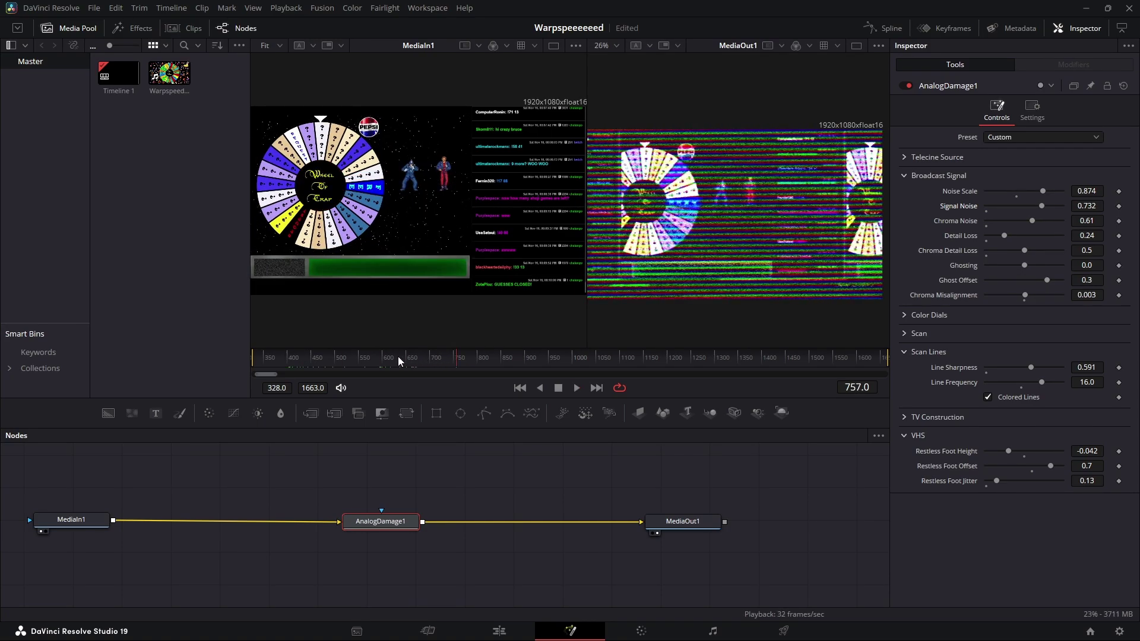
{"action": "key", "text": "space"}
{"action": "left_click_drag", "start_coordinate": [481, 358], "coordinate": [433, 361]}
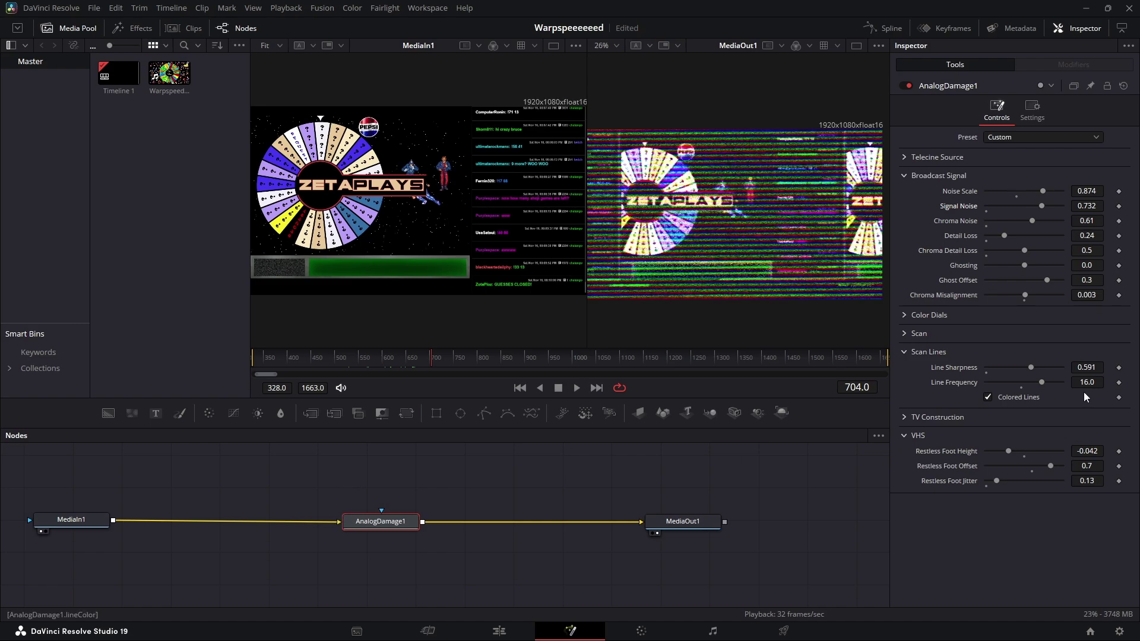
Examine AnalogDamage1's parameter groups, including Telecine Source, Broadcast Signal, Color Dials, Scan, Scan Lines, TV Construction and VHS
{"action": "left_click", "coordinate": [904, 176]}
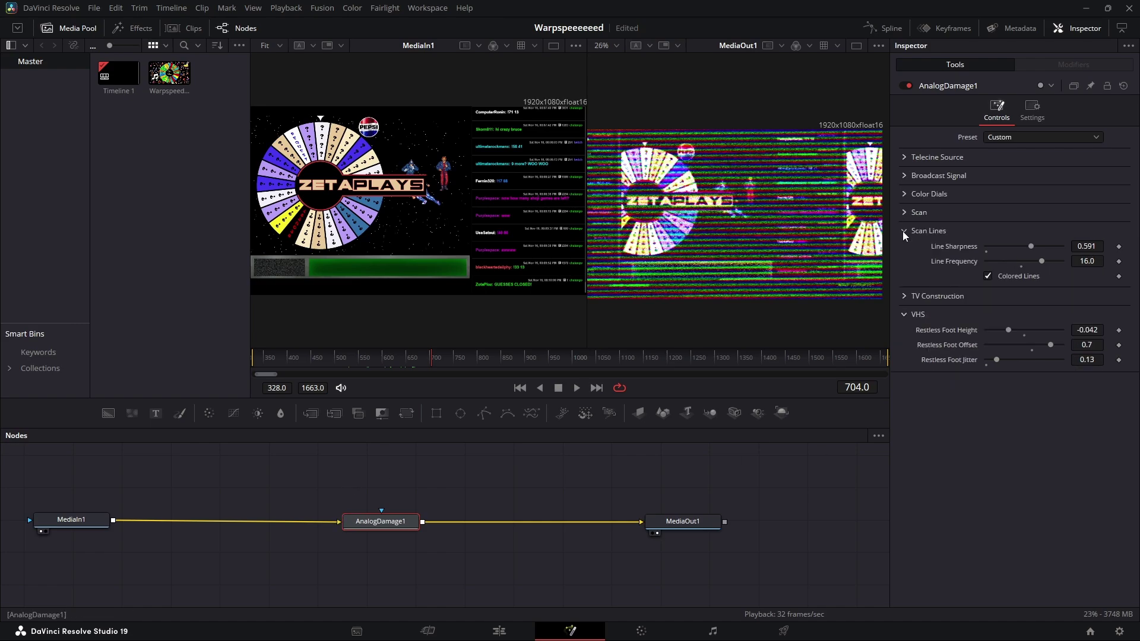
{"action": "left_click", "coordinate": [902, 231]}
{"action": "left_click", "coordinate": [902, 266]}
{"action": "left_click", "coordinate": [908, 177]}
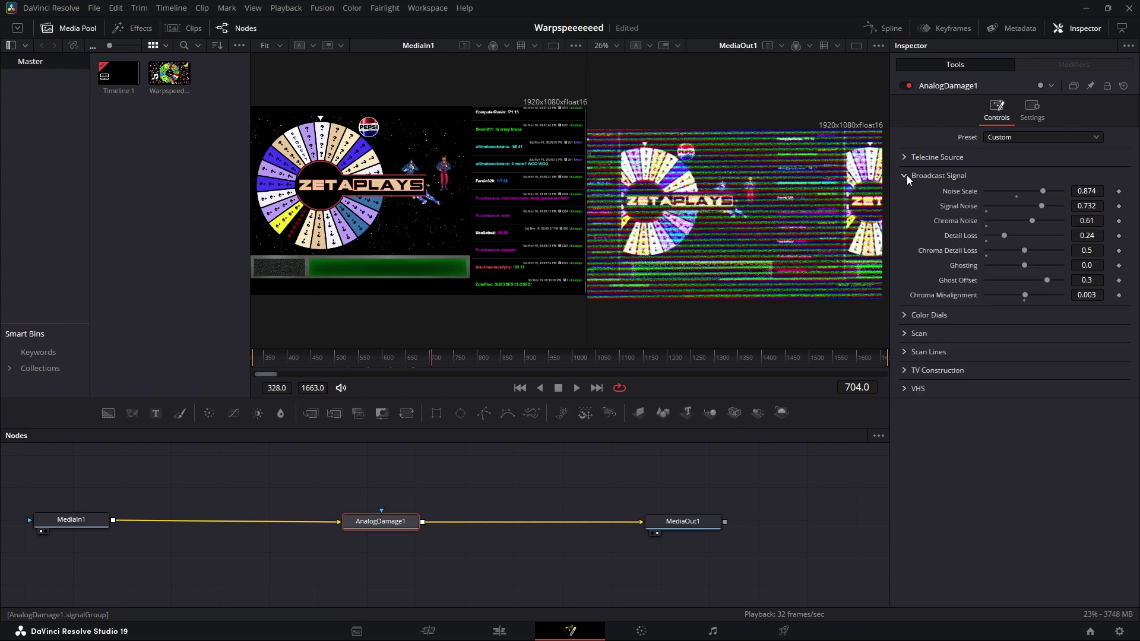
{"action": "left_click", "coordinate": [907, 175]}
{"action": "left_click", "coordinate": [906, 158]}
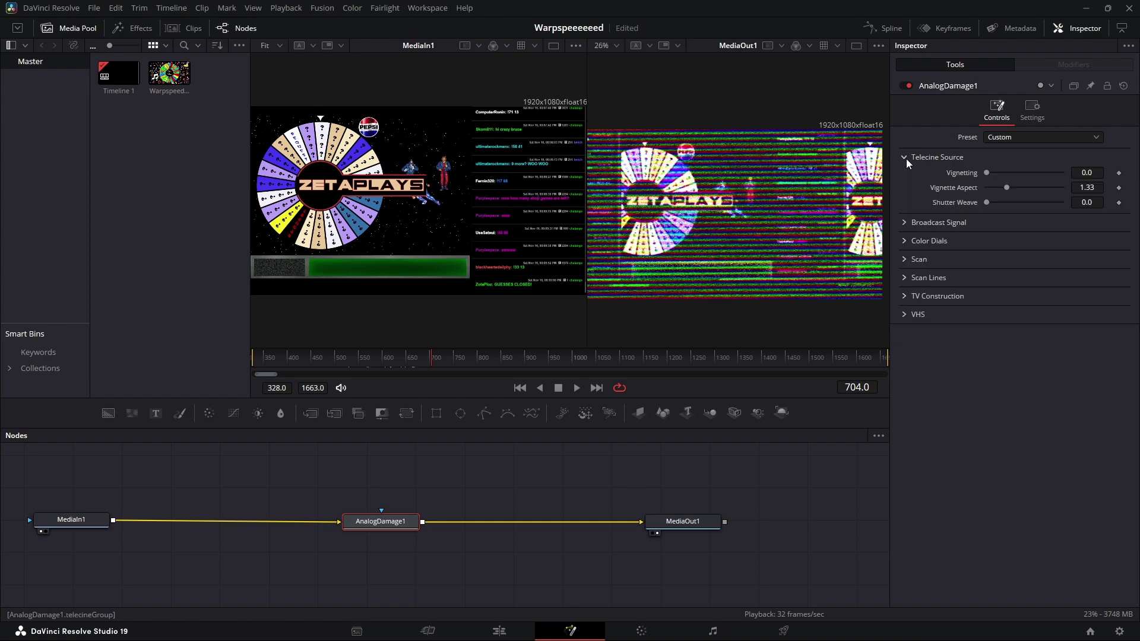
{"action": "left_click", "coordinate": [906, 158]}
{"action": "left_click", "coordinate": [904, 194]}
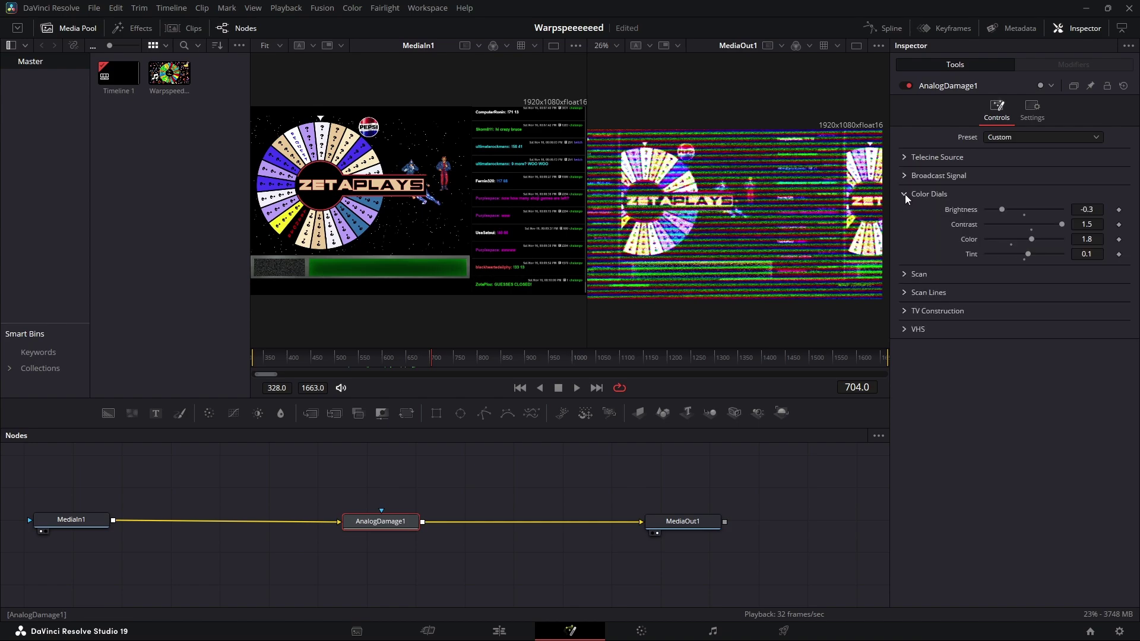
{"action": "left_click", "coordinate": [907, 271]}
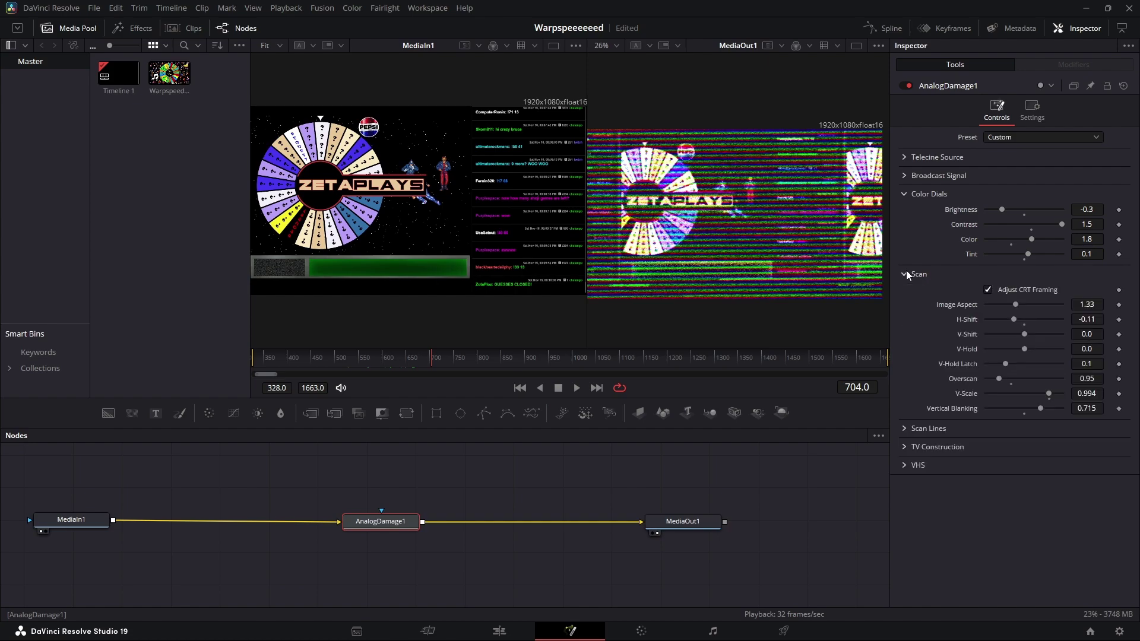
{"action": "left_click", "coordinate": [907, 272]}
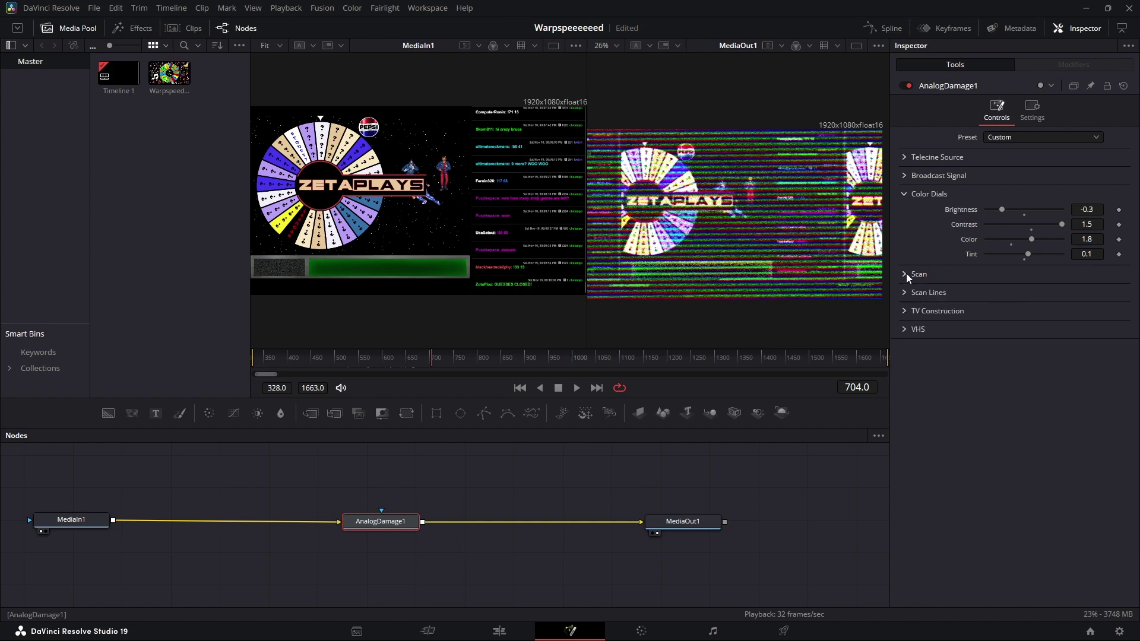
{"action": "left_click", "coordinate": [903, 293]}
{"action": "left_click", "coordinate": [903, 293]}
{"action": "left_click", "coordinate": [905, 312]}
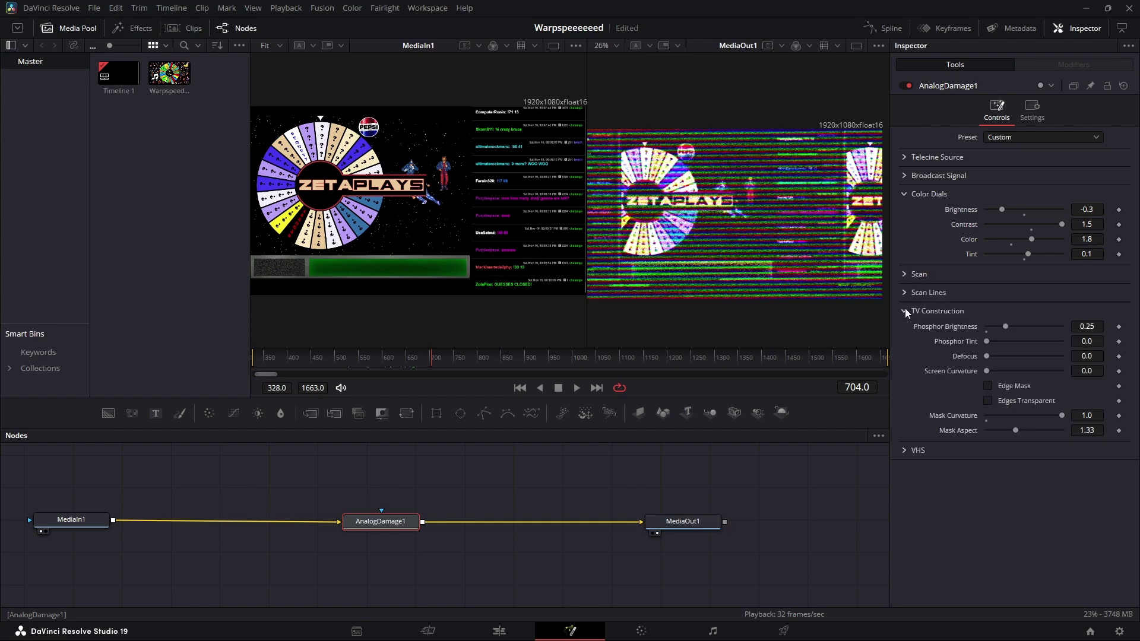
{"action": "left_click", "coordinate": [905, 451]}
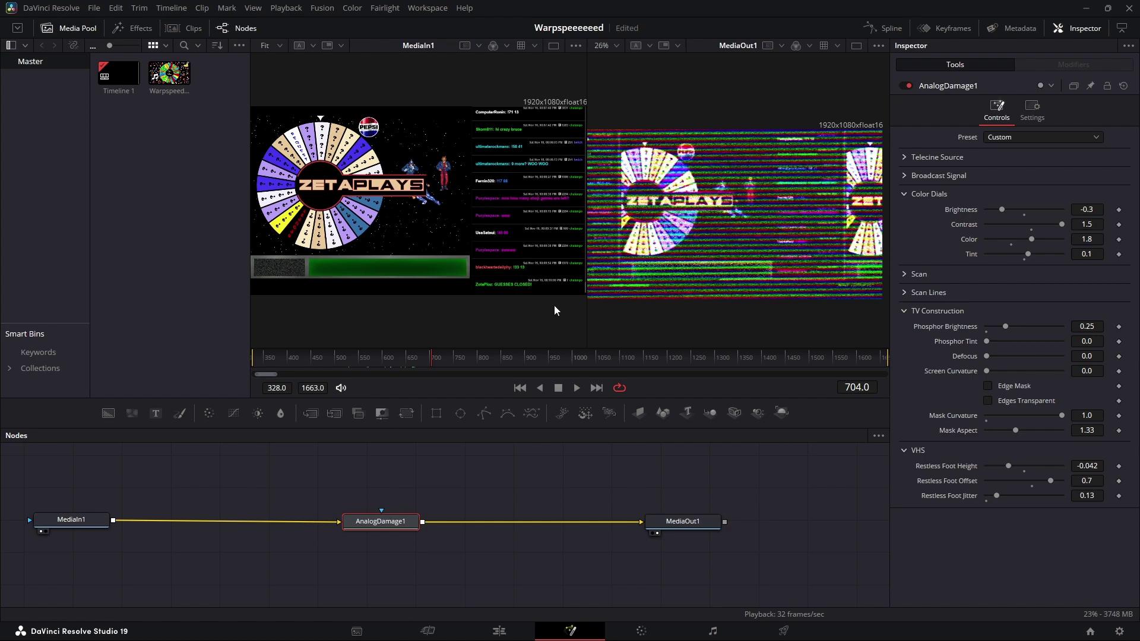
Save the project and delete the AnalogDamage1 node
{"action": "key", "text": "ctrl+s"}
{"action": "left_click_drag", "start_coordinate": [365, 474], "coordinate": [390, 564]}
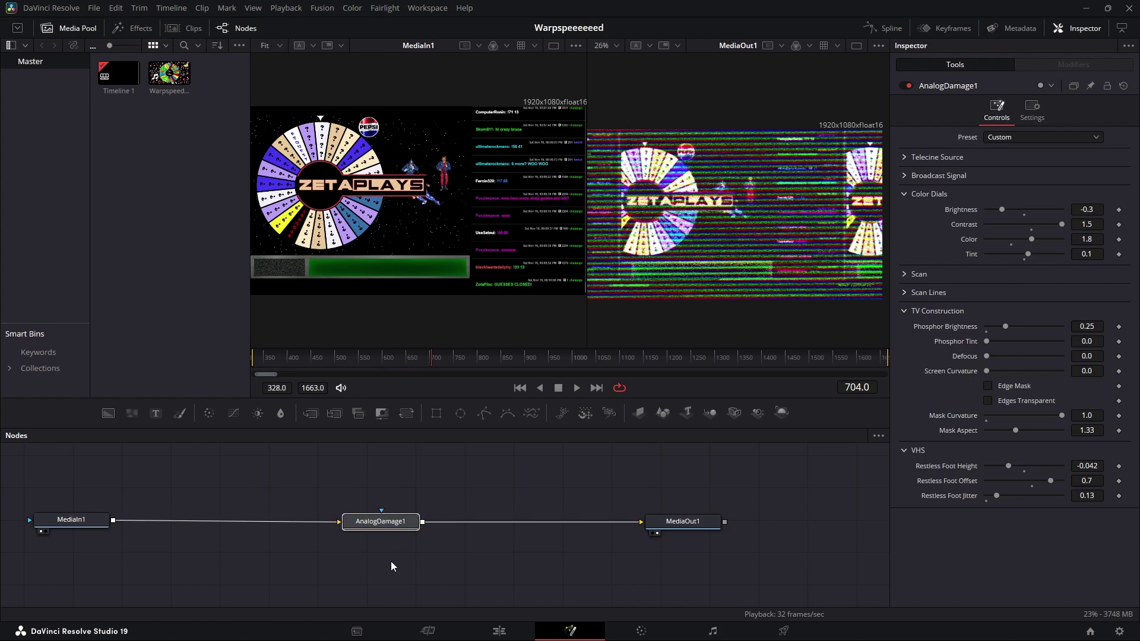
{"action": "key", "text": "Delete"}
{"action": "left_click", "coordinate": [377, 462]}
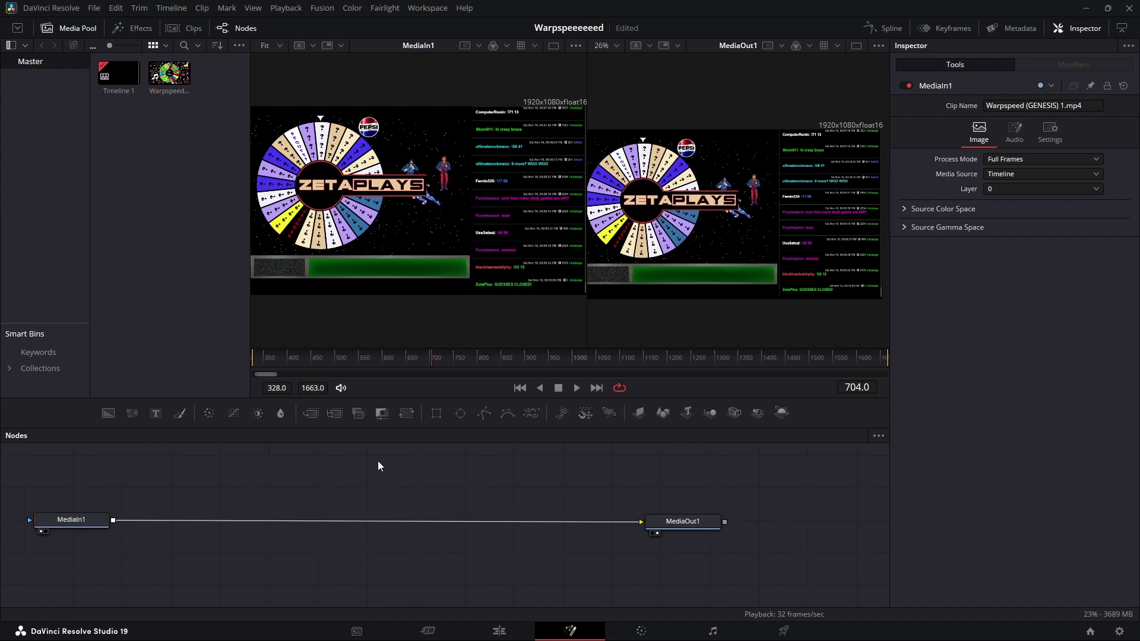
{"action": "key", "text": "shift+space"}
{"action": "type", "text": "blur"}
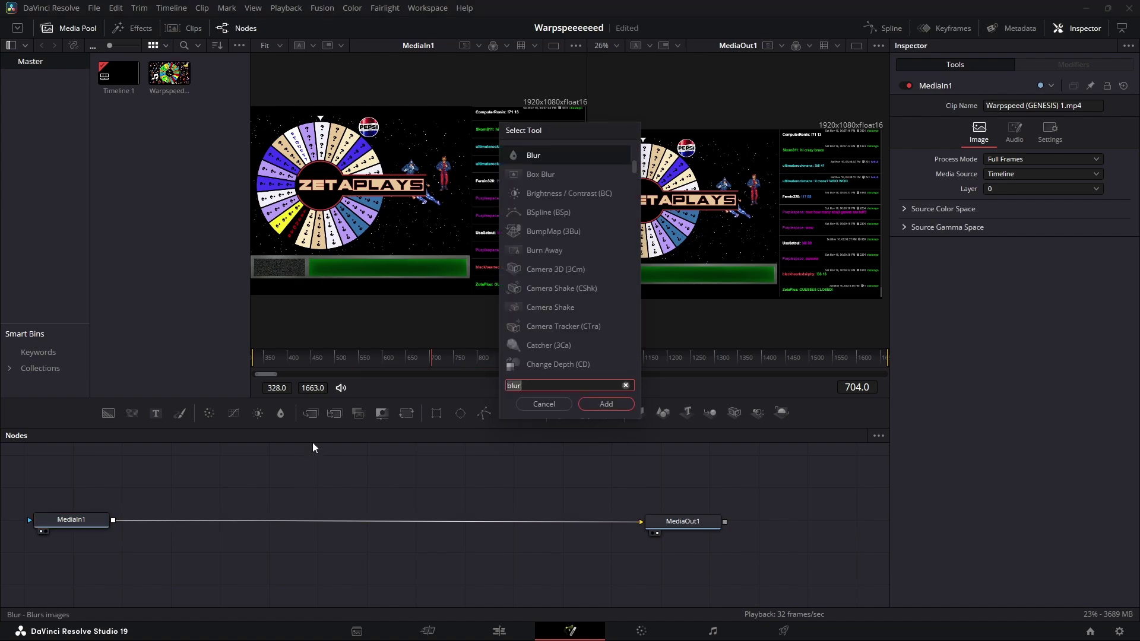
{"action": "left_click", "coordinate": [544, 404]}
Add a pEmitter particle node to the node graph alongside MediaIn1
{"action": "left_click", "coordinate": [88, 520]}
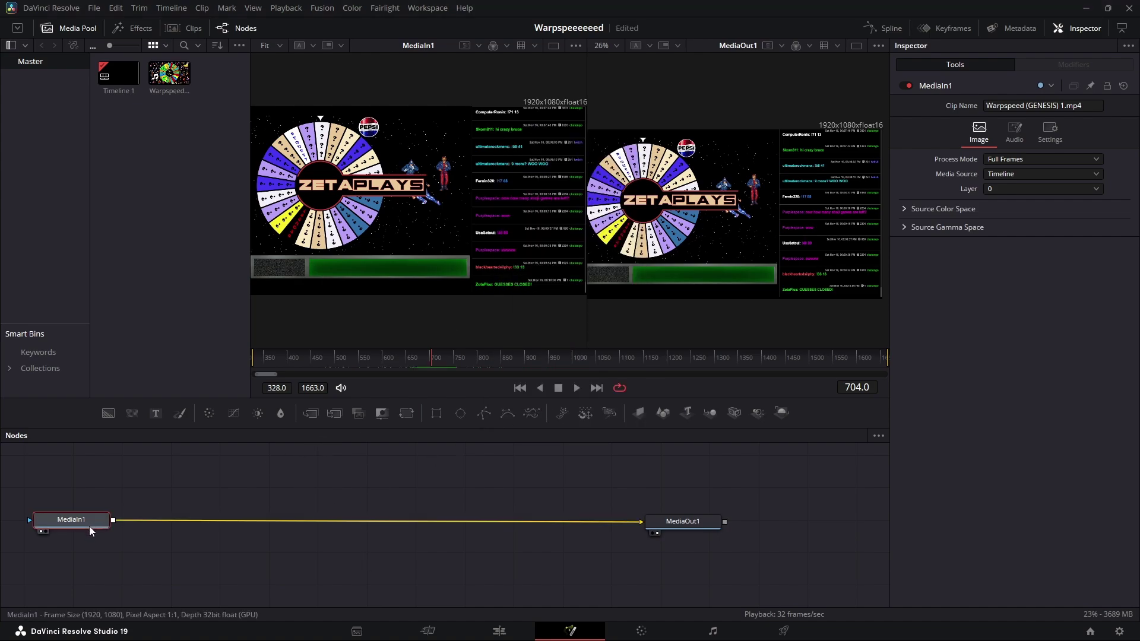
{"action": "key", "text": "shift+space"}
{"action": "type", "text": "p"}
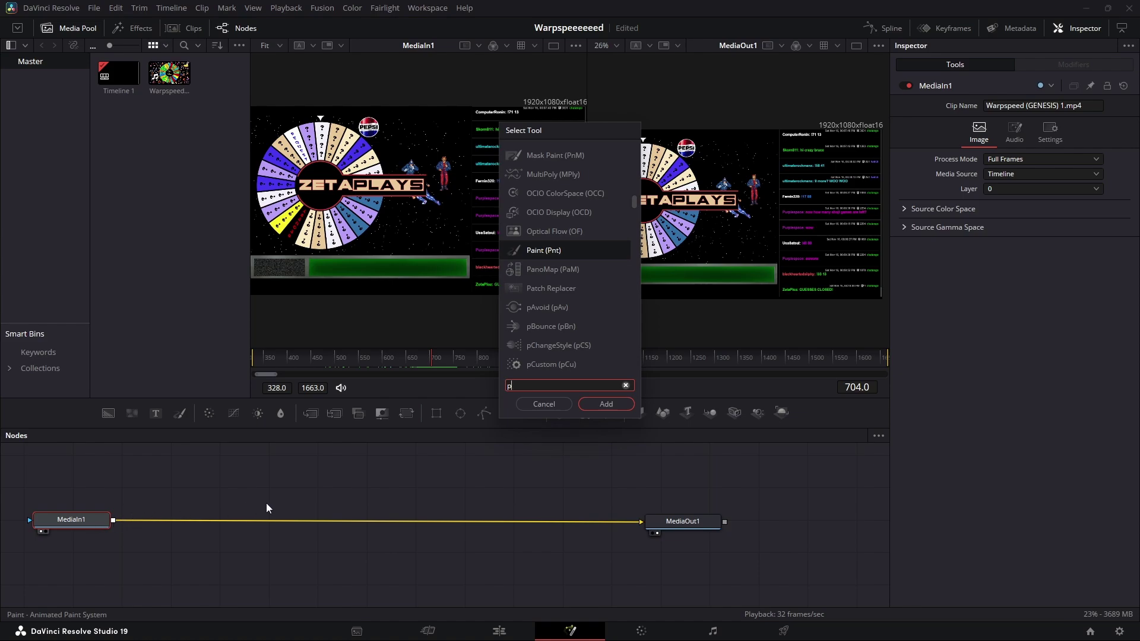
{"action": "scroll", "coordinate": [559, 325], "scroll_direction": "down", "scroll_amount": 2}
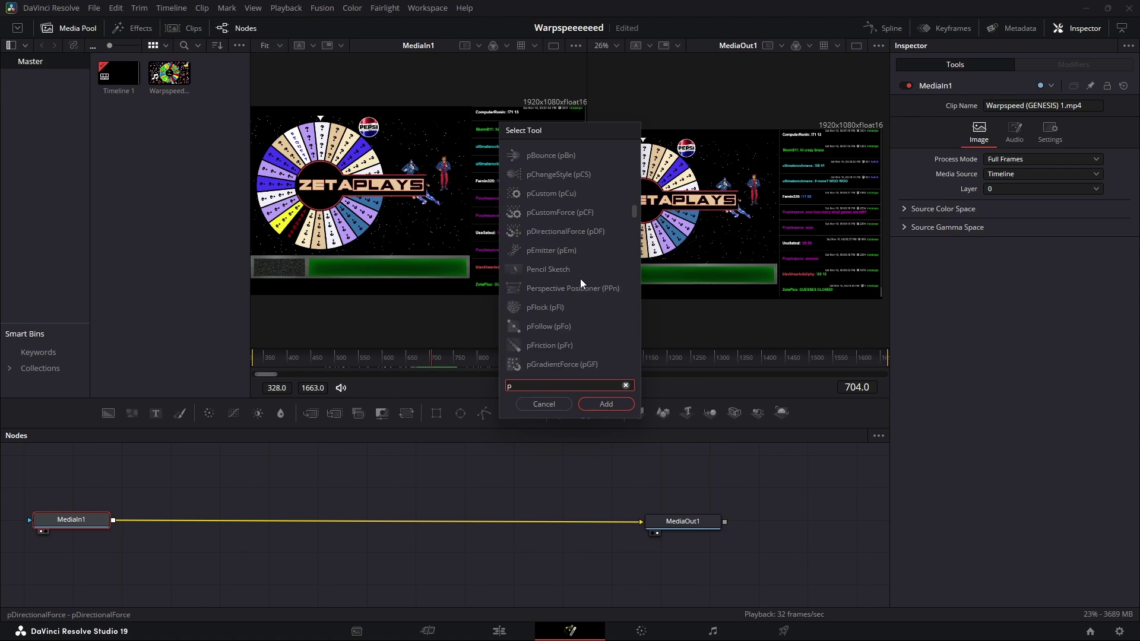
{"action": "type", "text": "Emitter"}
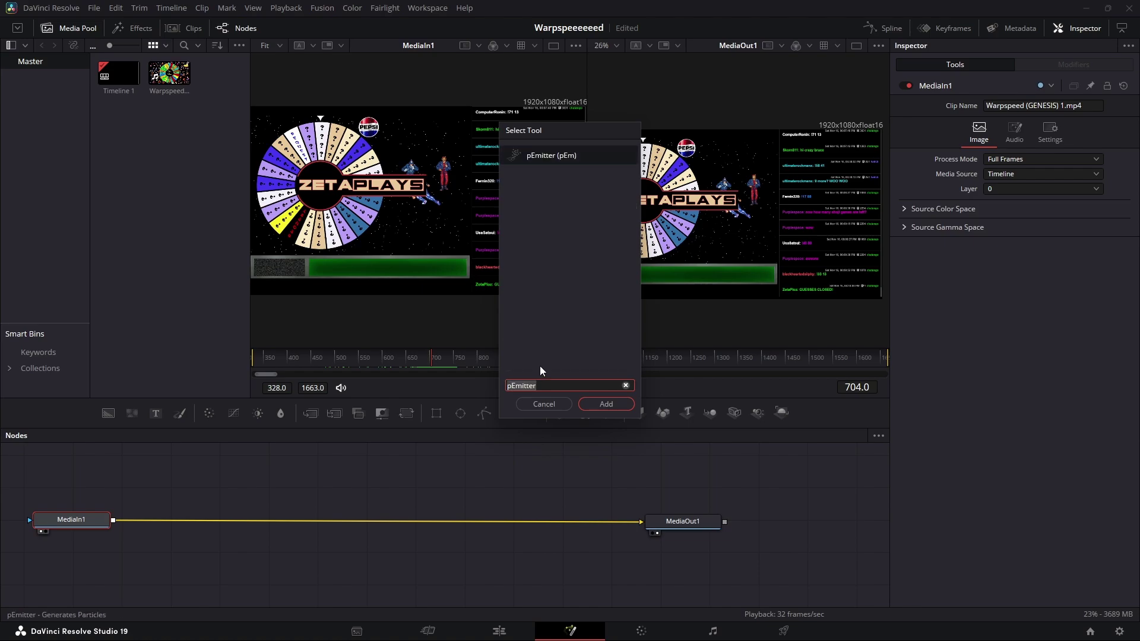
{"action": "key", "text": "Return"}
Add a pRender node connected to the output of pEmitter1
{"action": "key", "text": "shift+space"}
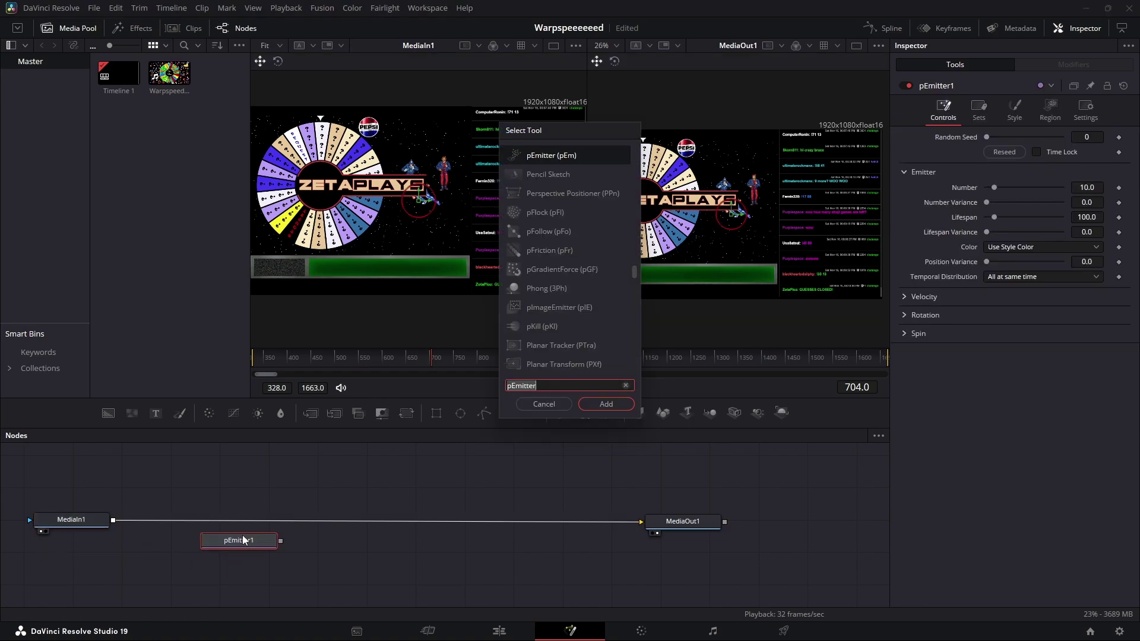
{"action": "type", "text": "rend"}
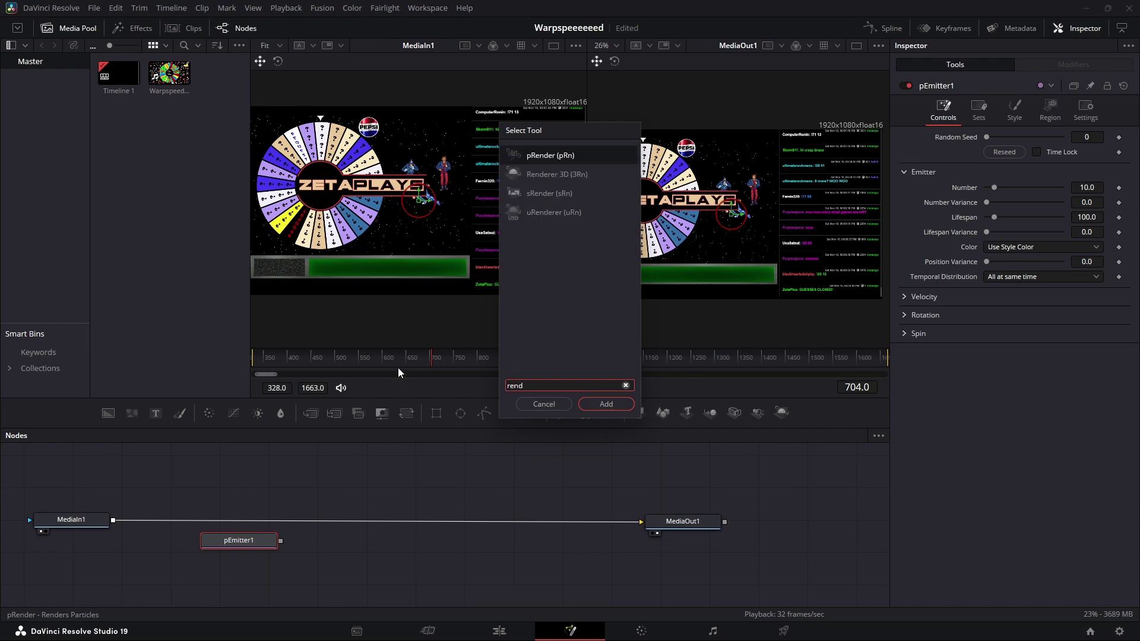
{"action": "left_click", "coordinate": [540, 155]}
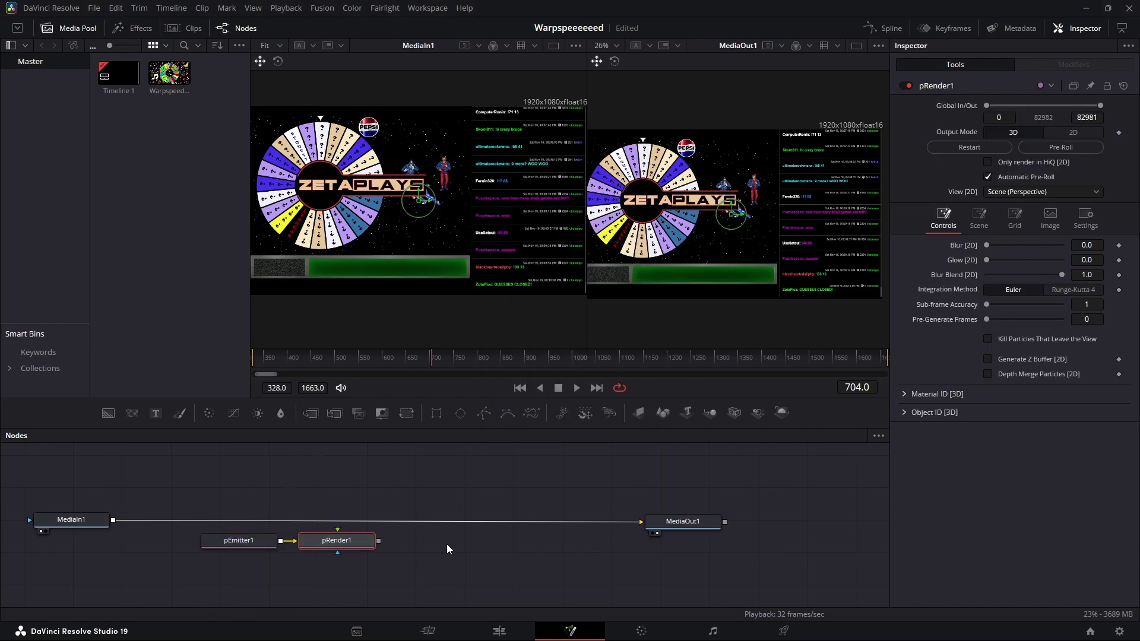
{"action": "key", "text": "shift+space"}
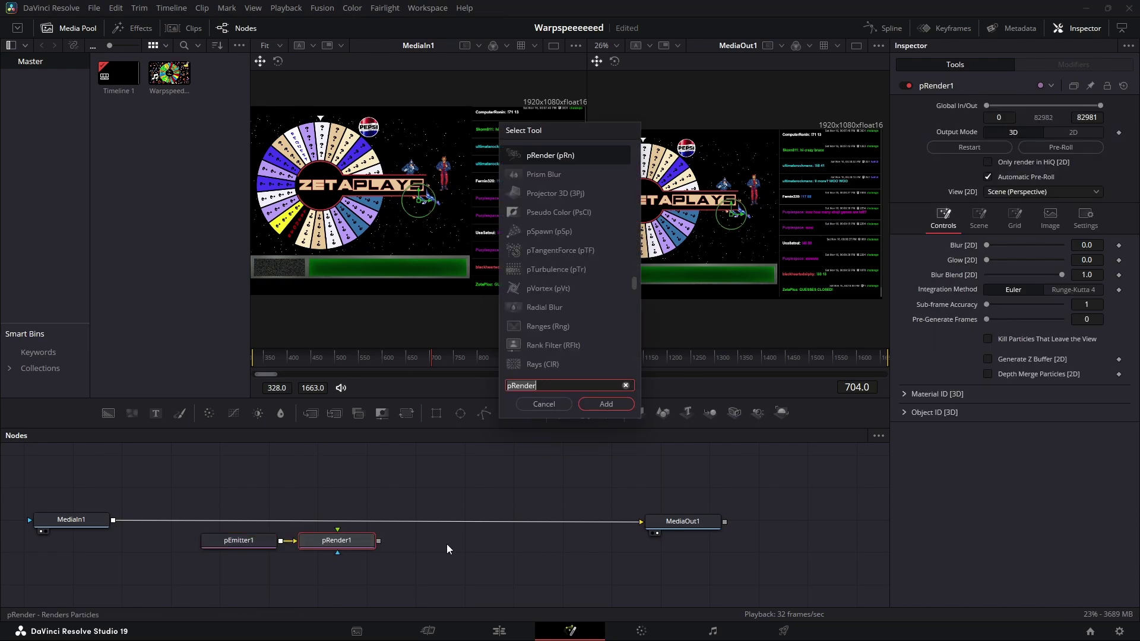
{"action": "type", "text": "p"}
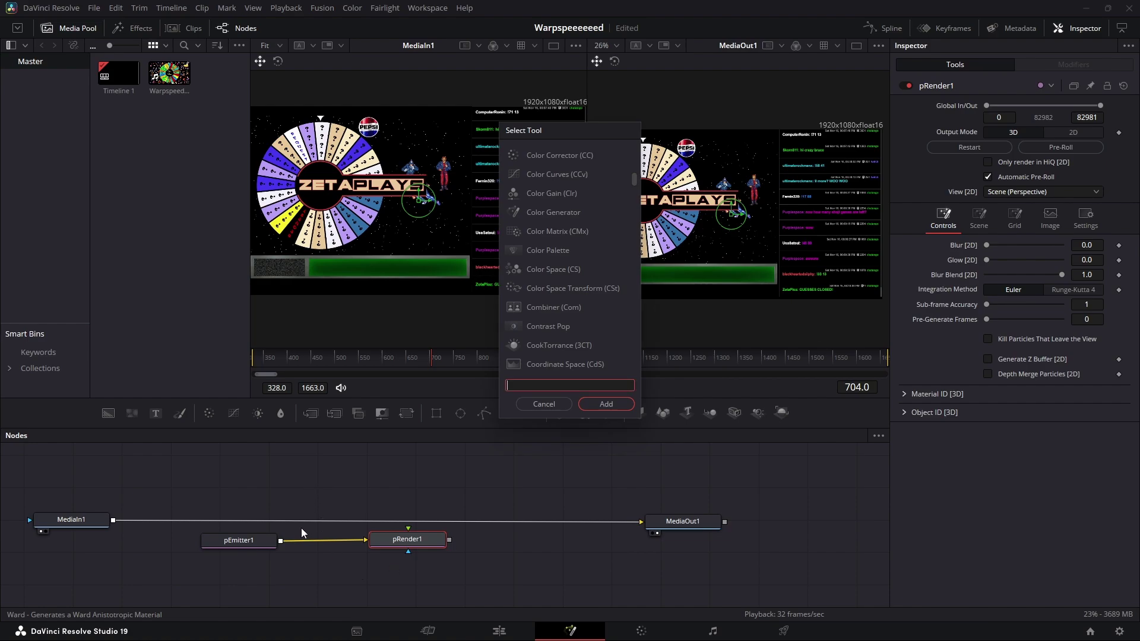
{"action": "key", "text": "Escape"}
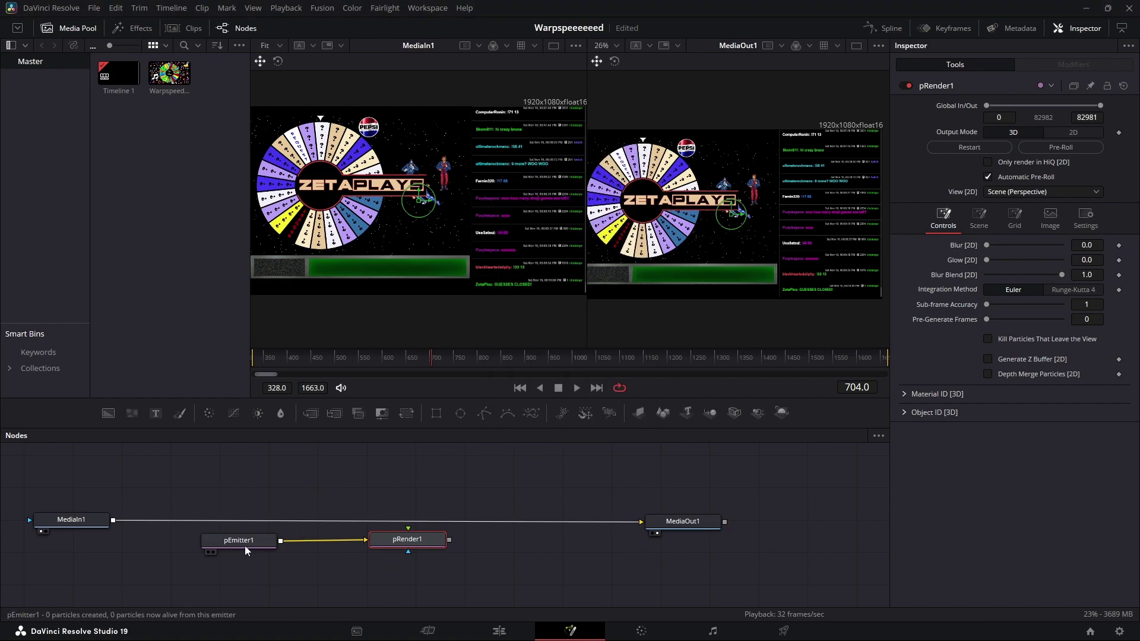
Move pEmitter1 and pRender1 above the MediaIn1–MediaOut1 connection and add an unconnected Merge node below it
{"action": "left_click_drag", "start_coordinate": [244, 546], "coordinate": [295, 484]}
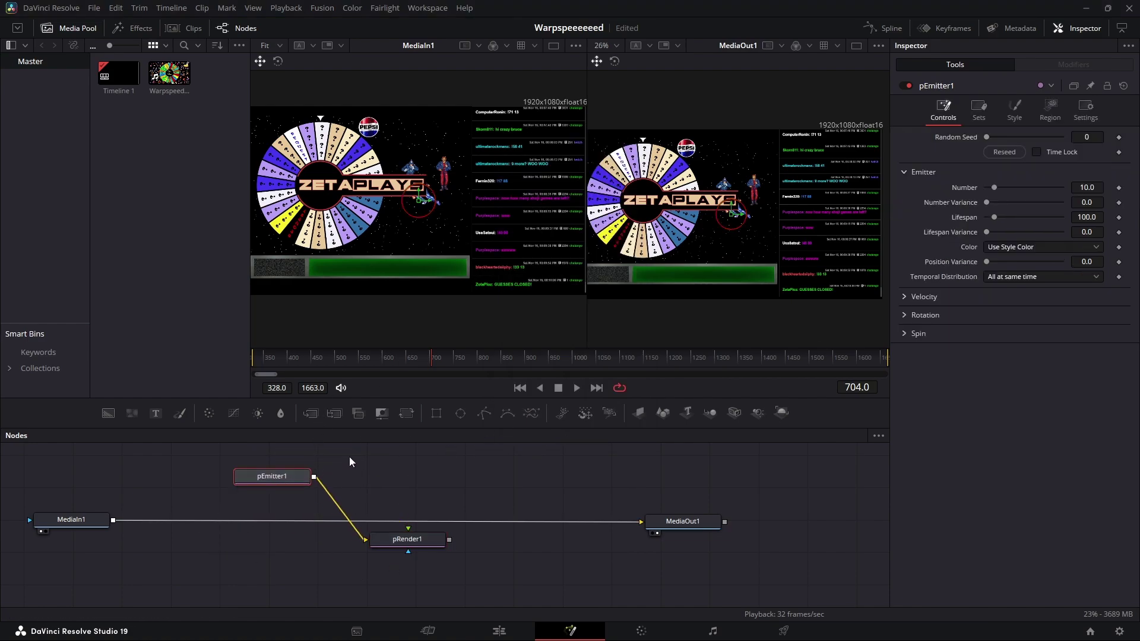
{"action": "left_click_drag", "start_coordinate": [390, 534], "coordinate": [390, 474]}
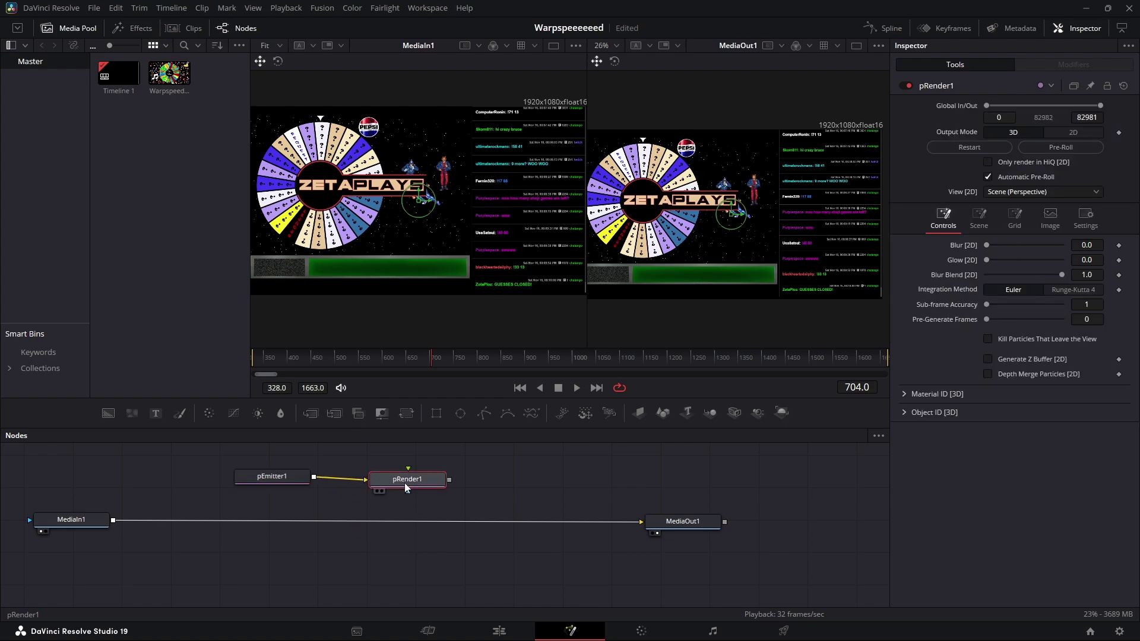
{"action": "key", "text": "shift+space"}
{"action": "type", "text": "merge"}
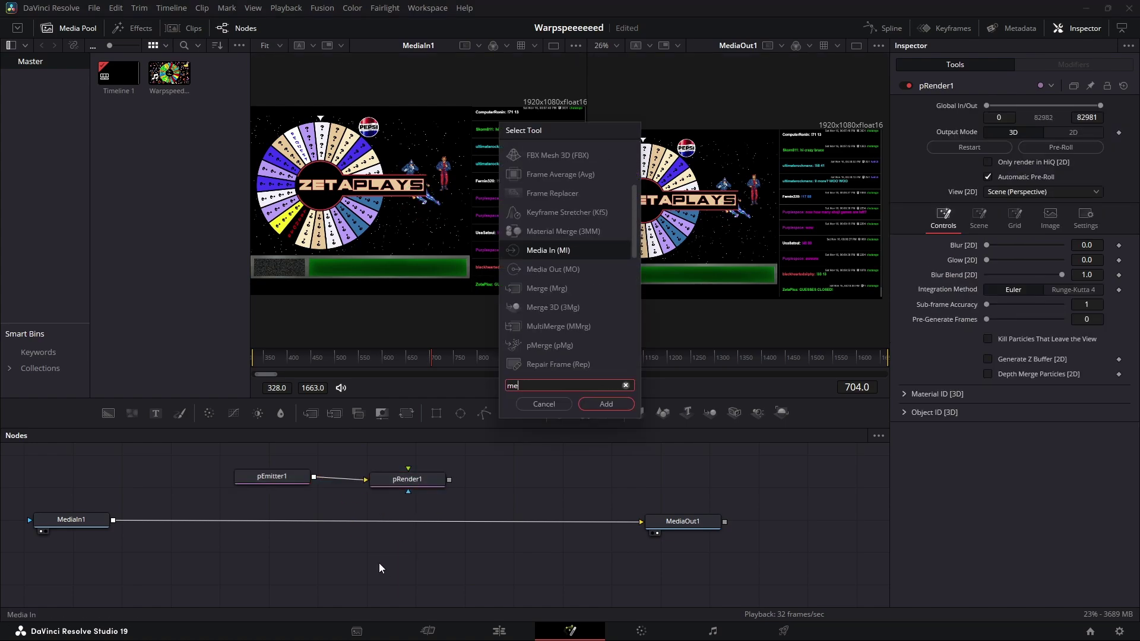
{"action": "key", "text": "Return"}
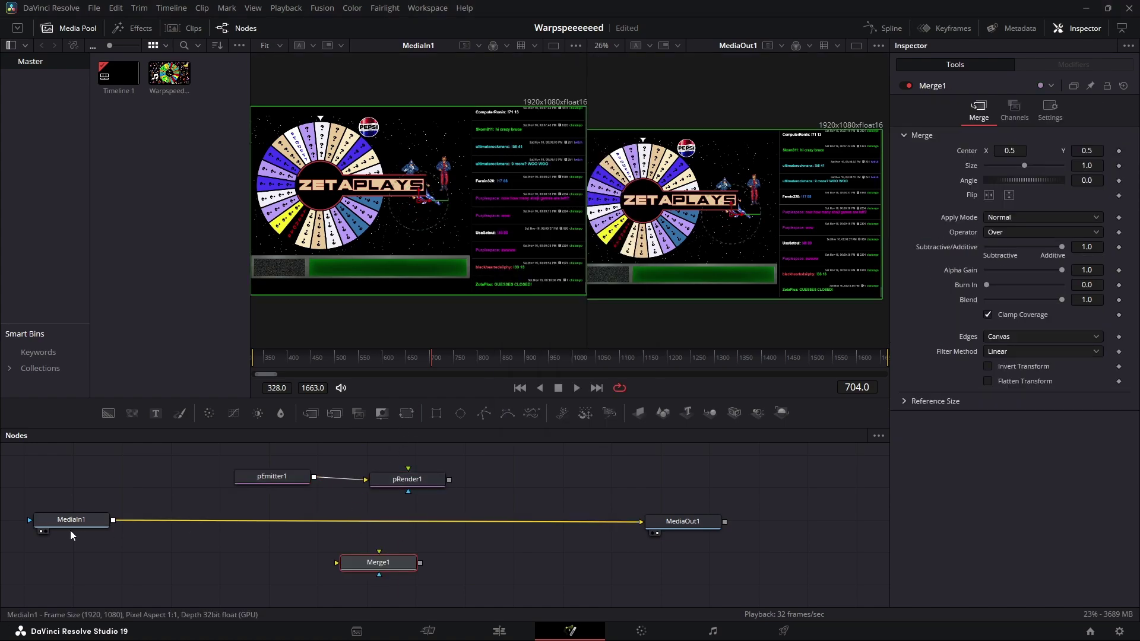
Insert Merge1 between MediaIn1 and MediaOut1, using MediaIn1 as the background and pRender1 as the foreground
{"action": "left_click_drag", "start_coordinate": [125, 525], "coordinate": [344, 573]}
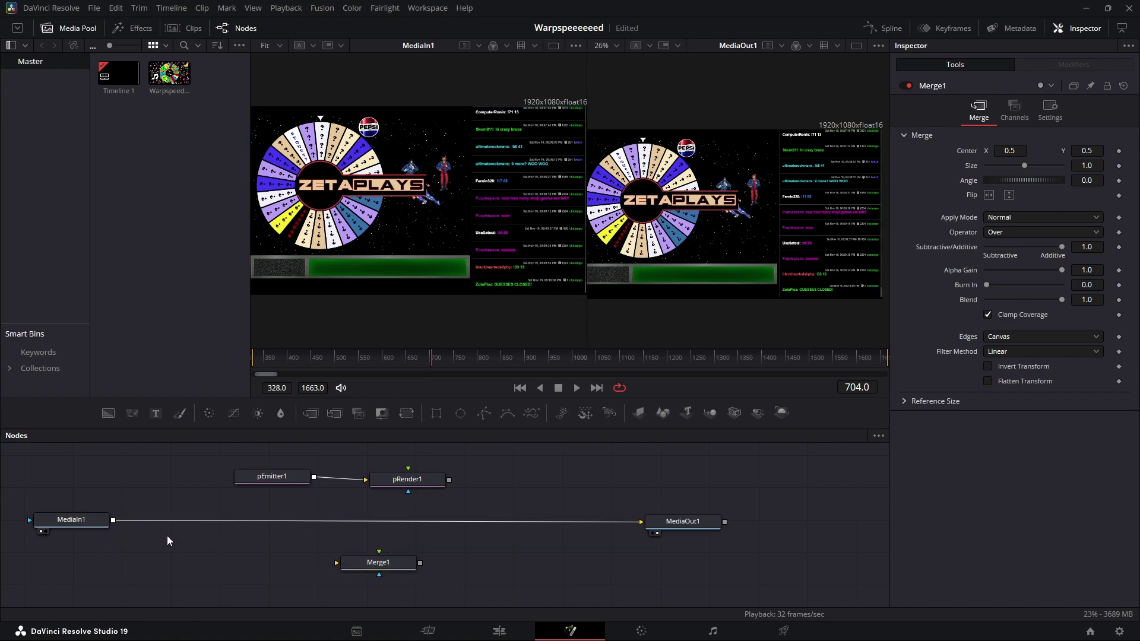
{"action": "left_click_drag", "start_coordinate": [113, 520], "coordinate": [337, 563]}
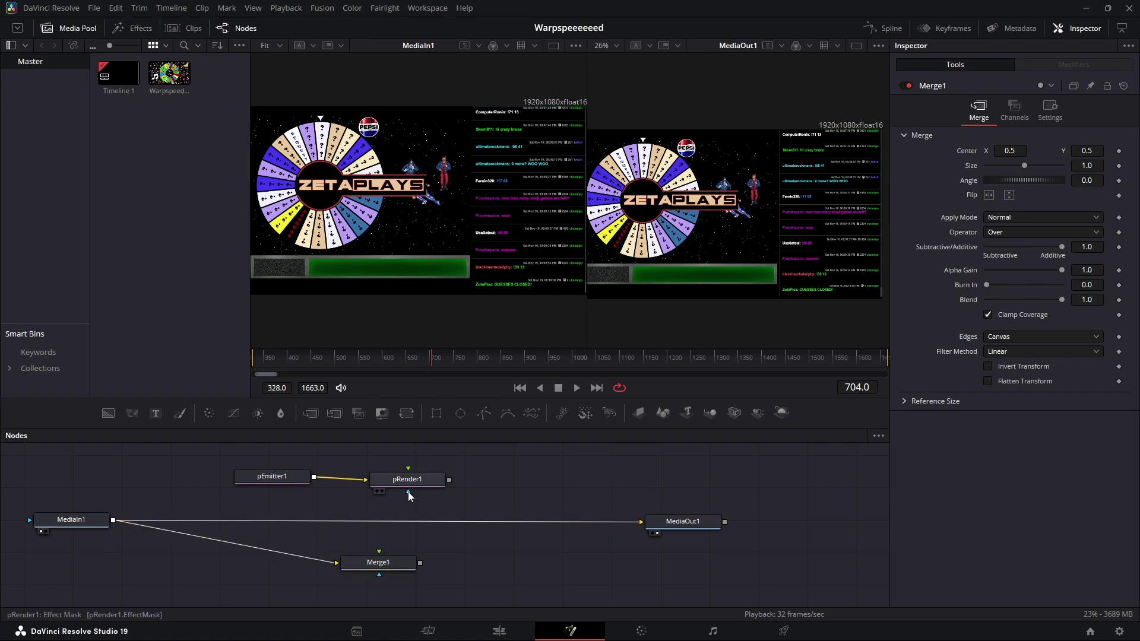
{"action": "left_click_drag", "start_coordinate": [408, 492], "coordinate": [437, 554]}
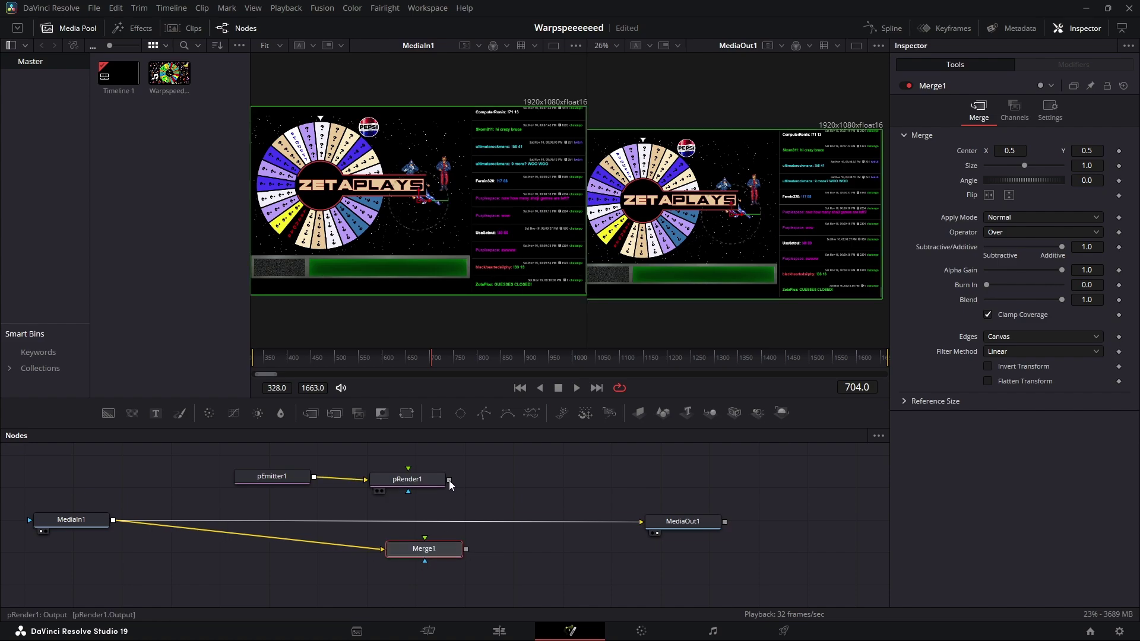
{"action": "left_click_drag", "start_coordinate": [449, 479], "coordinate": [641, 522]}
{"action": "left_click_drag", "start_coordinate": [439, 552], "coordinate": [420, 526]}
{"action": "left_click_drag", "start_coordinate": [398, 480], "coordinate": [398, 474]}
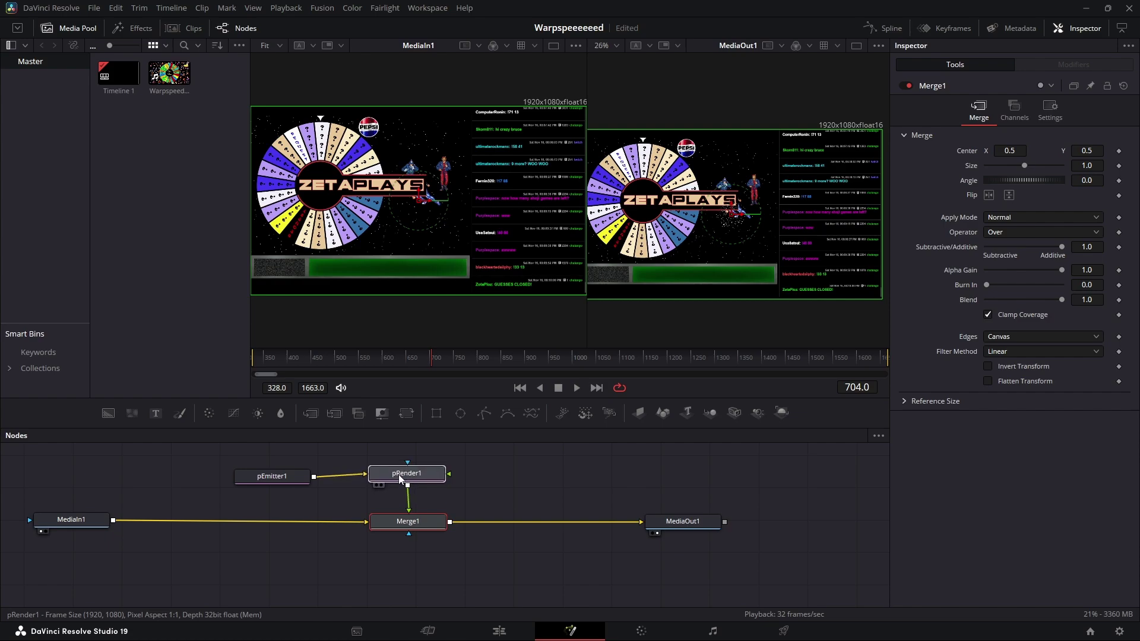
Tidy the node layout so pRender1 sits directly above Merge1 with pEmitter1 beside it
{"action": "left_click_drag", "start_coordinate": [308, 479], "coordinate": [295, 475]}
{"action": "left_click", "coordinate": [55, 521]}
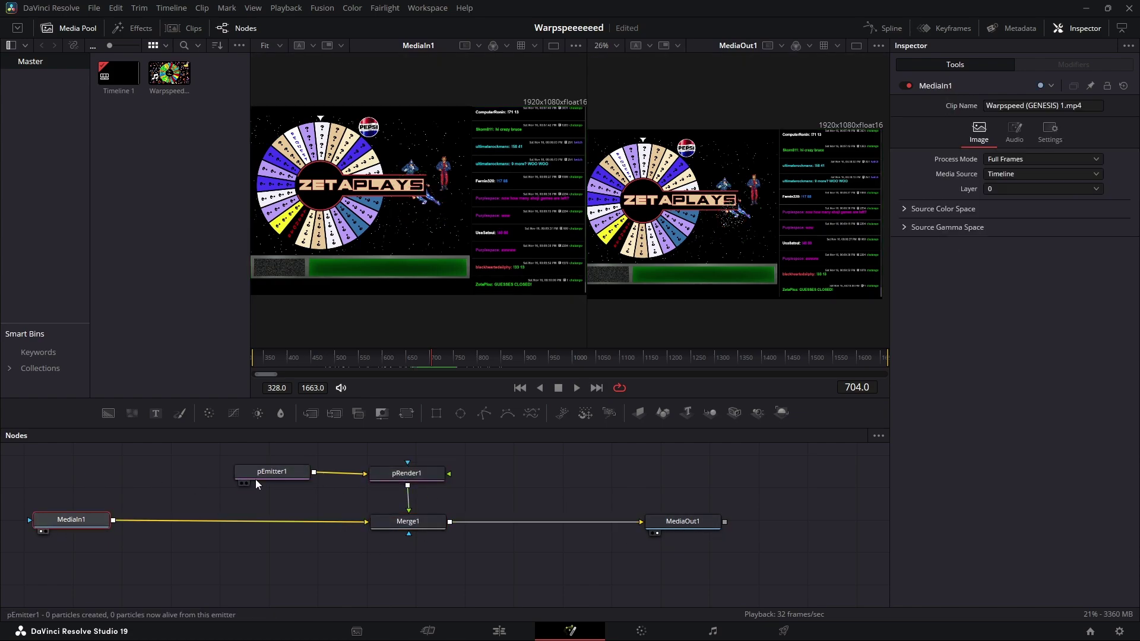
{"action": "left_click_drag", "start_coordinate": [255, 478], "coordinate": [261, 480]}
{"action": "left_click", "coordinate": [414, 475], "text": "ctrl"}
{"action": "left_click_drag", "start_coordinate": [414, 475], "coordinate": [404, 476]}
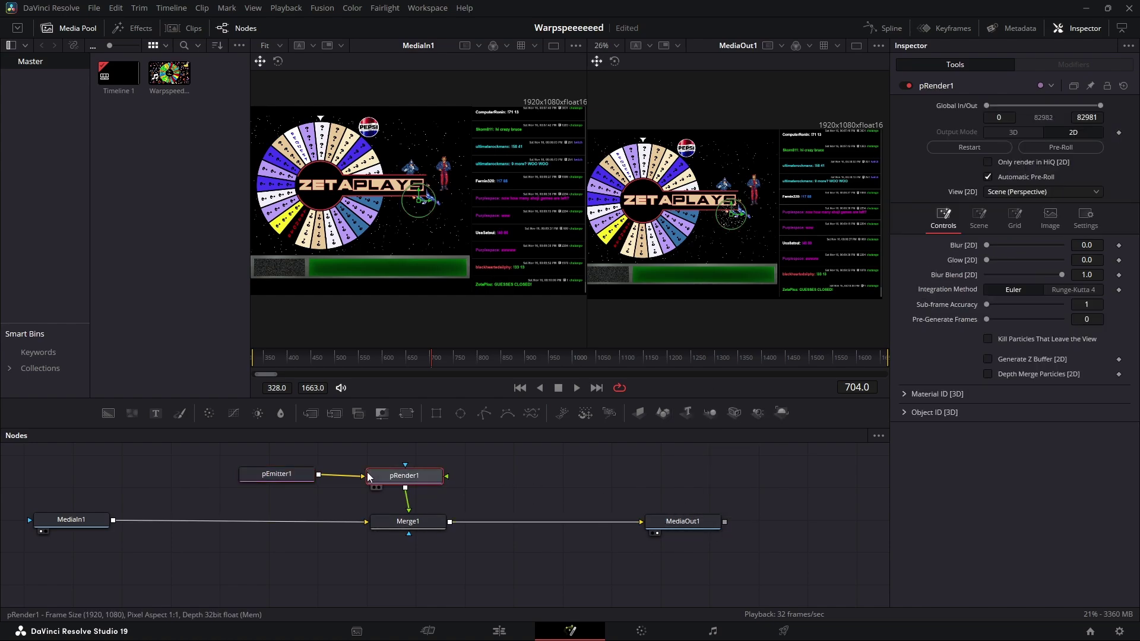
{"action": "left_click_drag", "start_coordinate": [406, 476], "coordinate": [411, 471]}
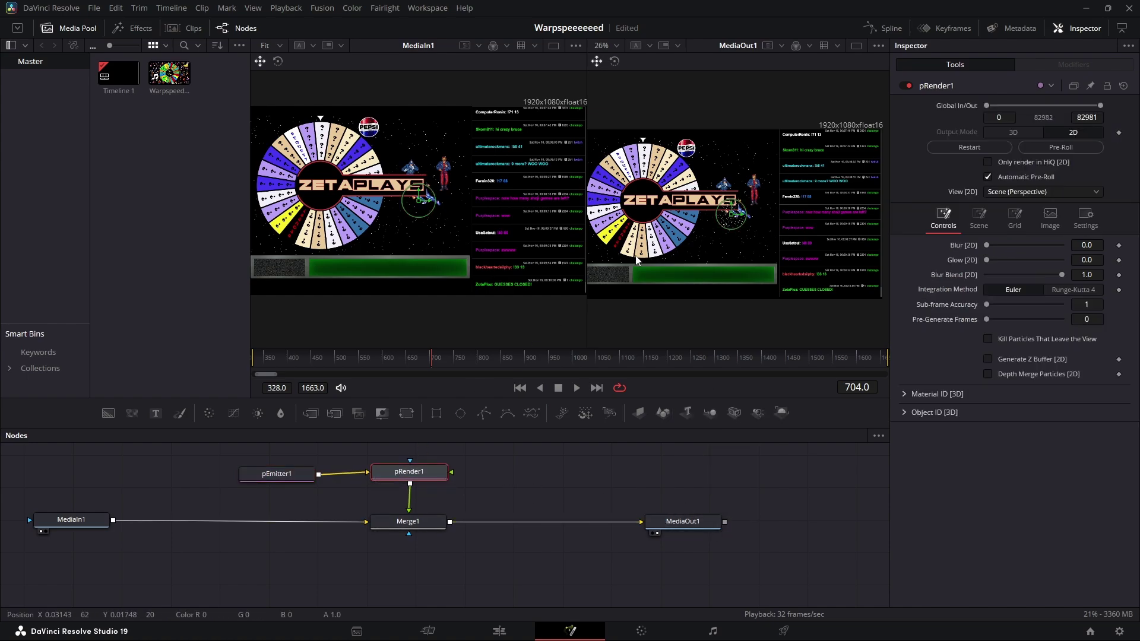
Set pEmitter1's particle style to NGon with the solid pentagon type, and its particle Size to 0.2244
{"action": "left_click", "coordinate": [284, 474]}
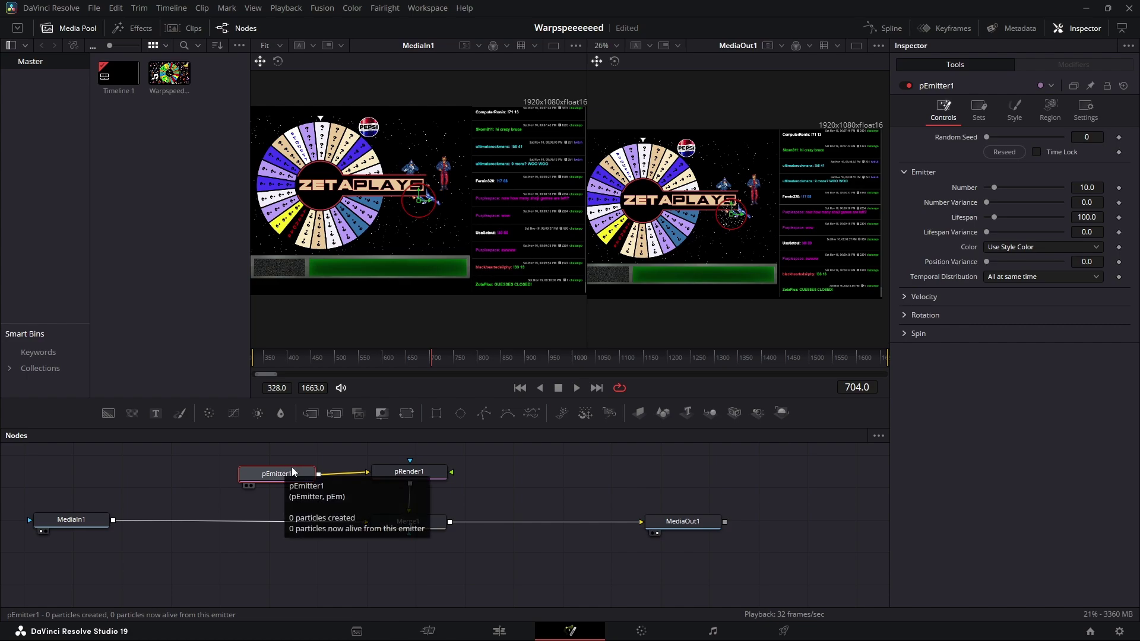
{"action": "left_click", "coordinate": [1026, 114]}
{"action": "left_click", "coordinate": [1009, 151]}
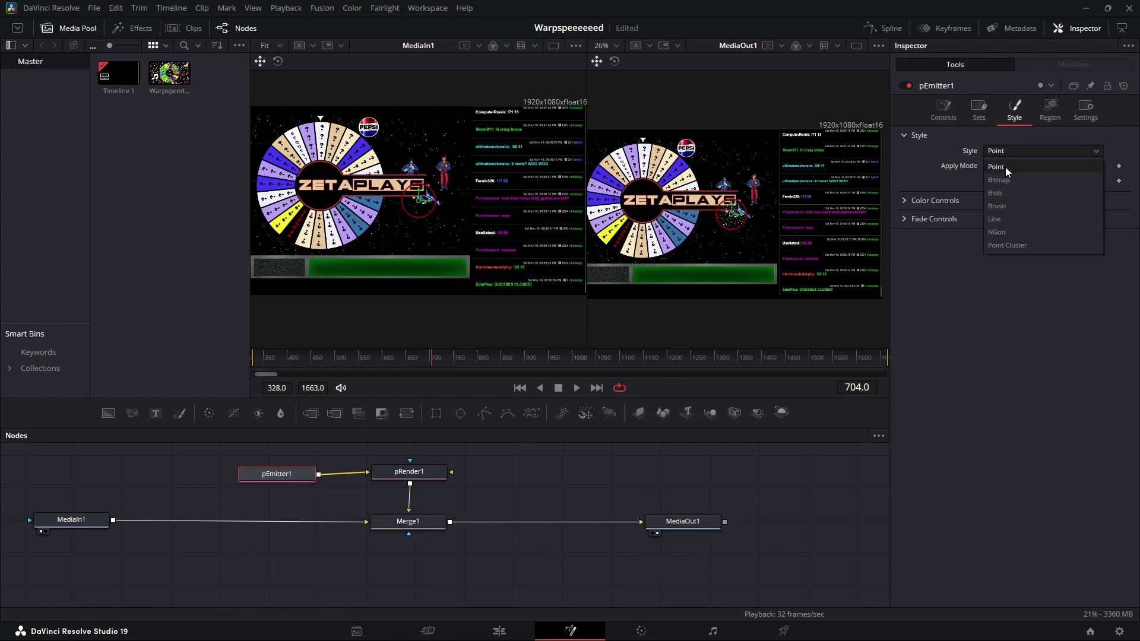
{"action": "left_click", "coordinate": [956, 144]}
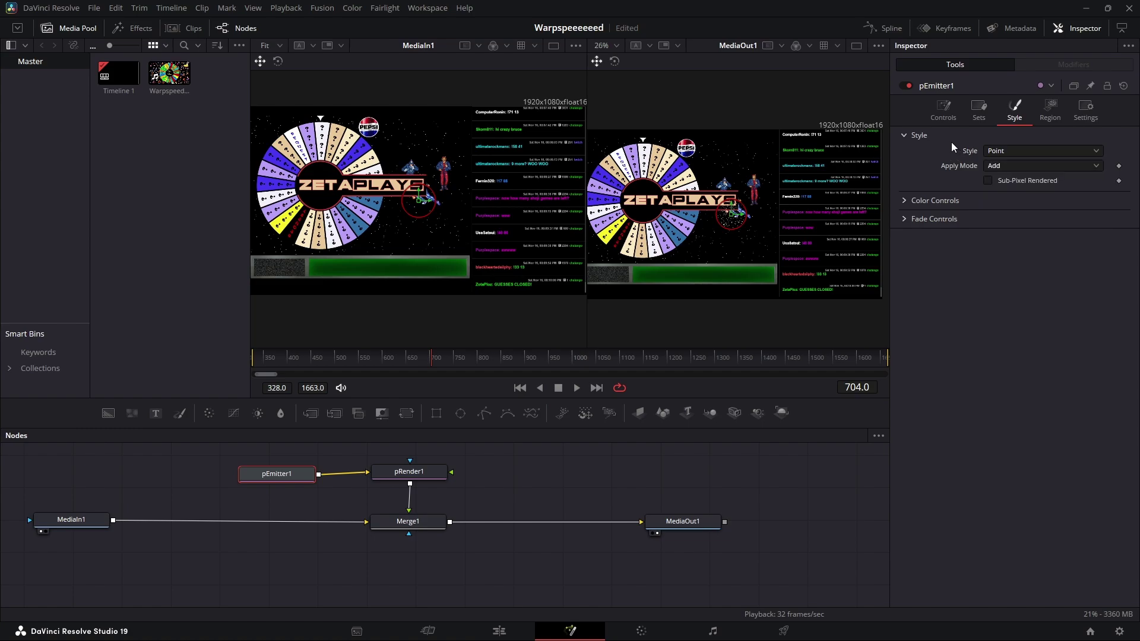
{"action": "left_click", "coordinate": [989, 152]}
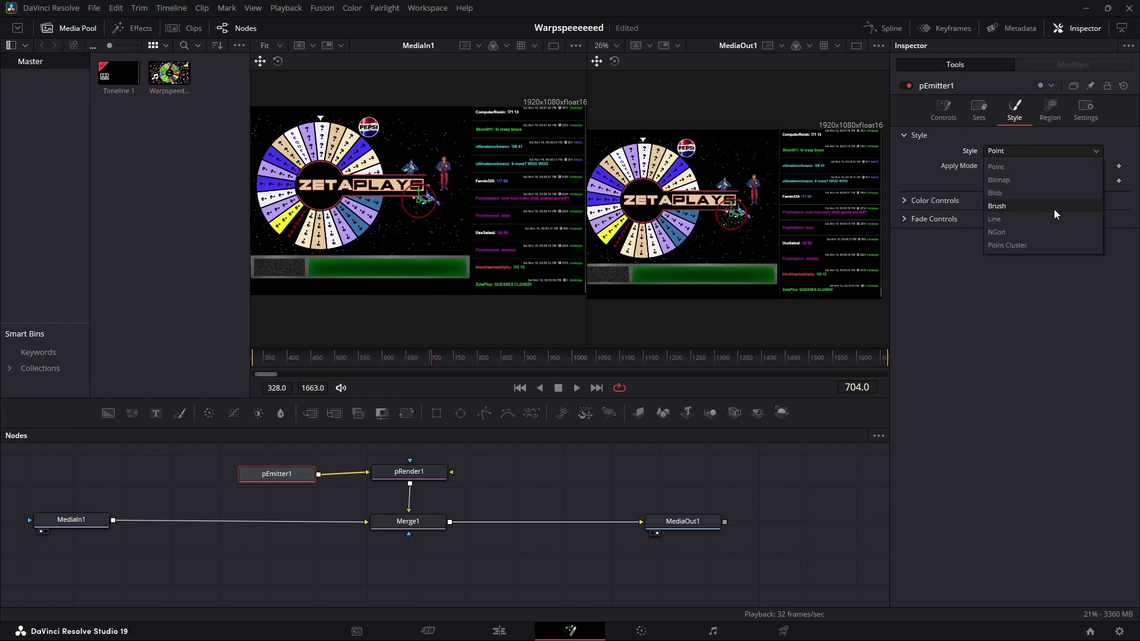
{"action": "left_click", "coordinate": [1009, 231]}
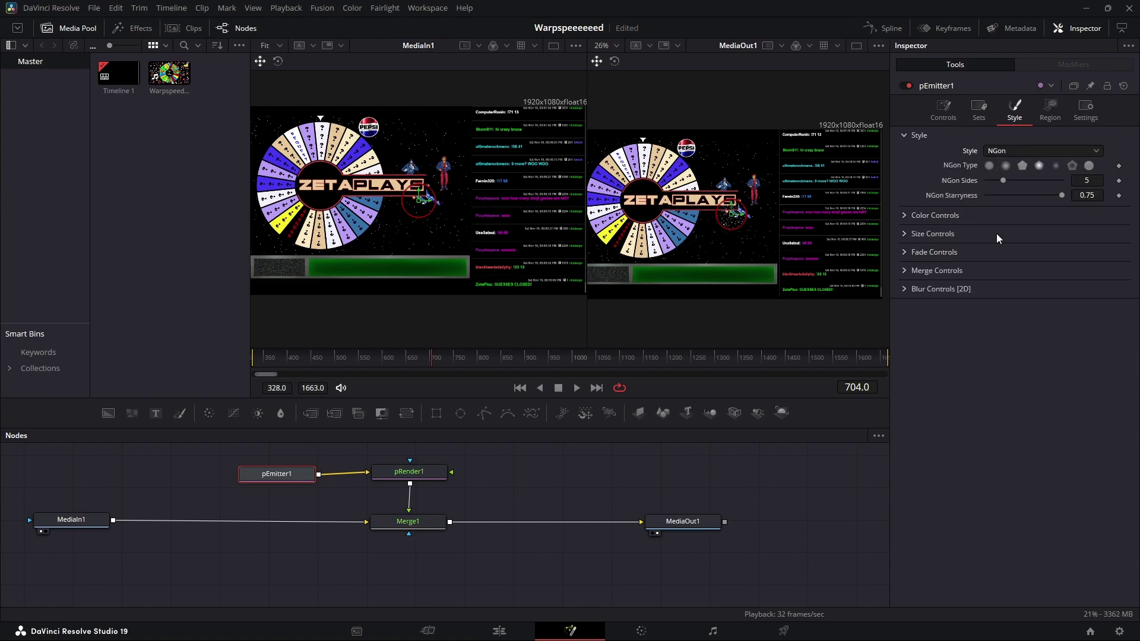
{"action": "left_click", "coordinate": [1022, 167]}
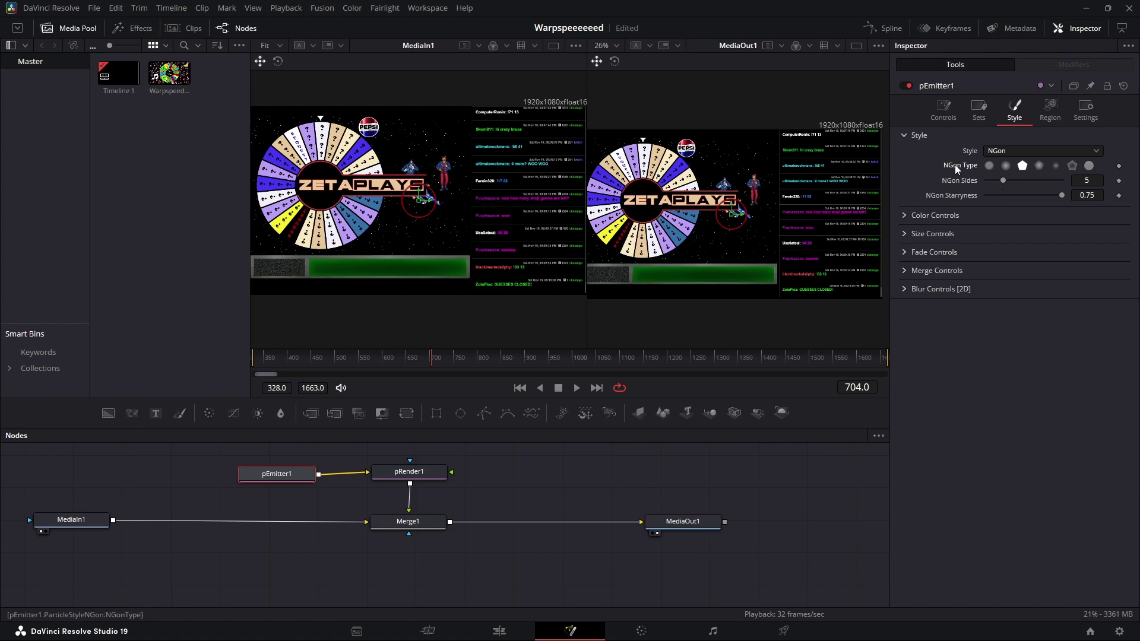
{"action": "left_click", "coordinate": [909, 233]}
{"action": "left_click_drag", "start_coordinate": [1004, 249], "coordinate": [1024, 249]}
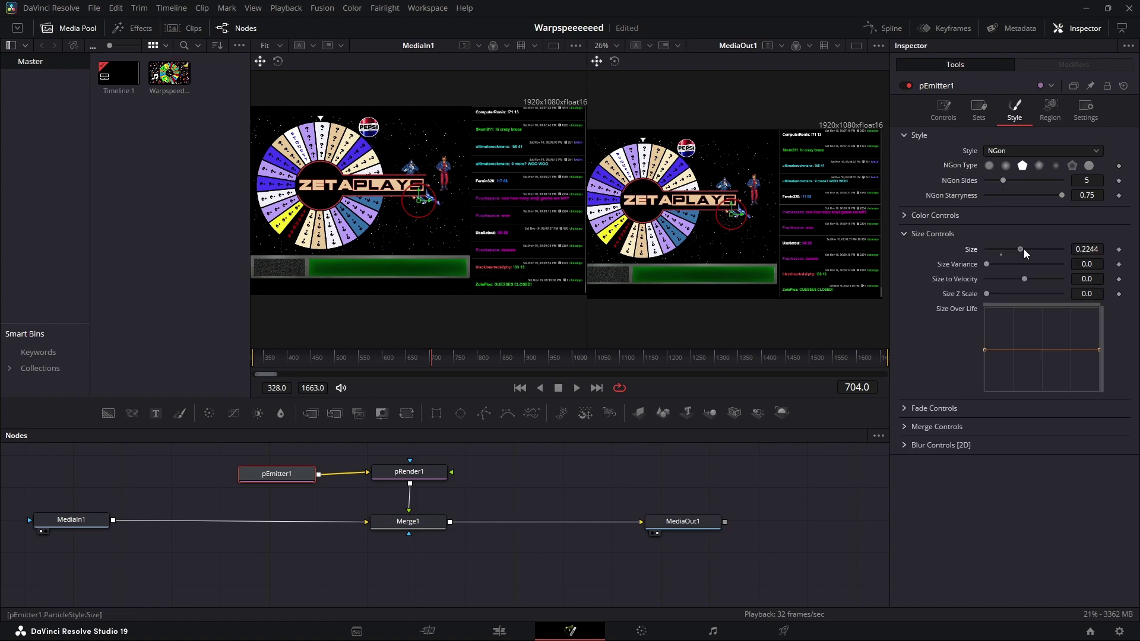
Change pEmitter1's emission region to Rectangle
{"action": "left_click", "coordinate": [1048, 112]}
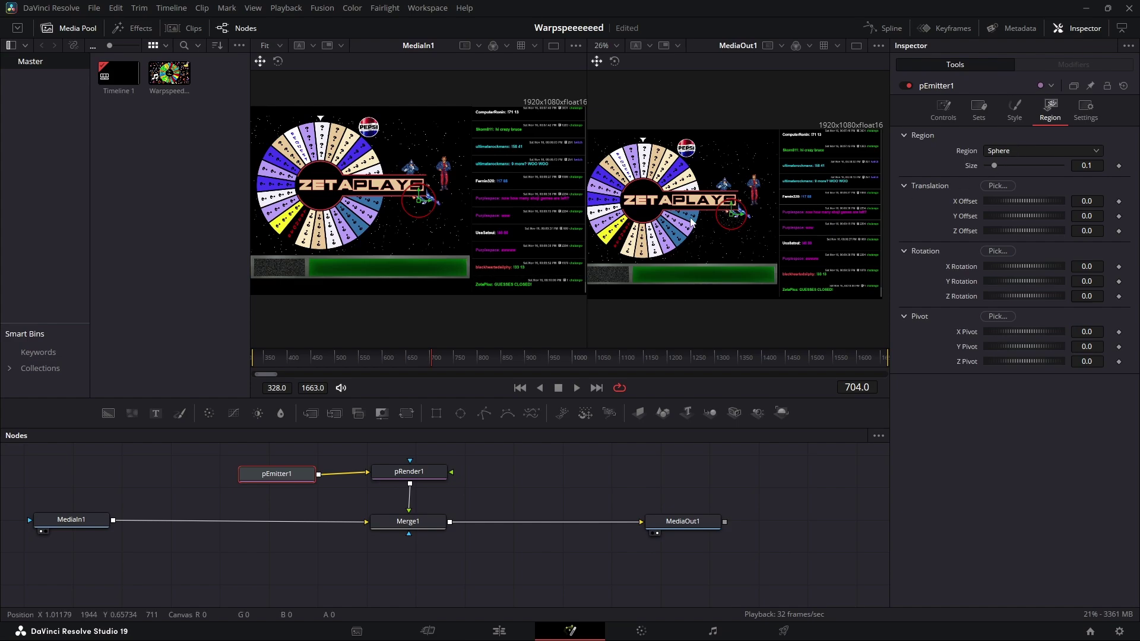
{"action": "mouse_move", "coordinate": [734, 218]}
{"action": "left_mouse_down"}
{"action": "mouse_move", "coordinate": [724, 166]}
{"action": "mouse_move", "coordinate": [733, 221]}
{"action": "left_mouse_up"}
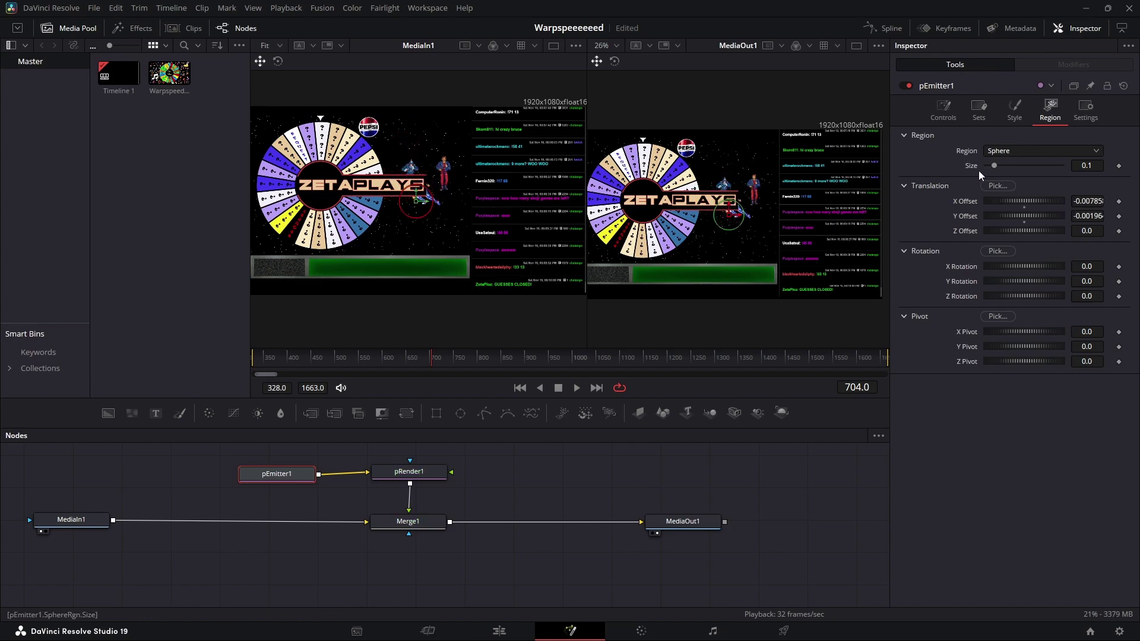
{"action": "left_click", "coordinate": [1010, 148]}
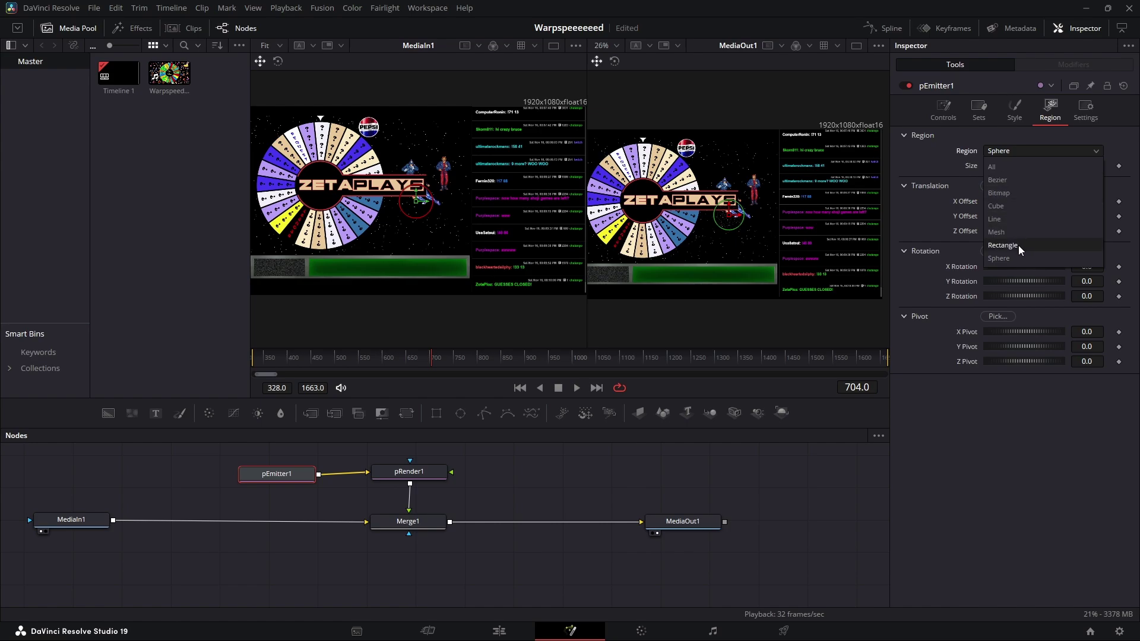
{"action": "left_click", "coordinate": [1014, 247]}
{"action": "left_click", "coordinate": [1010, 151]}
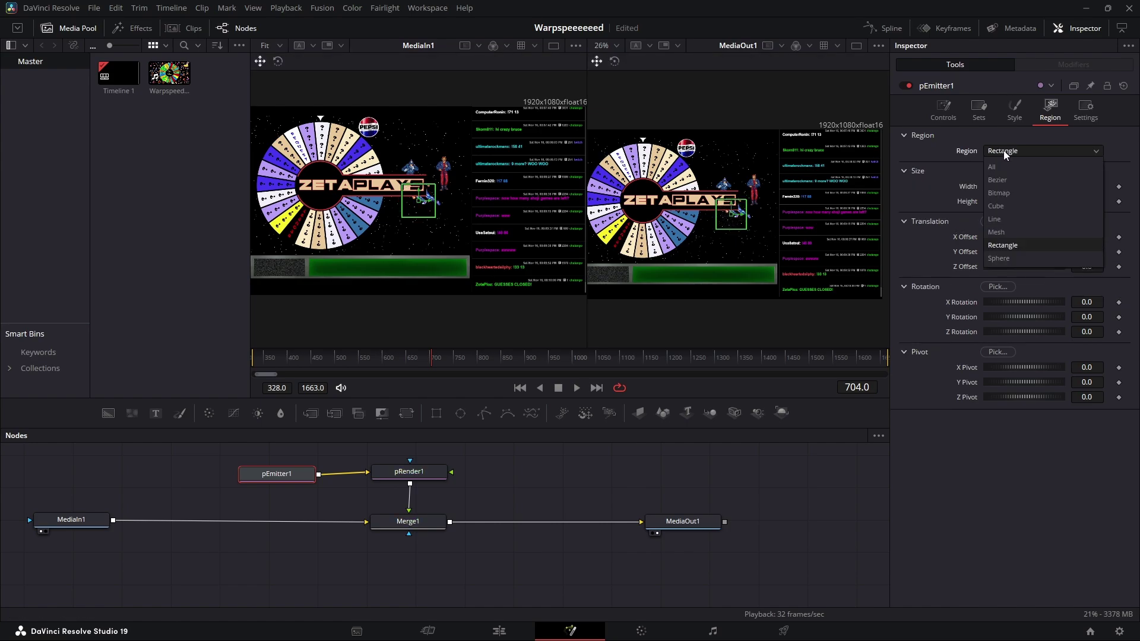
{"action": "left_click", "coordinate": [909, 191]}
Fit pEmitter1's rectangular region around the chat column with Width 0.346, Height 0.583, X Offset 0.324165 and Y Offset 0.003929
{"action": "left_click_drag", "start_coordinate": [740, 208], "coordinate": [808, 155]}
{"action": "left_click_drag", "start_coordinate": [804, 216], "coordinate": [796, 146]}
{"action": "left_click_drag", "start_coordinate": [994, 186], "coordinate": [1035, 199]}
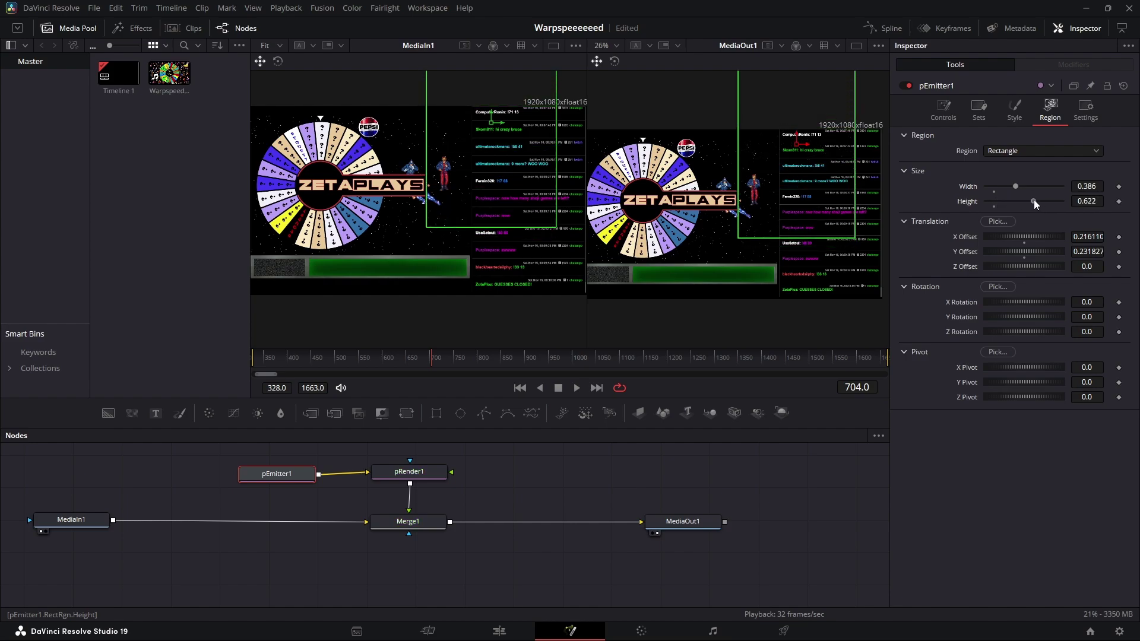
{"action": "left_click_drag", "start_coordinate": [799, 145], "coordinate": [830, 216]}
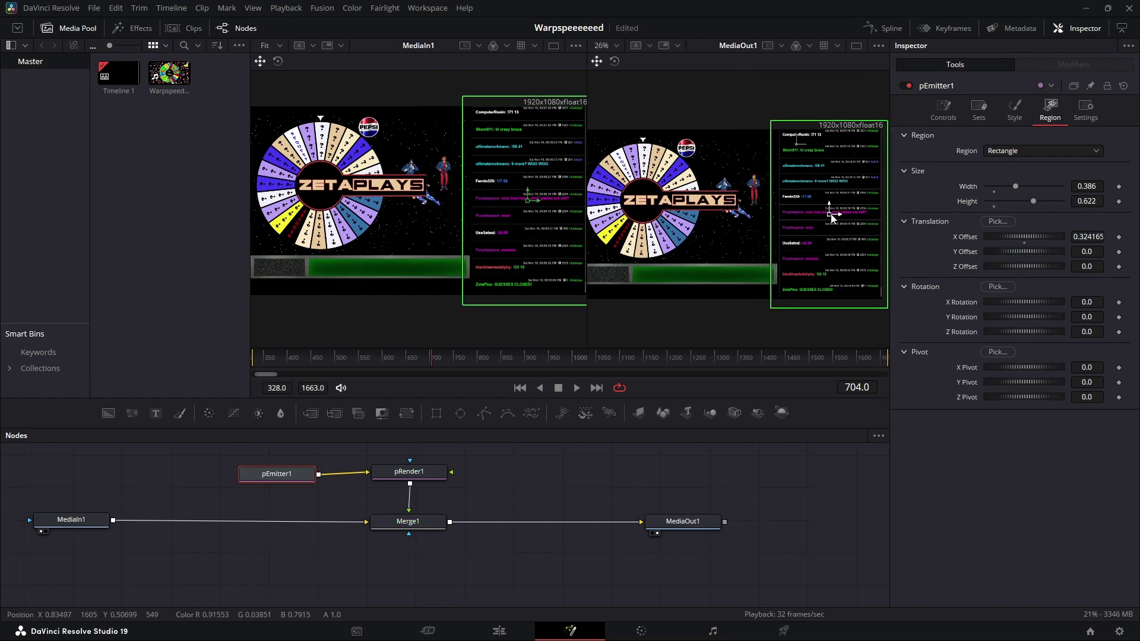
{"action": "left_click_drag", "start_coordinate": [1035, 202], "coordinate": [1014, 184]}
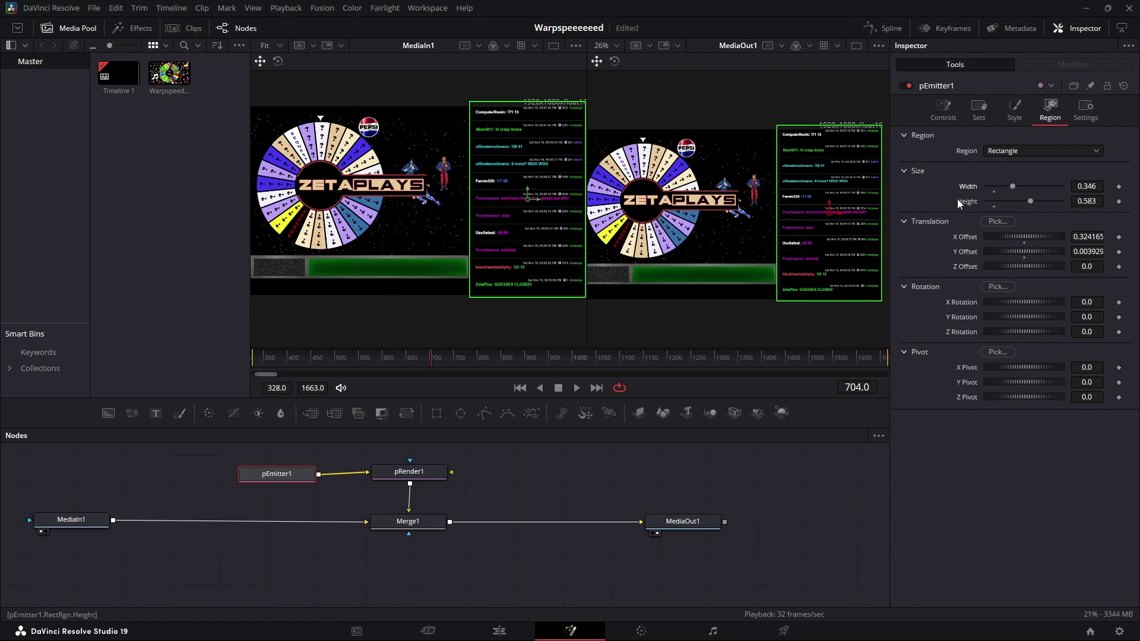
Set pEmitter1's emitter Velocity to 0.126
{"action": "left_click", "coordinate": [944, 109]}
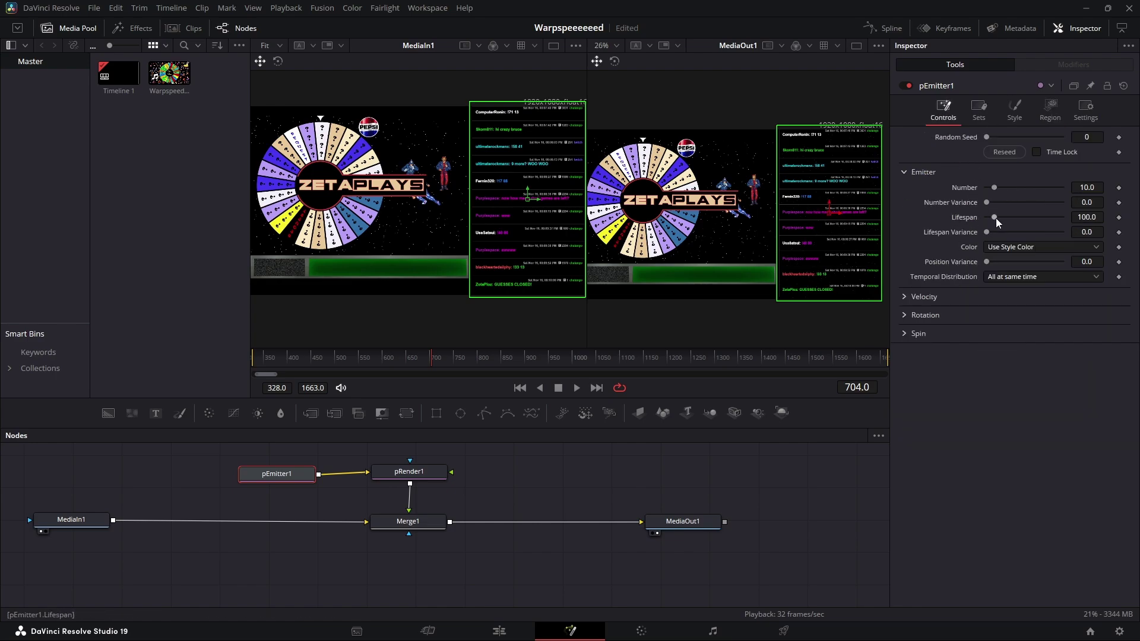
{"action": "left_click", "coordinate": [907, 297]}
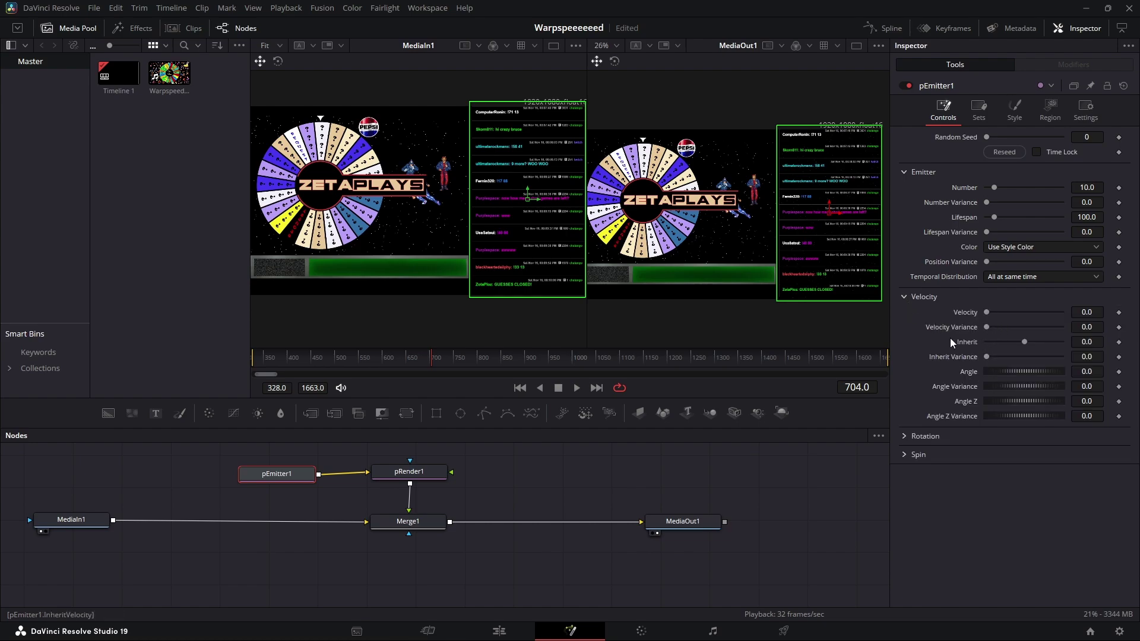
{"action": "left_click_drag", "start_coordinate": [989, 312], "coordinate": [999, 311]}
{"action": "scroll", "coordinate": [778, 210], "scroll_direction": "up", "scroll_amount": 2}
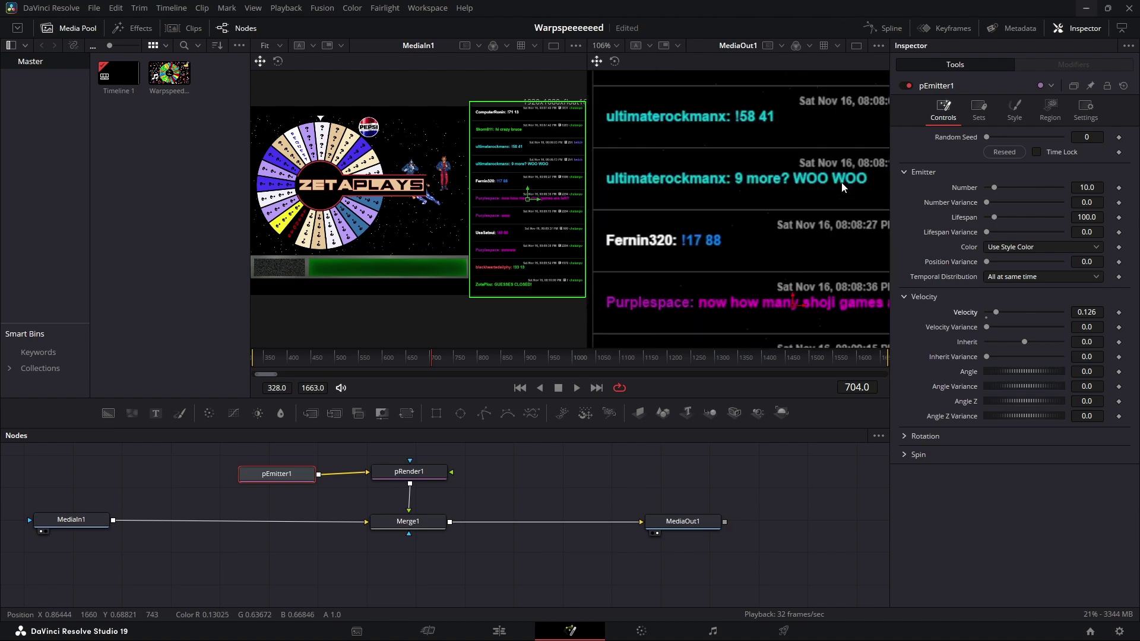
Go to the first frame, set pEmitter1's particle Size to 3.0 and choose the fourth NGon type for soft, glowing stars
{"action": "key", "text": "Home"}
{"action": "left_click", "coordinate": [1015, 110]}
{"action": "left_click_drag", "start_coordinate": [988, 247], "coordinate": [990, 249]}
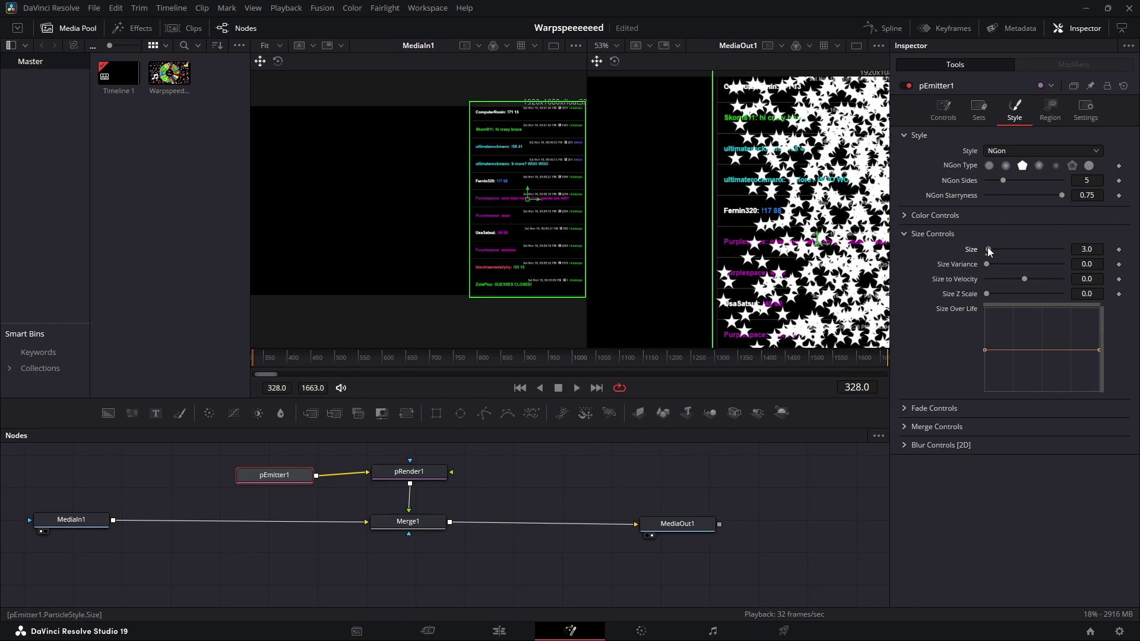
{"action": "left_click", "coordinate": [1039, 167]}
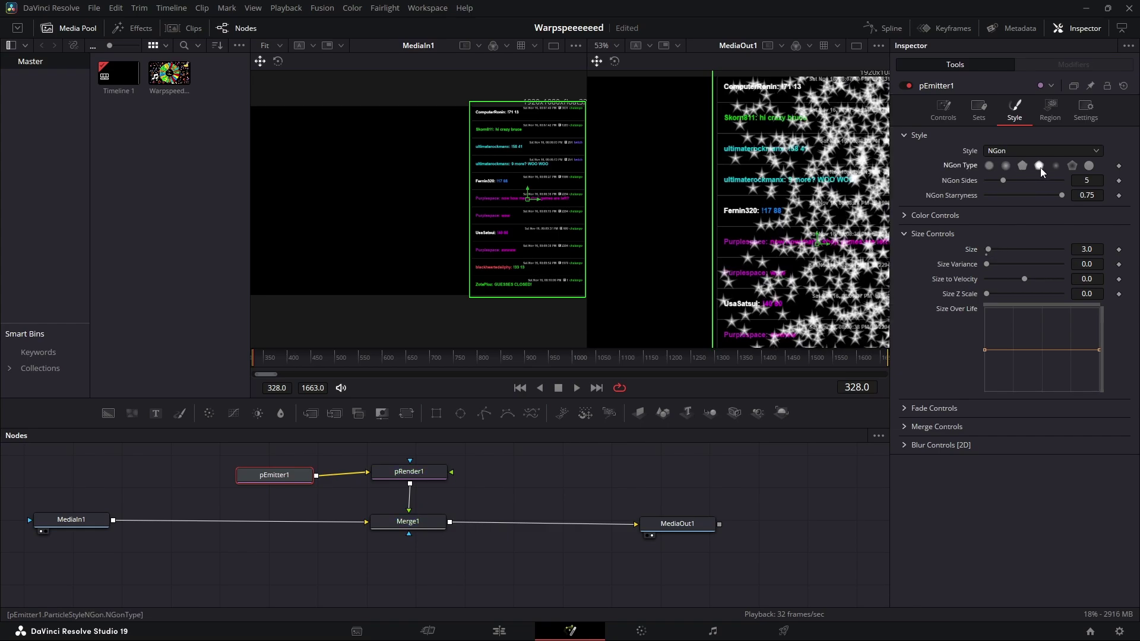
Nudge the pEmitter1 node upward and reduce its emitter Number to 23.6
{"action": "left_click_drag", "start_coordinate": [274, 475], "coordinate": [276, 467]}
{"action": "left_click", "coordinate": [947, 106]}
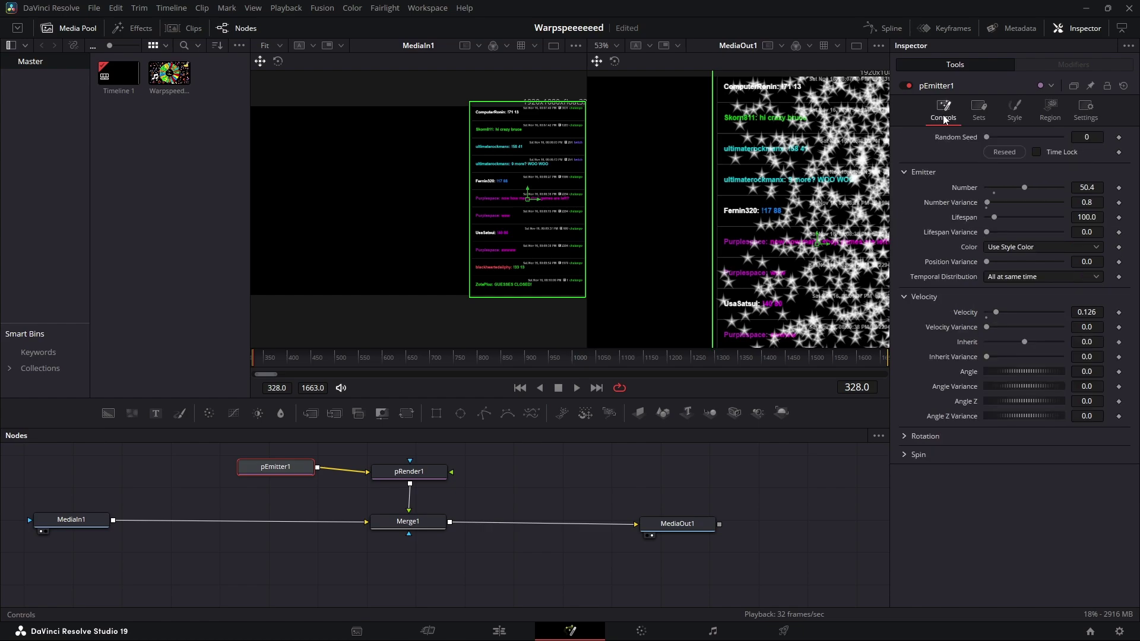
{"action": "left_click_drag", "start_coordinate": [1024, 187], "coordinate": [1002, 188]}
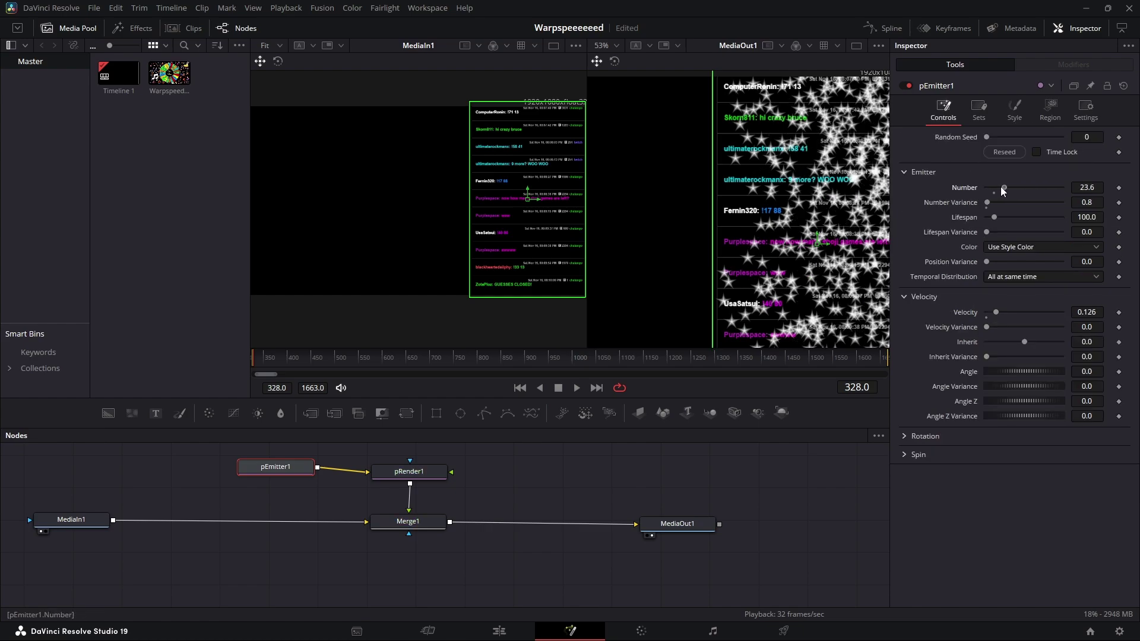
Review pEmitter1's style, region and emitter settings, and play the composition from frame 328 to check the star motion
{"action": "left_click", "coordinate": [1009, 109]}
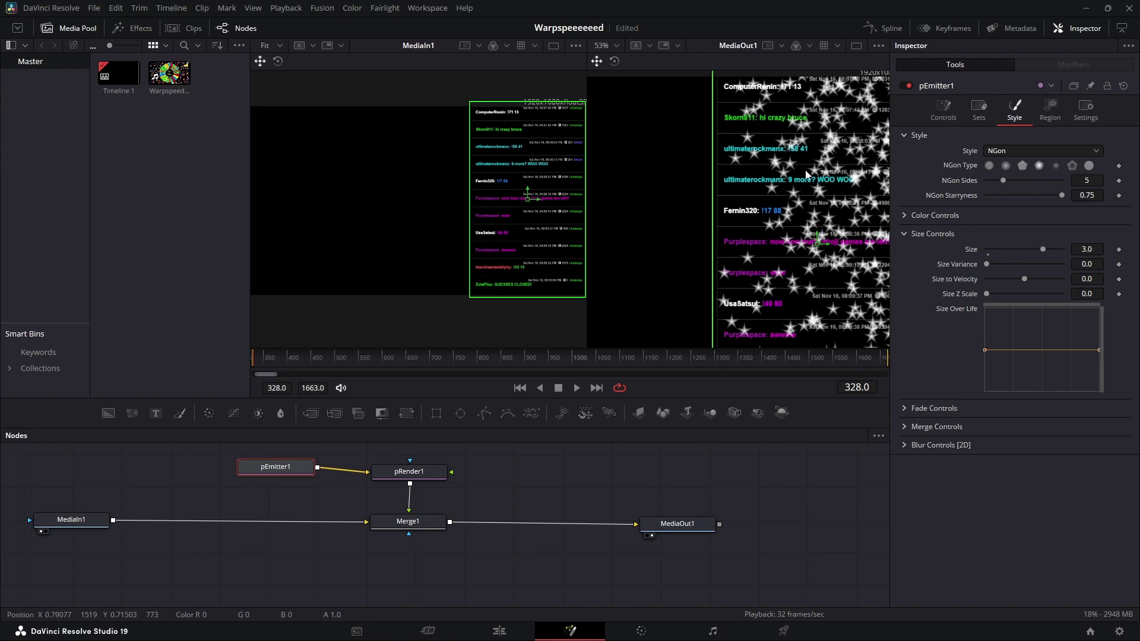
{"action": "left_click", "coordinate": [1050, 109]}
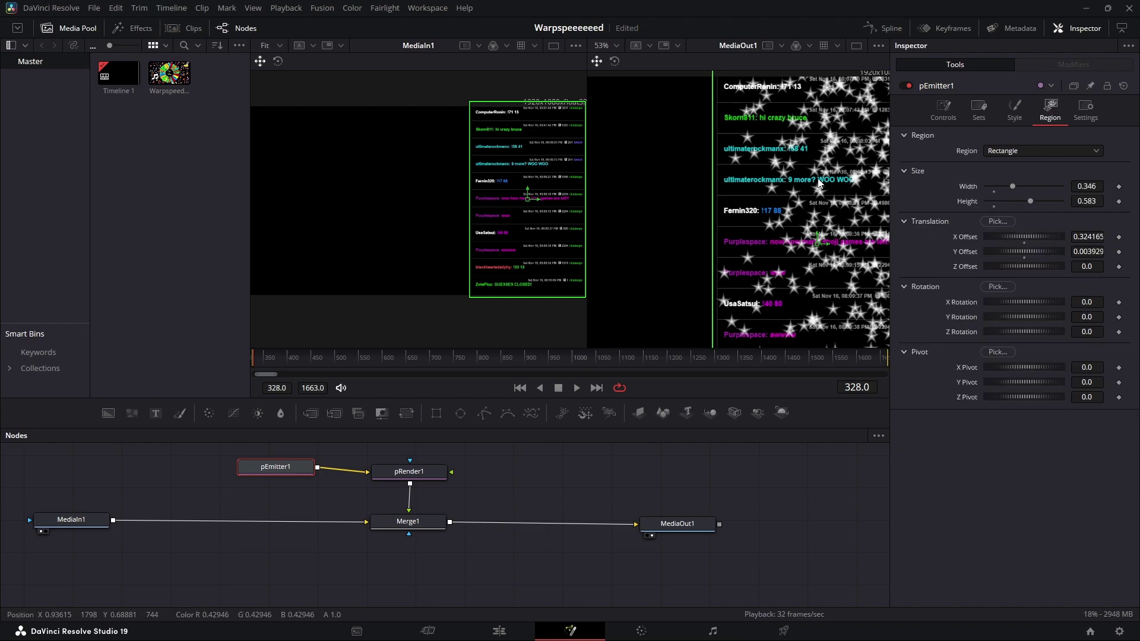
{"action": "scroll", "coordinate": [677, 188], "scroll_direction": "down", "scroll_amount": 3}
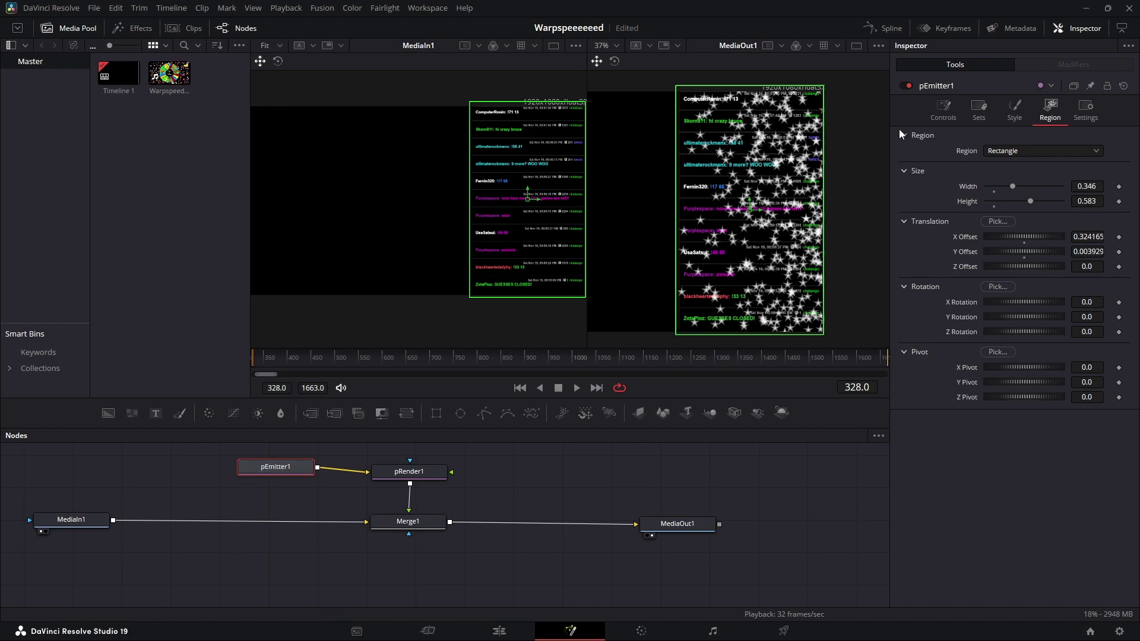
{"action": "left_click", "coordinate": [943, 110]}
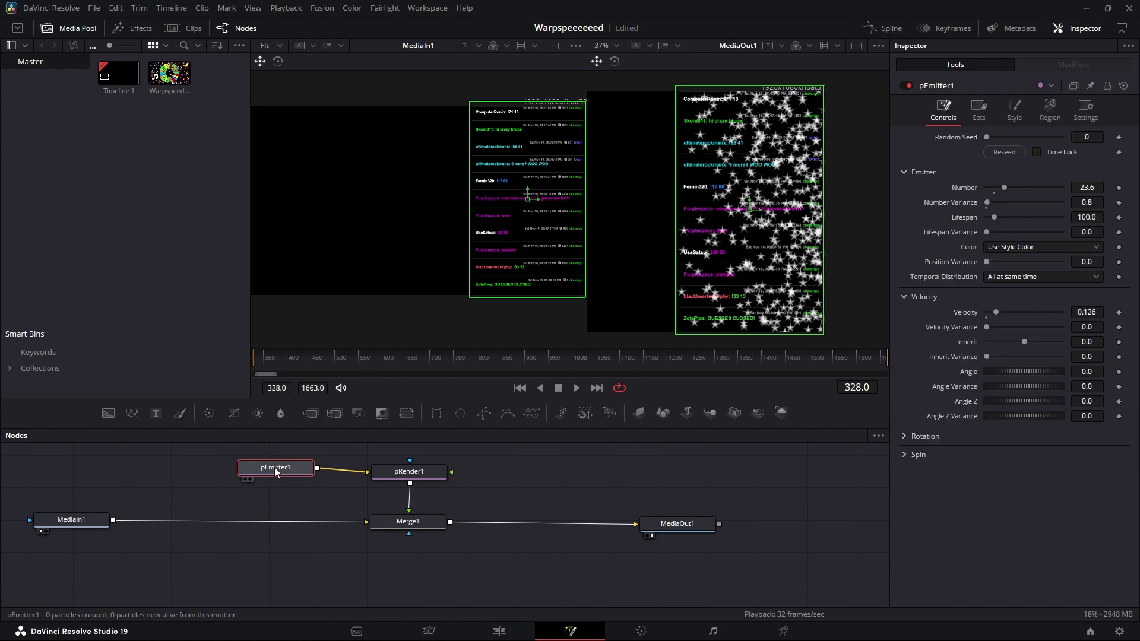
{"action": "left_click_drag", "start_coordinate": [275, 468], "coordinate": [276, 469]}
{"action": "key", "text": "space"}
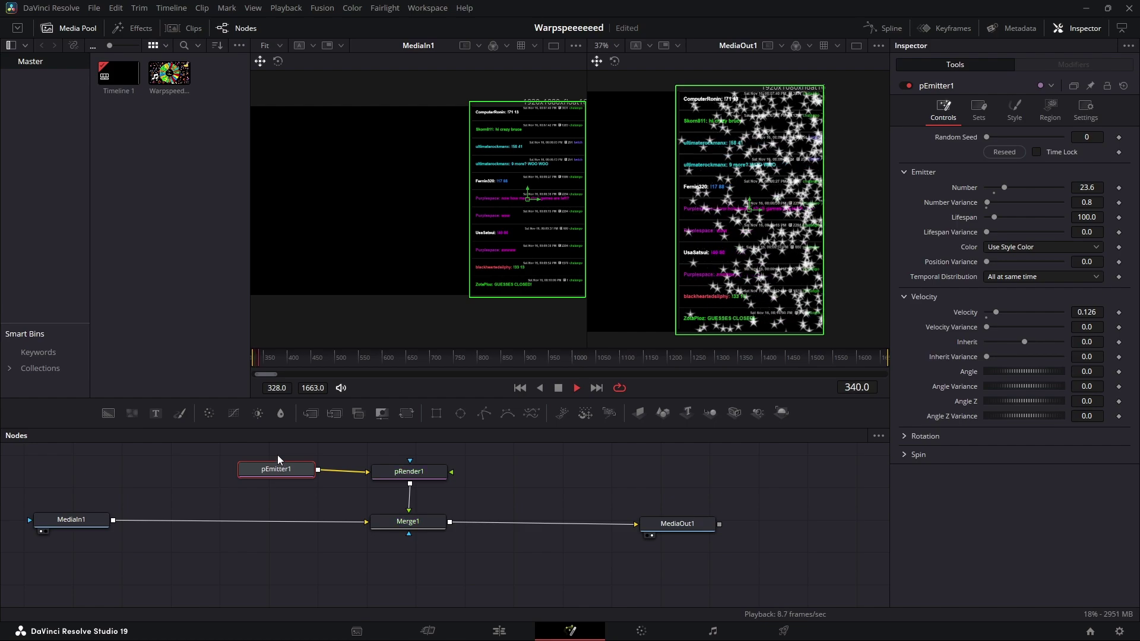
{"action": "key", "text": "space"}
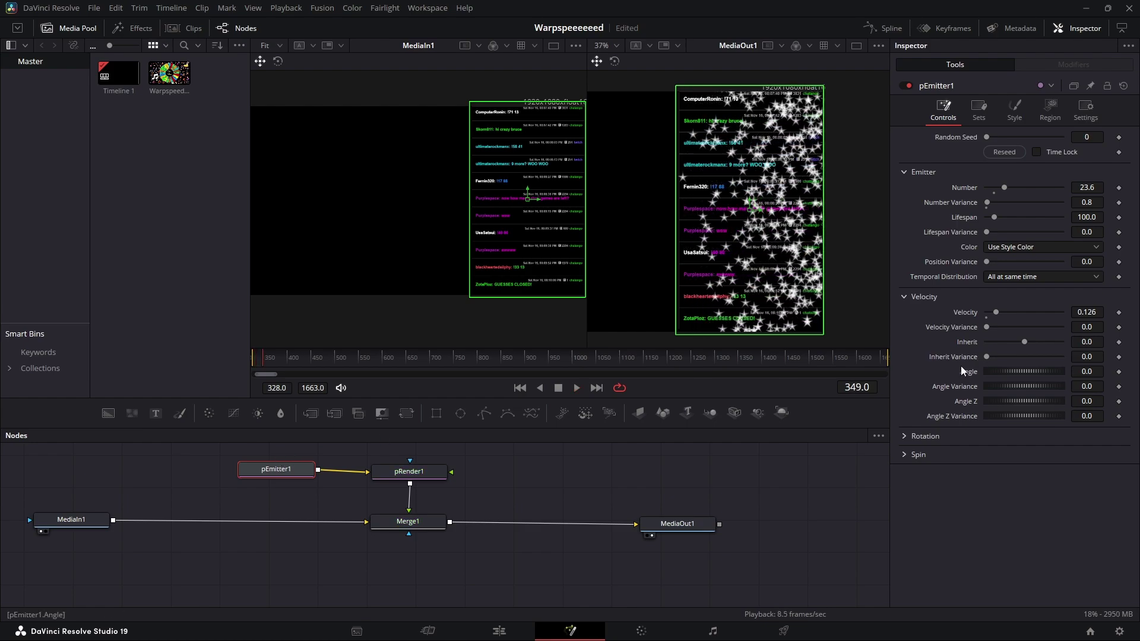
Set pEmitter1's Velocity Variance to 0.087 and its velocity Angle to -90
{"action": "left_click_drag", "start_coordinate": [988, 328], "coordinate": [996, 328]}
{"action": "key", "text": "space"}
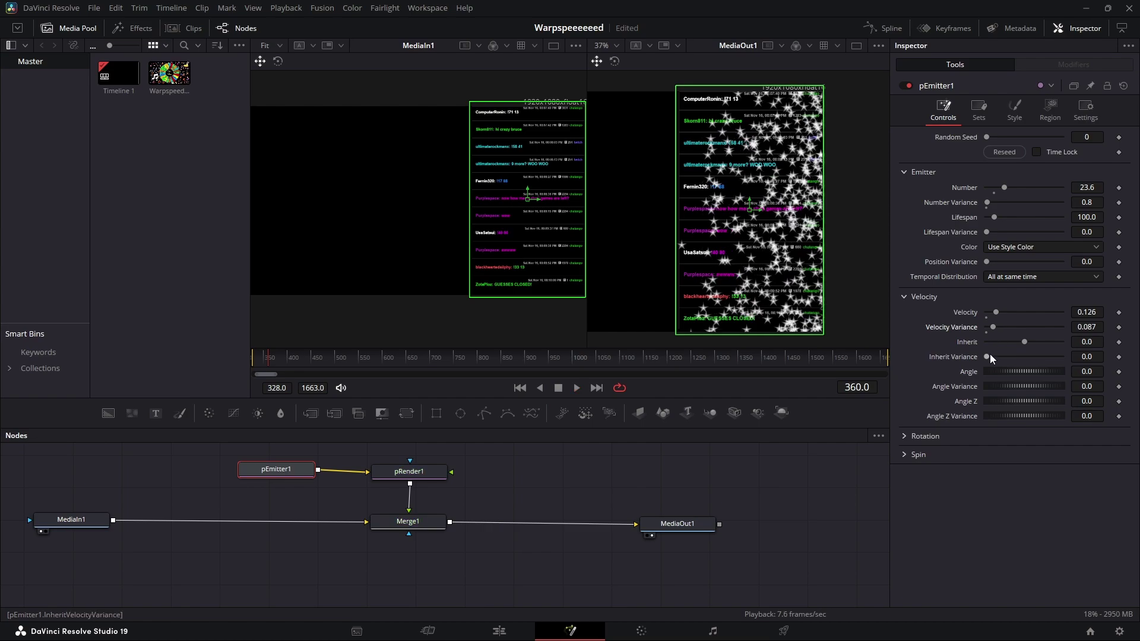
{"action": "mouse_move", "coordinate": [993, 369]}
{"action": "left_mouse_down"}
{"action": "mouse_move", "coordinate": [1004, 369]}
{"action": "mouse_move", "coordinate": [974, 372]}
{"action": "left_mouse_up"}
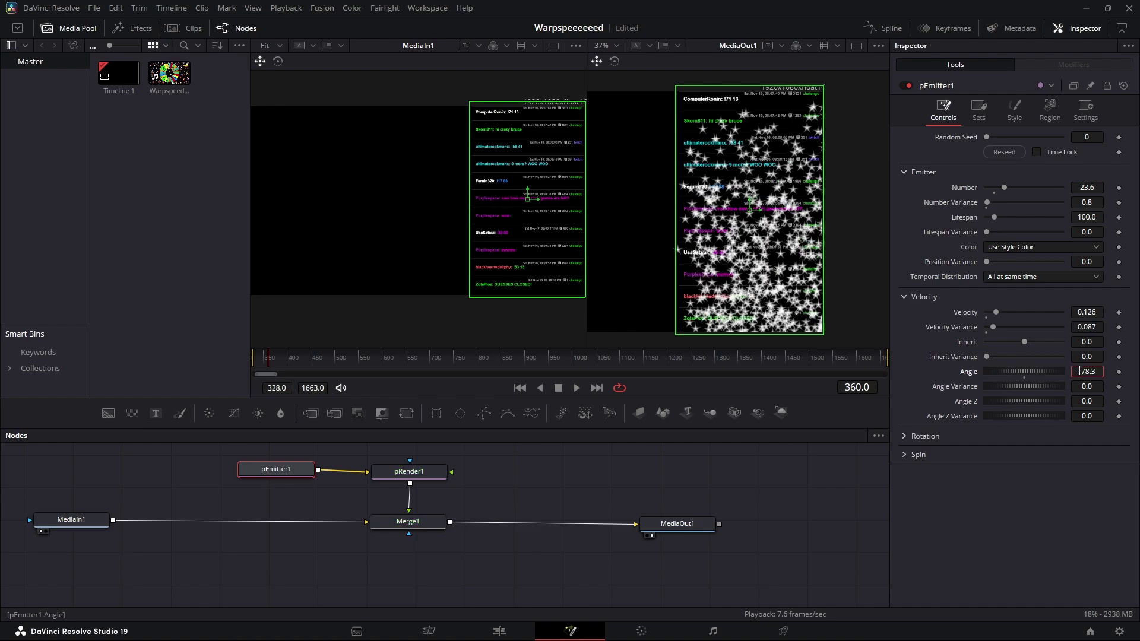
{"action": "type", "text": "-90"}
{"action": "key", "text": "Tab"}
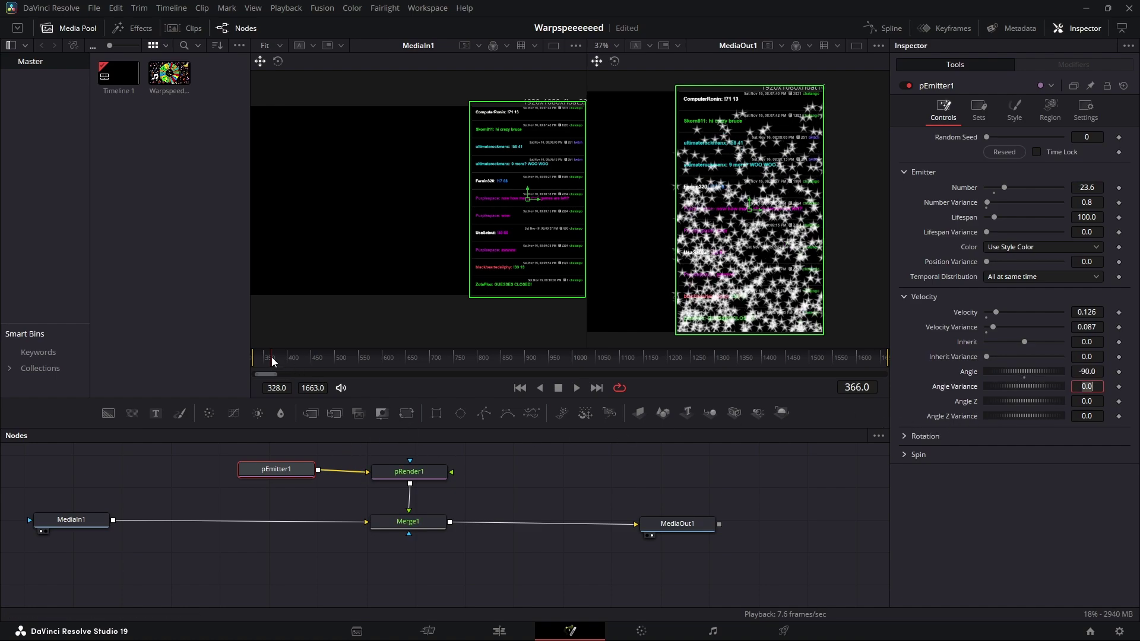
Set pEmitter1's Lifespan to 79 and Number to 15, and preview the thinner particle stream from the first frame
{"action": "key", "text": "BackSpace"}
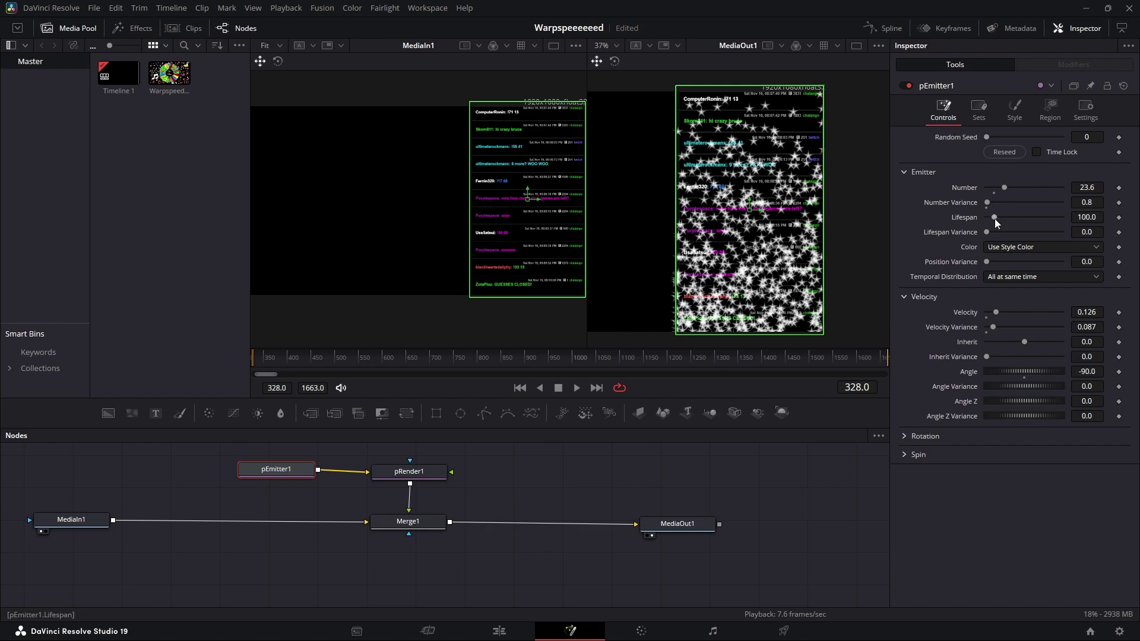
{"action": "left_click_drag", "start_coordinate": [996, 218], "coordinate": [992, 218]}
{"action": "left_click", "coordinate": [997, 189]}
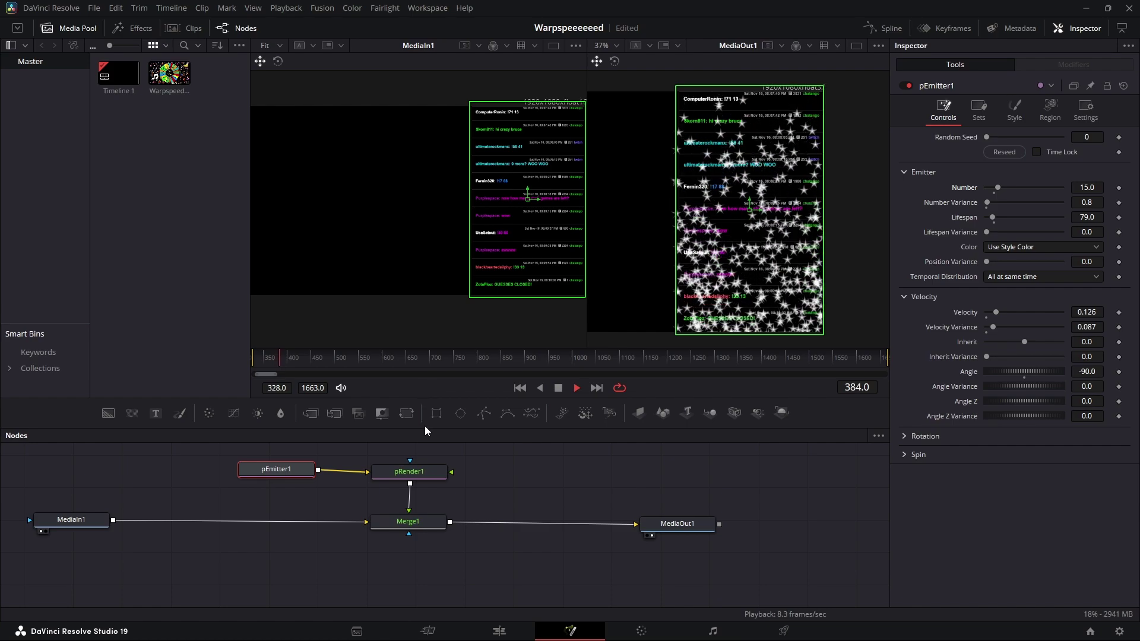
{"action": "key", "text": "space"}
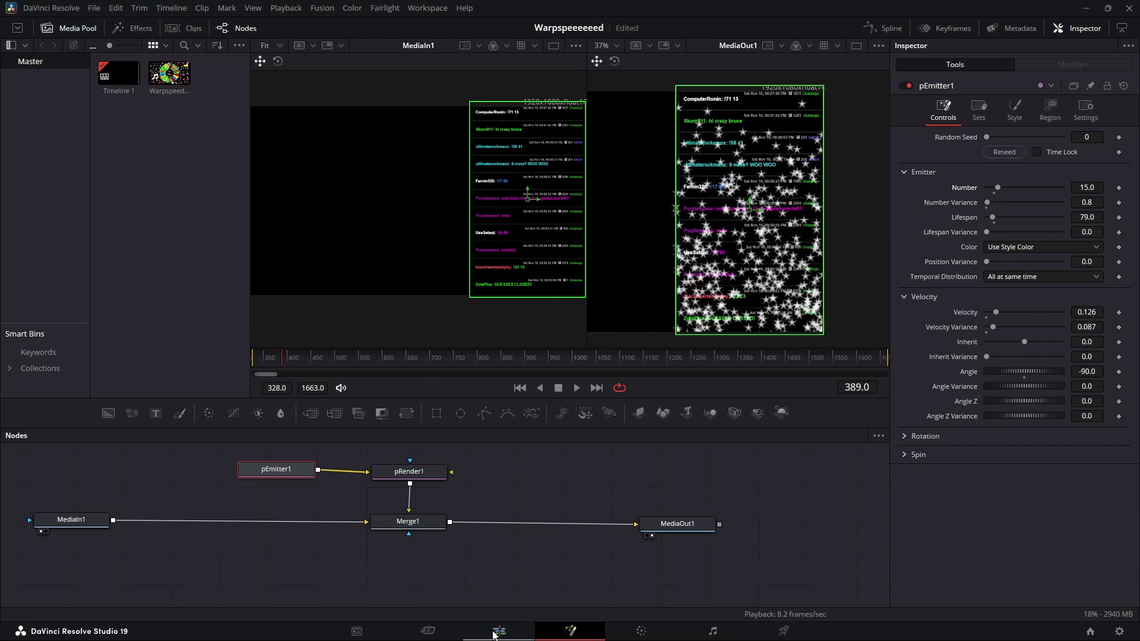
Switch to the Edit page and play the first clip on Video 1 to check the stars over the chat column
{"action": "left_click", "coordinate": [498, 633]}
{"action": "left_click", "coordinate": [432, 423]}
{"action": "key", "text": "space"}
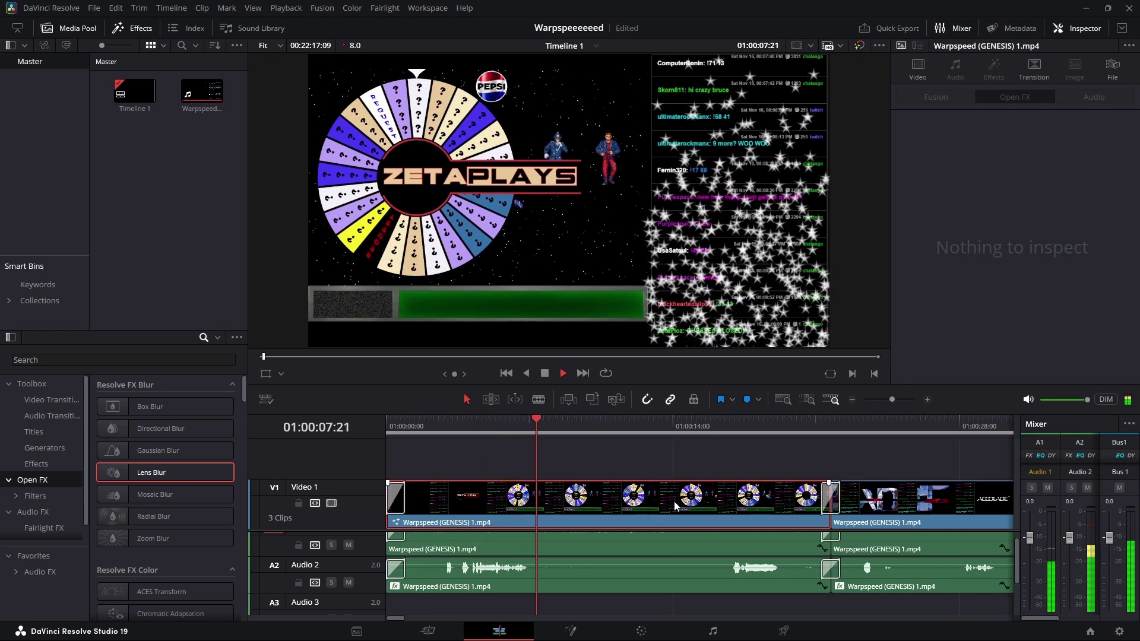
{"action": "key", "text": "space"}
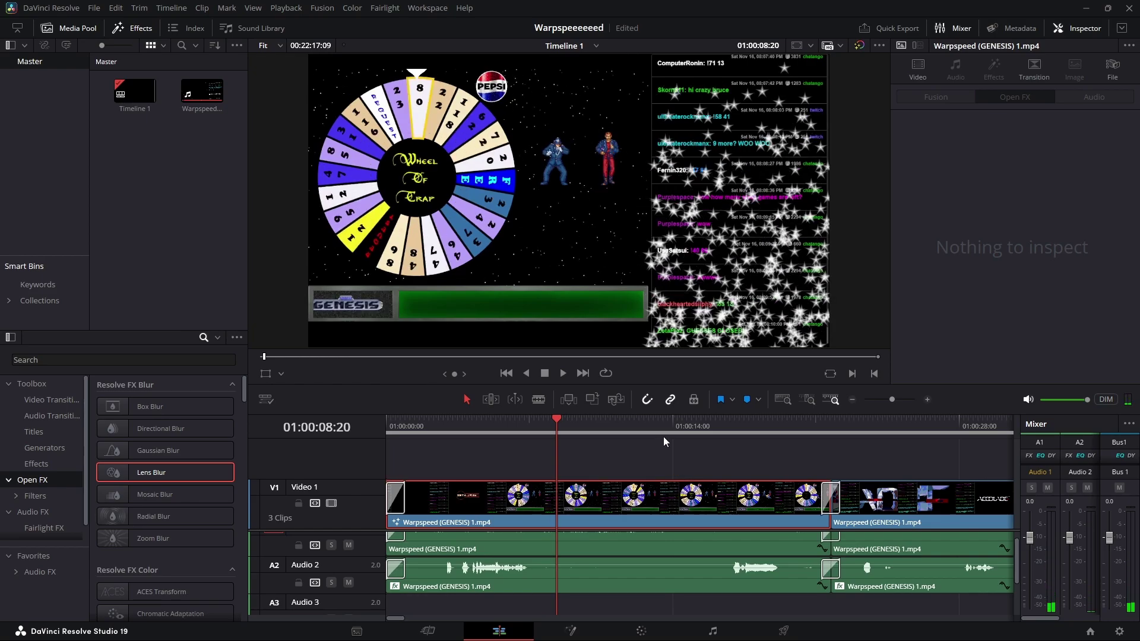
Play the end of the first clip through the transition into the second clip, and return the playhead to about 01:00:09:22
{"action": "key", "text": "space"}
{"action": "left_click", "coordinate": [764, 422]}
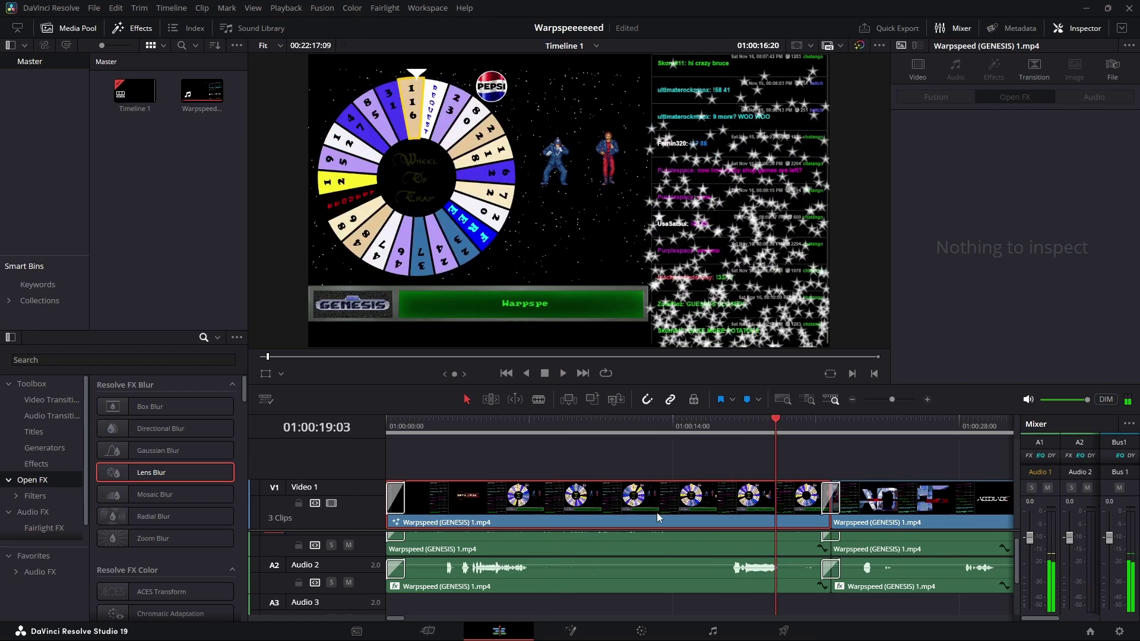
{"action": "key", "text": "space"}
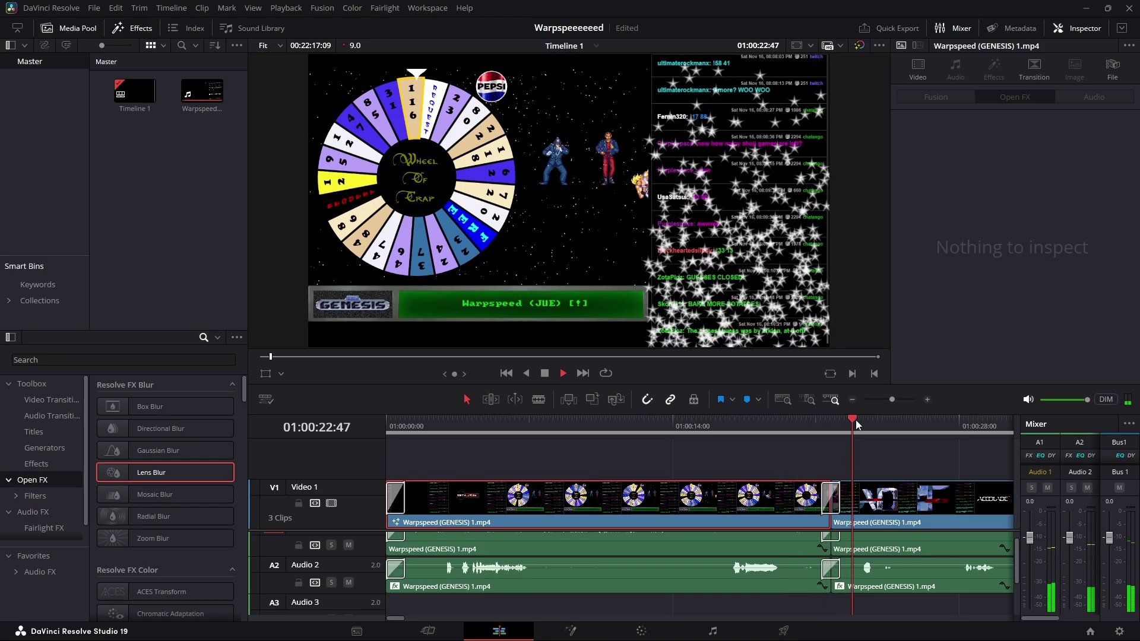
{"action": "key", "text": "space"}
{"action": "left_click", "coordinate": [709, 419]}
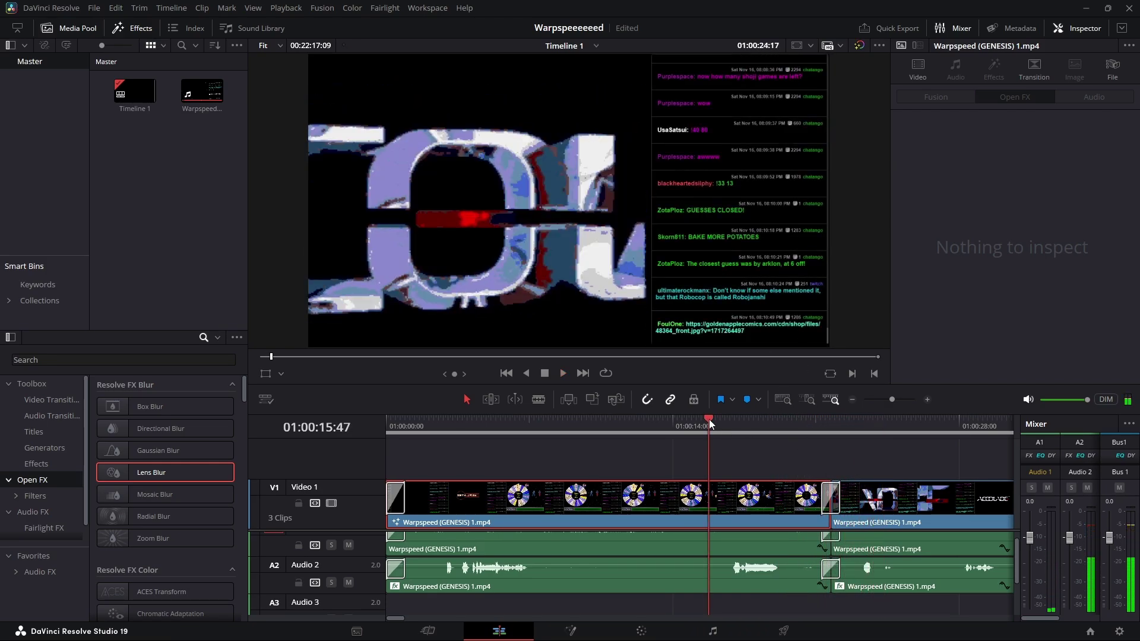
{"action": "left_click", "coordinate": [578, 427]}
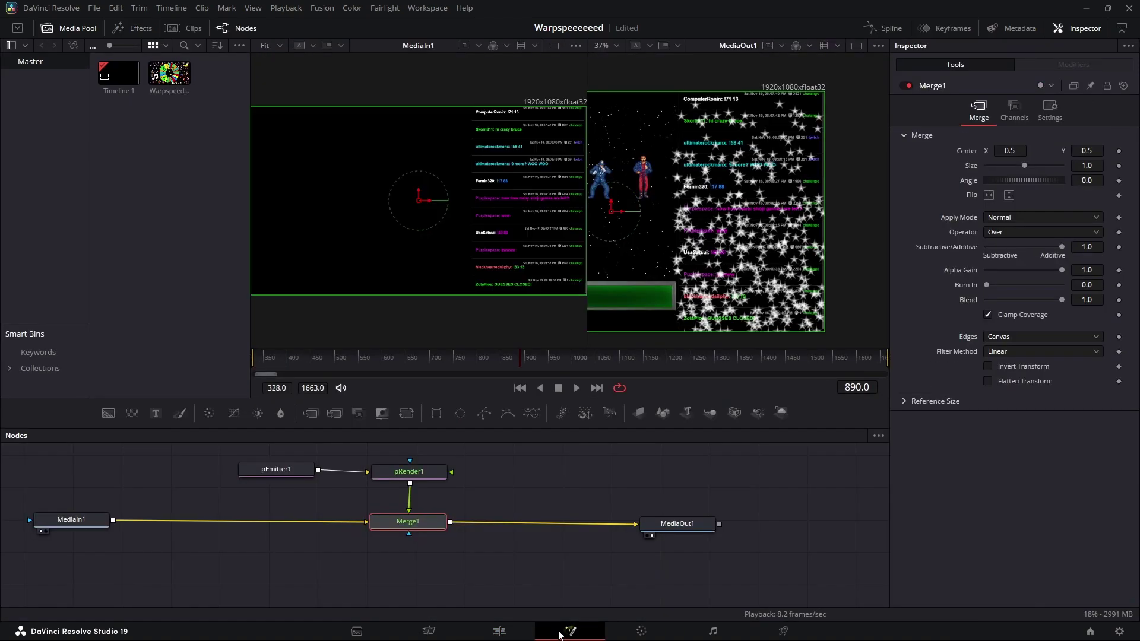
Duplicate the second Video 1 clip onto the track above, starting at the beginning of the timeline
{"action": "left_click", "coordinate": [568, 630]}
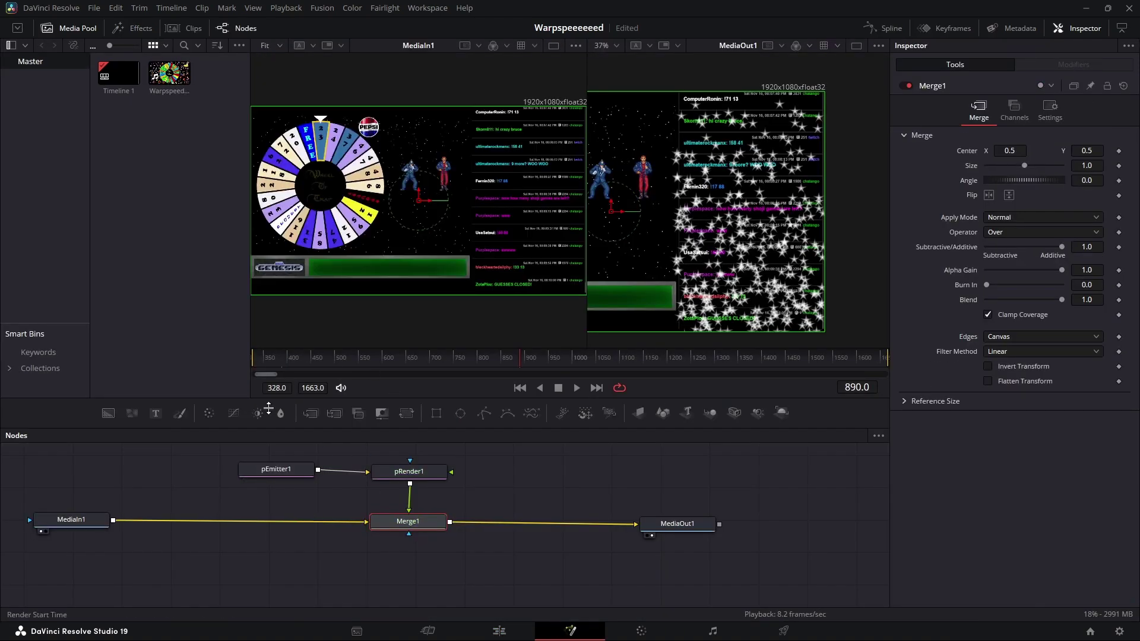
{"action": "left_click", "coordinate": [499, 632]}
{"action": "left_click", "coordinate": [868, 502]}
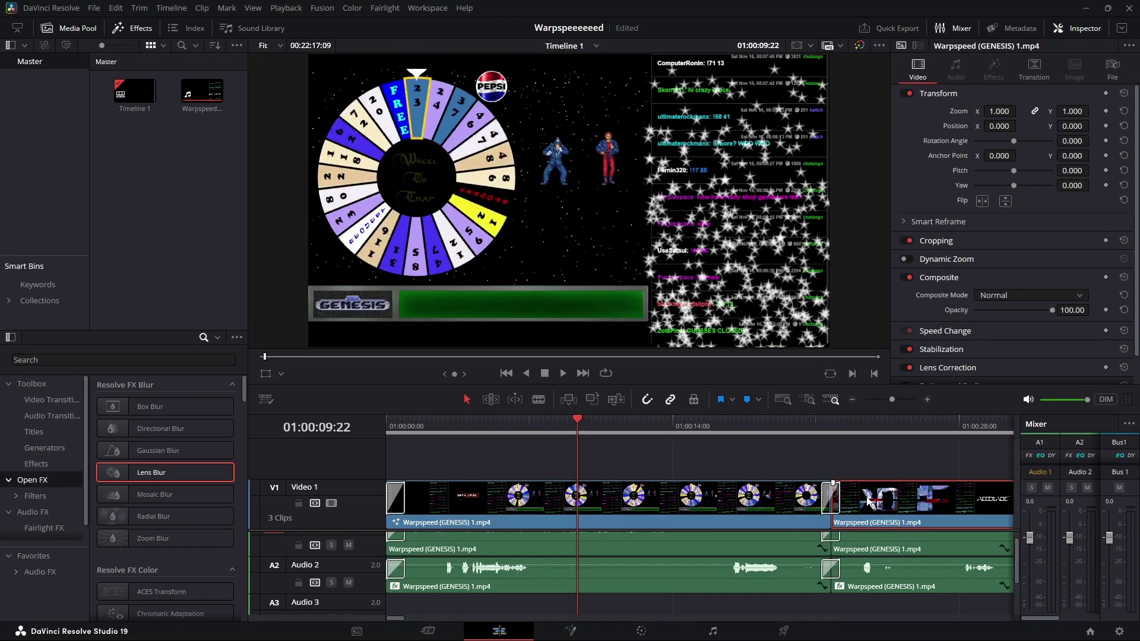
{"action": "left_click_drag", "start_coordinate": [873, 512], "coordinate": [452, 481]}
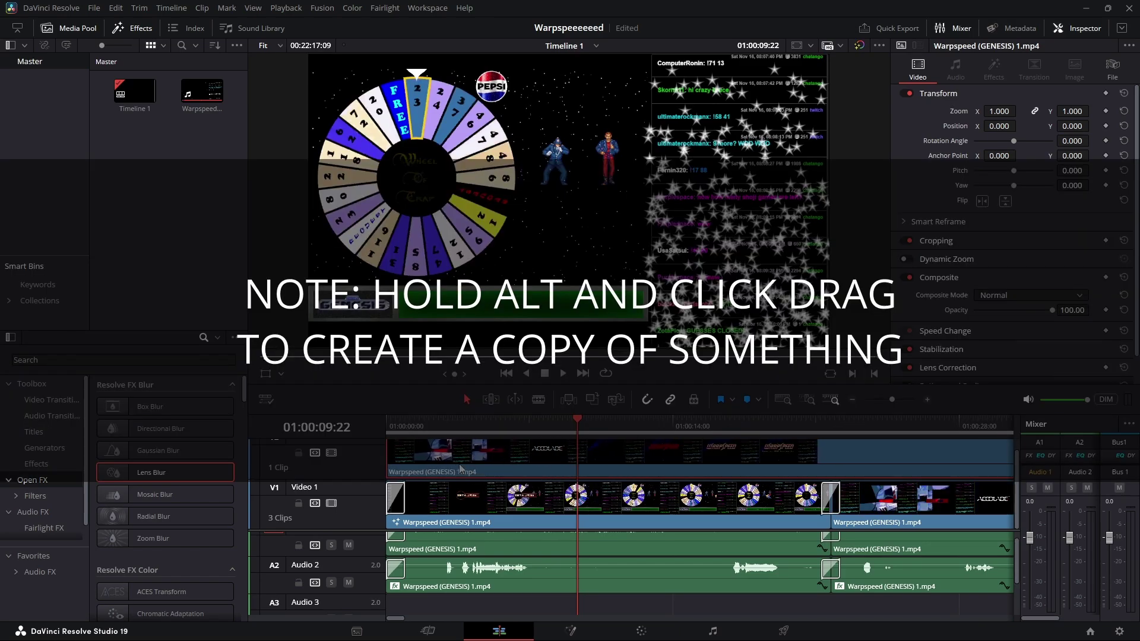
Check which clip the Fusion page opens when the lower clip is selected, and compare the two stacked clips on the Edit page
{"action": "left_click", "coordinate": [542, 506]}
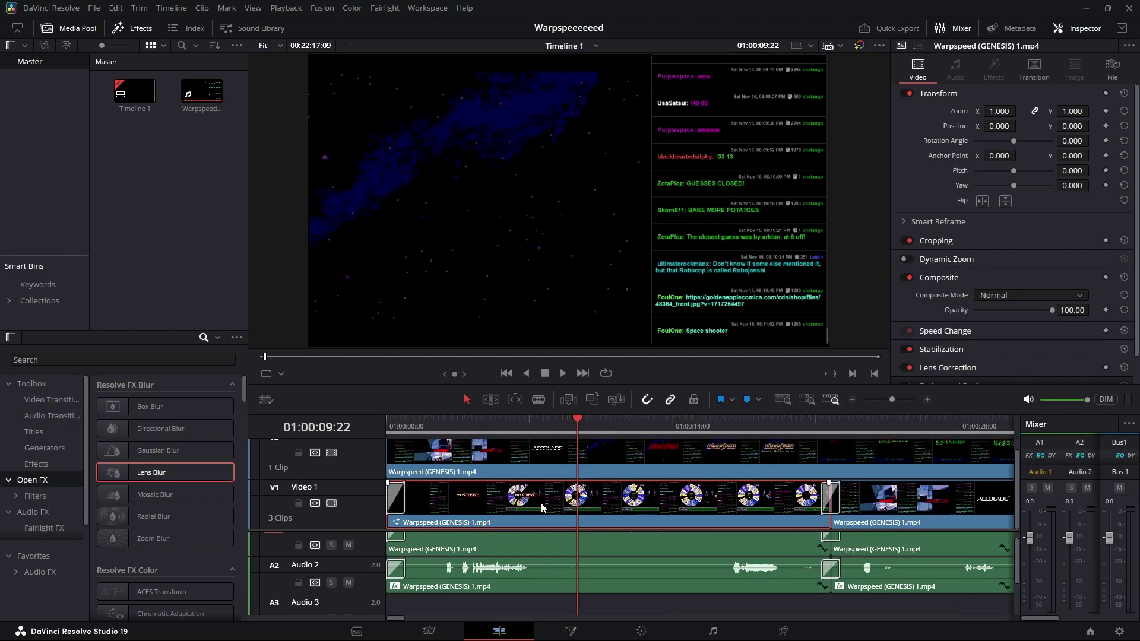
{"action": "left_click", "coordinate": [568, 633]}
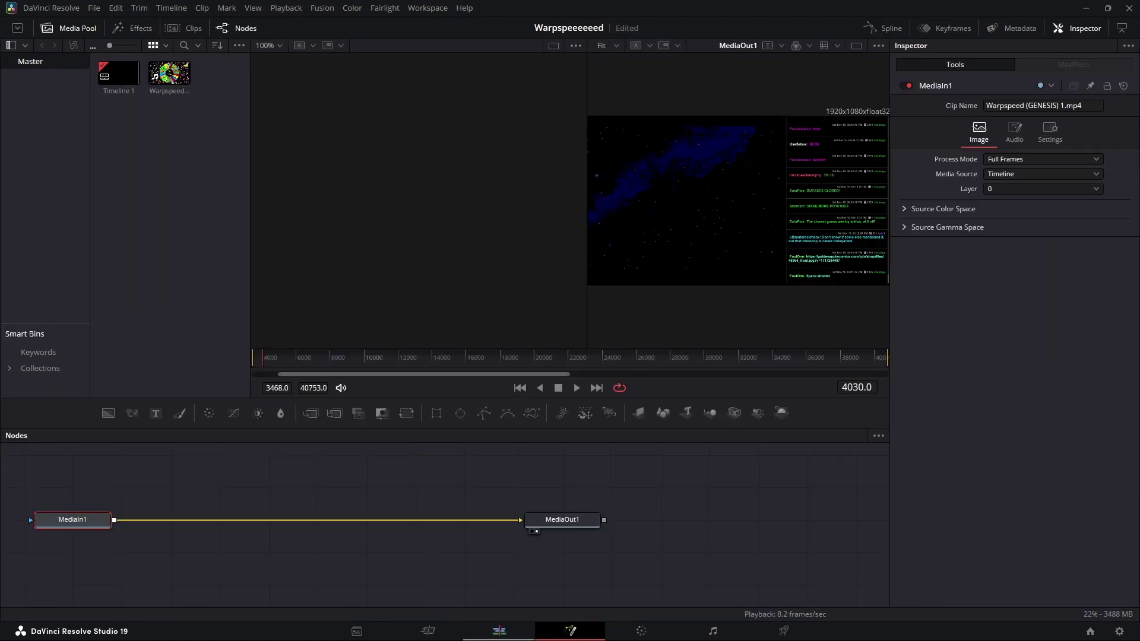
{"action": "key", "text": "shift+4"}
{"action": "left_click", "coordinate": [565, 460]}
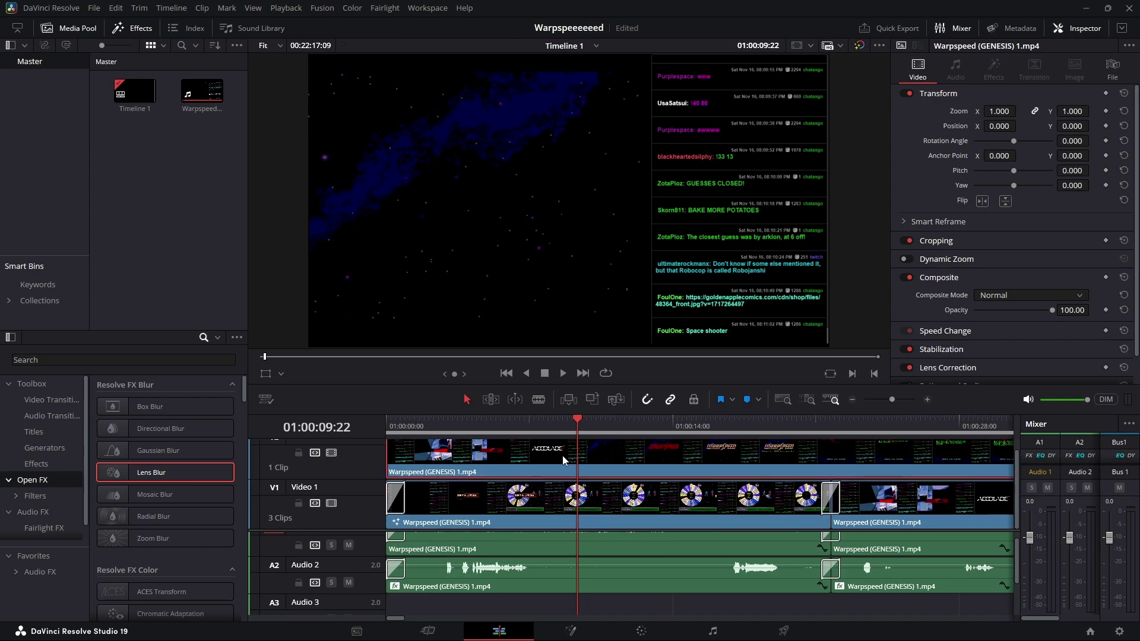
{"action": "left_click", "coordinate": [568, 513]}
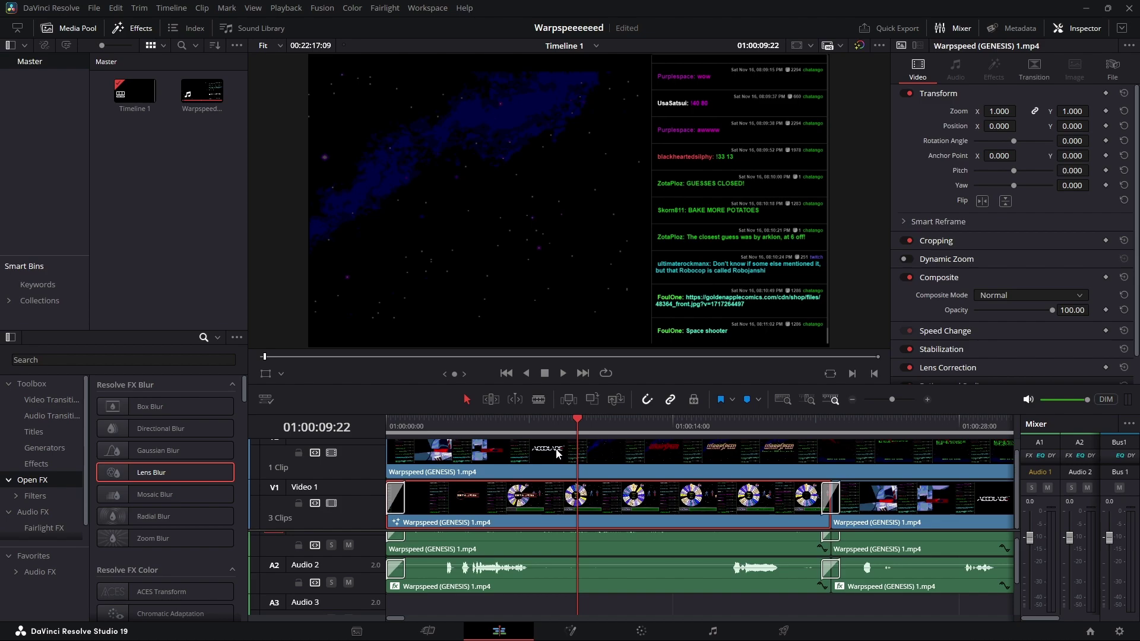
{"action": "left_click", "coordinate": [557, 454]}
{"action": "left_click", "coordinate": [550, 511]}
Crop the upper duplicated clip with Crop Left 1392.4 and Crop Right 366.4, and scrub the timeline to check the overlap
{"action": "left_click", "coordinate": [505, 454]}
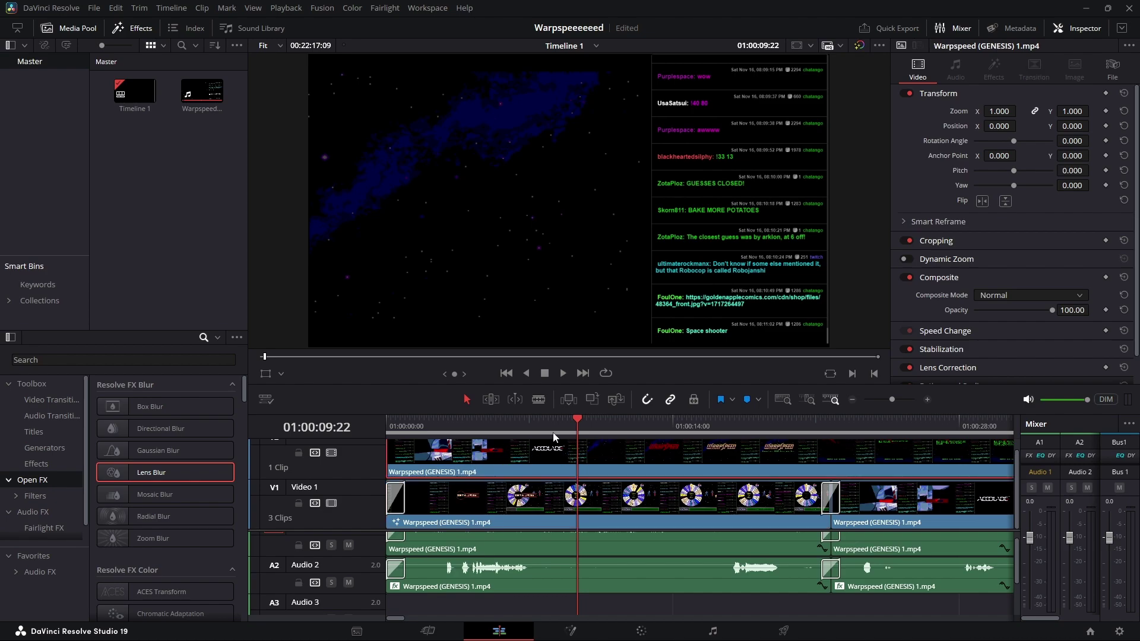
{"action": "left_click", "coordinate": [917, 240]}
{"action": "left_click_drag", "start_coordinate": [975, 274], "coordinate": [1030, 259]}
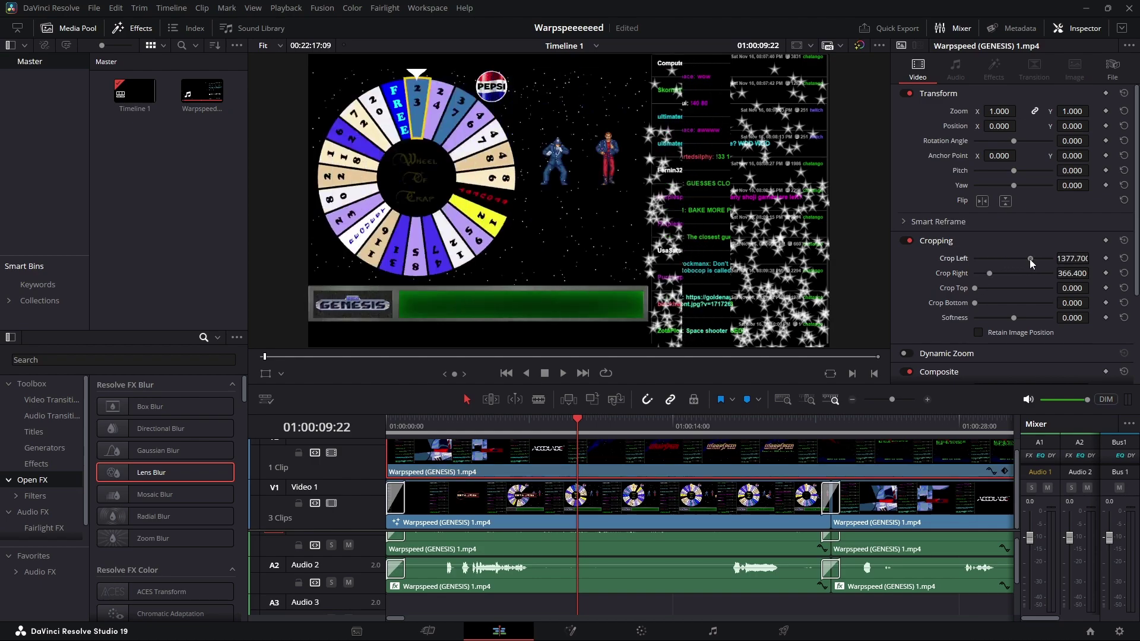
{"action": "left_click", "coordinate": [555, 423]}
{"action": "left_click", "coordinate": [562, 423]}
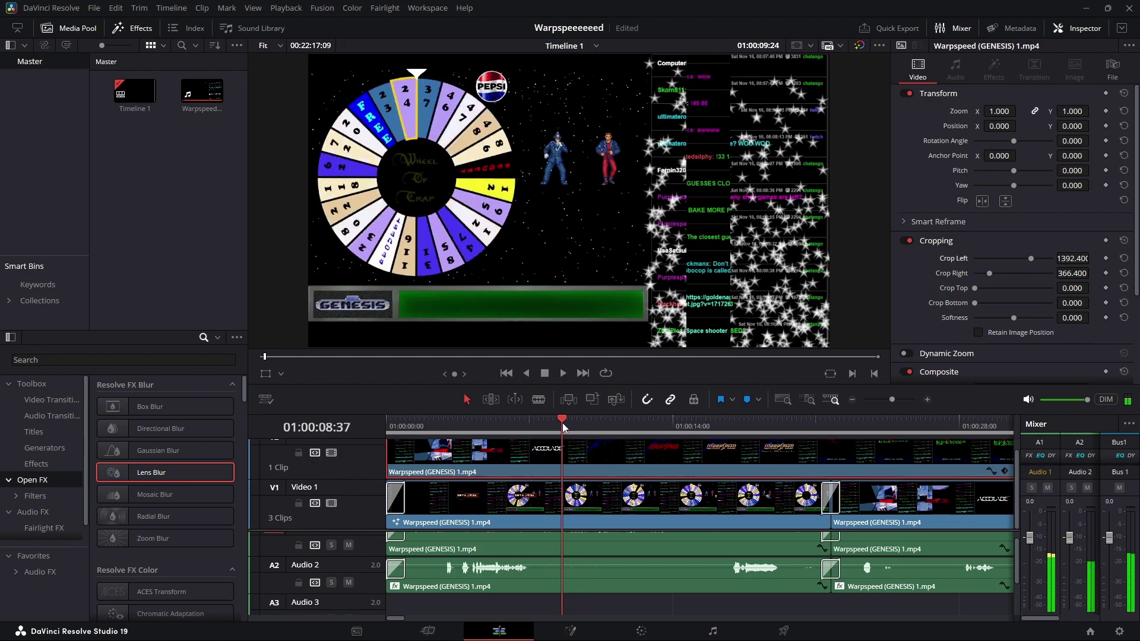
Play the stacked clips to about 01:00:10:34, and check which clip the Fusion page opens there
{"action": "key", "text": "space"}
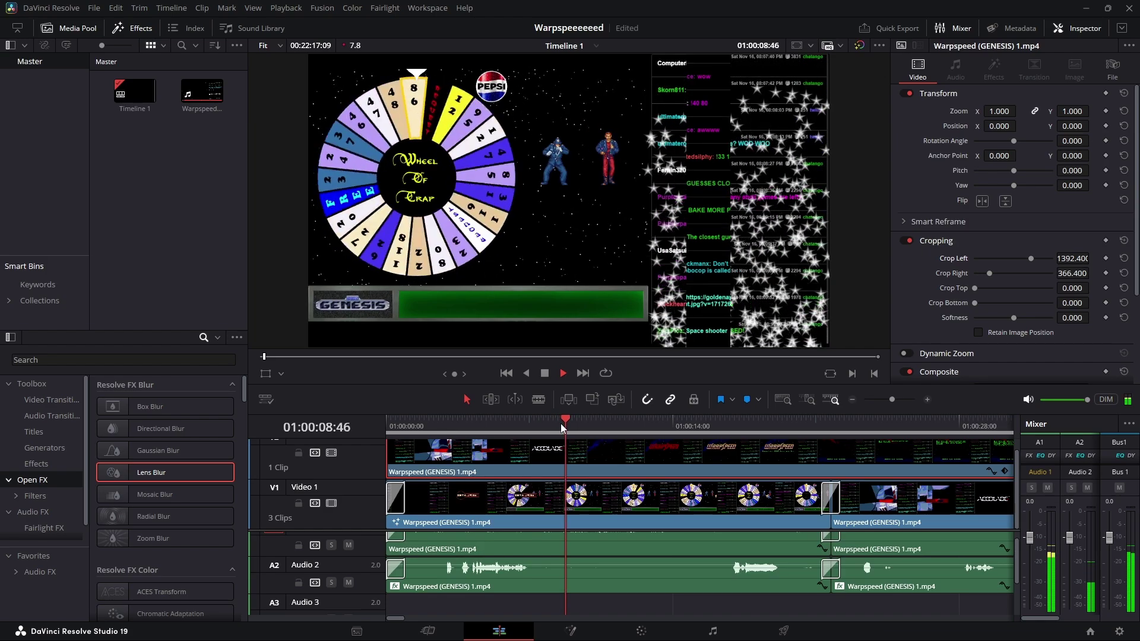
{"action": "key", "text": "space"}
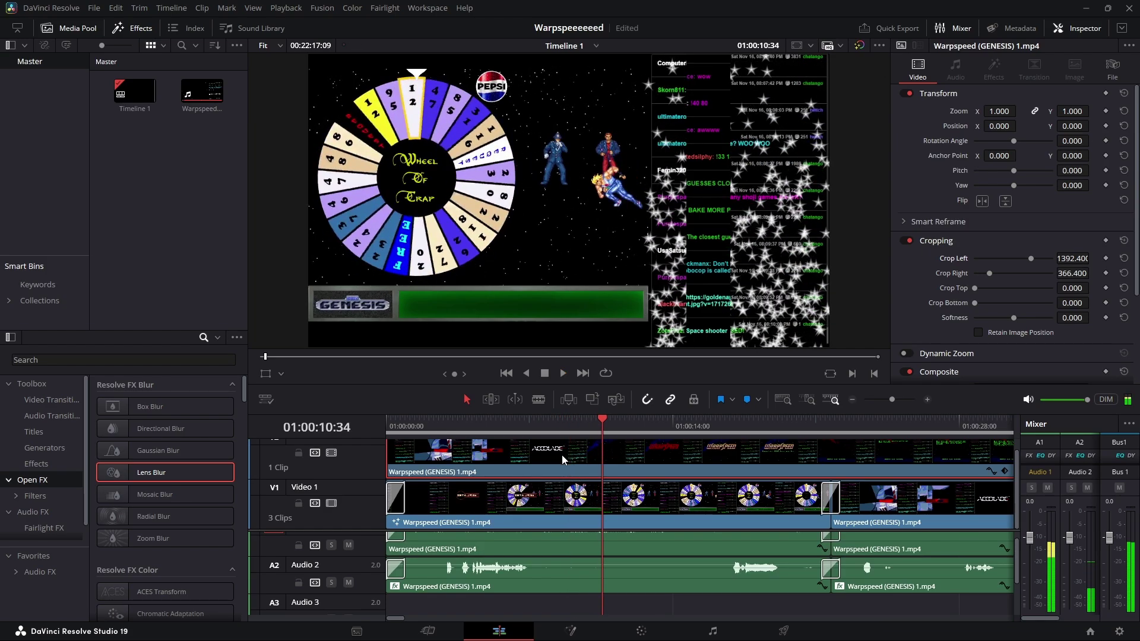
{"action": "left_click", "coordinate": [553, 633]}
{"action": "left_click", "coordinate": [504, 633]}
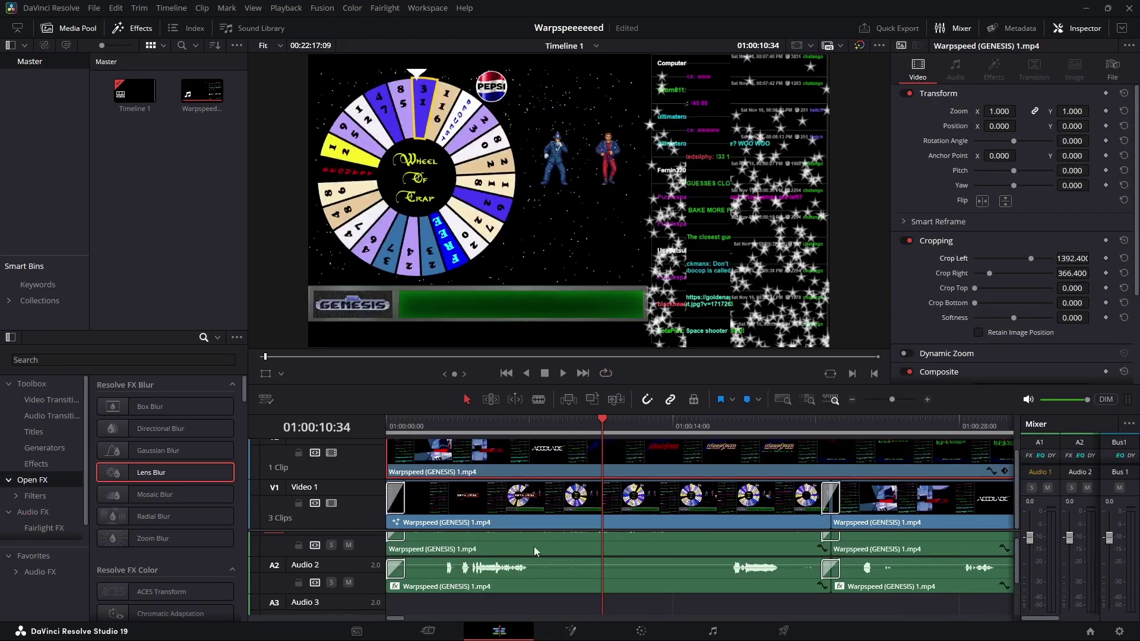
Open the lower Video 1 clip directly in the Fusion page to view its particle nodes, and return to the Edit page
{"action": "right_click", "coordinate": [554, 508]}
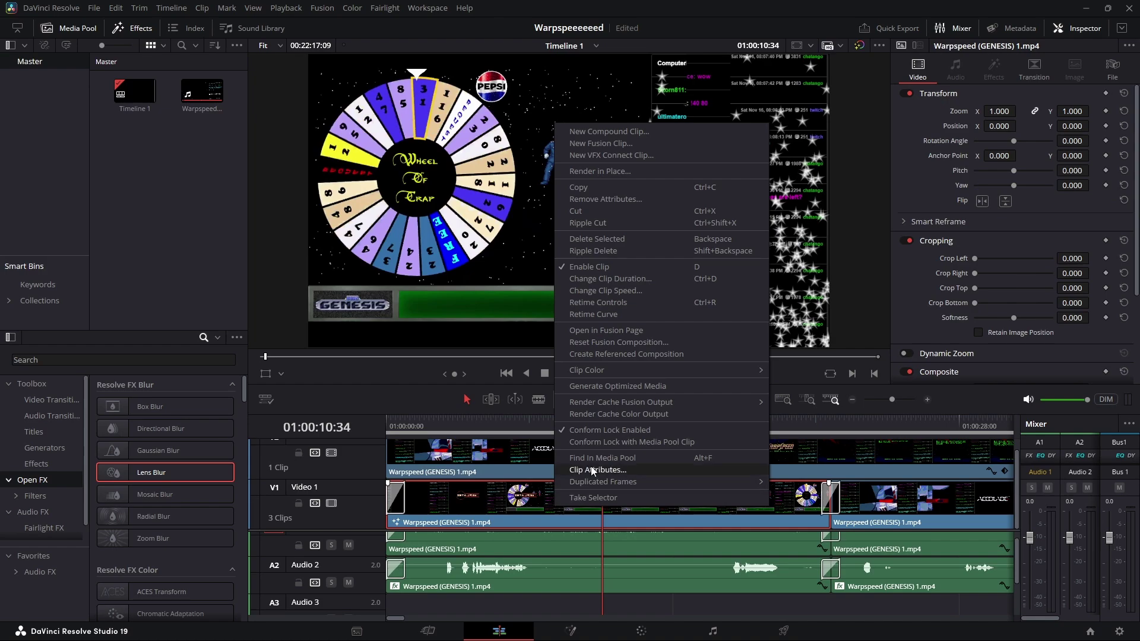
{"action": "left_click", "coordinate": [604, 330]}
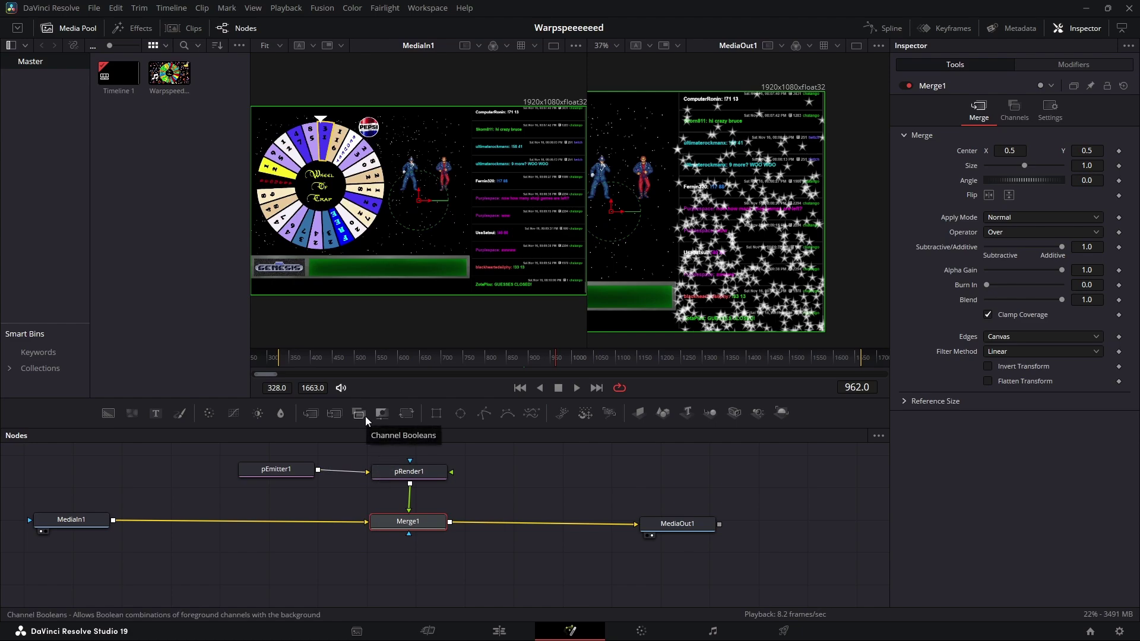
{"action": "left_click", "coordinate": [499, 631]}
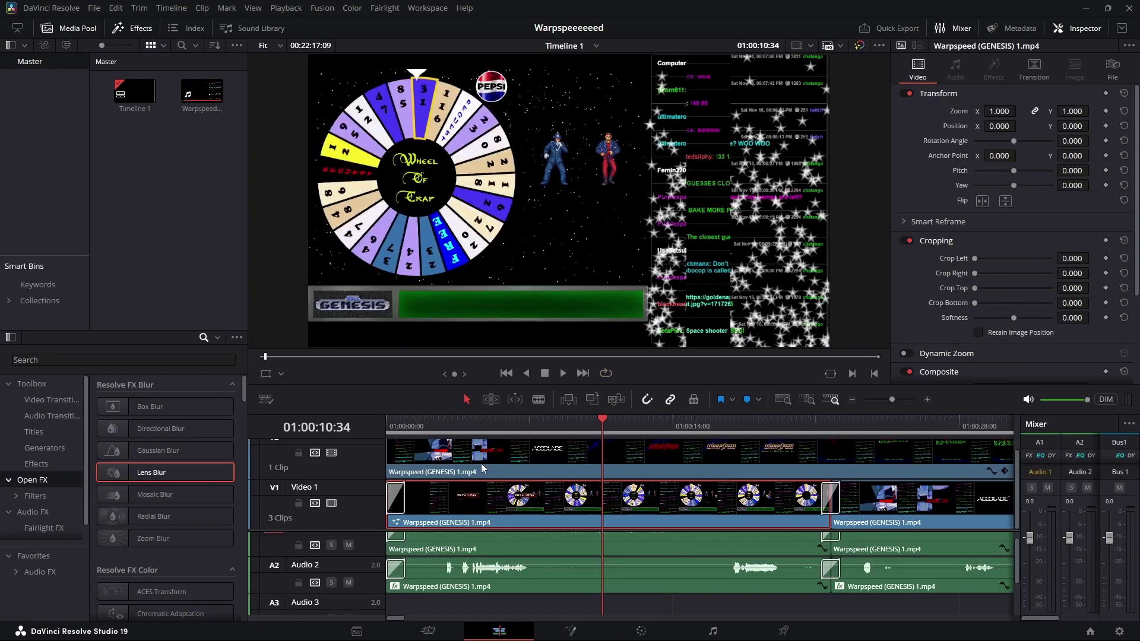
Move the upper clip to start at about 01:00:14:00, check the Fusion page, and undo the move
{"action": "left_click_drag", "start_coordinate": [481, 462], "coordinate": [837, 462]}
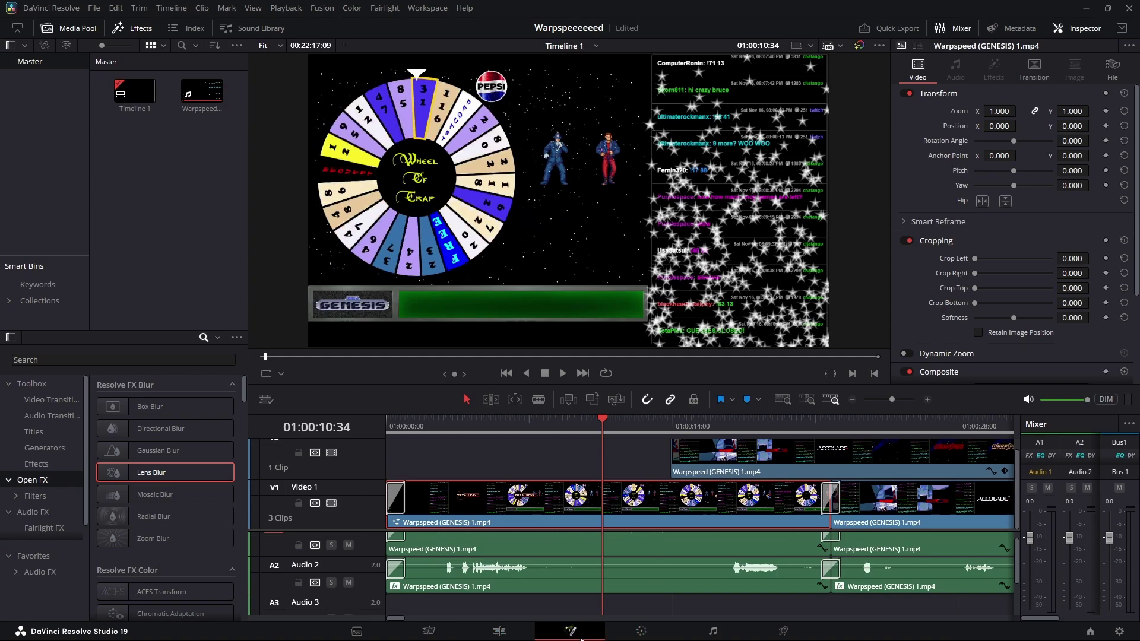
{"action": "left_click", "coordinate": [502, 633]}
{"action": "key", "text": "ctrl+z"}
{"action": "key", "text": "ctrl+z"}
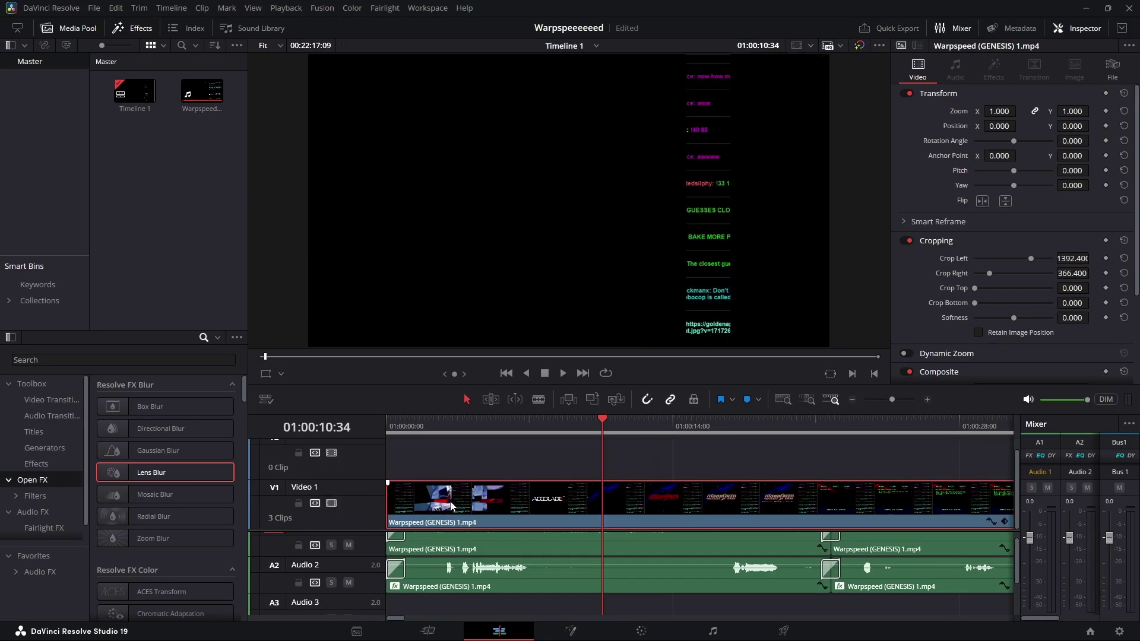
{"action": "key", "text": "ctrl+shift+z"}
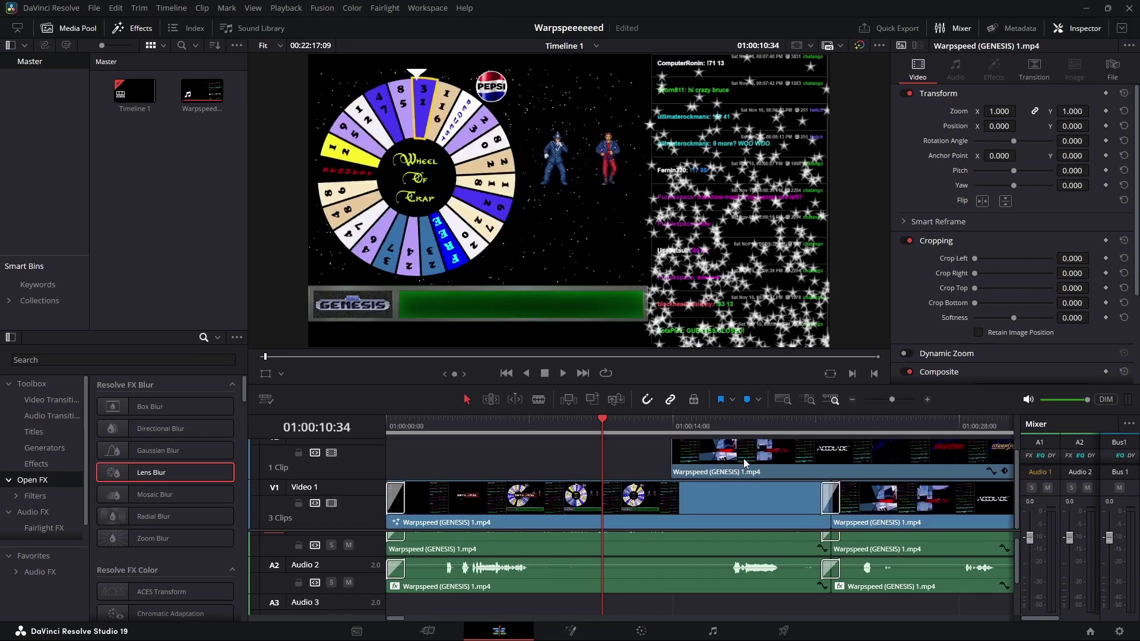
Open the lower clip in Fusion, change pEmitter1's NGon Type from stars to soft round particles, and check the result on the Edit page
{"action": "right_click", "coordinate": [553, 501]}
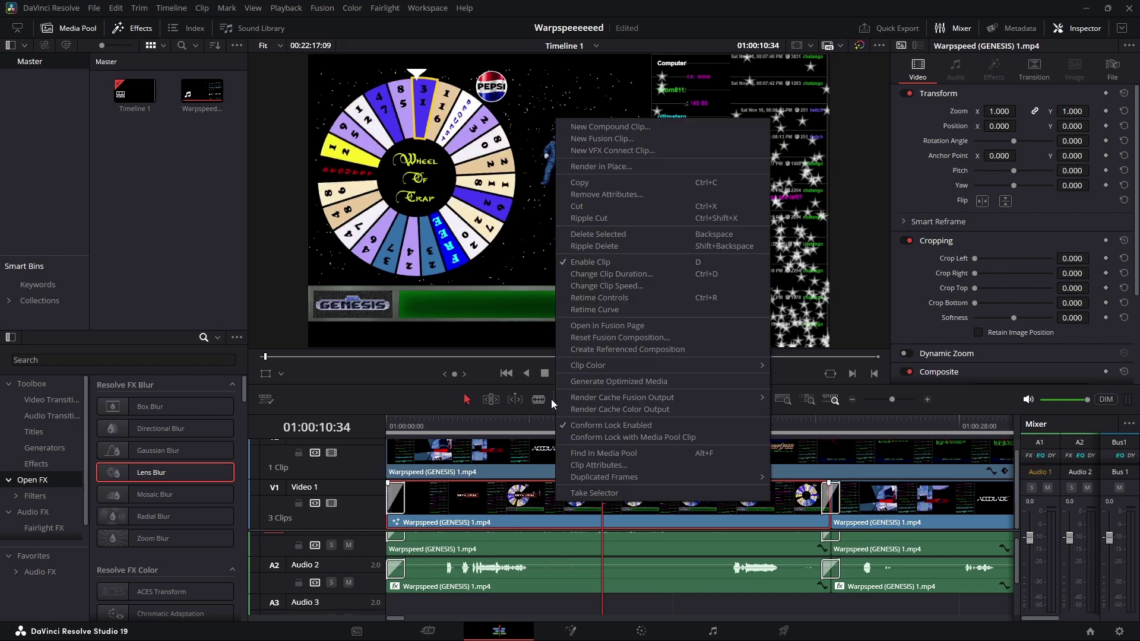
{"action": "left_click", "coordinate": [609, 326]}
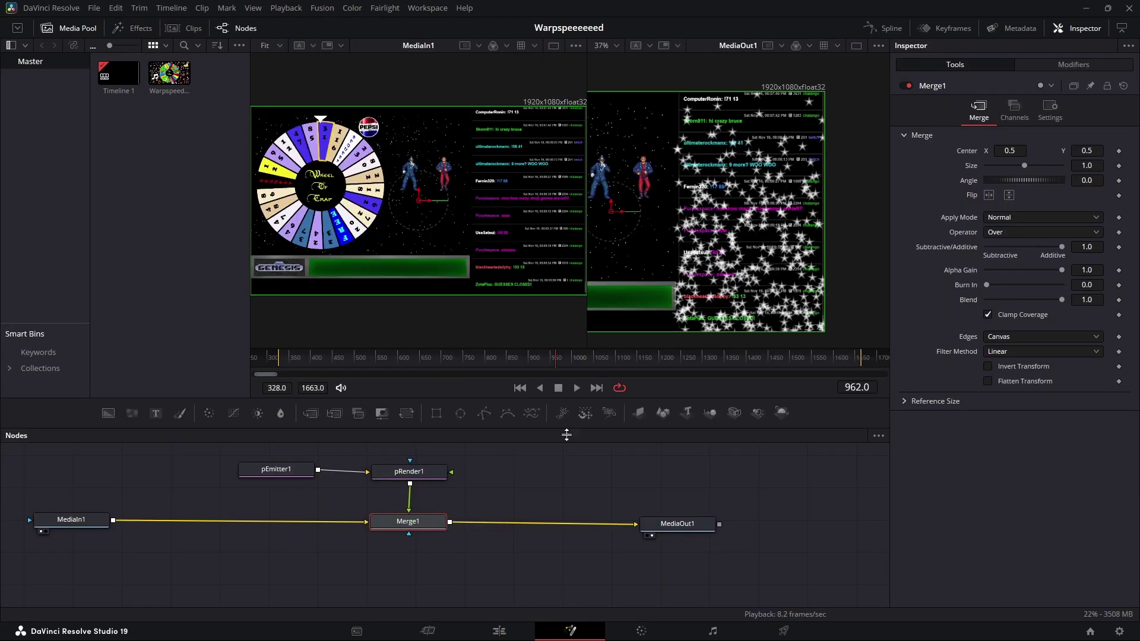
{"action": "left_click", "coordinate": [397, 472]}
{"action": "left_click", "coordinate": [267, 471]}
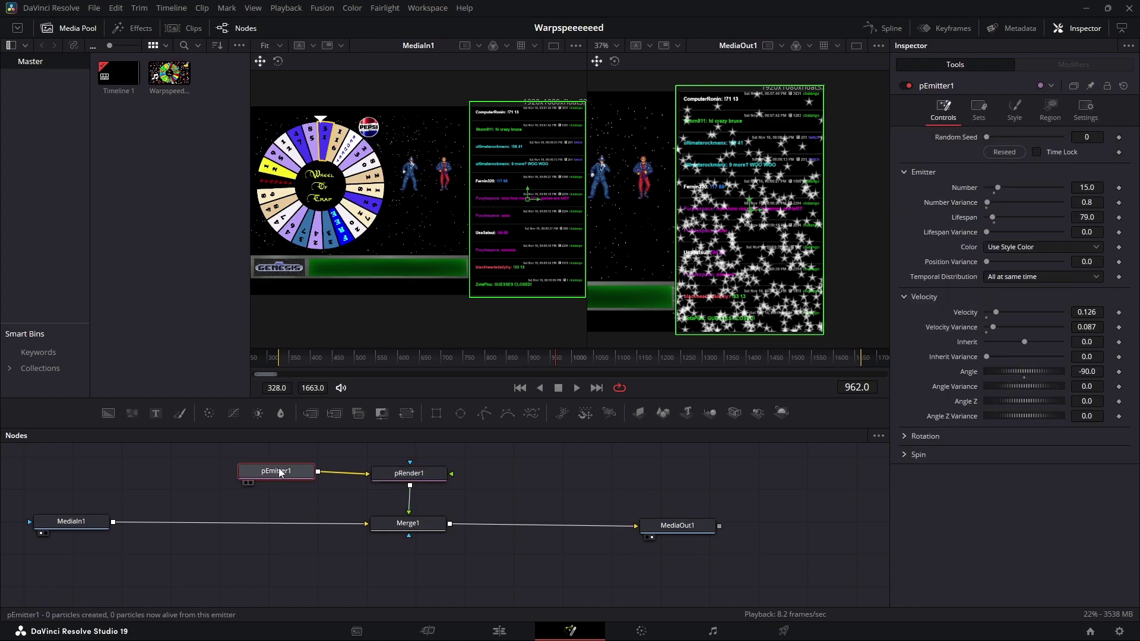
{"action": "left_click", "coordinate": [1016, 109]}
{"action": "left_click", "coordinate": [1005, 165]}
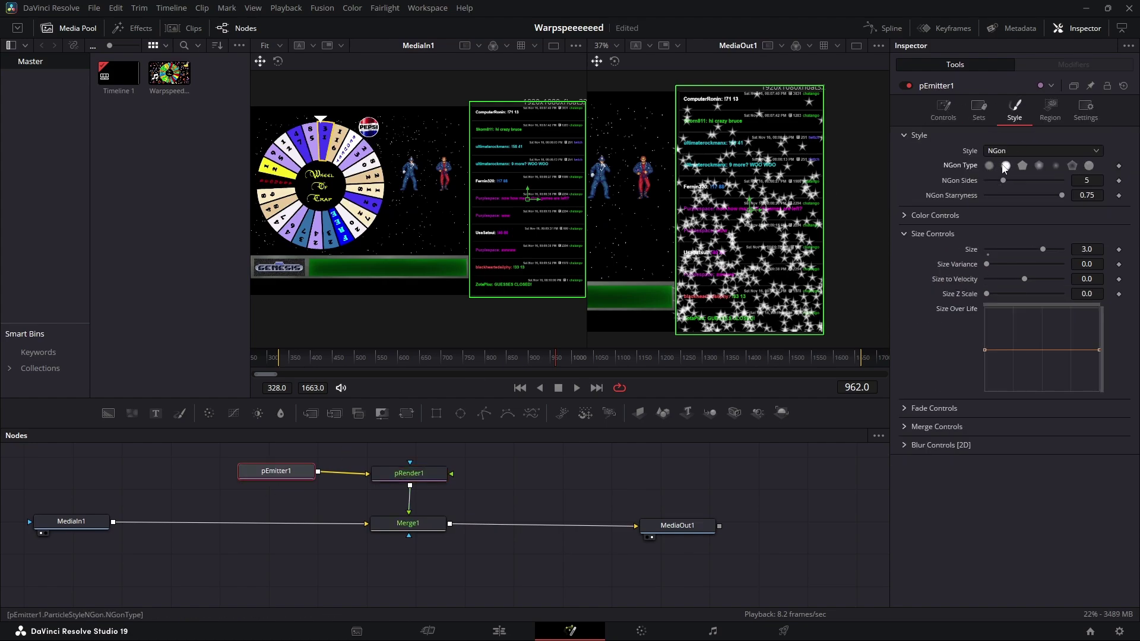
{"action": "left_click", "coordinate": [499, 631]}
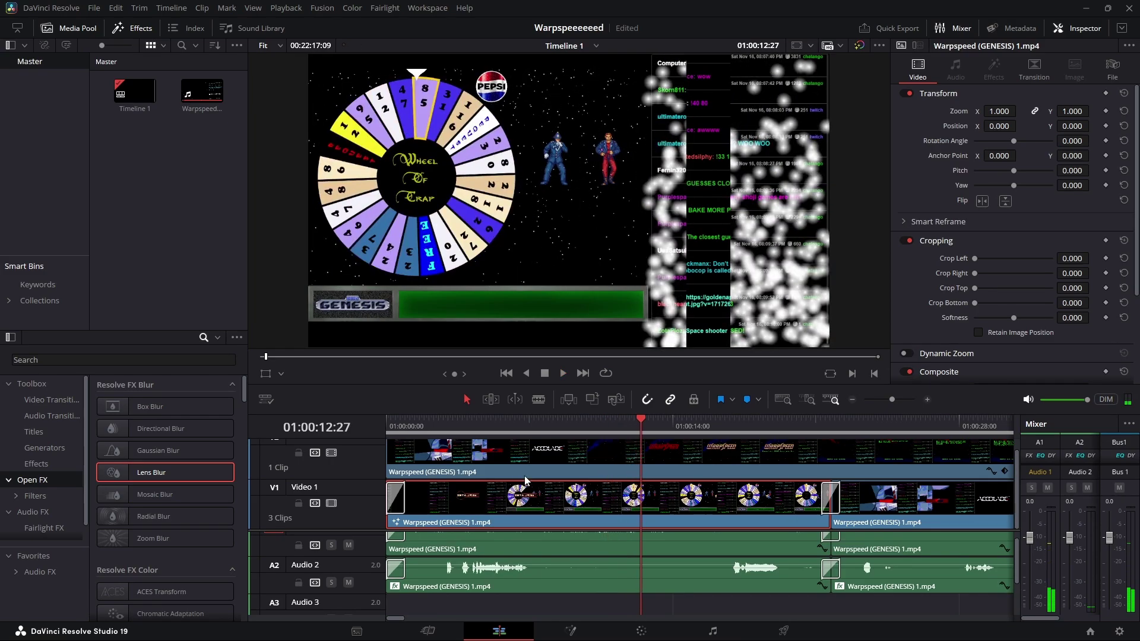
Open the upper clip's composition on the Fusion page and add a Magic Mask node to it
{"action": "left_click", "coordinate": [570, 632]}
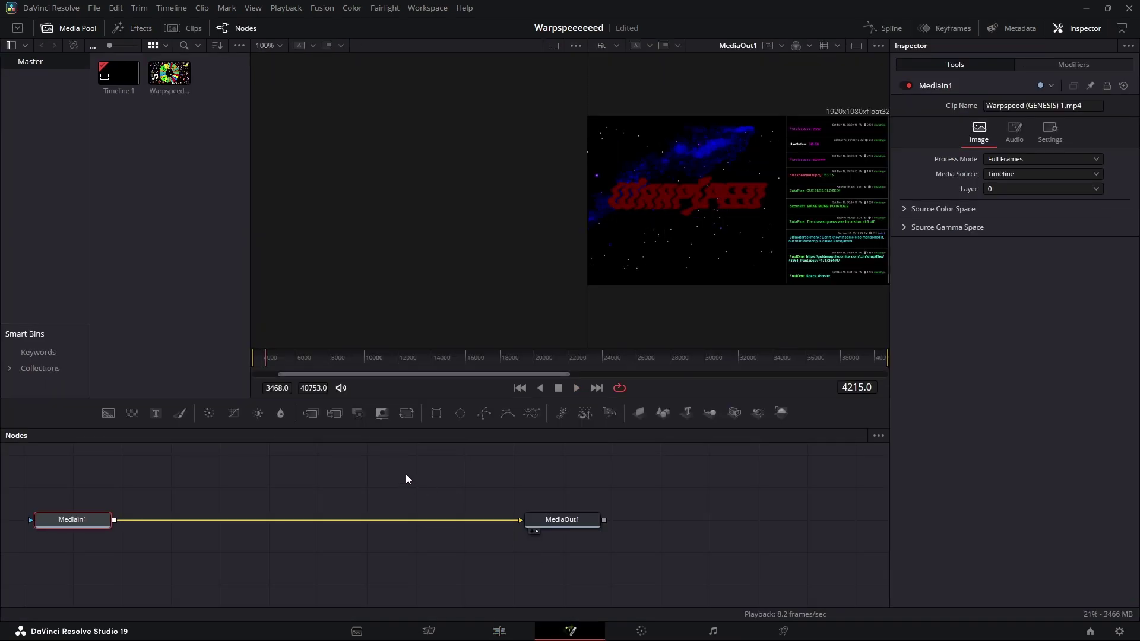
{"action": "left_click", "coordinate": [299, 472]}
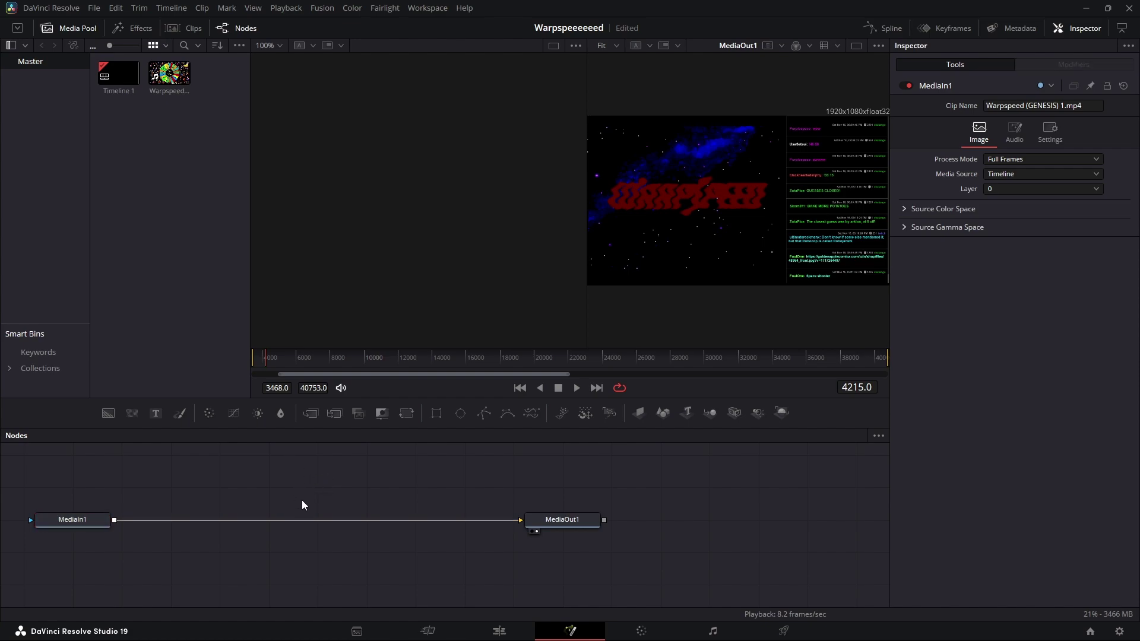
{"action": "key", "text": "shift+space"}
{"action": "type", "text": "mar"}
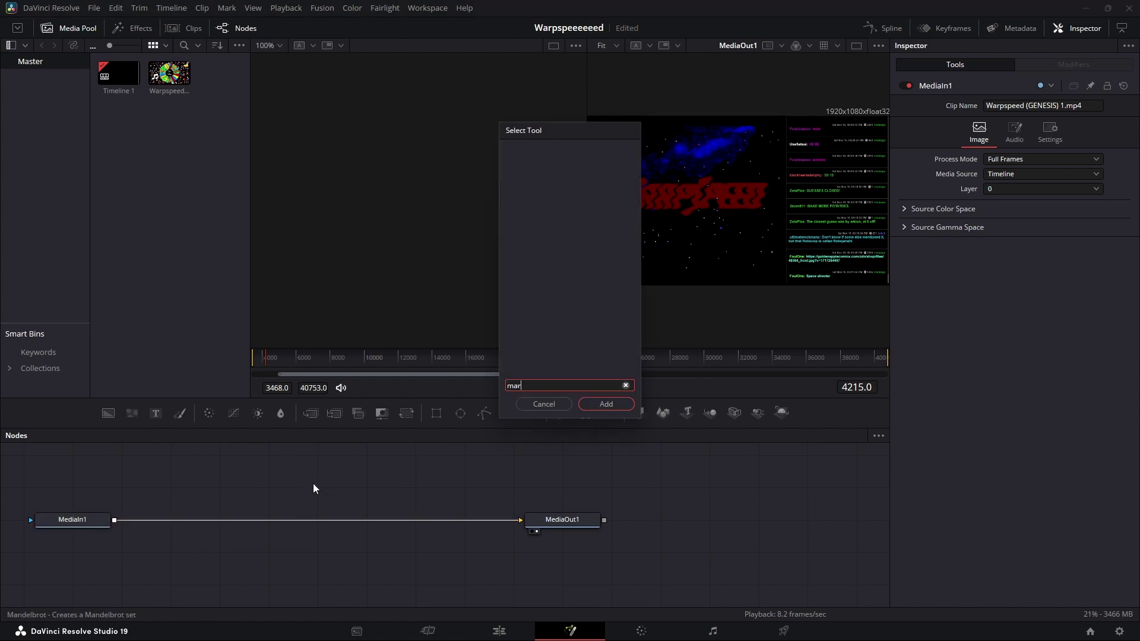
{"action": "key", "text": "BackSpace"}
{"action": "type", "text": "gi"}
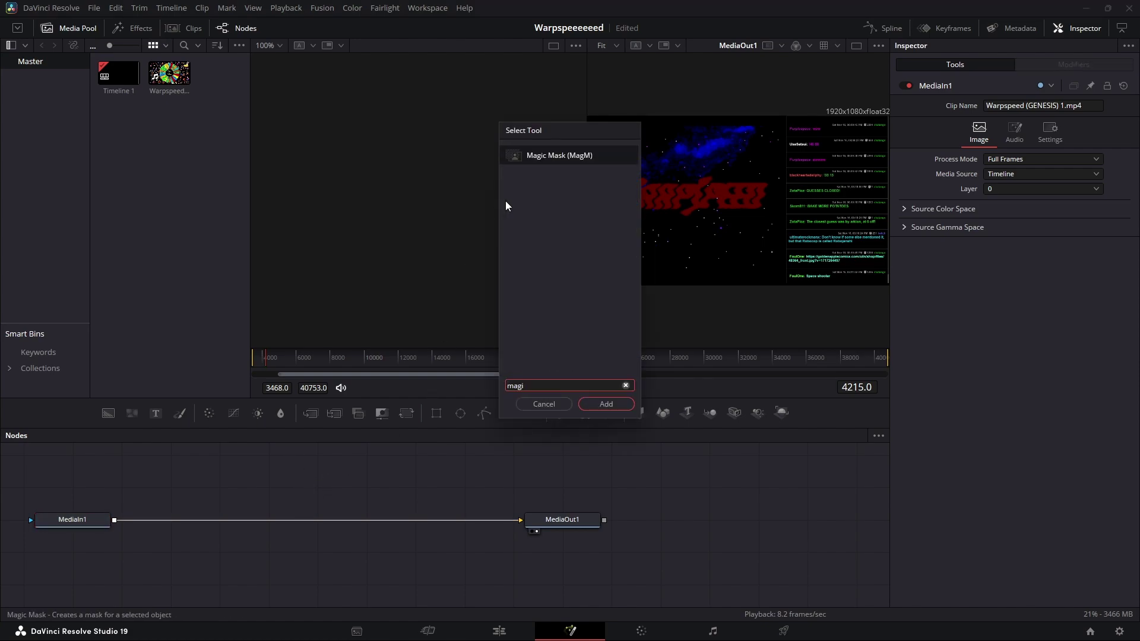
{"action": "left_click", "coordinate": [553, 155]}
{"action": "key", "text": "Return"}
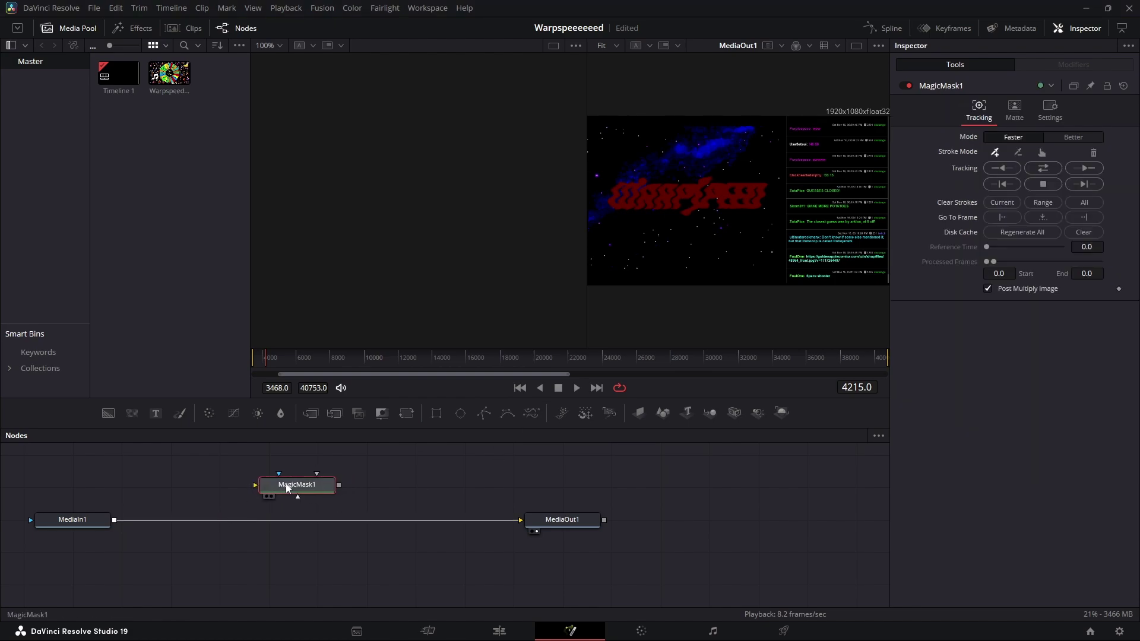
Connect MagicMask1 between MediaIn1 and MediaOut1, and position it in line with them
{"action": "left_click_drag", "start_coordinate": [286, 488], "coordinate": [282, 489]}
{"action": "left_click_drag", "start_coordinate": [114, 521], "coordinate": [251, 485]}
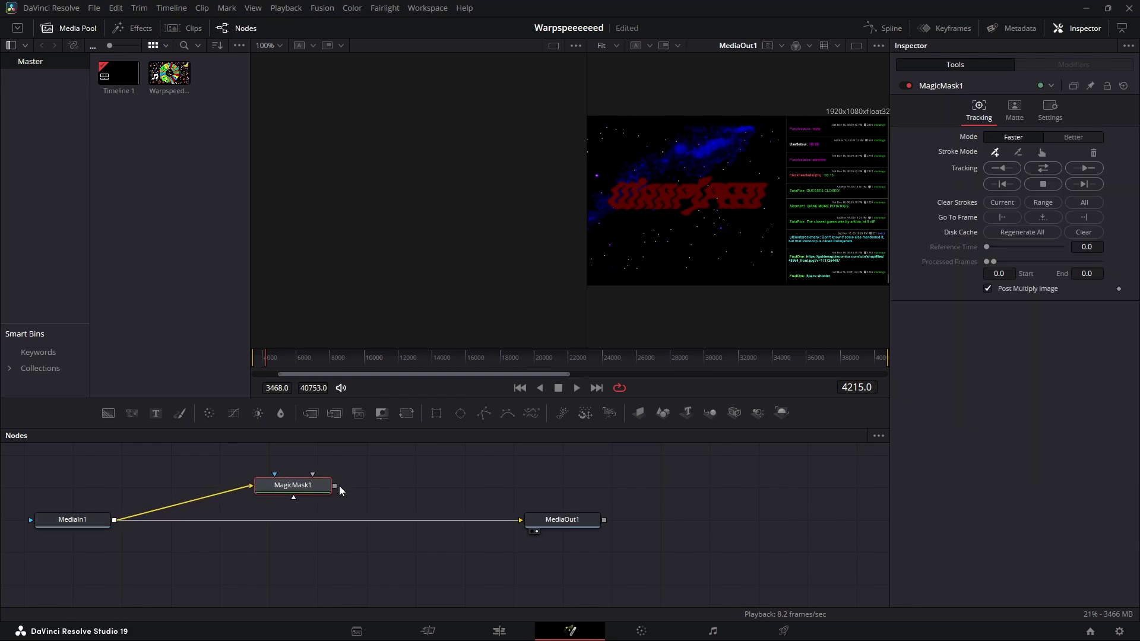
{"action": "left_click_drag", "start_coordinate": [340, 487], "coordinate": [522, 521]}
{"action": "left_click_drag", "start_coordinate": [304, 490], "coordinate": [344, 517]}
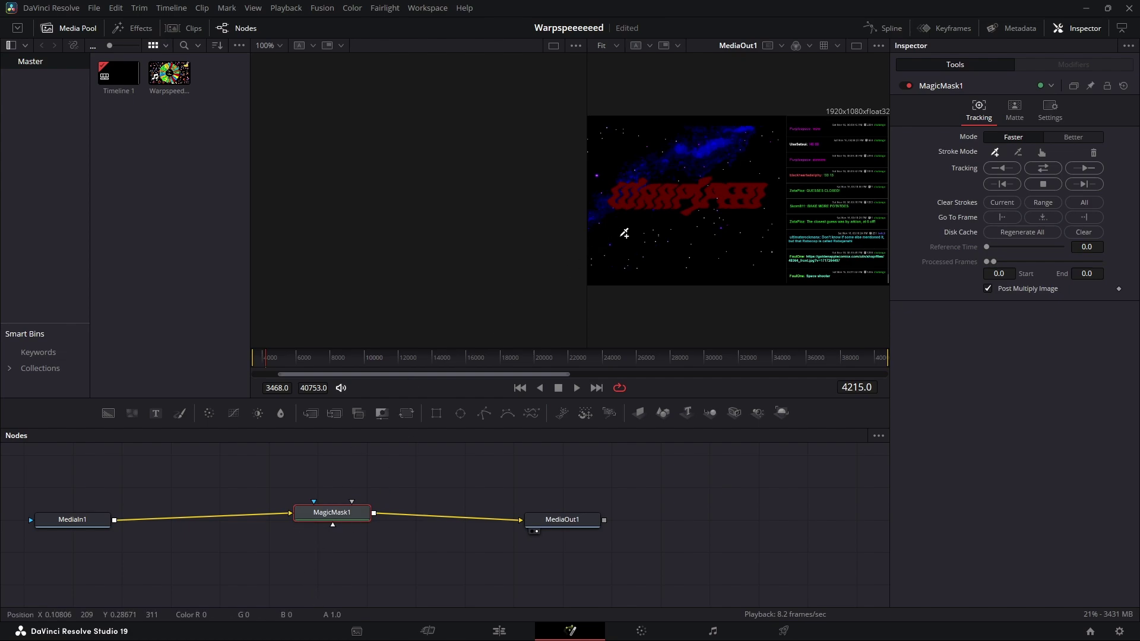
Paint a mask stroke across the Warpspeed logo, track it from frame 4215 to 4374, and scrub to check the mask
{"action": "left_click_drag", "start_coordinate": [615, 196], "coordinate": [772, 191]}
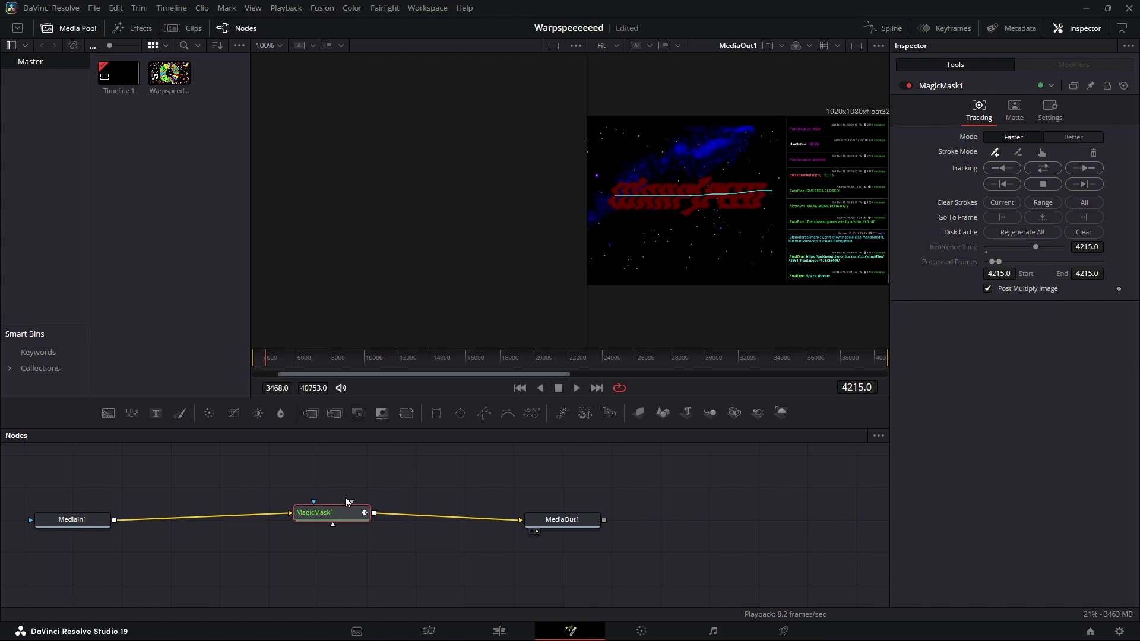
{"action": "left_click", "coordinate": [1033, 166]}
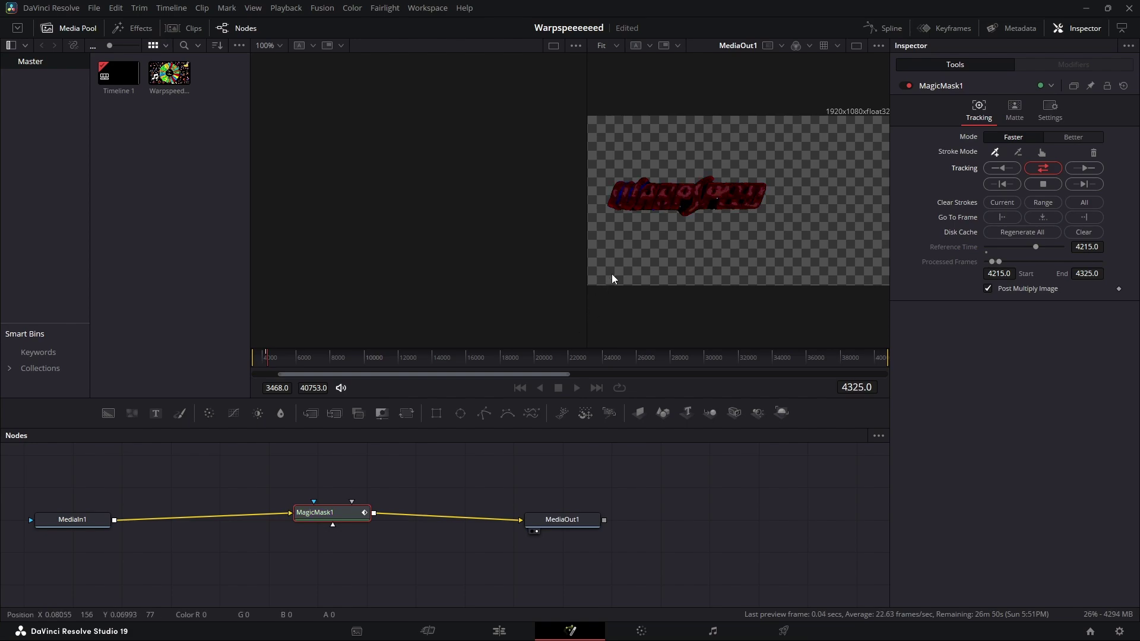
{"action": "left_click", "coordinate": [1037, 184]}
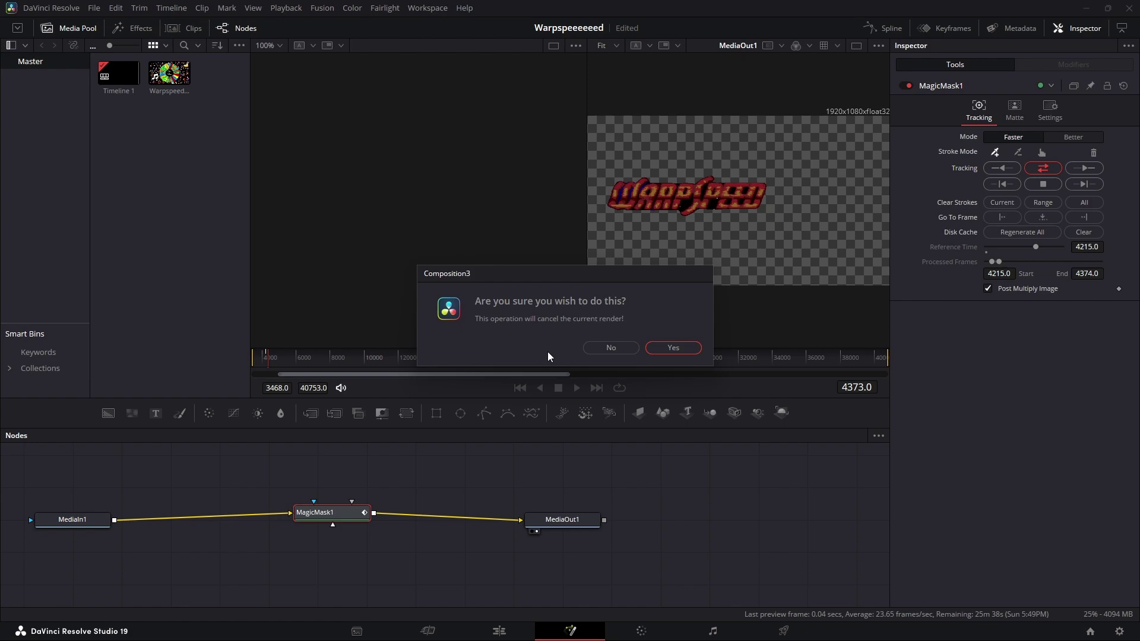
{"action": "left_click", "coordinate": [616, 350]}
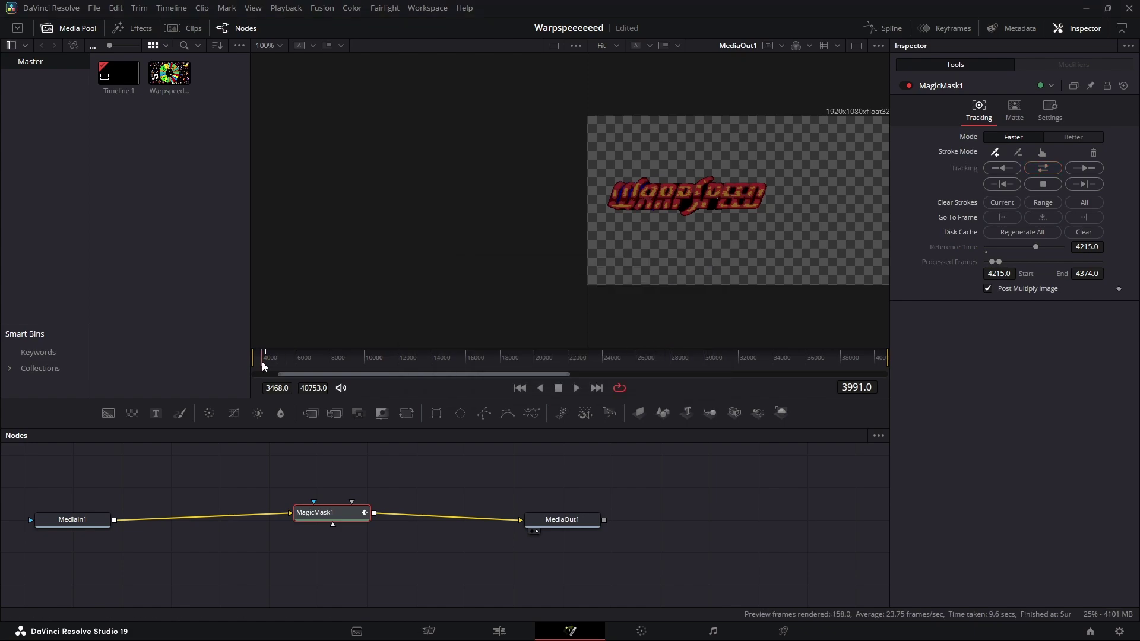
{"action": "left_click_drag", "start_coordinate": [262, 362], "coordinate": [265, 364]}
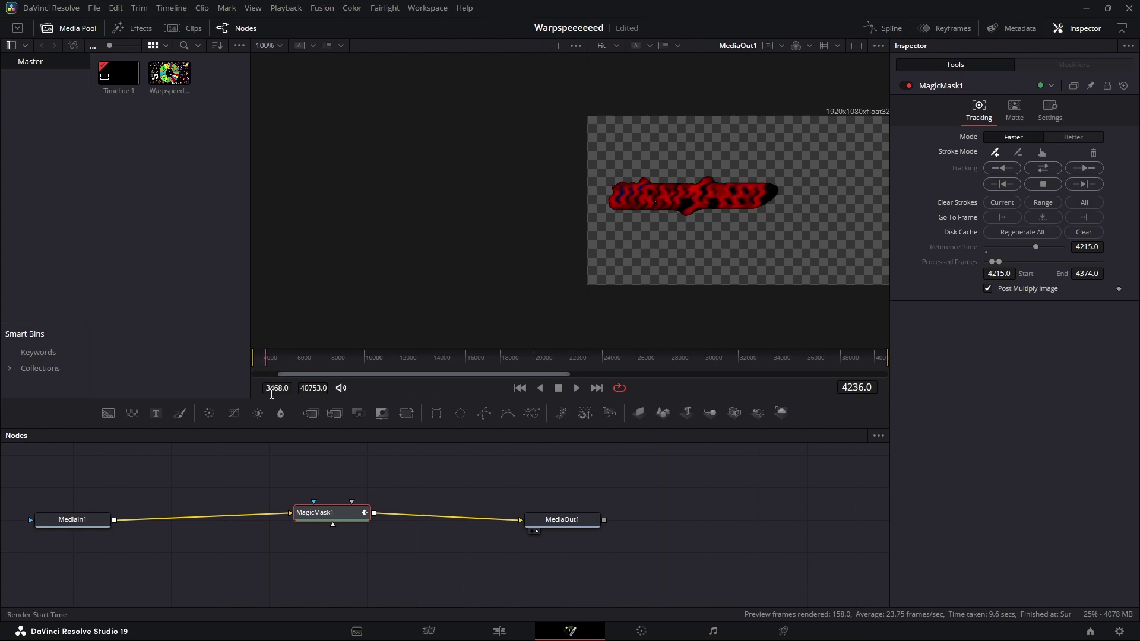
Set the upper clip's Crop Left and Crop Right to 0 on the Edit page, and view the overlaid logo at 01:00:13:00
{"action": "left_click", "coordinate": [500, 631]}
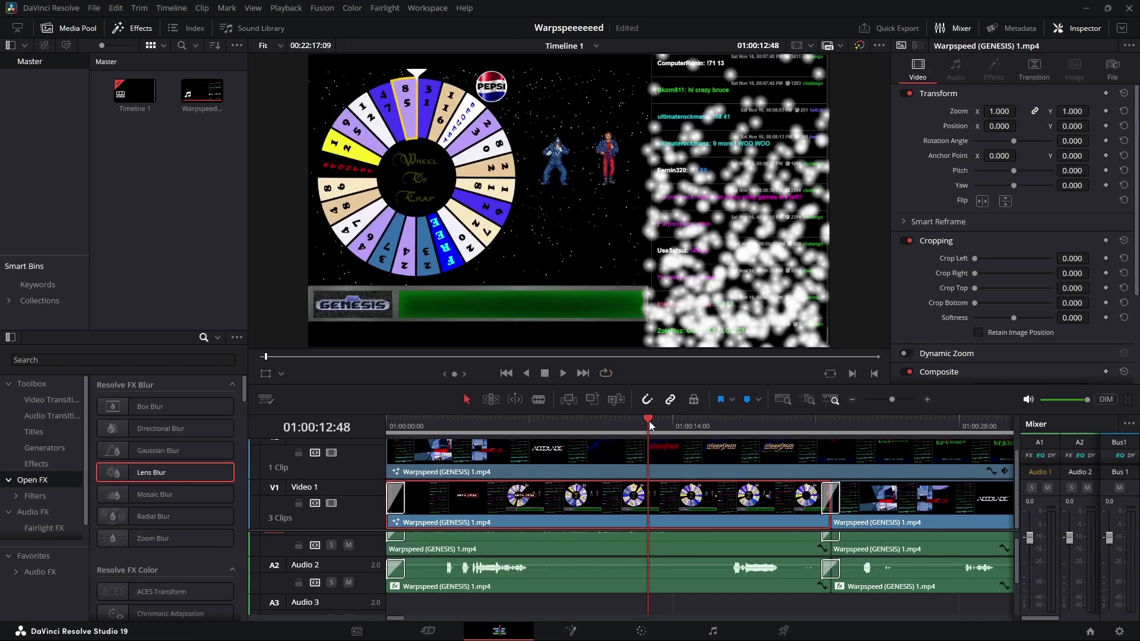
{"action": "left_click", "coordinate": [636, 449]}
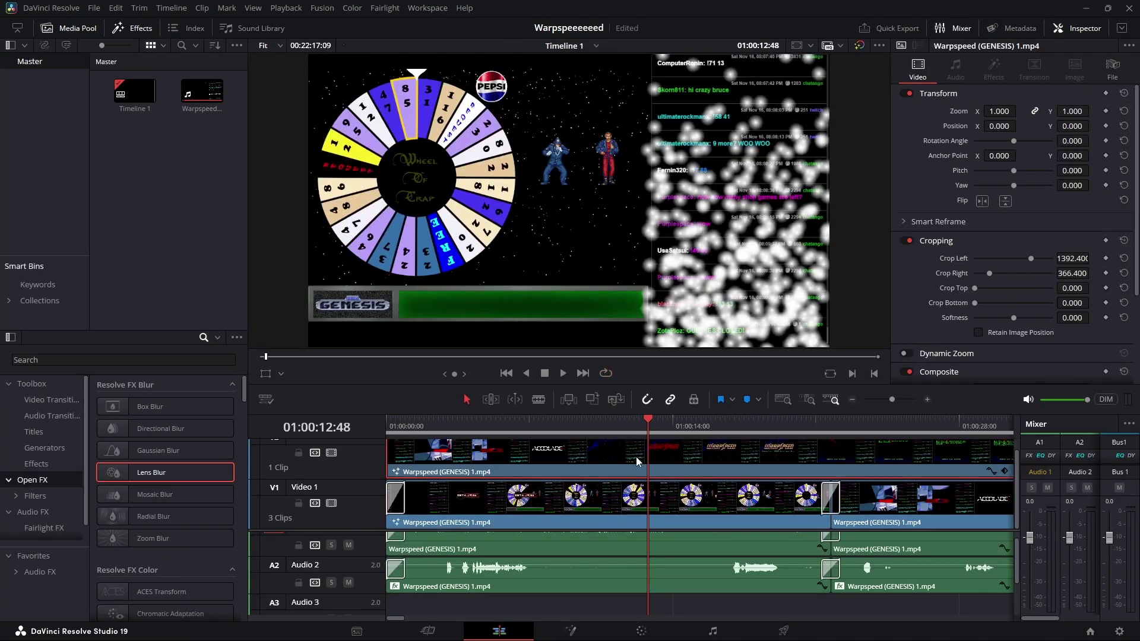
{"action": "left_click_drag", "start_coordinate": [1027, 260], "coordinate": [959, 264]}
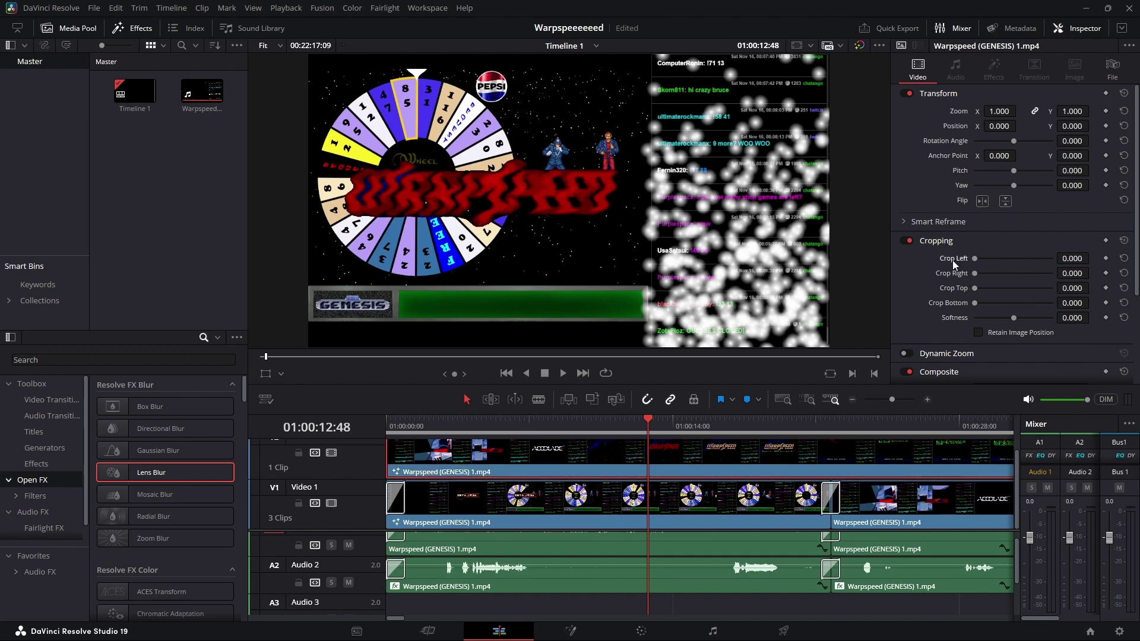
{"action": "mouse_move", "coordinate": [648, 427]}
{"action": "left_mouse_down"}
{"action": "mouse_move", "coordinate": [450, 426]}
{"action": "mouse_move", "coordinate": [661, 427]}
{"action": "mouse_move", "coordinate": [651, 426]}
{"action": "left_mouse_up"}
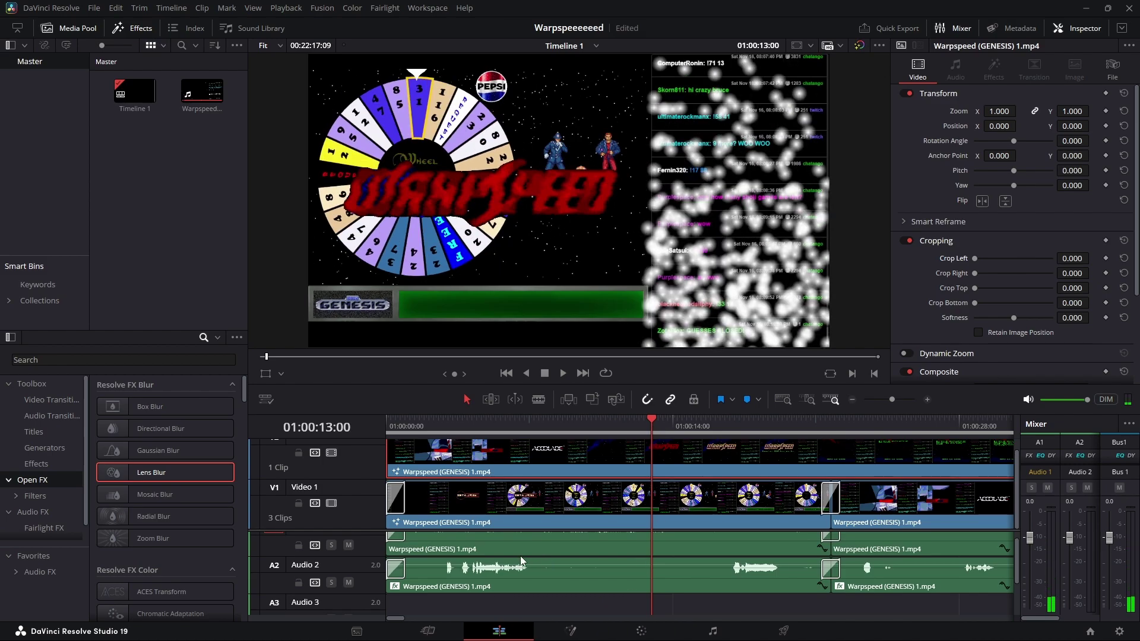
Refine the logo's Magic Mask at frame 4248 with subtract strokes along its outer edge and in the gaps between letters
{"action": "left_click", "coordinate": [568, 632]}
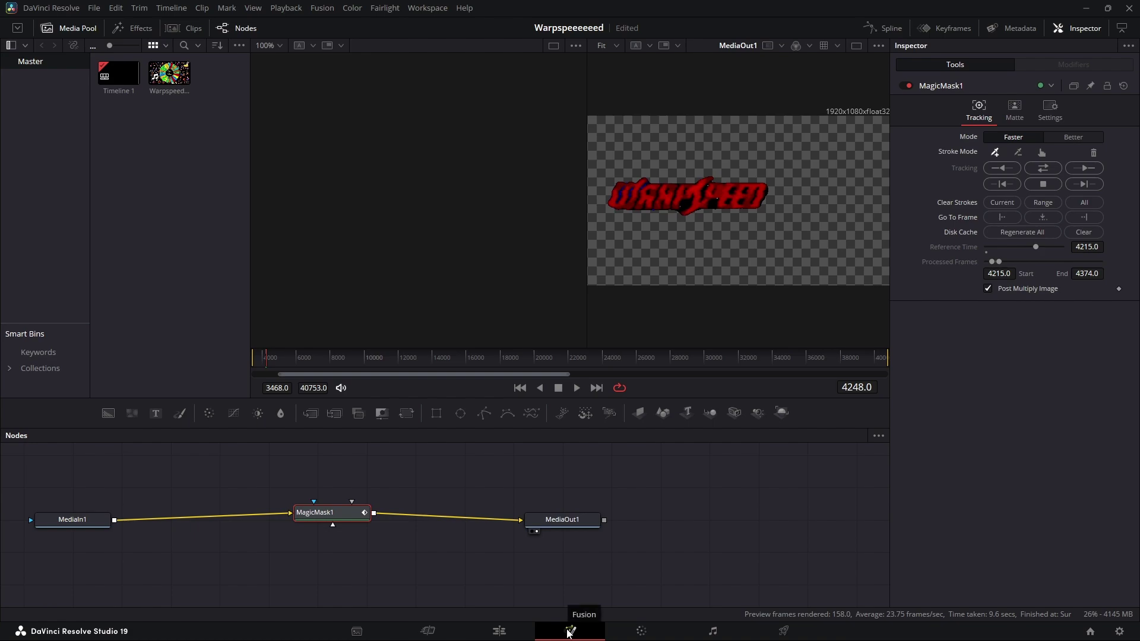
{"action": "scroll", "coordinate": [768, 188], "scroll_direction": "up", "scroll_amount": 1}
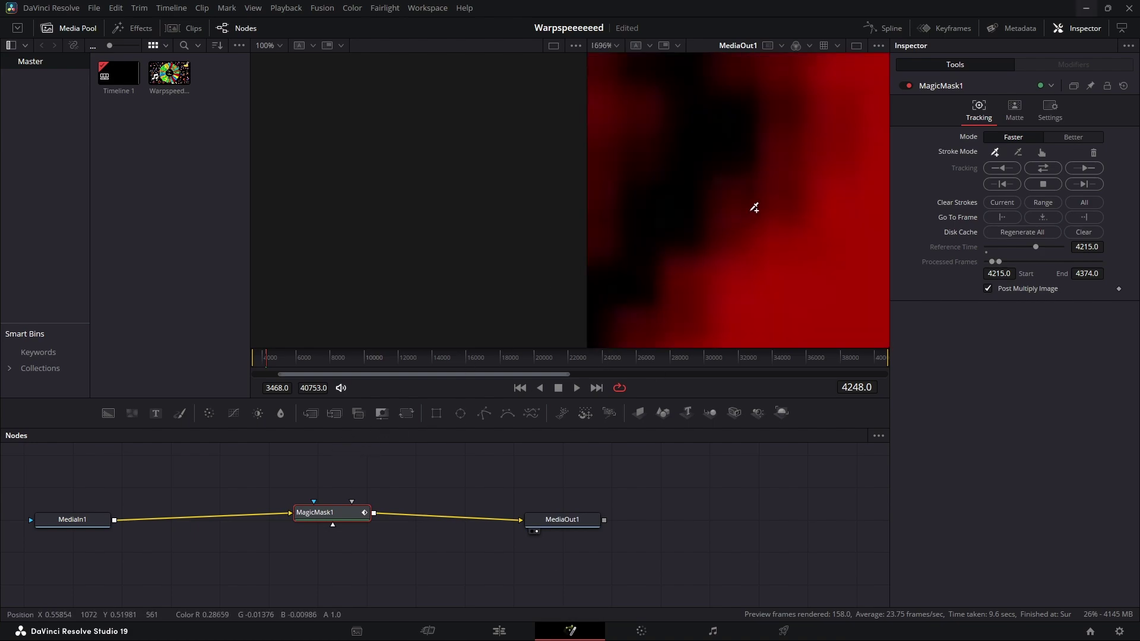
{"action": "scroll", "coordinate": [756, 209], "scroll_direction": "down", "scroll_amount": 5}
{"action": "scroll", "coordinate": [756, 210], "scroll_direction": "down", "scroll_amount": 3}
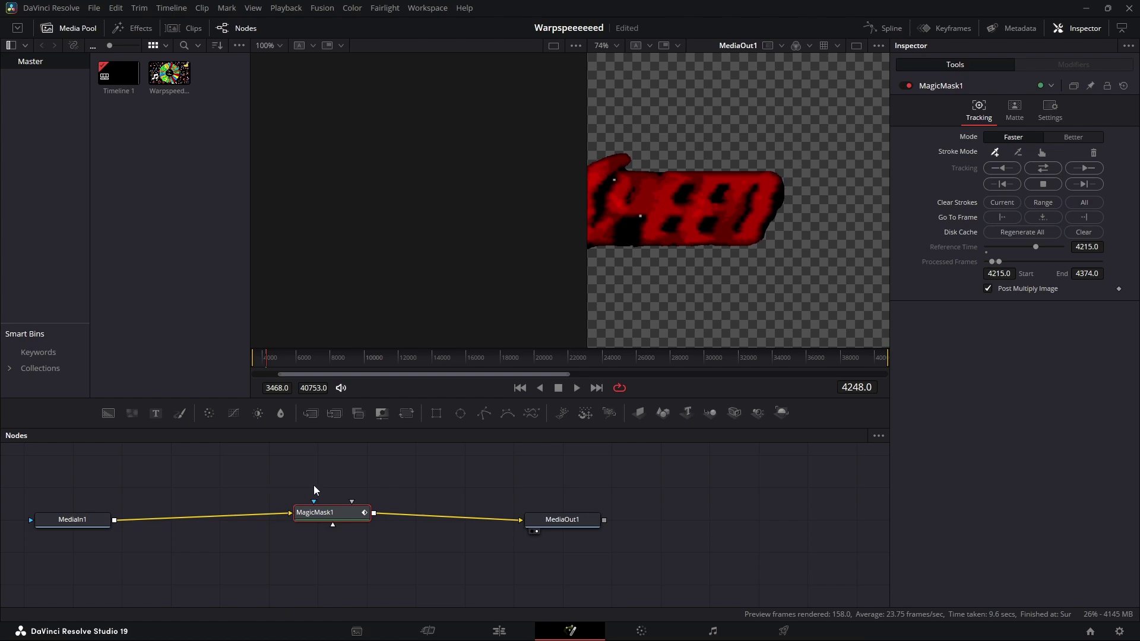
{"action": "left_click", "coordinate": [1017, 153]}
{"action": "left_click_drag", "start_coordinate": [781, 190], "coordinate": [778, 204]}
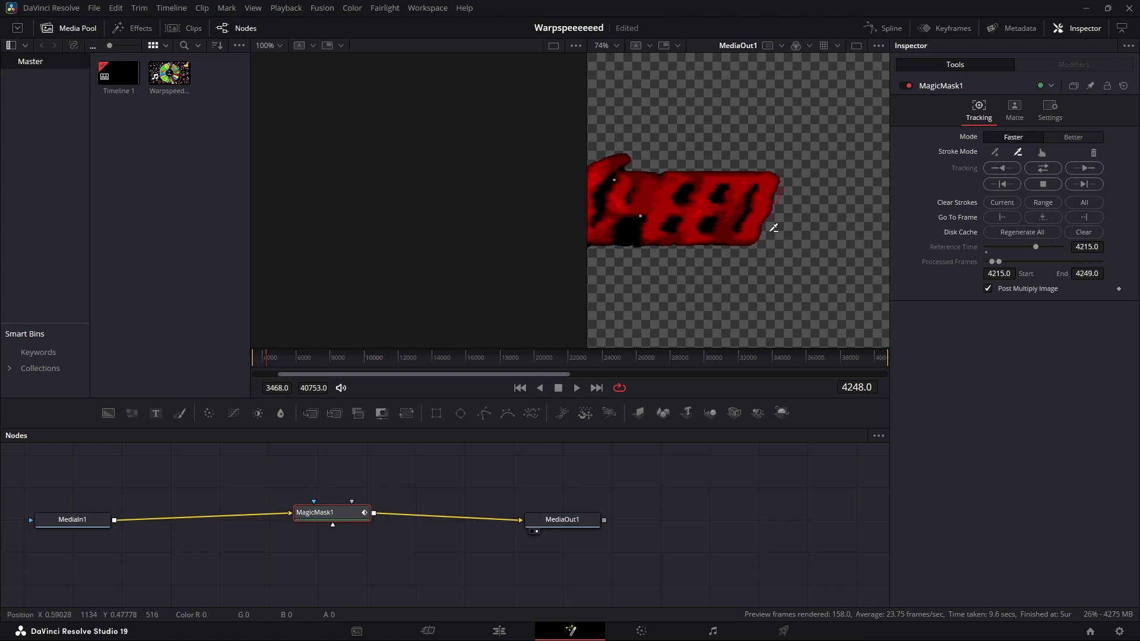
{"action": "left_click_drag", "start_coordinate": [628, 230], "coordinate": [625, 248]}
{"action": "left_click_drag", "start_coordinate": [607, 196], "coordinate": [604, 202]}
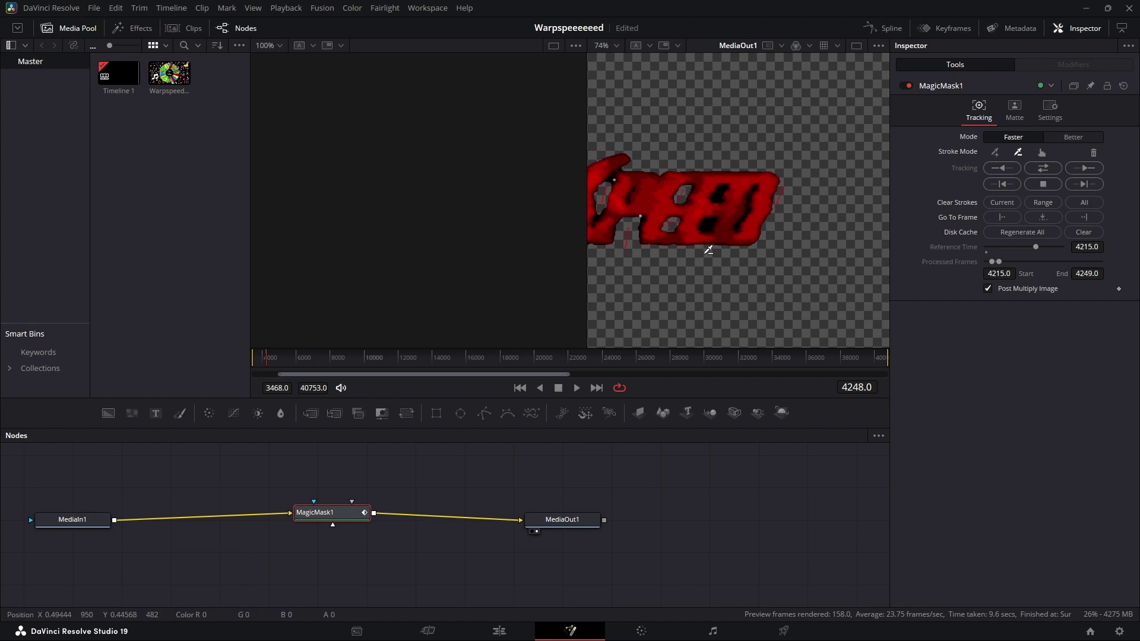
Set MagicMask1's matte Blur to 1.1, Erode/Dilate to 0.001 and Gamma to 0.35
{"action": "left_click", "coordinate": [1014, 111]}
{"action": "left_click_drag", "start_coordinate": [986, 166], "coordinate": [989, 201]}
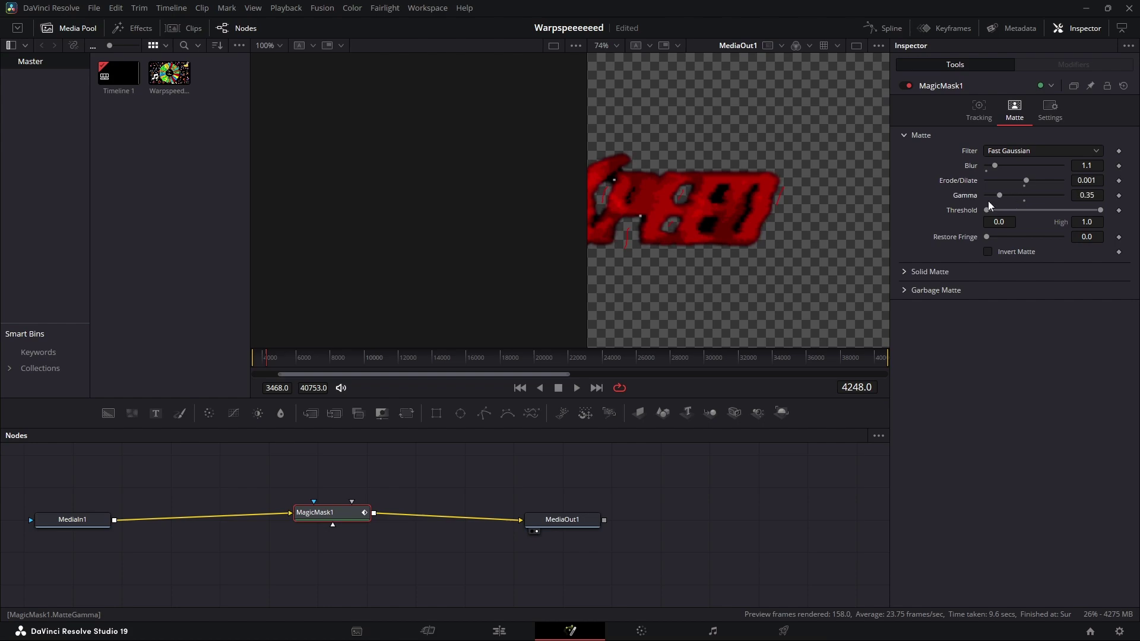
{"action": "key", "text": "ctrl+f"}
{"action": "key", "text": "plus"}
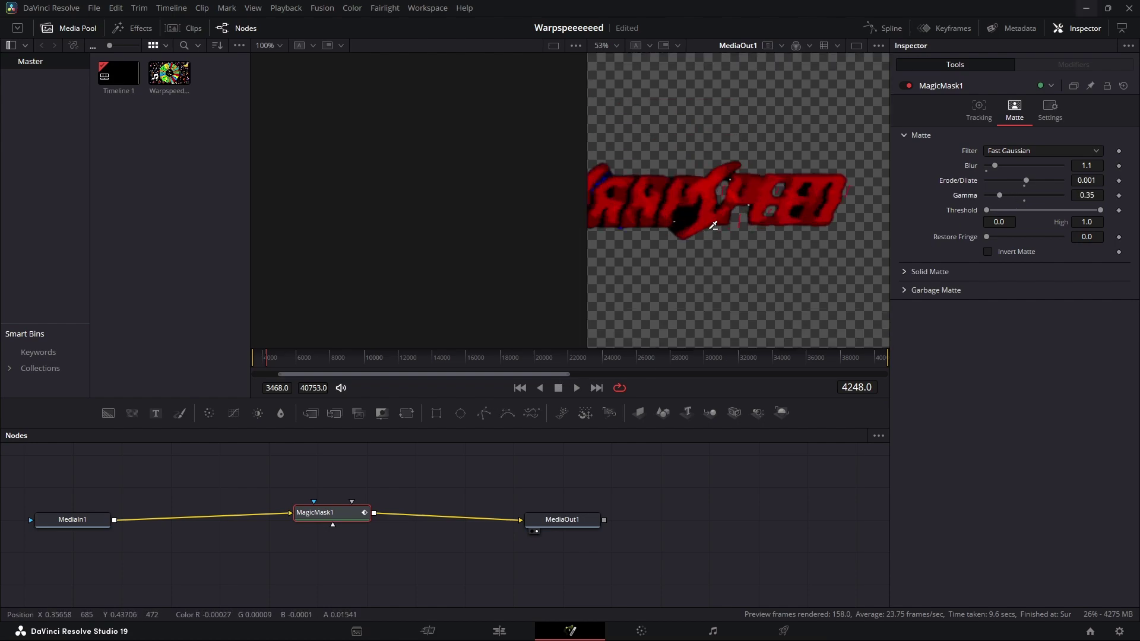
Refine the logo mask at frame 4248 with additional add and subtract strokes at and below the letter S, and view the overlay on the Edit page
{"action": "left_click", "coordinate": [979, 110]}
{"action": "left_click", "coordinate": [996, 154]}
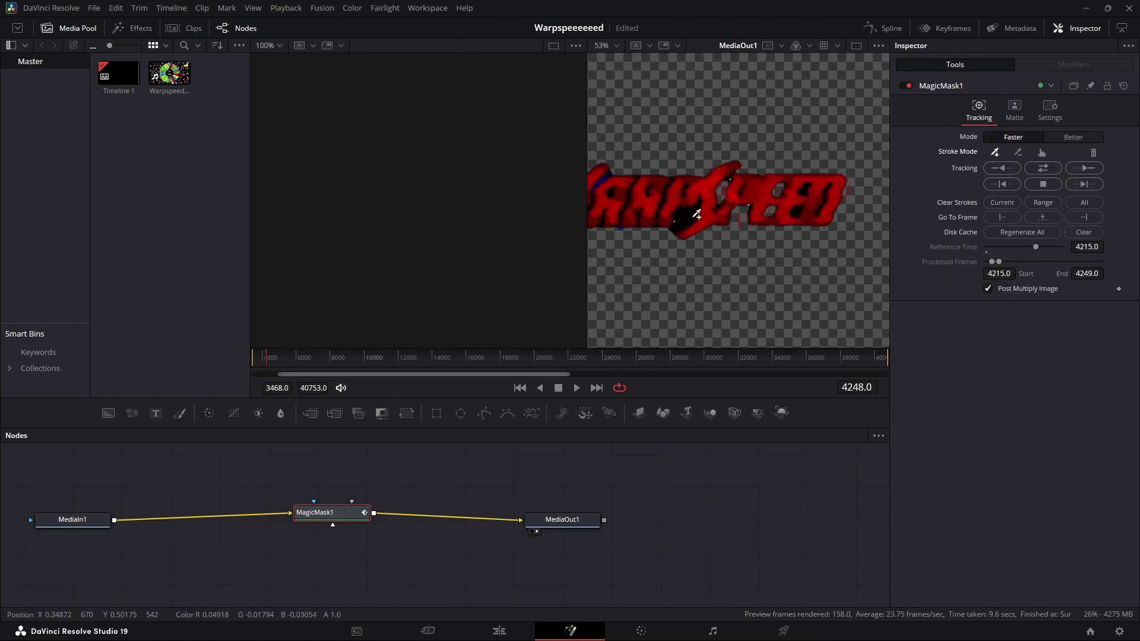
{"action": "left_click_drag", "start_coordinate": [691, 217], "coordinate": [683, 221]}
{"action": "left_click", "coordinate": [1018, 153]}
{"action": "mouse_move", "coordinate": [686, 218]}
{"action": "left_mouse_down"}
{"action": "mouse_move", "coordinate": [680, 286]}
{"action": "mouse_move", "coordinate": [804, 247]}
{"action": "left_mouse_up"}
{"action": "left_click", "coordinate": [995, 152]}
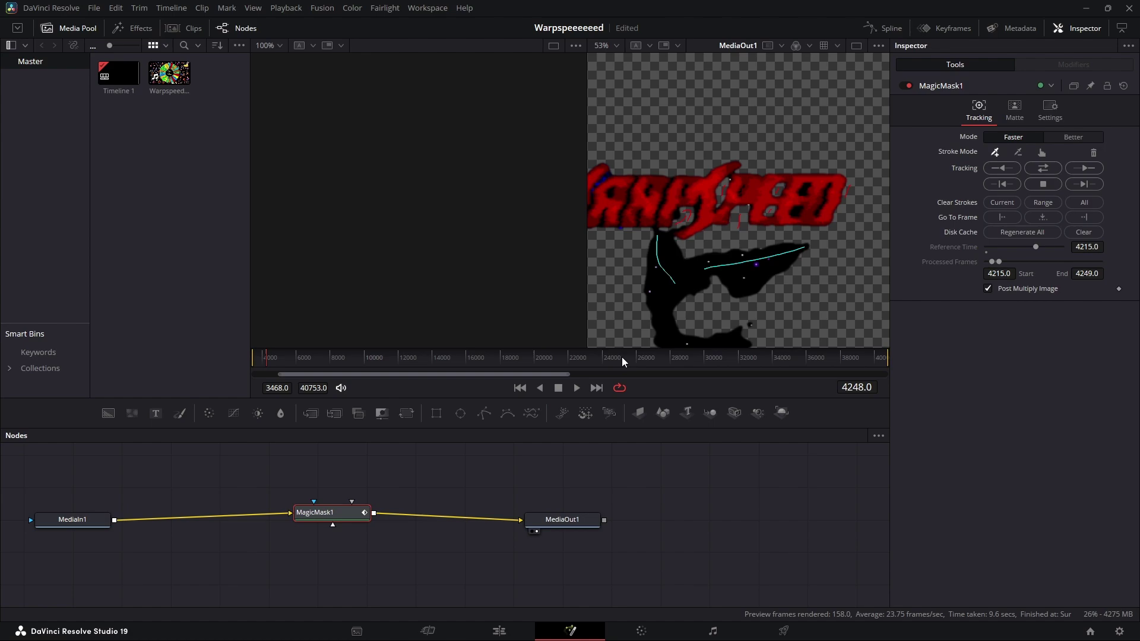
{"action": "scroll", "coordinate": [856, 236], "scroll_direction": "down", "scroll_amount": 5}
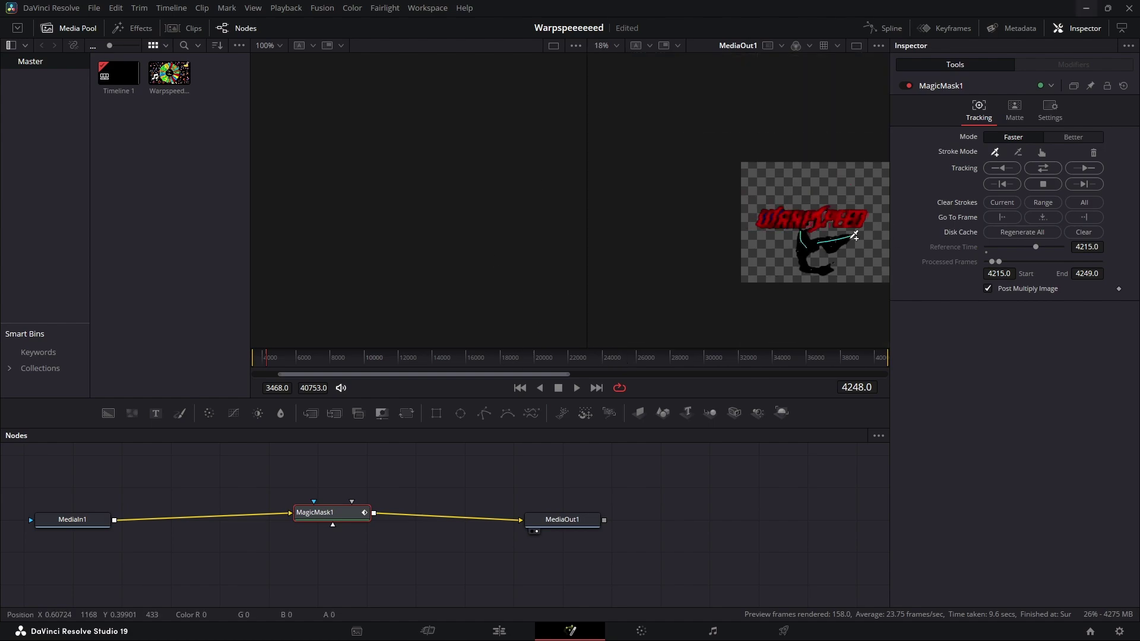
{"action": "scroll", "coordinate": [879, 225], "scroll_direction": "right", "scroll_amount": 3}
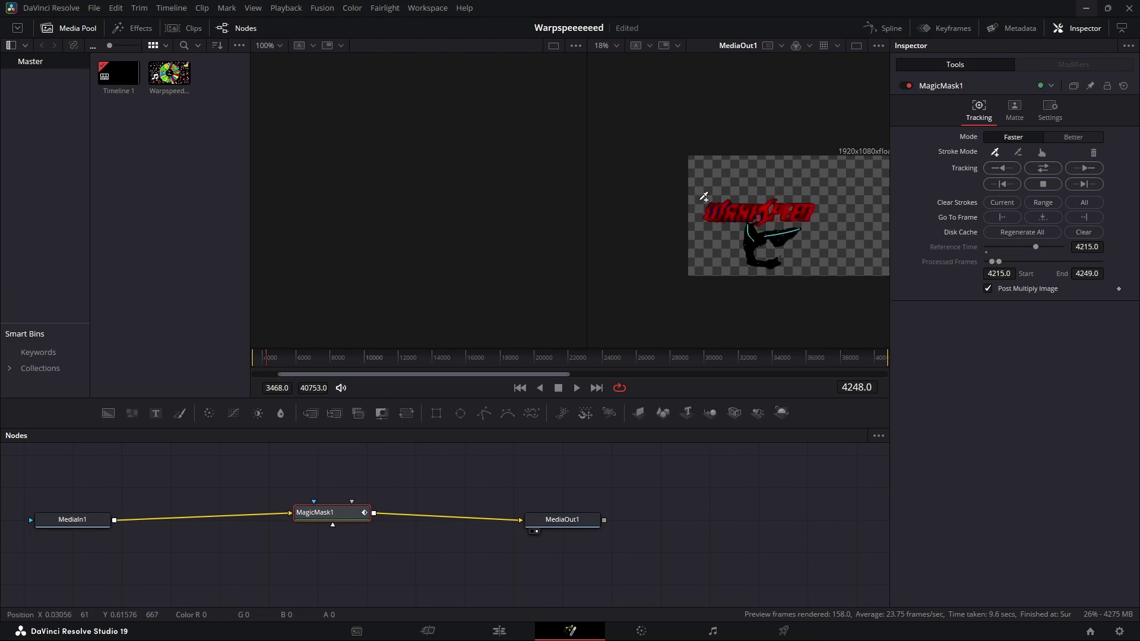
{"action": "scroll", "coordinate": [801, 206], "scroll_direction": "up", "scroll_amount": 2}
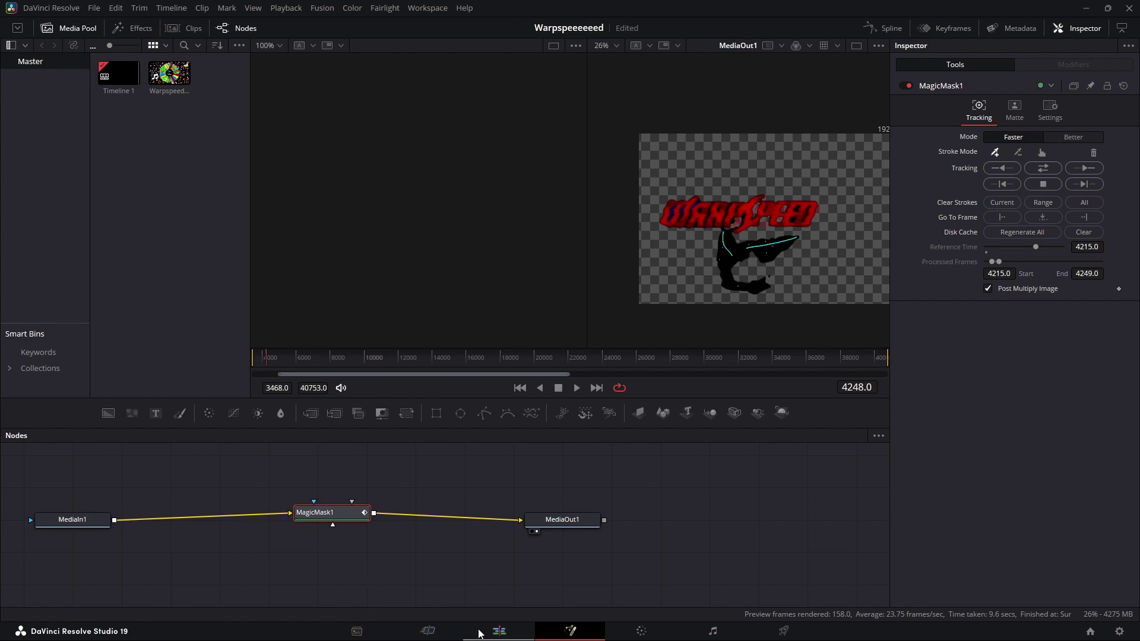
{"action": "left_click", "coordinate": [499, 632]}
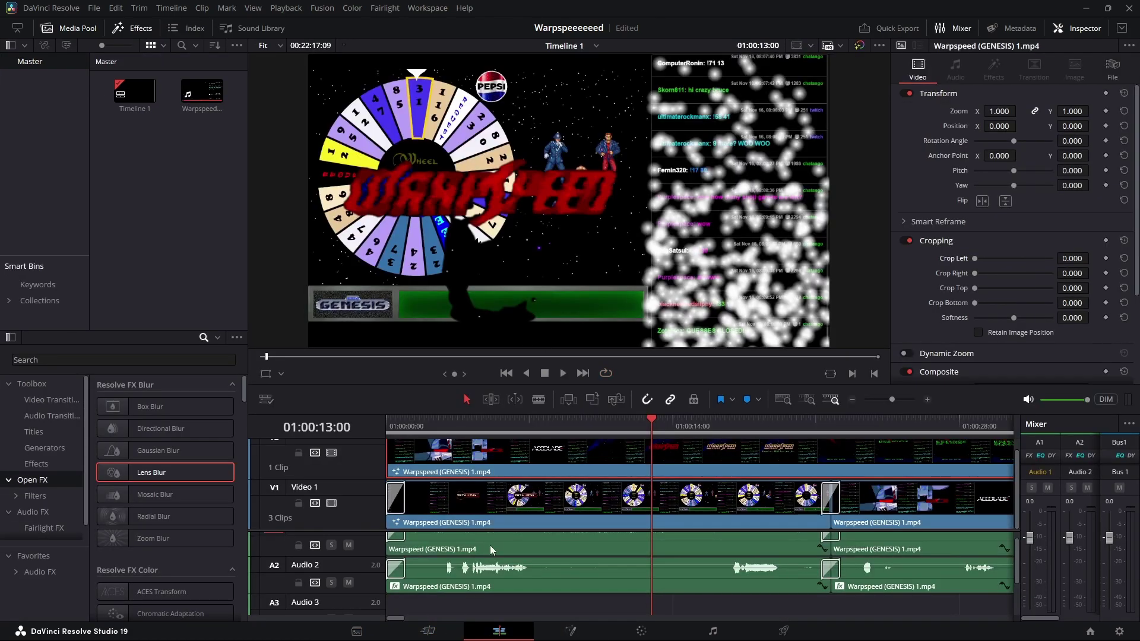
Split the Video 1 clip into short pieces on both sides of 01:00:10:35
{"action": "mouse_move", "coordinate": [625, 423]}
{"action": "left_mouse_down"}
{"action": "mouse_move", "coordinate": [515, 422]}
{"action": "mouse_move", "coordinate": [602, 421]}
{"action": "left_mouse_up"}
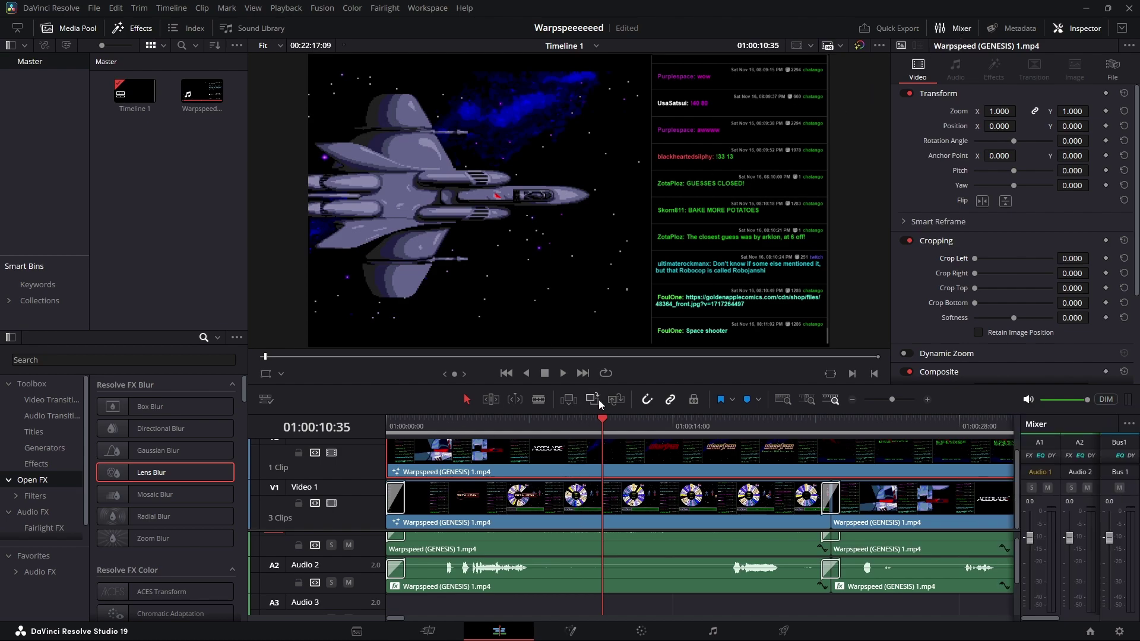
{"action": "left_click", "coordinate": [539, 399]}
{"action": "left_click", "coordinate": [582, 502]}
{"action": "left_click", "coordinate": [619, 506]}
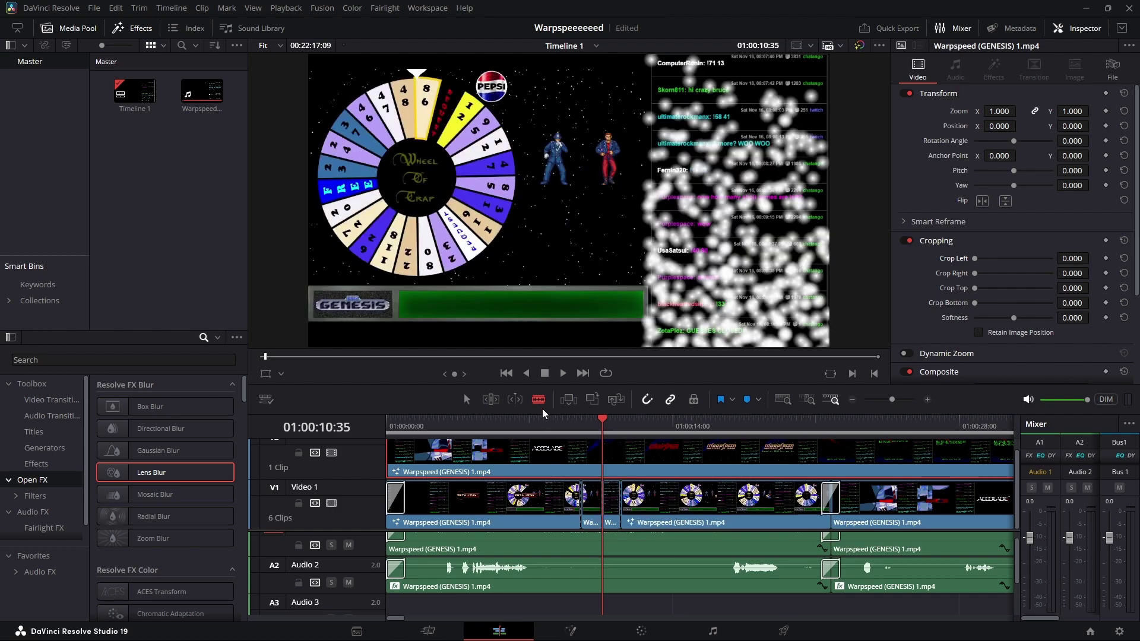
{"action": "left_click", "coordinate": [609, 506]}
{"action": "left_click", "coordinate": [612, 514]}
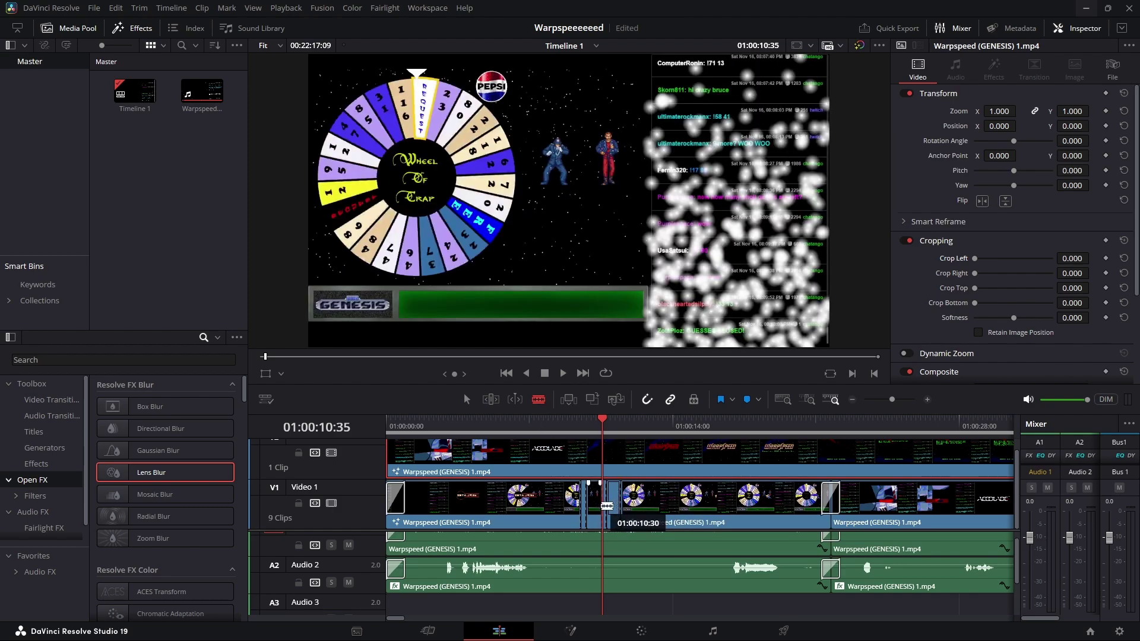
Delete the short Video 1 pieces around 01:00:10:35, leaving a gap between the neighbouring clips
{"action": "key", "text": "a"}
{"action": "left_click", "coordinate": [614, 501]}
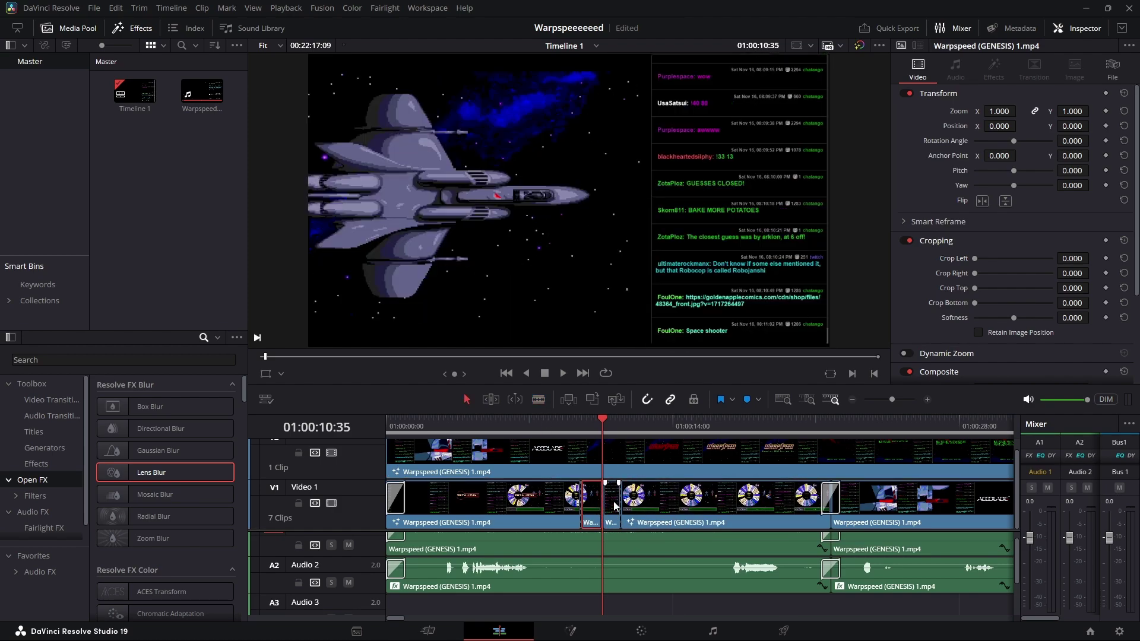
{"action": "key", "text": "Delete"}
{"action": "key", "text": "ctrl+z"}
{"action": "key", "text": "BackSpace"}
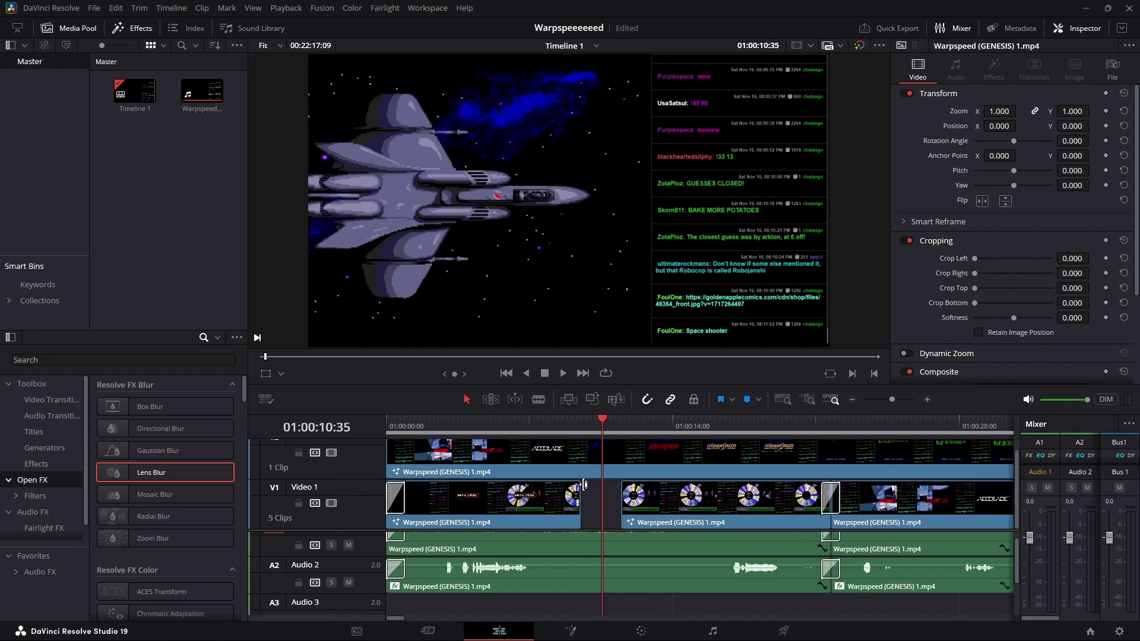
Split the clips on the upper video track, Video 1 and both audio tracks at two matching points around 01:00:07:00
{"action": "left_click", "coordinate": [539, 399]}
{"action": "left_click", "coordinate": [514, 458]}
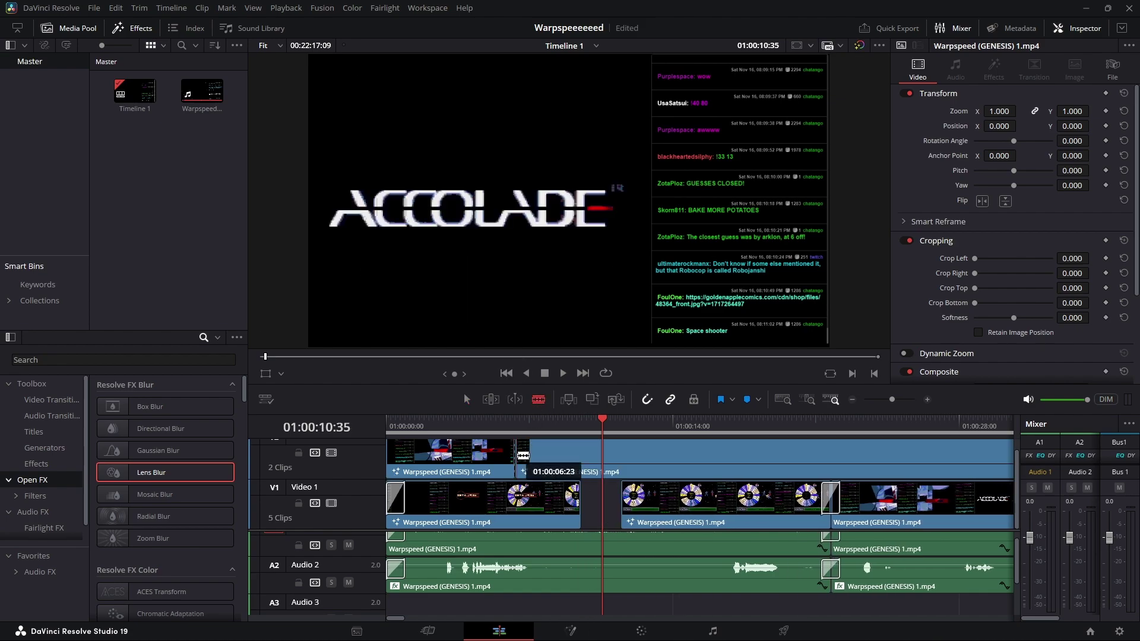
{"action": "left_click", "coordinate": [532, 457]}
{"action": "left_click", "coordinate": [532, 502]}
{"action": "left_click", "coordinate": [514, 502]}
{"action": "left_click", "coordinate": [531, 543]}
{"action": "left_click", "coordinate": [515, 543]}
{"action": "left_click", "coordinate": [532, 570]}
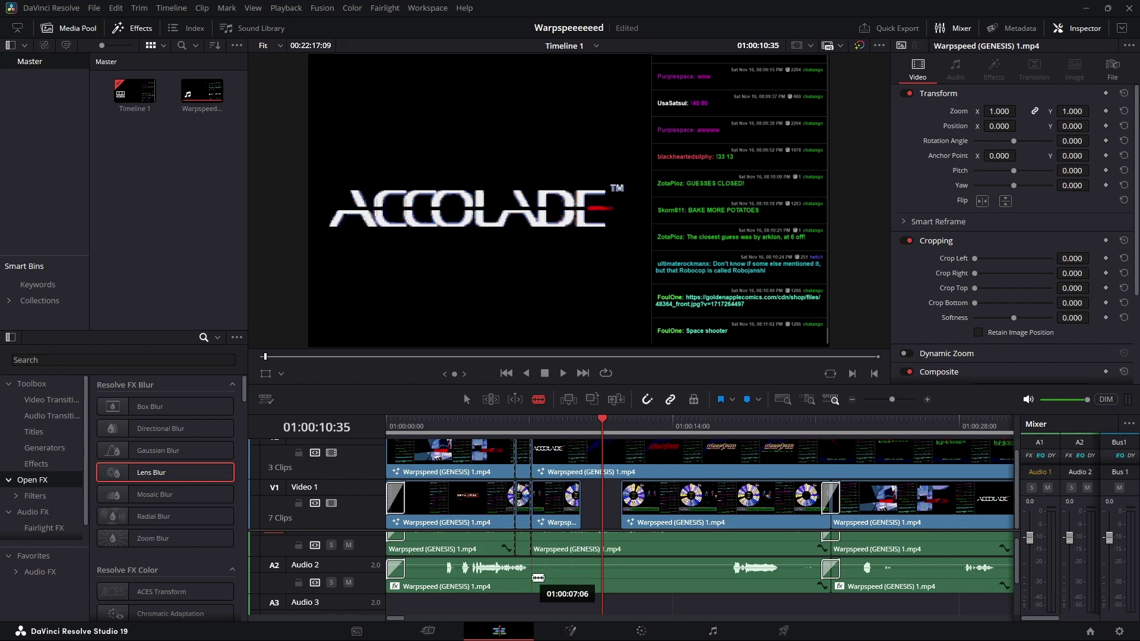
{"action": "left_click", "coordinate": [516, 572]}
Ripple-delete the short section between the two cuts across the video and audio tracks, closing the gap
{"action": "left_click", "coordinate": [523, 457]}
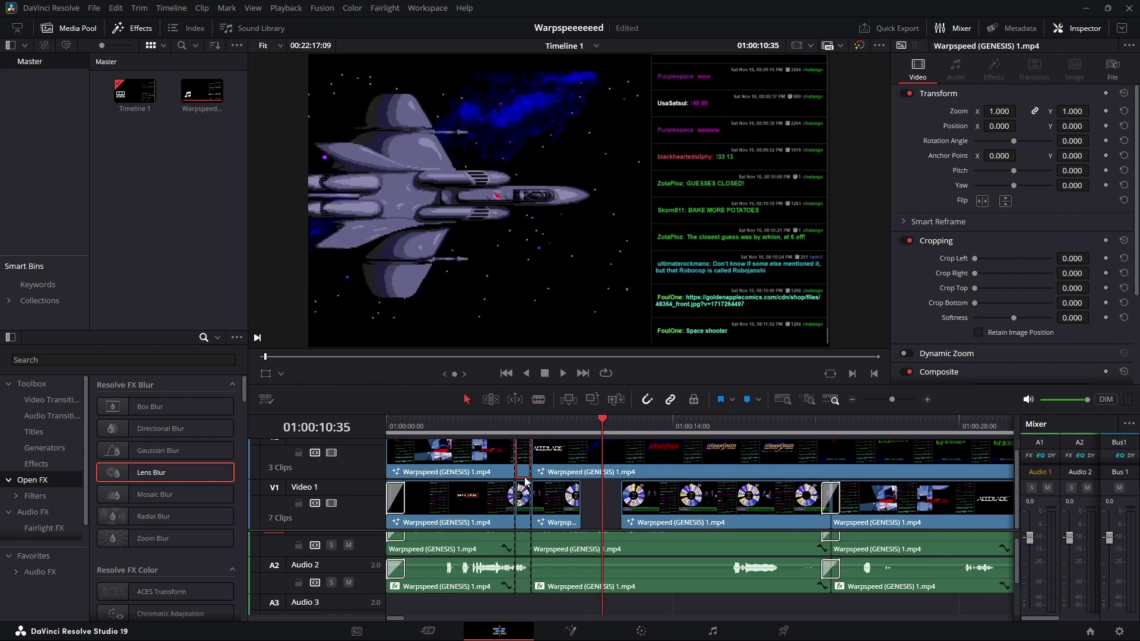
{"action": "left_click", "coordinate": [526, 547], "text": "ctrl"}
{"action": "key", "text": "Delete"}
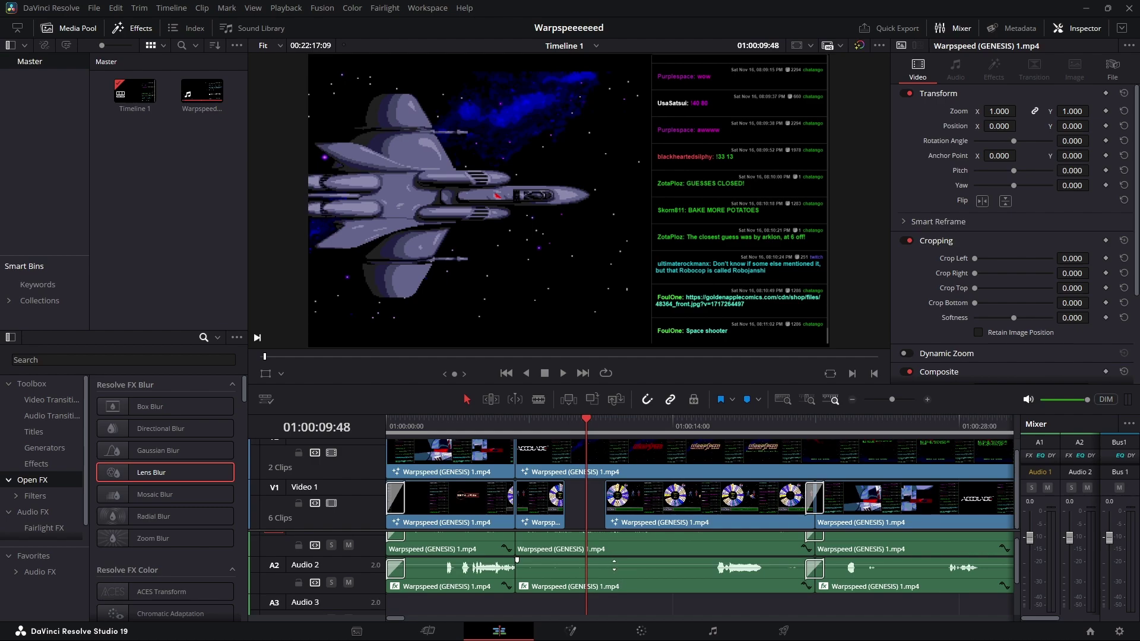
Adjust the volume of the Audio 2 clip after the cut up and down, finishing at -4.7
{"action": "left_click_drag", "start_coordinate": [614, 564], "coordinate": [617, 561]}
{"action": "left_click", "coordinate": [618, 577]}
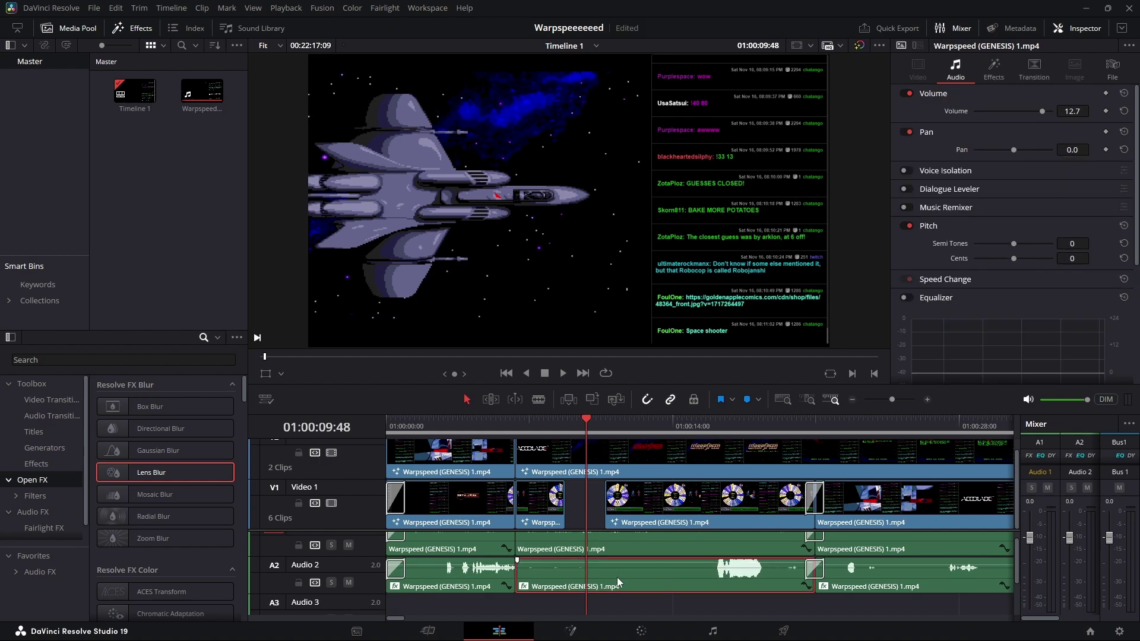
{"action": "mouse_move", "coordinate": [1045, 111]}
{"action": "left_mouse_down"}
{"action": "mouse_move", "coordinate": [1017, 112]}
{"action": "mouse_move", "coordinate": [1042, 112]}
{"action": "left_mouse_up"}
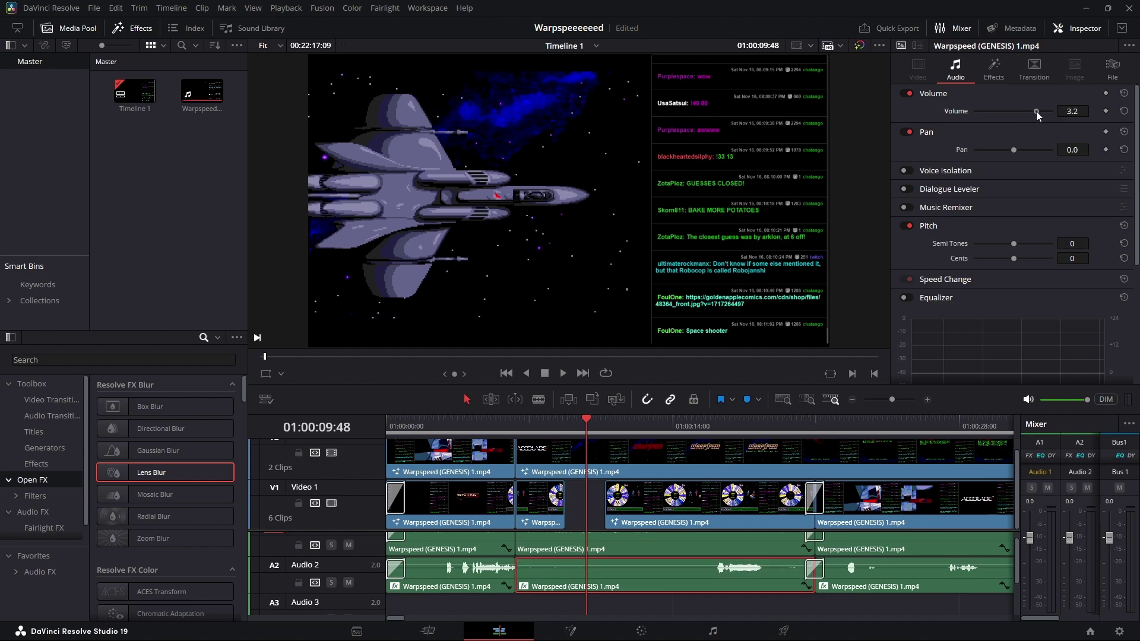
{"action": "left_click_drag", "start_coordinate": [616, 564], "coordinate": [615, 567]}
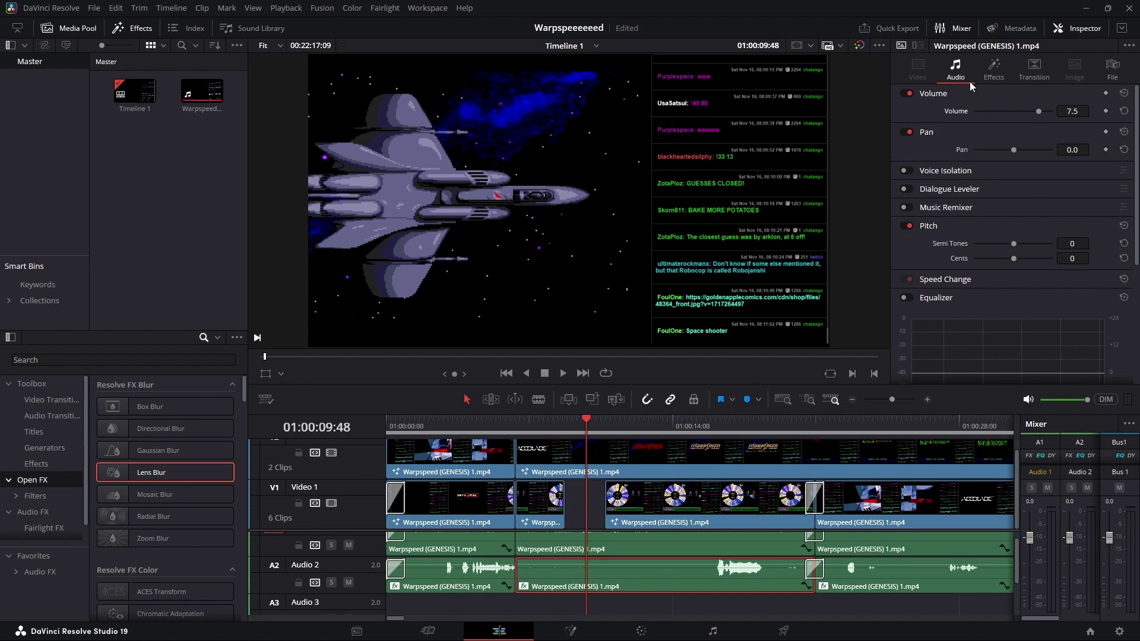
{"action": "mouse_move", "coordinate": [1039, 111]}
{"action": "left_mouse_down"}
{"action": "mouse_move", "coordinate": [1020, 109]}
{"action": "mouse_move", "coordinate": [1031, 108]}
{"action": "left_mouse_up"}
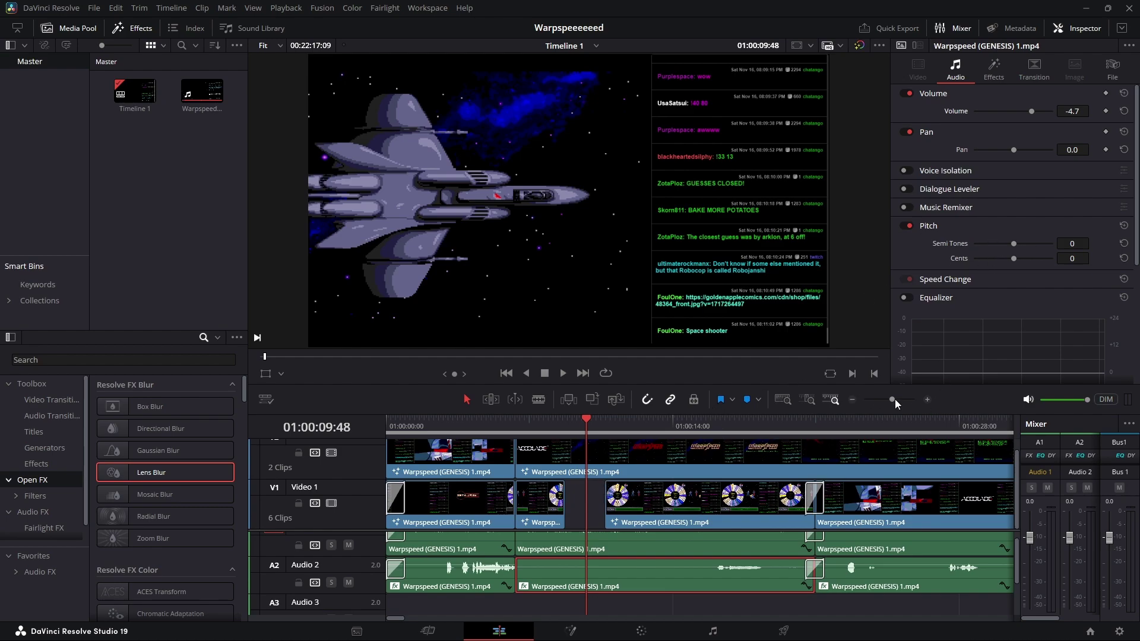
Change the speed of the last Video 1 clip to 200%
{"action": "left_click_drag", "start_coordinate": [893, 400], "coordinate": [870, 407]}
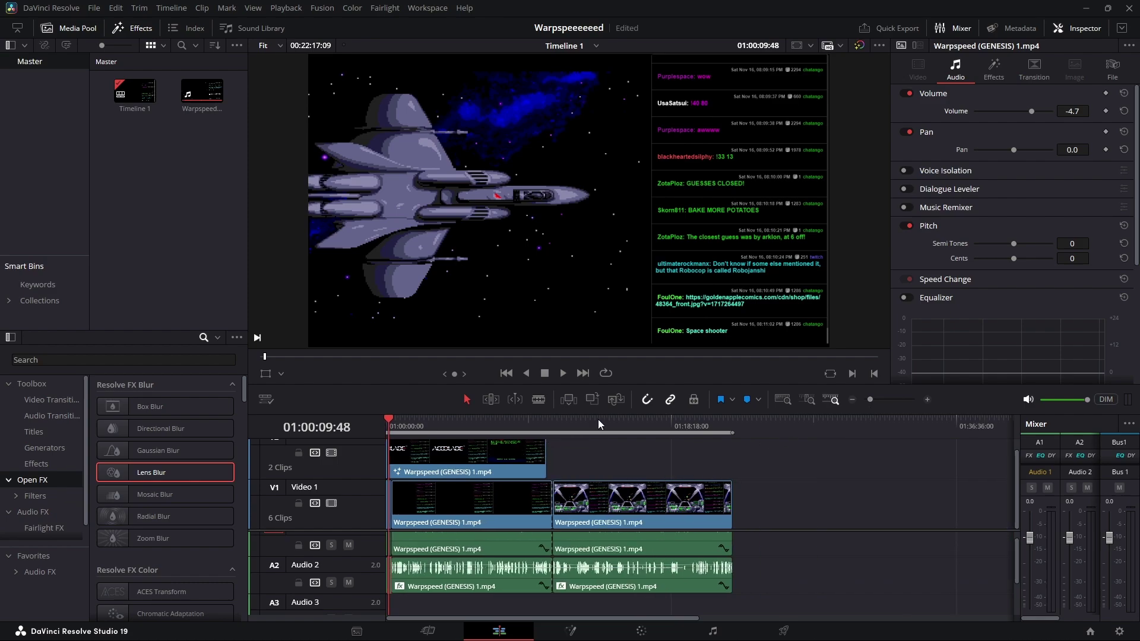
{"action": "left_click_drag", "start_coordinate": [606, 422], "coordinate": [651, 424]}
{"action": "left_click", "coordinate": [670, 507]}
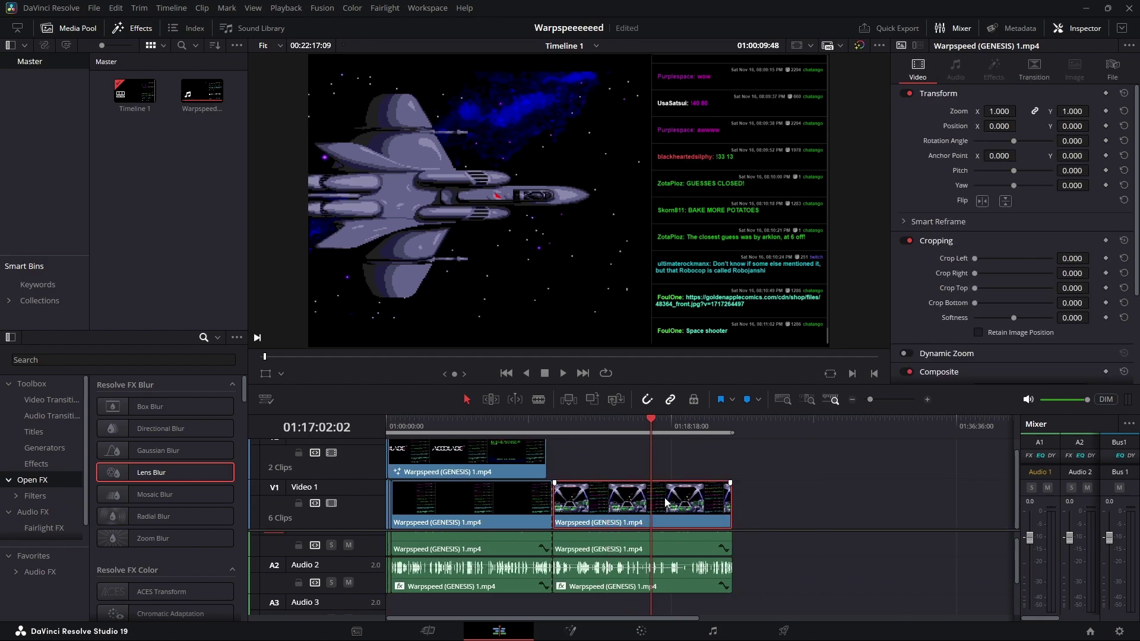
{"action": "right_click", "coordinate": [662, 501]}
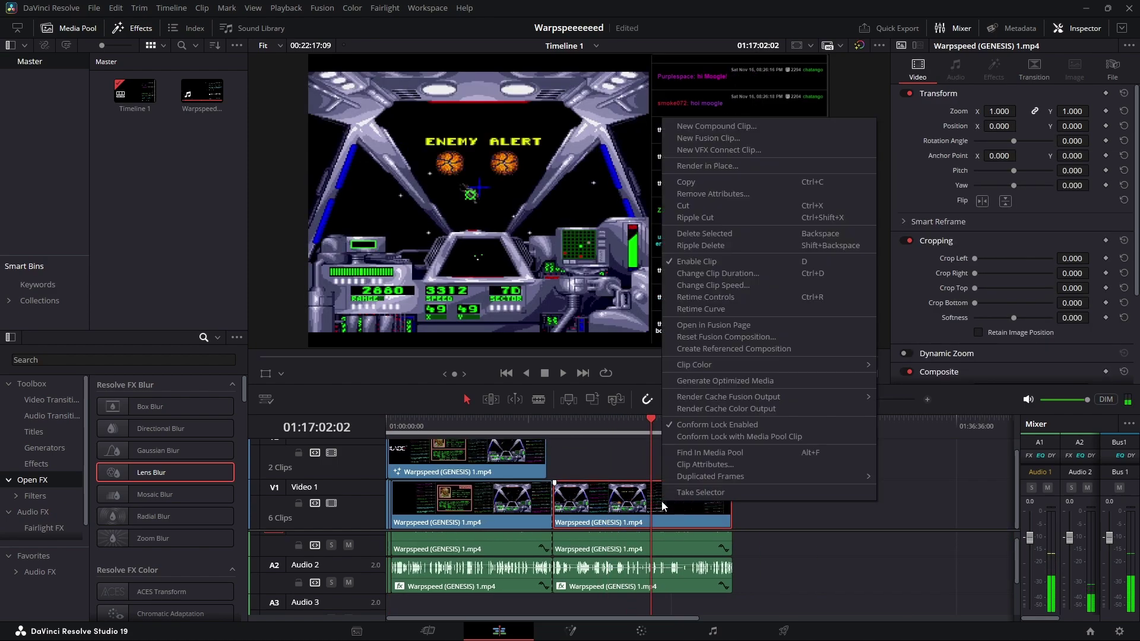
{"action": "left_click", "coordinate": [711, 285]}
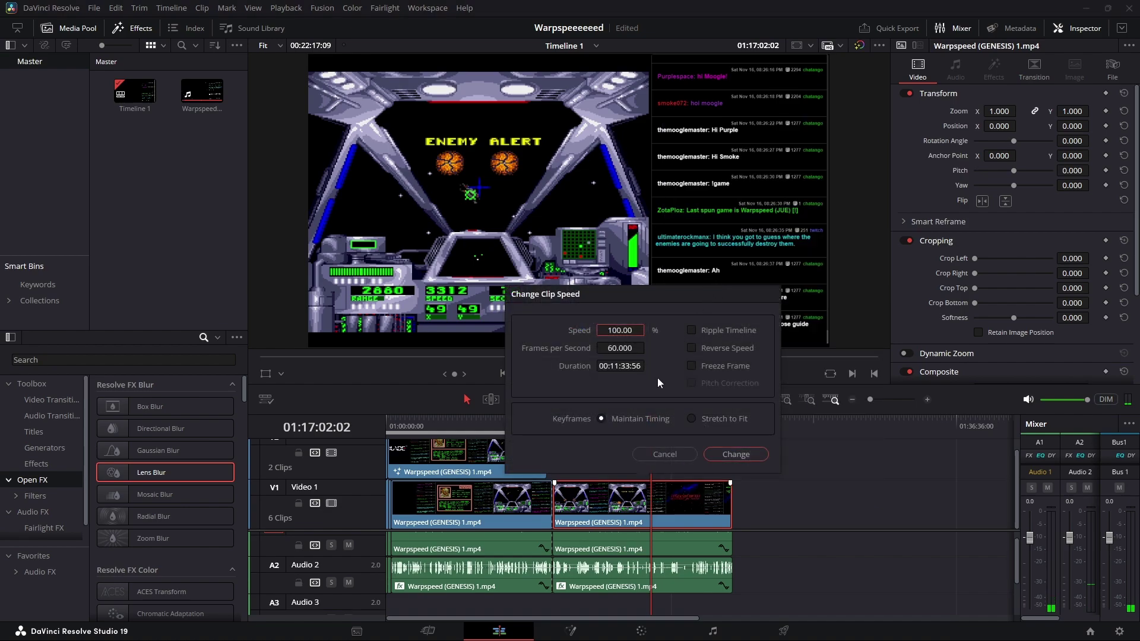
{"action": "left_click", "coordinate": [611, 330]}
{"action": "type", "text": "200"}
{"action": "key", "text": "Return"}
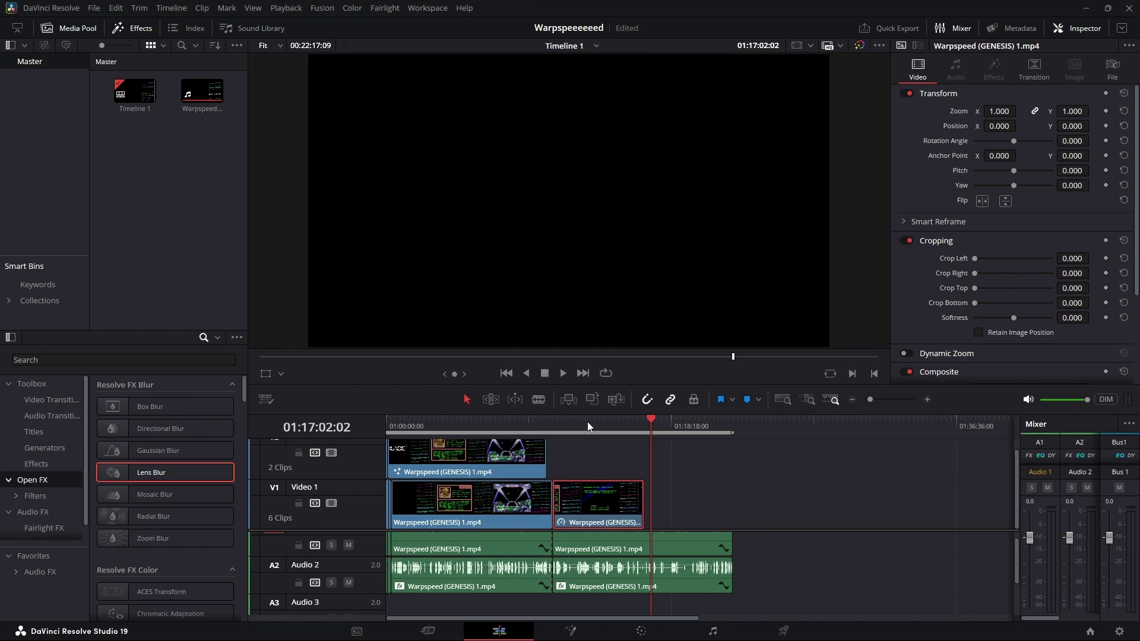
Select the two audio clips beneath the sped-up video and change their speed to 200%, keeping Pitch Correction on
{"action": "left_click", "coordinate": [587, 422]}
{"action": "left_click_drag", "start_coordinate": [595, 426], "coordinate": [611, 427]}
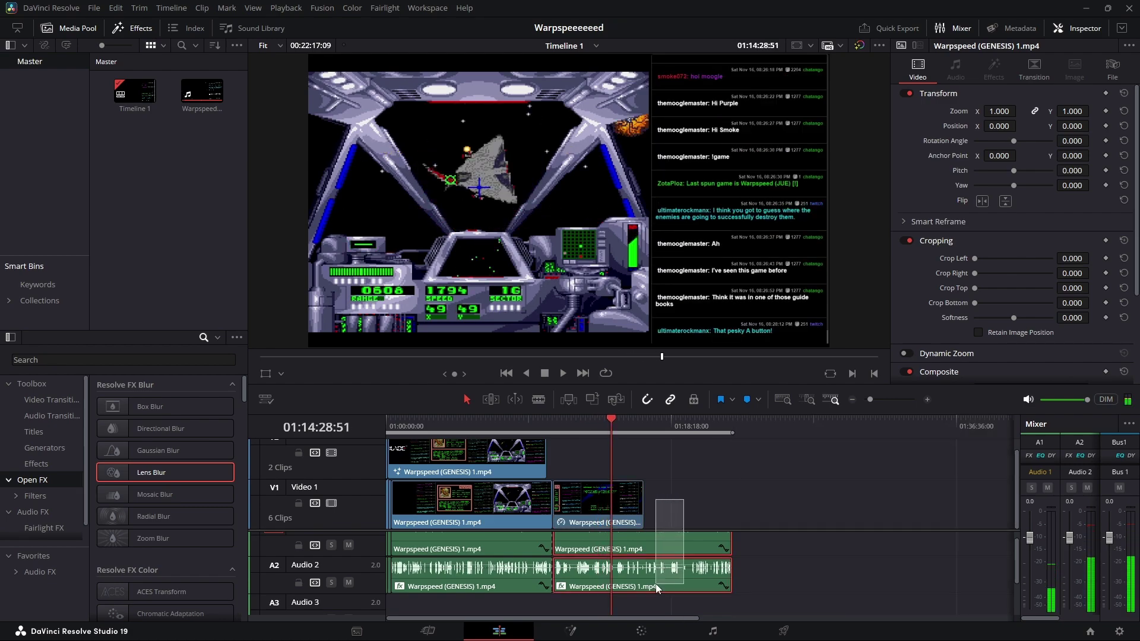
{"action": "right_click", "coordinate": [662, 570]}
{"action": "left_click", "coordinate": [703, 399]}
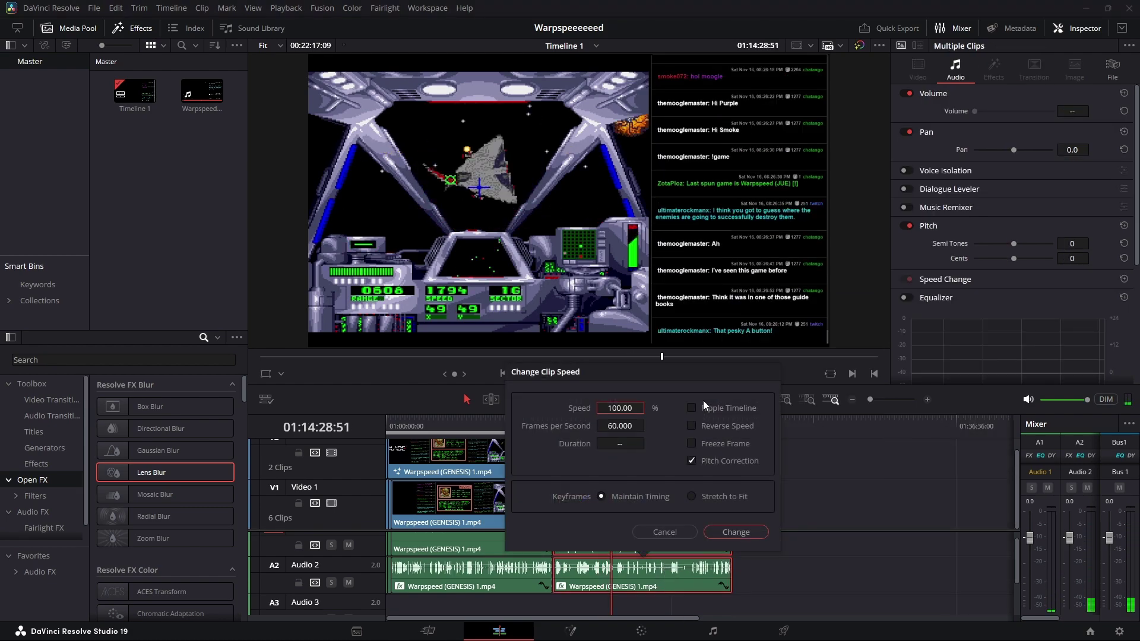
{"action": "double_click", "coordinate": [621, 409]}
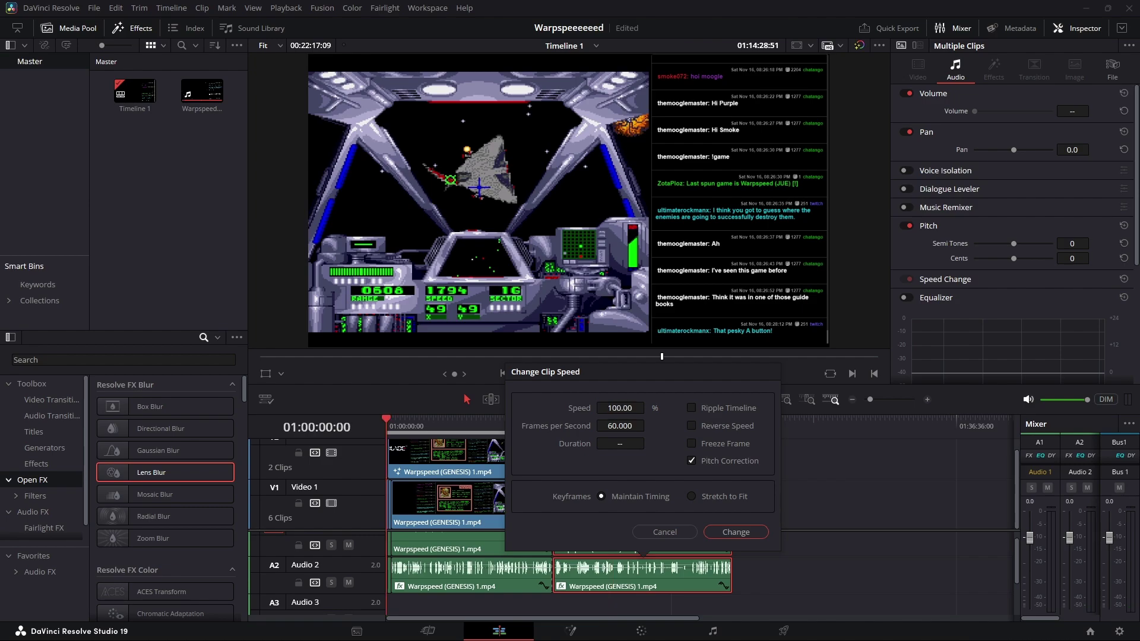
{"action": "type", "text": "200"}
{"action": "key", "text": "Return"}
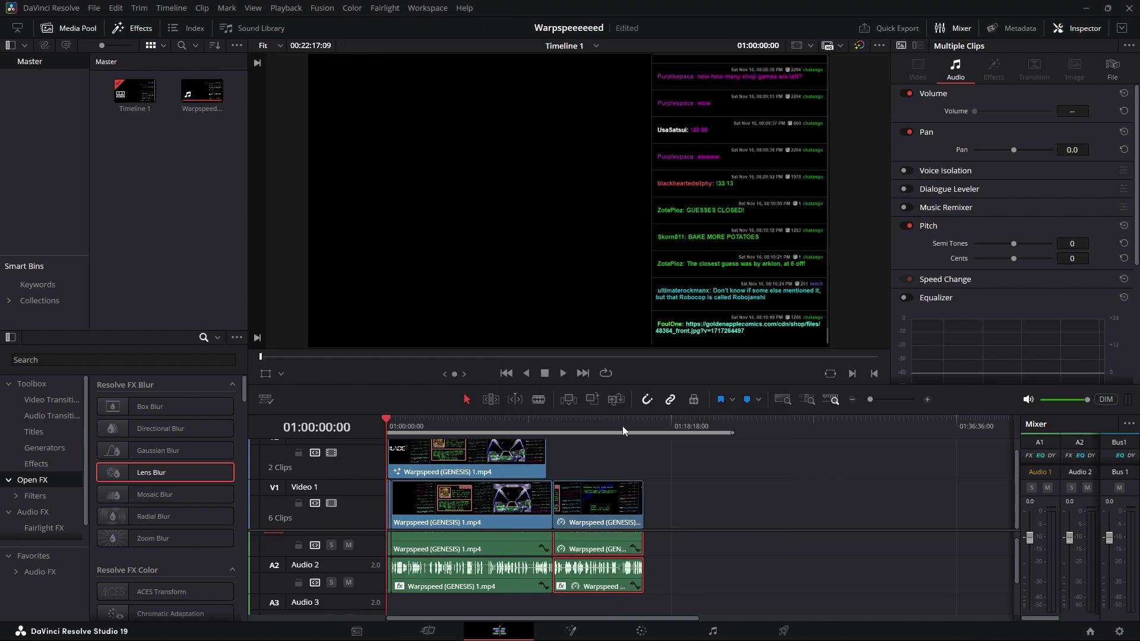
Scrub through the sped-up clips up to 01:12:50:32, and examine the earlier footage at 01:03:44:04
{"action": "left_click_drag", "start_coordinate": [587, 422], "coordinate": [599, 423]}
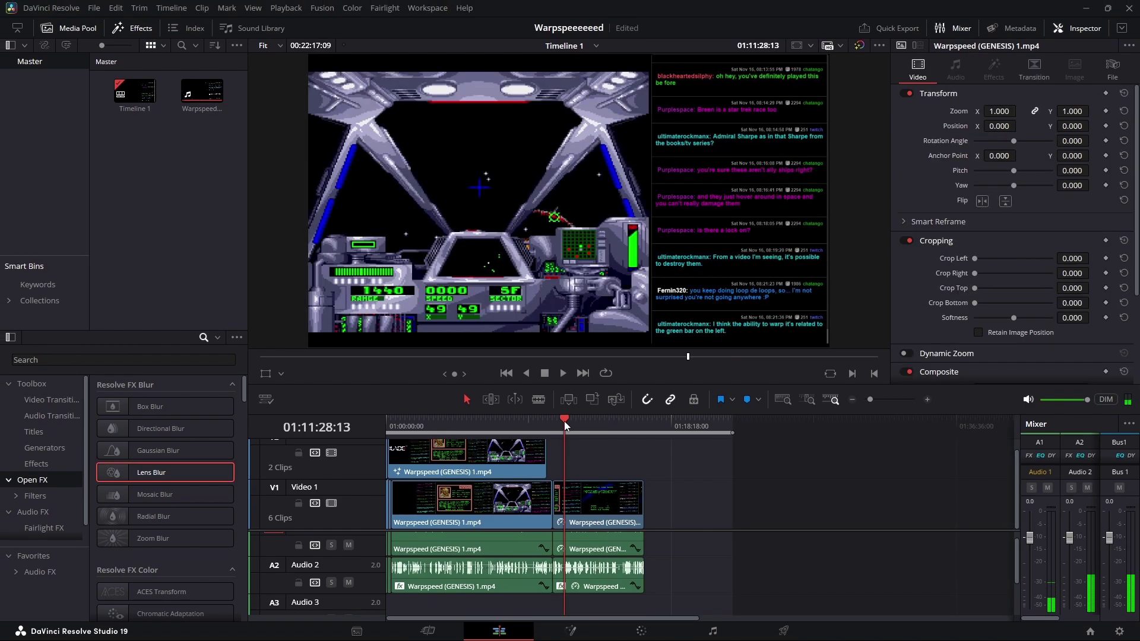
{"action": "mouse_move", "coordinate": [572, 426]}
{"action": "left_mouse_down"}
{"action": "mouse_move", "coordinate": [599, 429]}
{"action": "mouse_move", "coordinate": [591, 431]}
{"action": "left_mouse_up"}
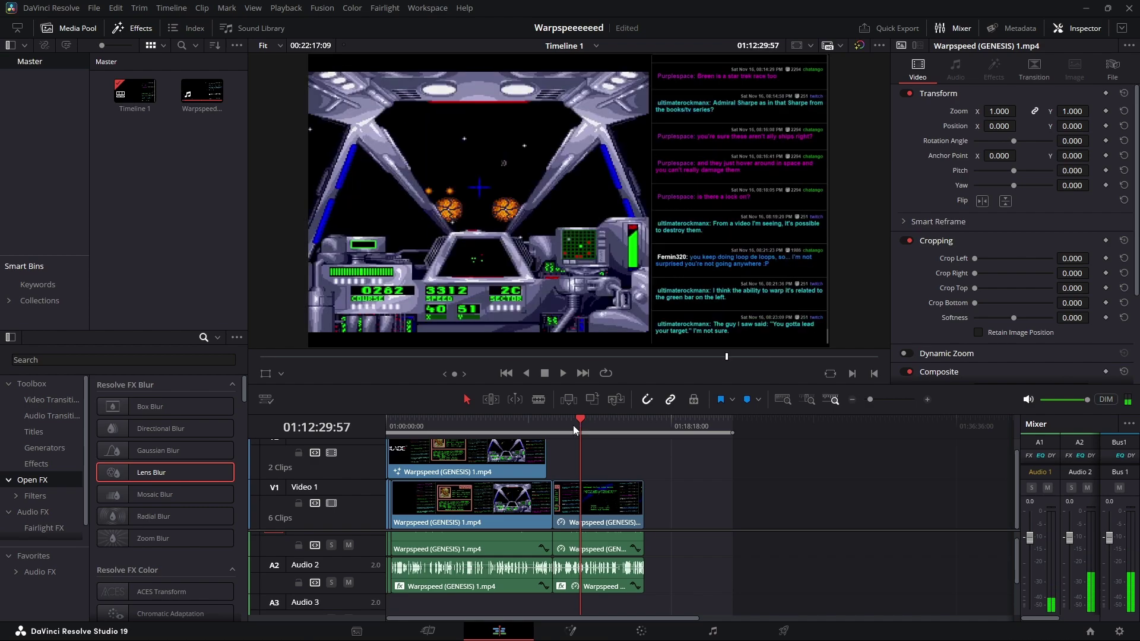
{"action": "left_click", "coordinate": [586, 424]}
{"action": "left_click_drag", "start_coordinate": [586, 425], "coordinate": [591, 426]}
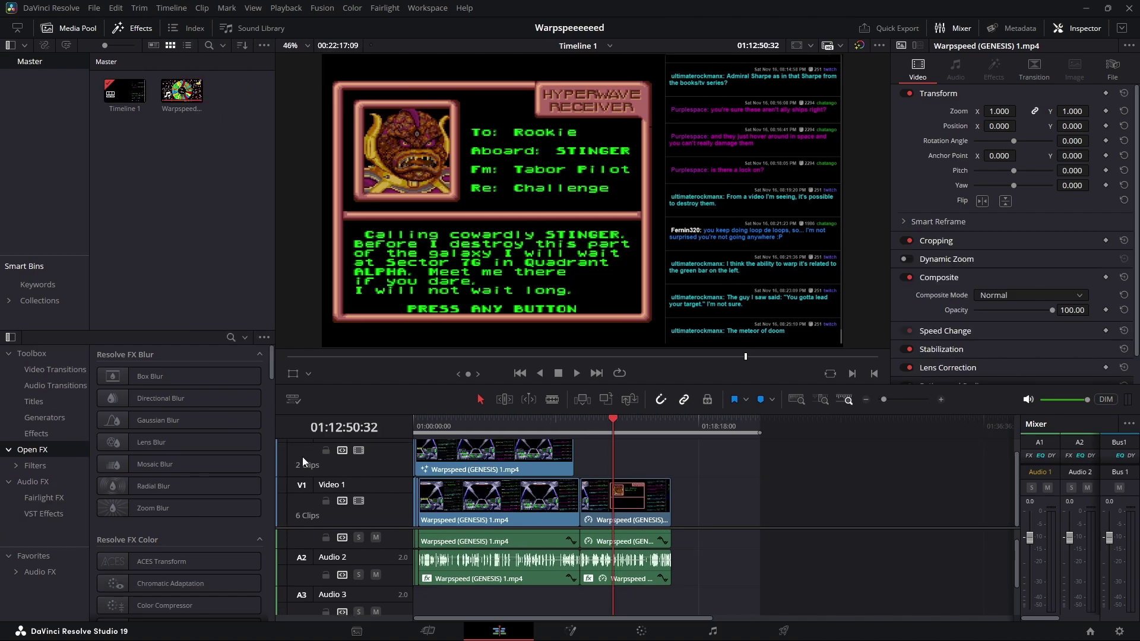
{"action": "left_click", "coordinate": [491, 422]}
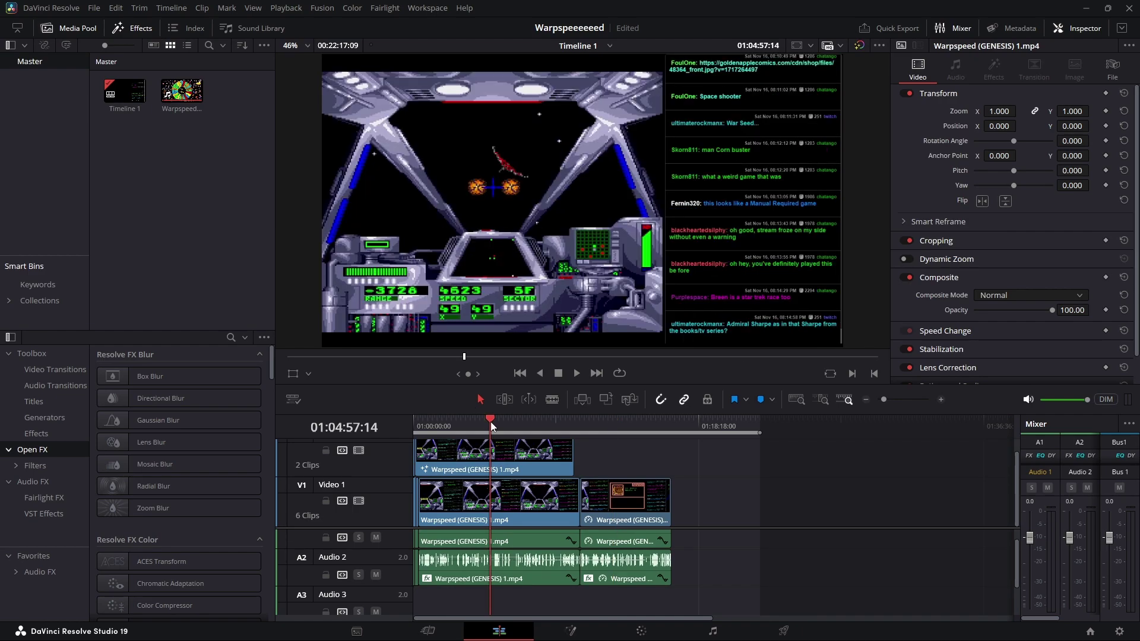
{"action": "left_click_drag", "start_coordinate": [491, 421], "coordinate": [472, 423]}
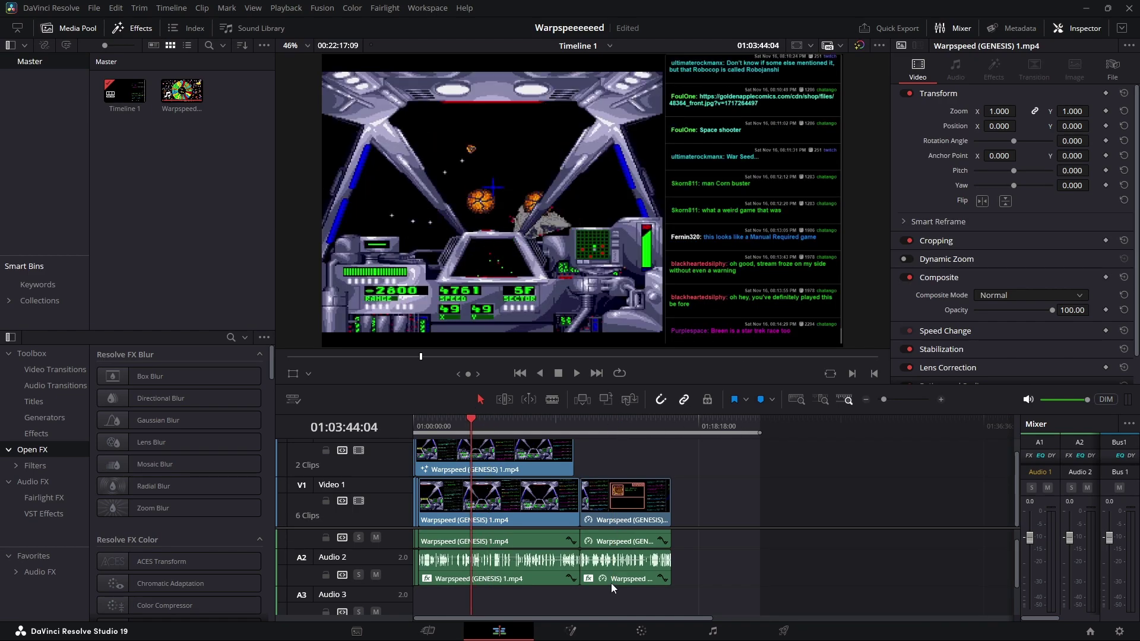
Play back the Warpspeed footage from about 01:03:40 and inspect it up close on the timeline
{"action": "left_click", "coordinate": [898, 399]}
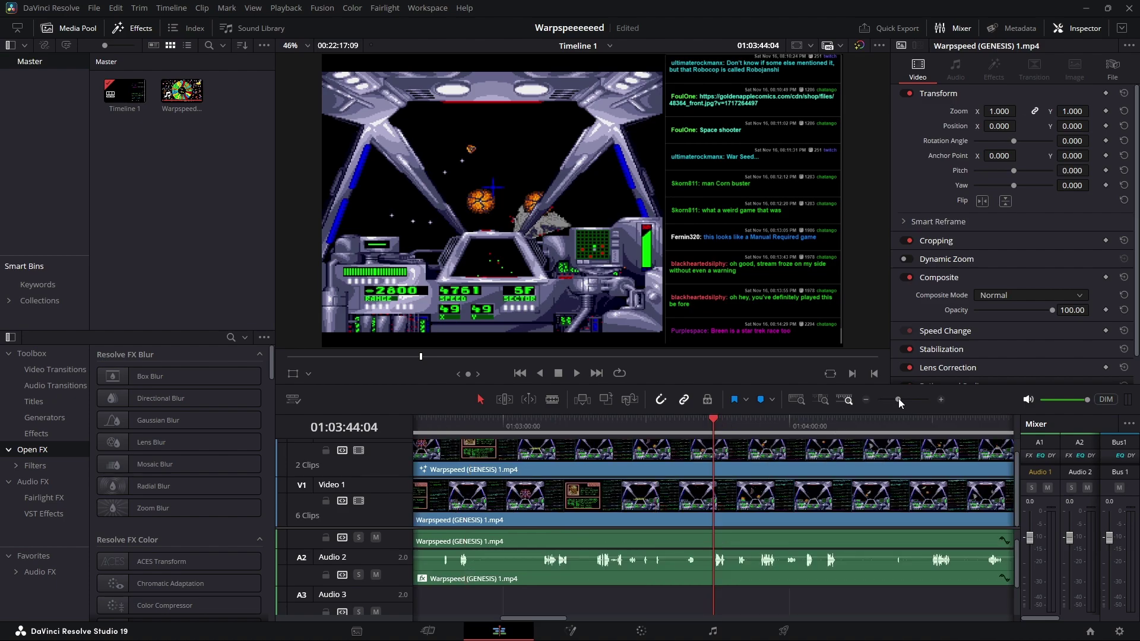
{"action": "left_click", "coordinate": [666, 426]}
{"action": "key", "text": "l"}
{"action": "key", "text": "l"}
{"action": "key", "text": "l"}
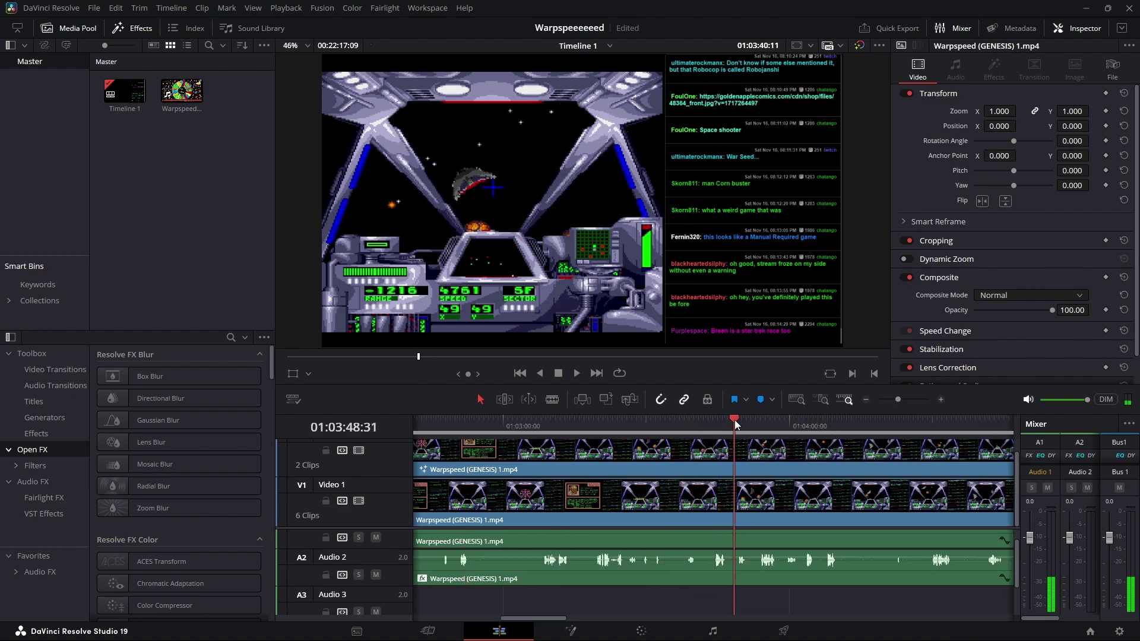
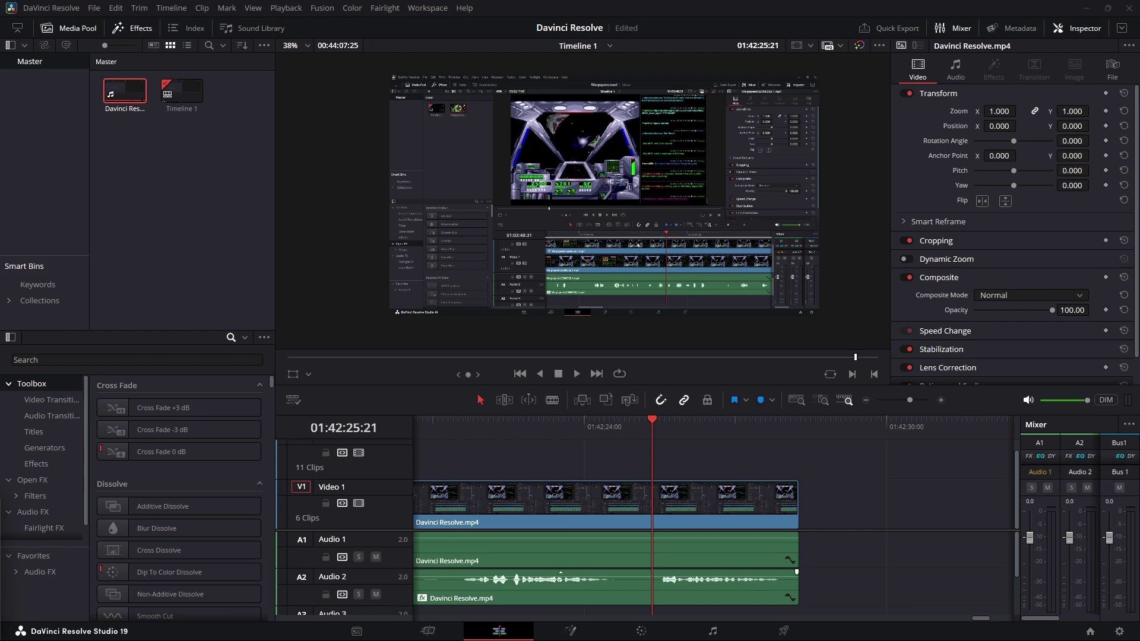
Play the last few seconds of the Davinci Resolve.mp4 clip twice, starting around 01:42:25
{"action": "left_click", "coordinate": [658, 425]}
{"action": "key", "text": "space"}
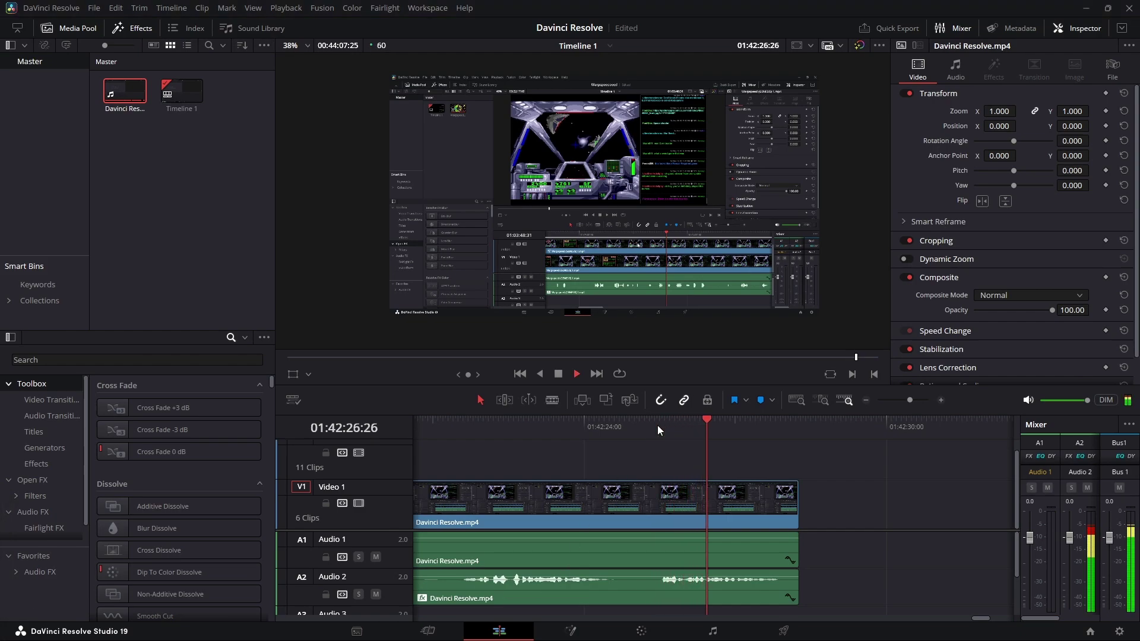
{"action": "key", "text": "space"}
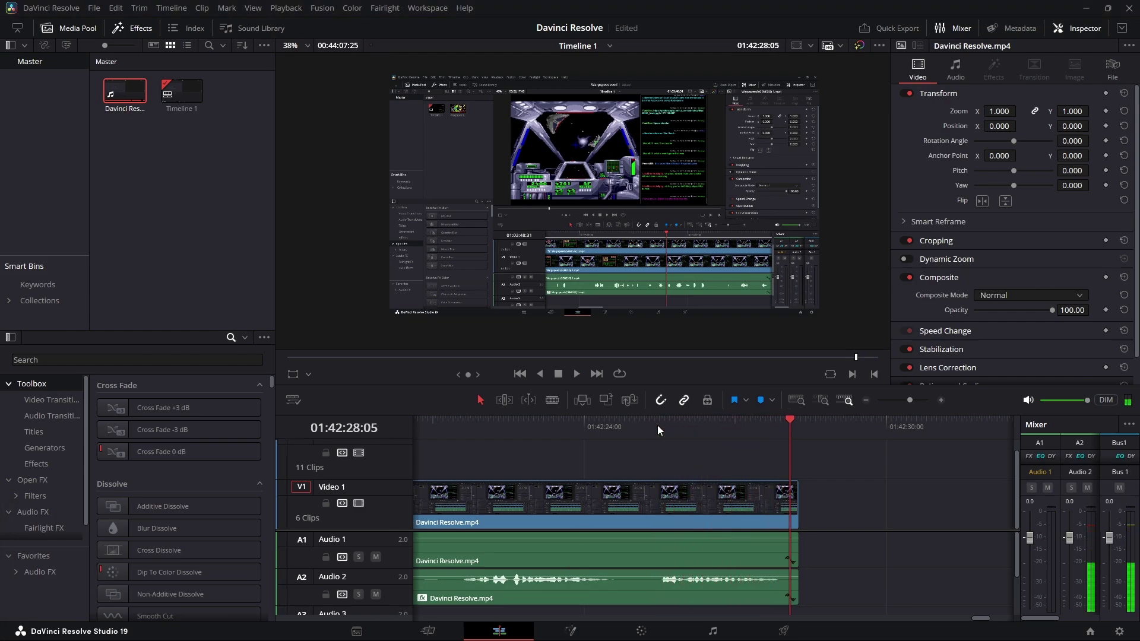
{"action": "left_click", "coordinate": [649, 423]}
{"action": "key", "text": "space"}
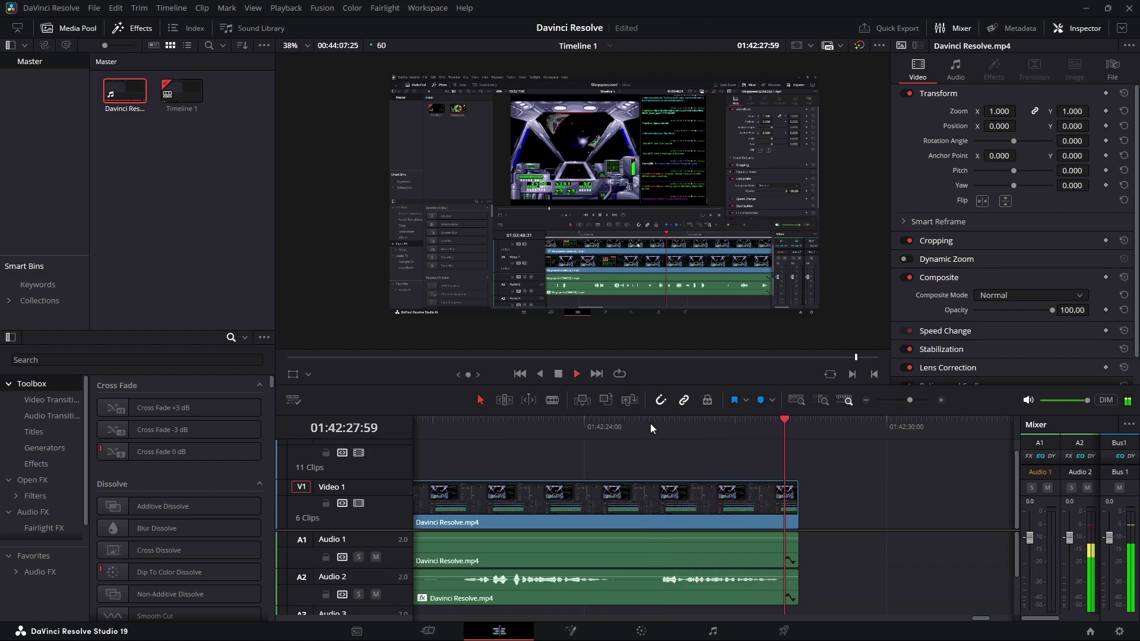
{"action": "key", "text": "space"}
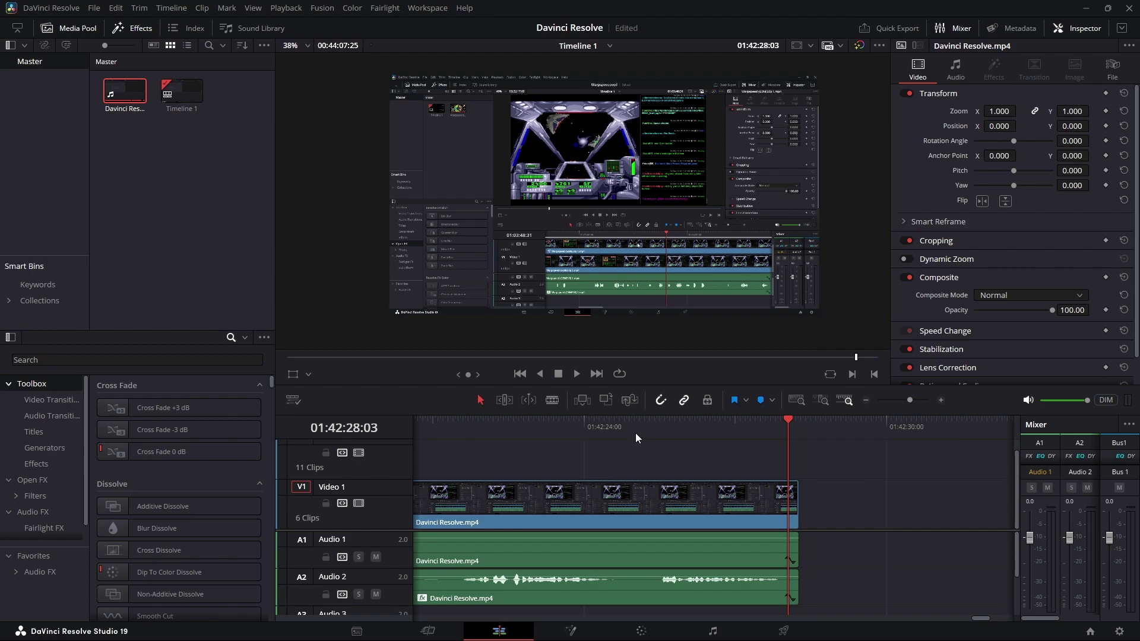
Split the Video 1 clip at about 01:42:25 and duplicate the piece after the cut into the empty space starting at 01:42:28:26
{"action": "left_click", "coordinate": [552, 399]}
{"action": "left_click", "coordinate": [637, 502]}
{"action": "key", "text": "a"}
{"action": "left_click", "coordinate": [653, 490]}
{"action": "left_click_drag", "start_coordinate": [667, 503], "coordinate": [836, 501]}
{"action": "mouse_move", "coordinate": [815, 429]}
{"action": "left_mouse_down"}
{"action": "mouse_move", "coordinate": [918, 437]}
{"action": "mouse_move", "coordinate": [812, 440]}
{"action": "left_mouse_up"}
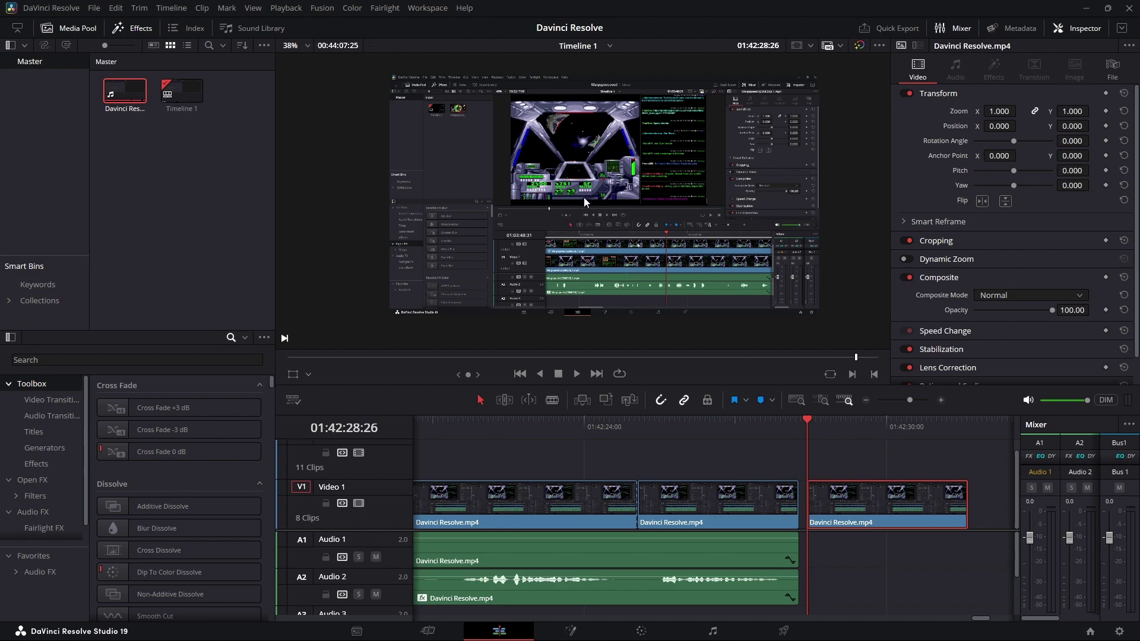
Add a Zoom keyframe of 1.000 to the duplicated clip at 01:42:28:38
{"action": "left_click", "coordinate": [654, 438]}
{"action": "key", "text": "space"}
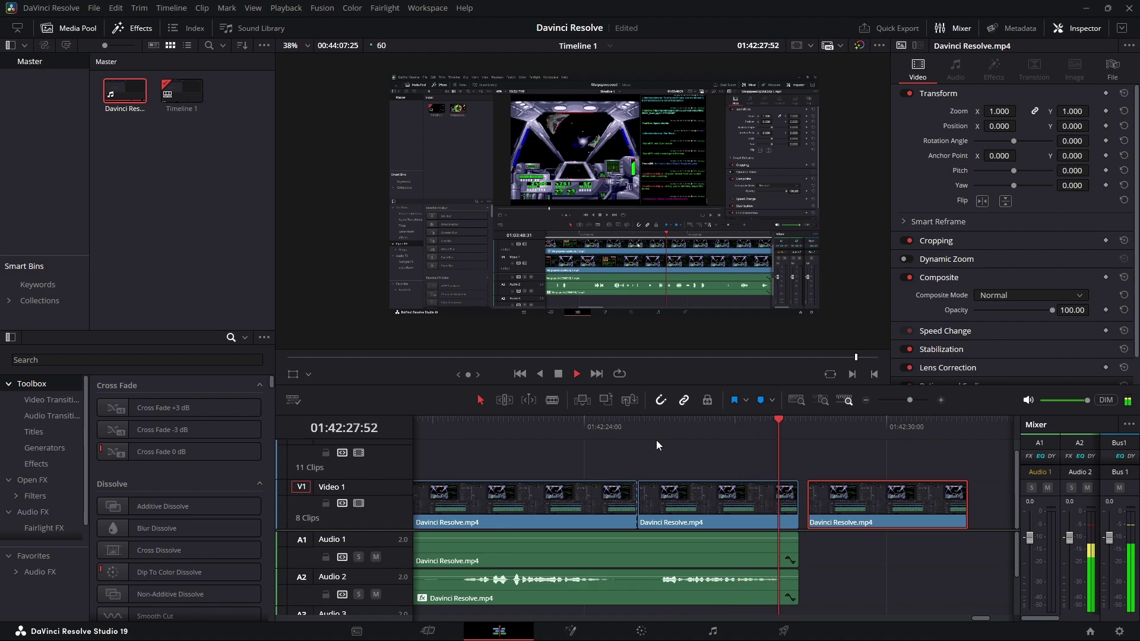
{"action": "key", "text": "space"}
{"action": "left_click", "coordinate": [809, 422]}
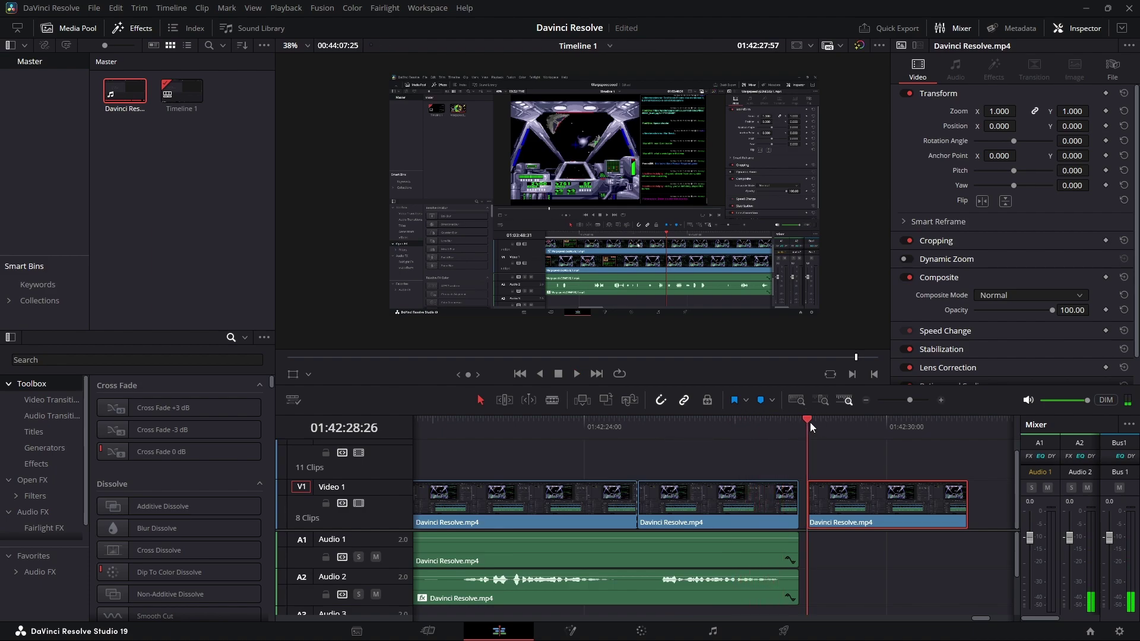
{"action": "mouse_move", "coordinate": [811, 425]}
{"action": "left_mouse_down"}
{"action": "mouse_move", "coordinate": [847, 433]}
{"action": "mouse_move", "coordinate": [814, 429]}
{"action": "left_mouse_up"}
{"action": "scroll", "coordinate": [1109, 322], "scroll_direction": "down", "scroll_amount": 1}
{"action": "scroll", "coordinate": [1108, 323], "scroll_direction": "up", "scroll_amount": 1}
{"action": "left_click_drag", "start_coordinate": [823, 428], "coordinate": [818, 429]}
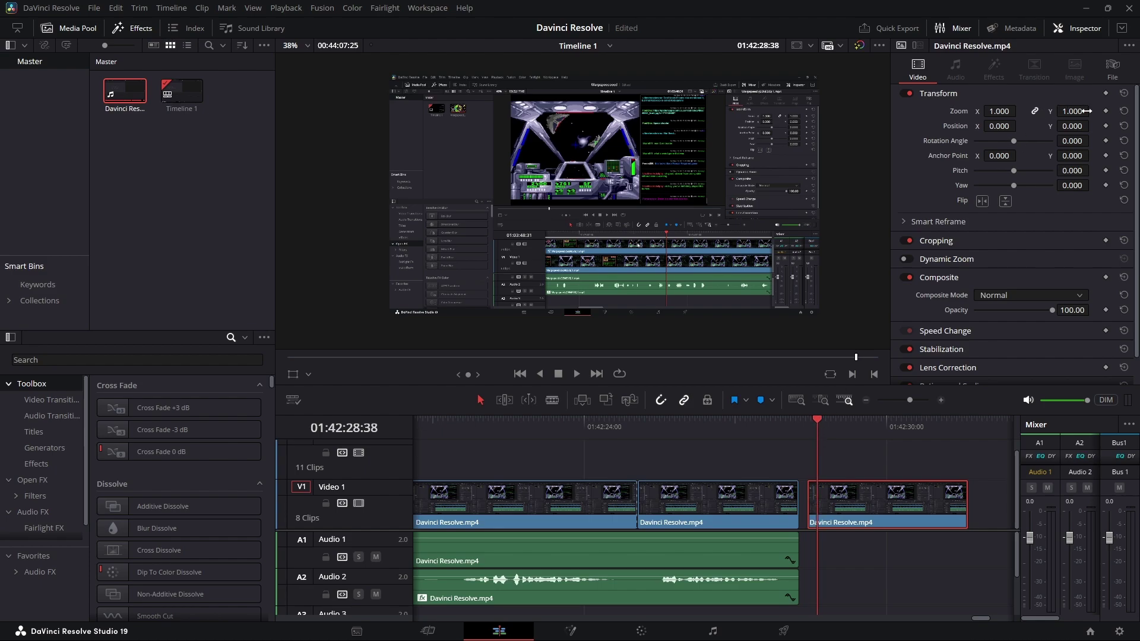
{"action": "left_click", "coordinate": [1106, 111]}
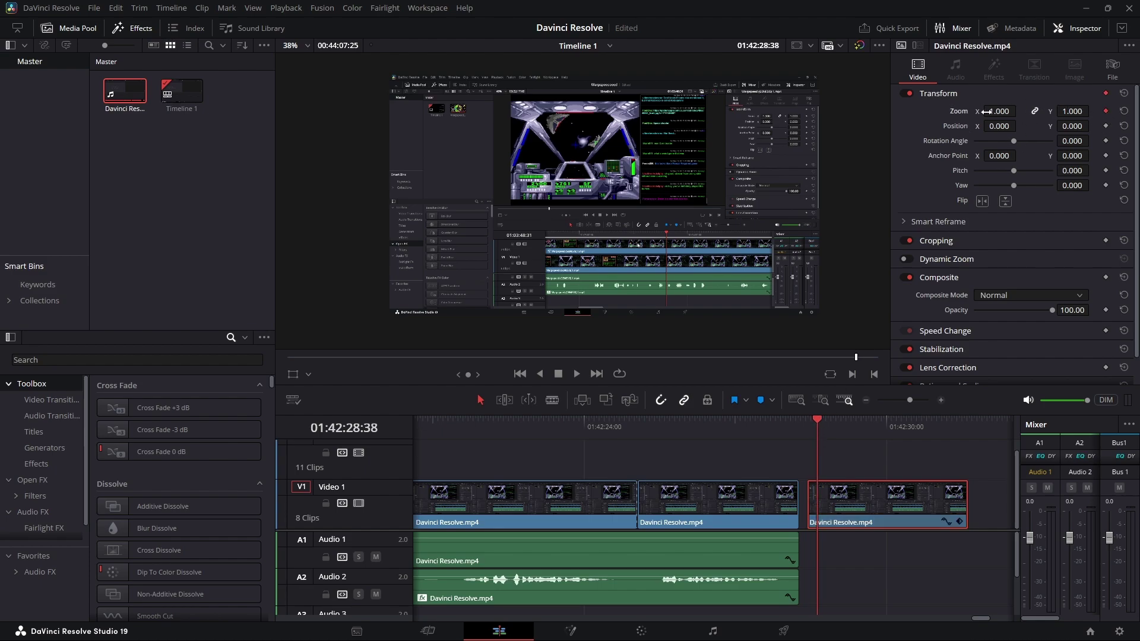
Add a second Zoom keyframe at 01:42:30:58 on the duplicated clip and set the Zoom to 3.610
{"action": "left_click", "coordinate": [830, 425]}
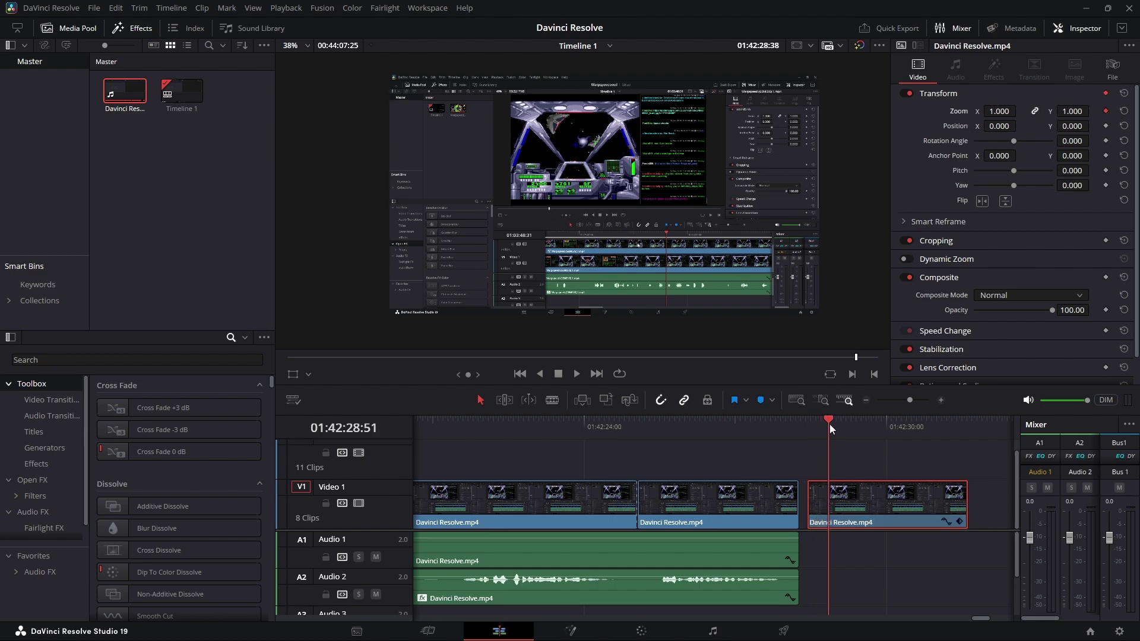
{"action": "left_click_drag", "start_coordinate": [829, 424], "coordinate": [936, 428]}
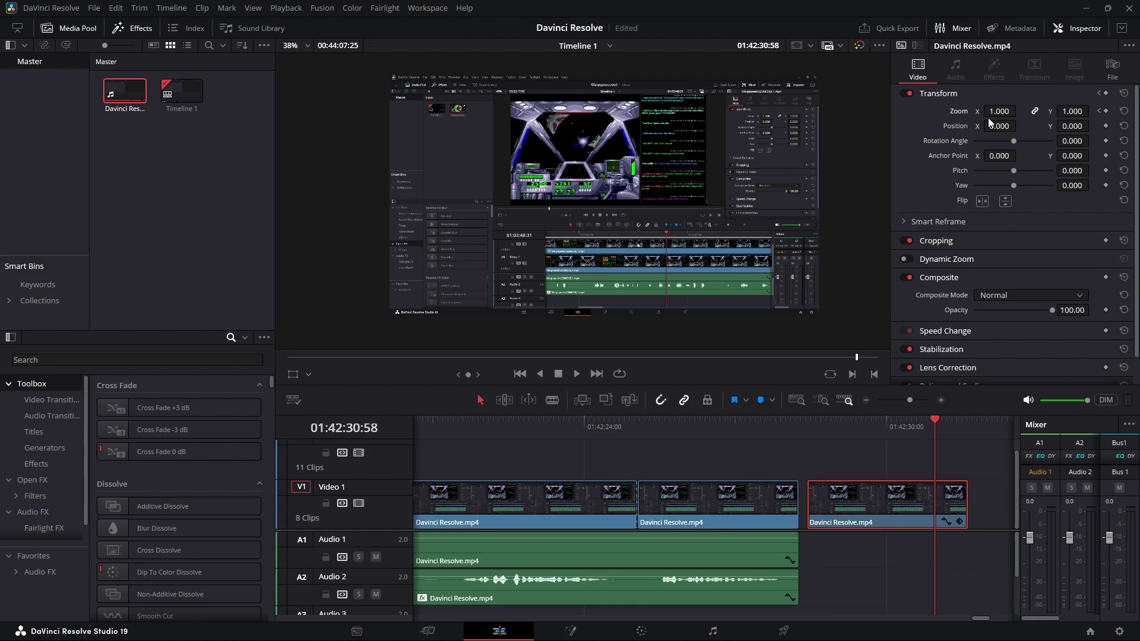
{"action": "left_click_drag", "start_coordinate": [990, 122], "coordinate": [957, 123]}
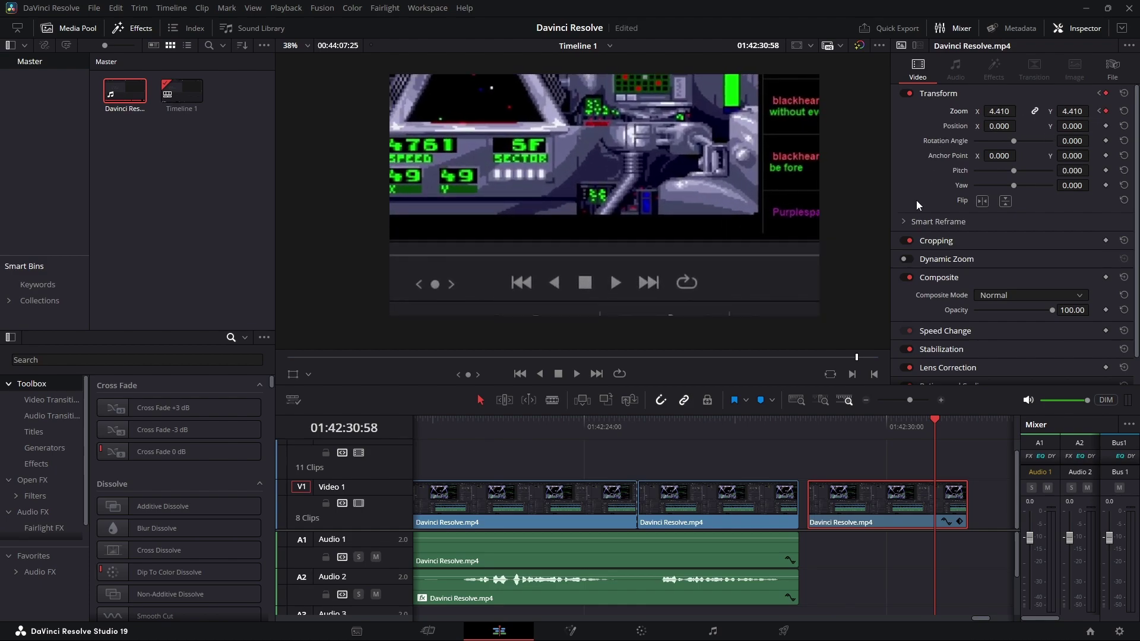
{"action": "key", "text": "ctrl+s"}
{"action": "left_click", "coordinate": [1107, 112]}
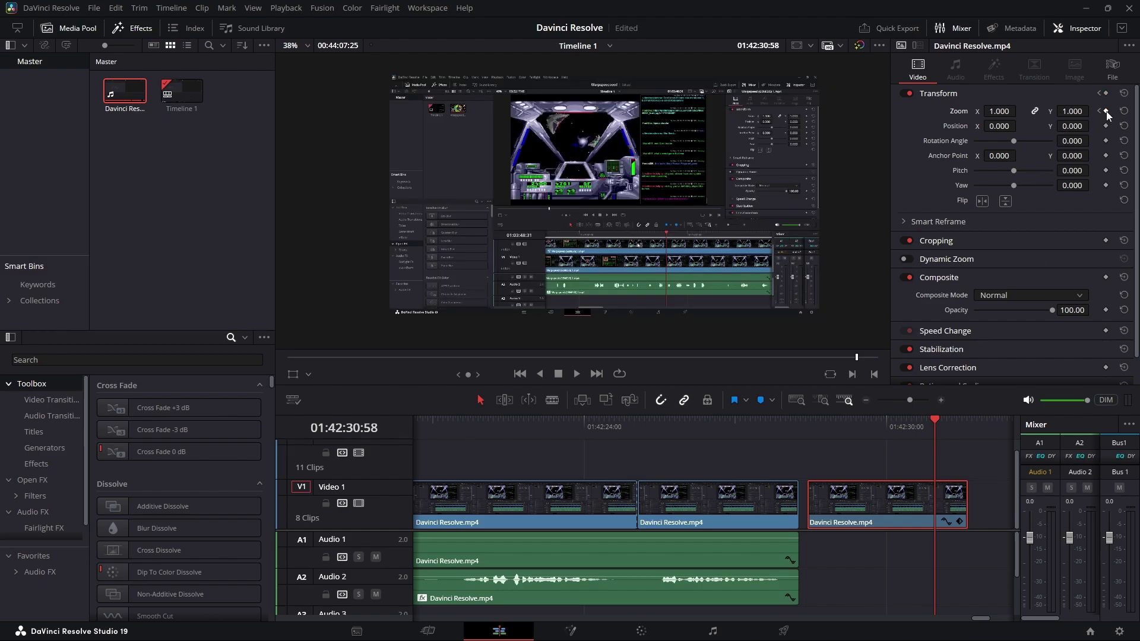
{"action": "left_click_drag", "start_coordinate": [996, 112], "coordinate": [1023, 112]}
Play the duplicated clip from 01:42:28:38 to review its zoom animation
{"action": "left_click", "coordinate": [810, 432]}
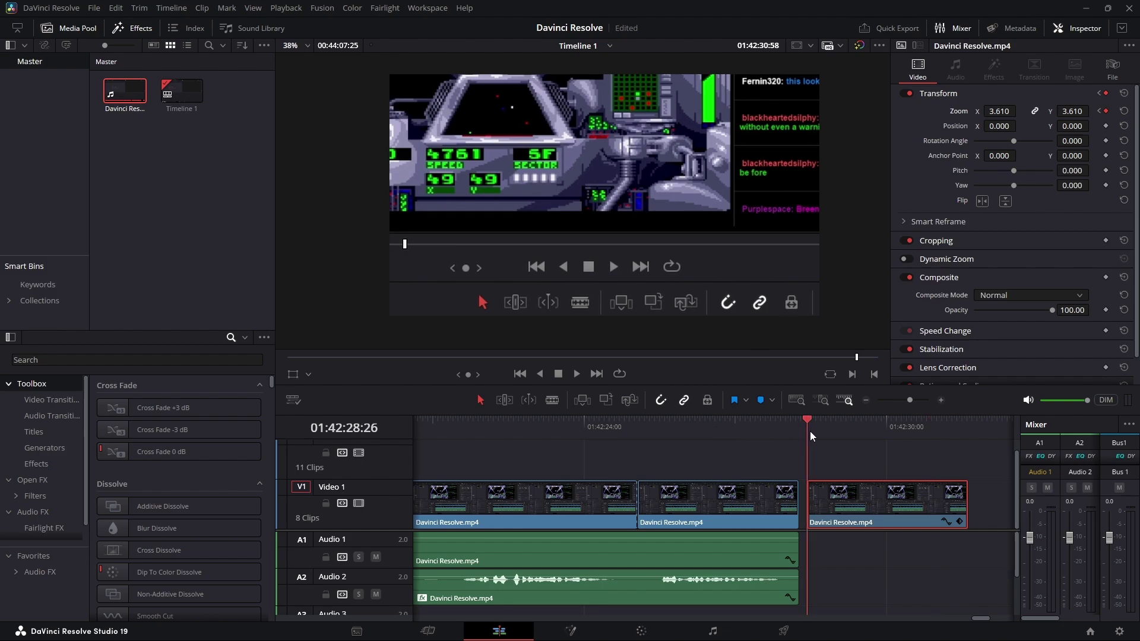
{"action": "left_click", "coordinate": [812, 432]}
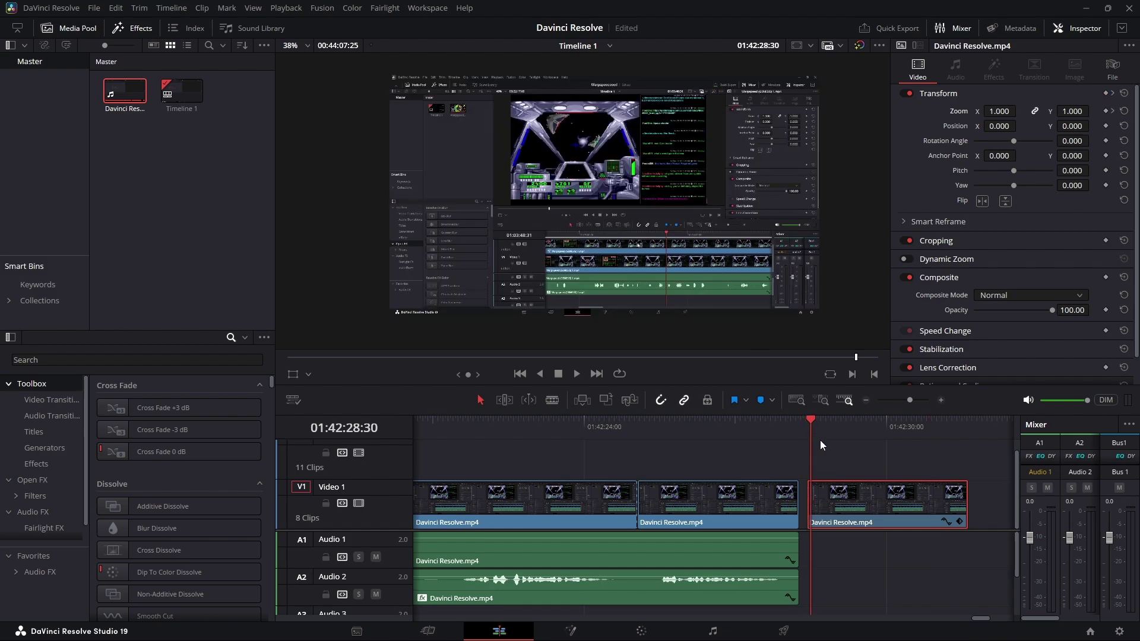
{"action": "left_click", "coordinate": [823, 430]}
{"action": "left_click", "coordinate": [818, 430]}
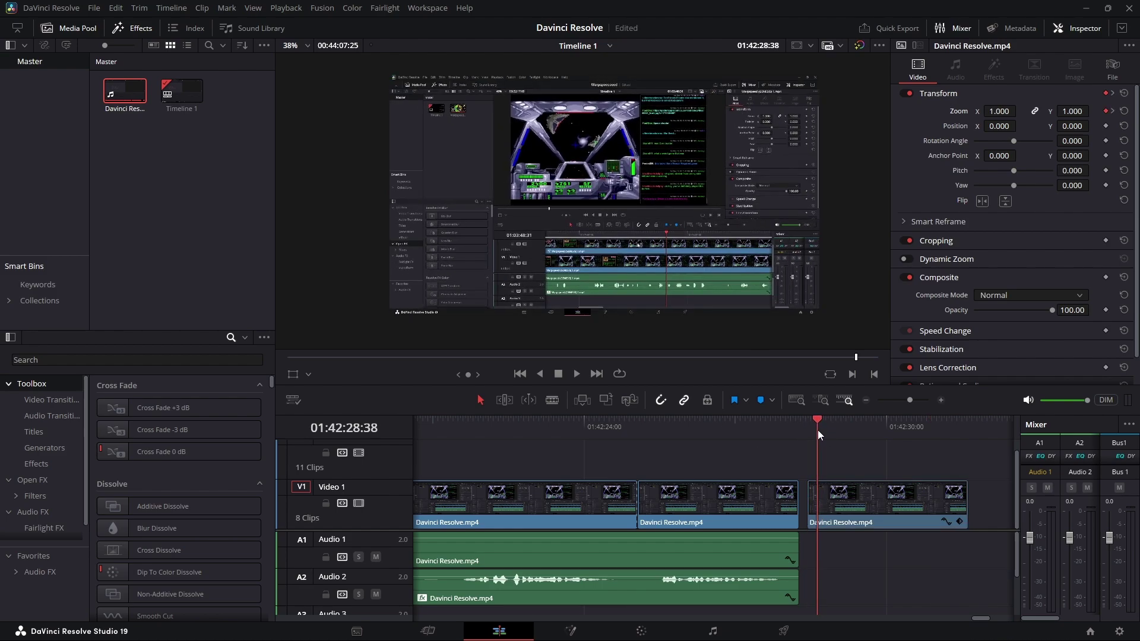
{"action": "key", "text": "Right"}
{"action": "key", "text": "space"}
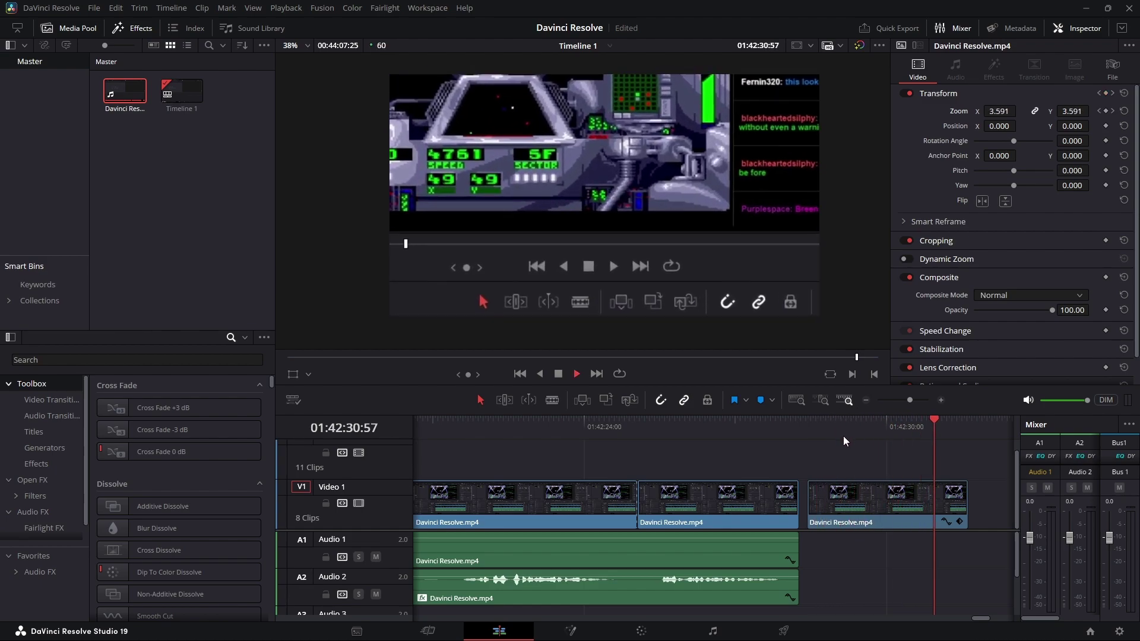
{"action": "key", "text": "space"}
Keyframe the duplicated clip's Position X at 8.000 at 01:42:28:50 and at 1008.000 at about 01:42:31
{"action": "left_click", "coordinate": [828, 426]}
{"action": "left_click", "coordinate": [843, 508]}
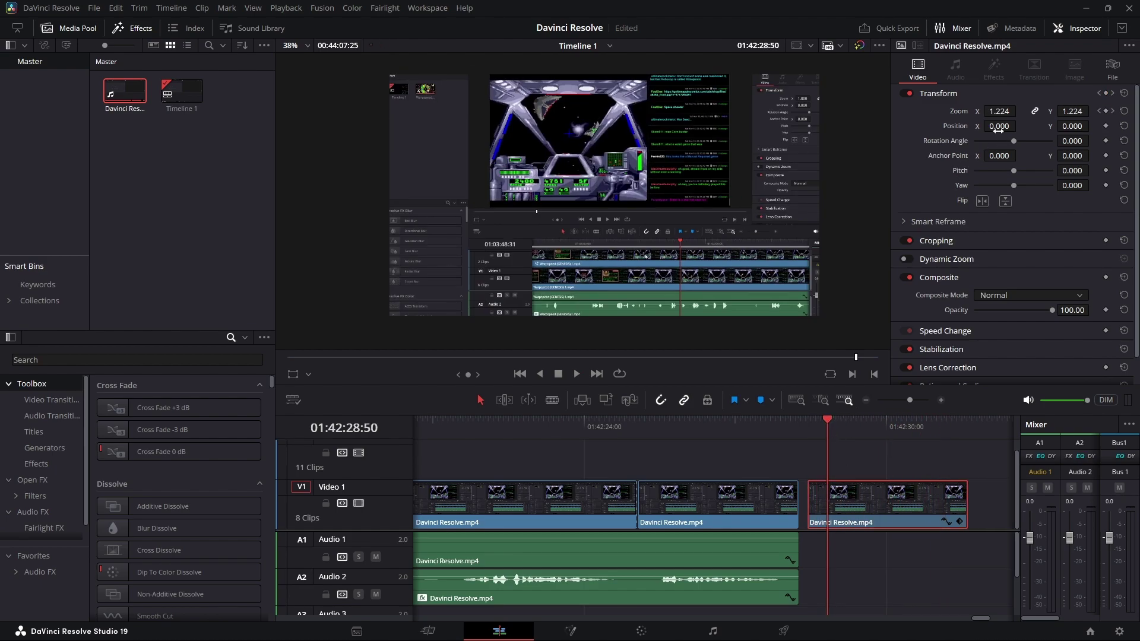
{"action": "left_click_drag", "start_coordinate": [999, 128], "coordinate": [1081, 126]}
{"action": "left_click", "coordinate": [1106, 126]}
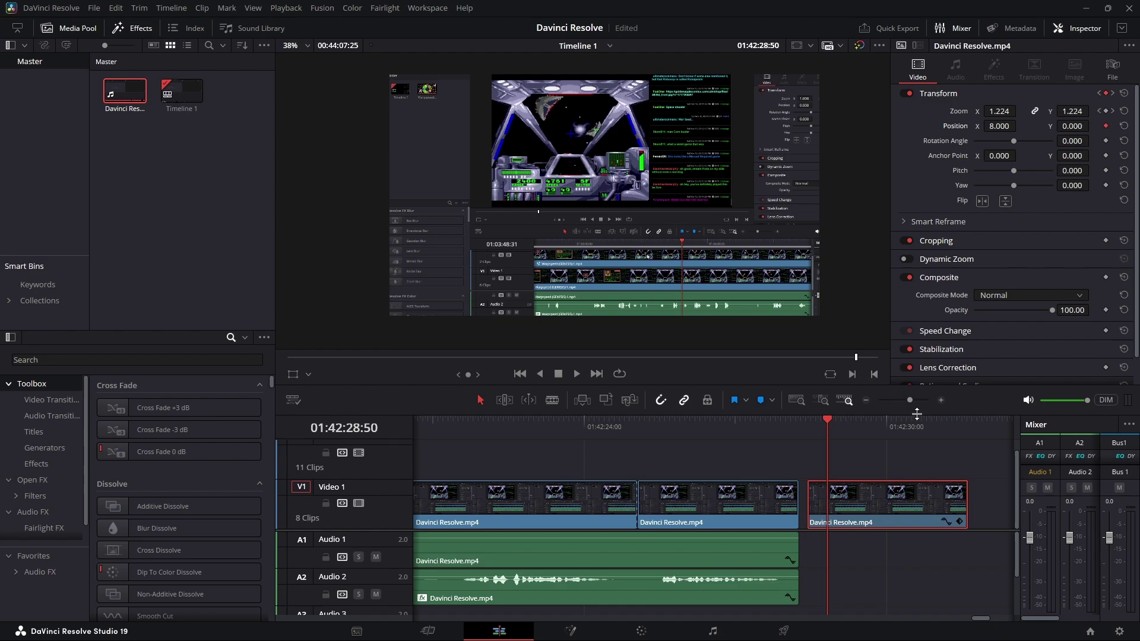
{"action": "left_click", "coordinate": [941, 426]}
{"action": "left_click_drag", "start_coordinate": [1000, 127], "coordinate": [1045, 126]}
{"action": "left_click_drag", "start_coordinate": [868, 128], "coordinate": [815, 324]}
Play the start of the duplicated clip to review the combined zoom and position movement
{"action": "left_click", "coordinate": [816, 434]}
{"action": "key", "text": "space"}
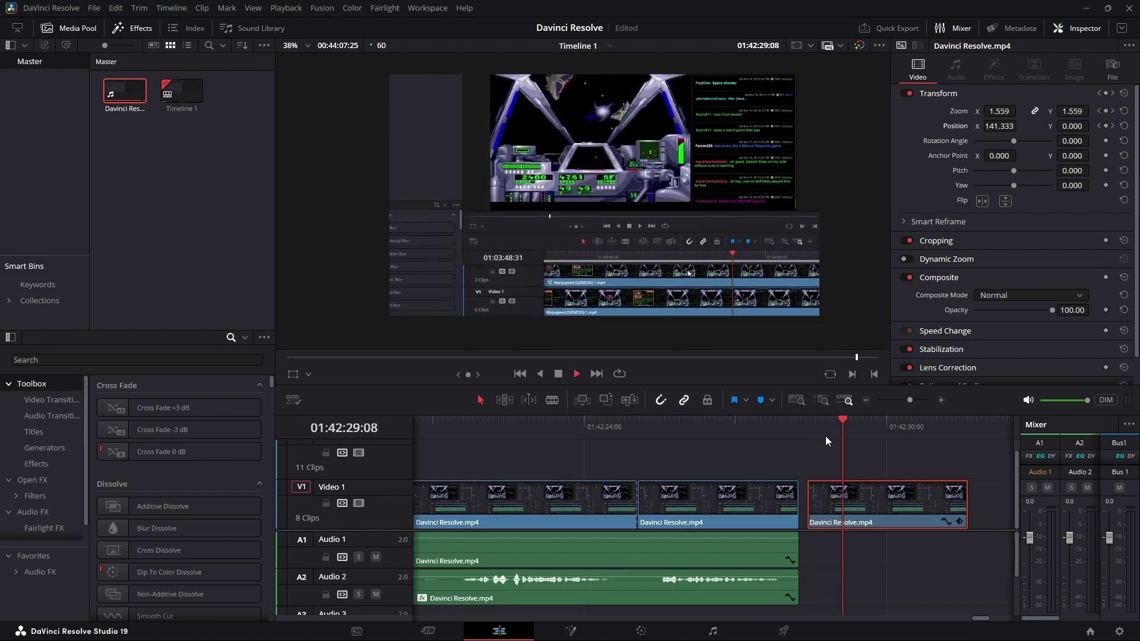
{"action": "left_click", "coordinate": [826, 433]}
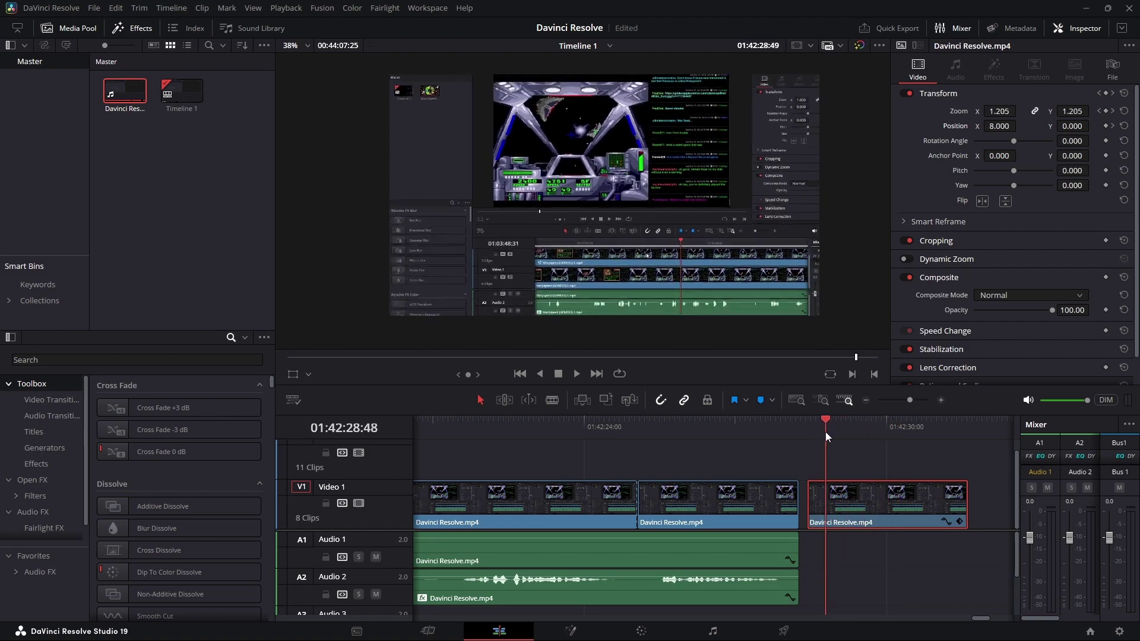
{"action": "key", "text": "space"}
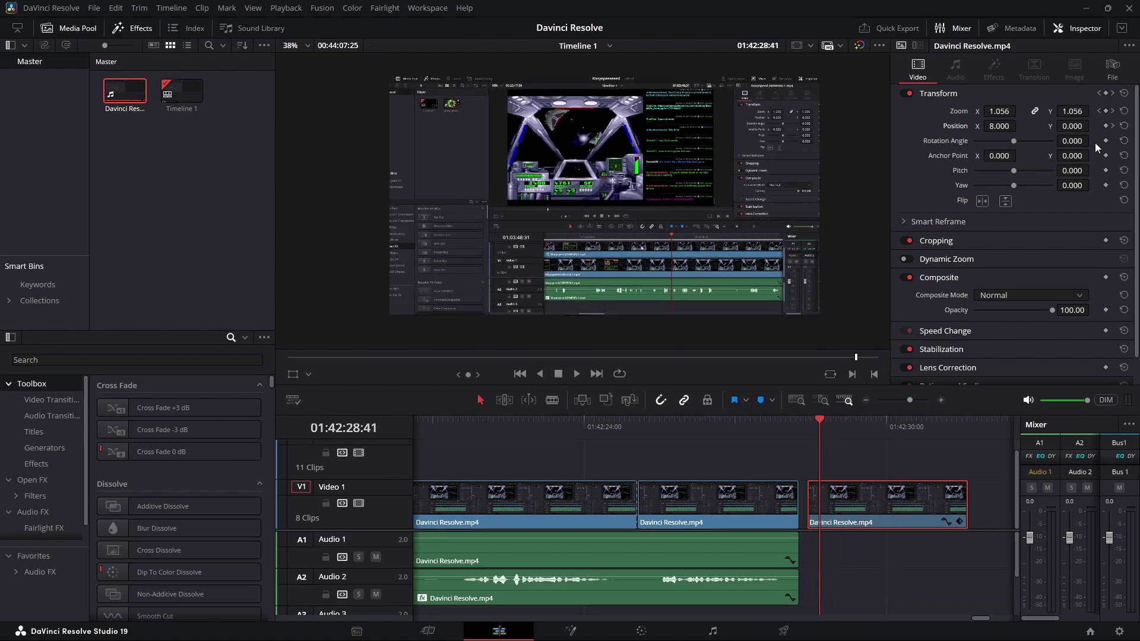
Keyframe the Rotation Angle from 0.000 at 01:42:28:41 to its maximum near the duplicated clip's end, and play the result
{"action": "left_click", "coordinate": [1106, 141]}
{"action": "left_click", "coordinate": [957, 422]}
{"action": "left_click_drag", "start_coordinate": [1013, 141], "coordinate": [1061, 142]}
{"action": "left_click", "coordinate": [829, 422]}
{"action": "key", "text": "space"}
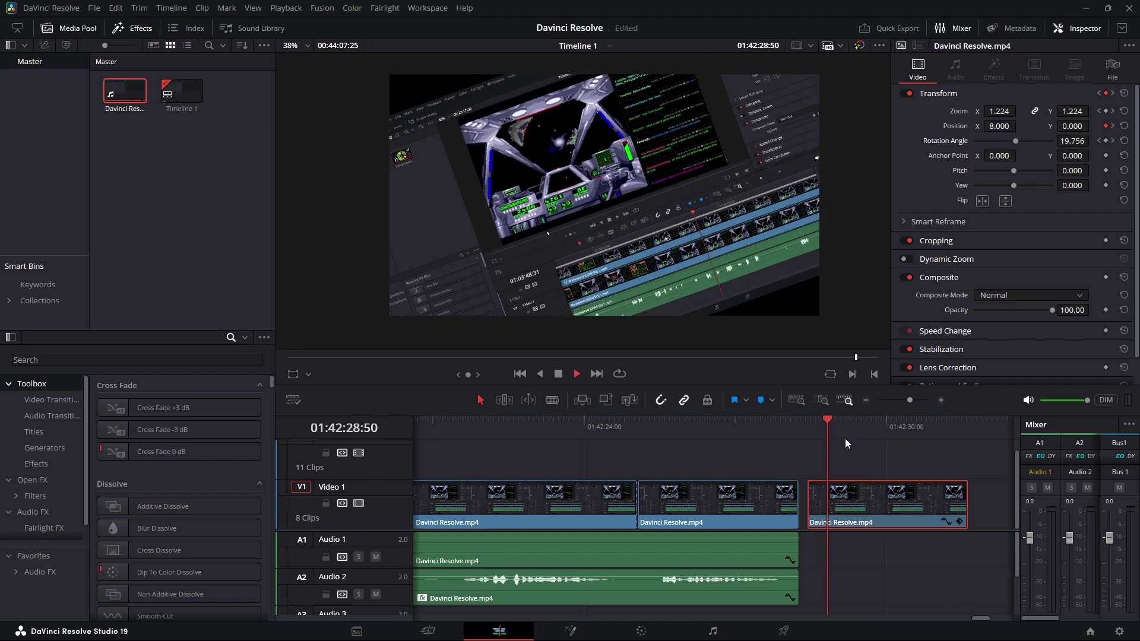
{"action": "left_click", "coordinate": [829, 428]}
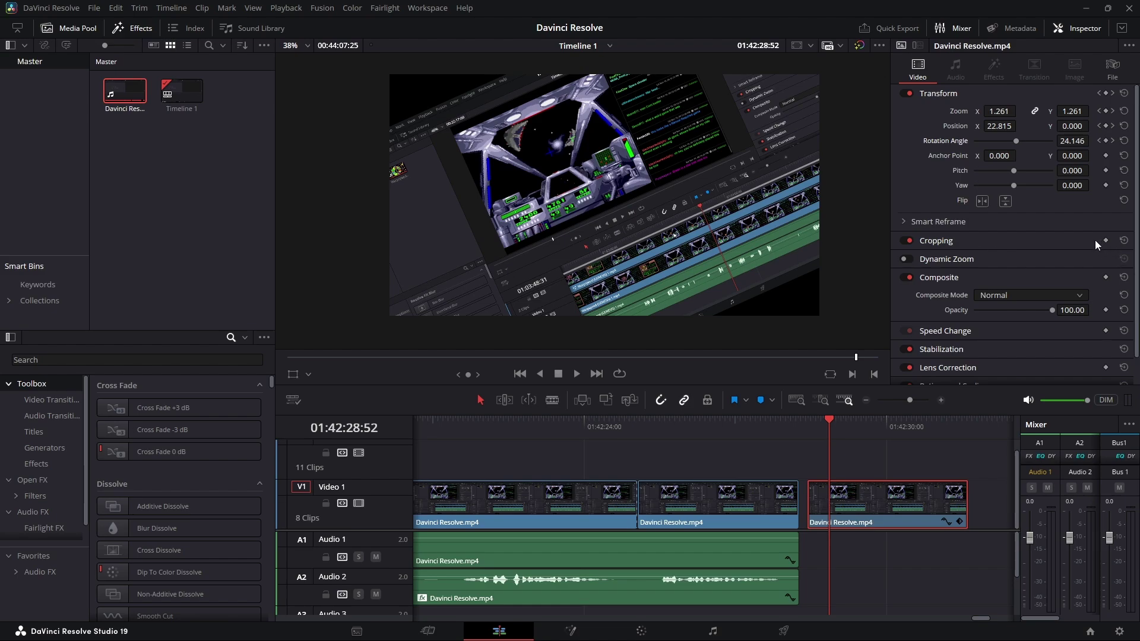
Keyframe Crop Left from 0.000 near the duplicated clip's start to 938.000 at 01:42:31:21
{"action": "left_click", "coordinate": [958, 241]}
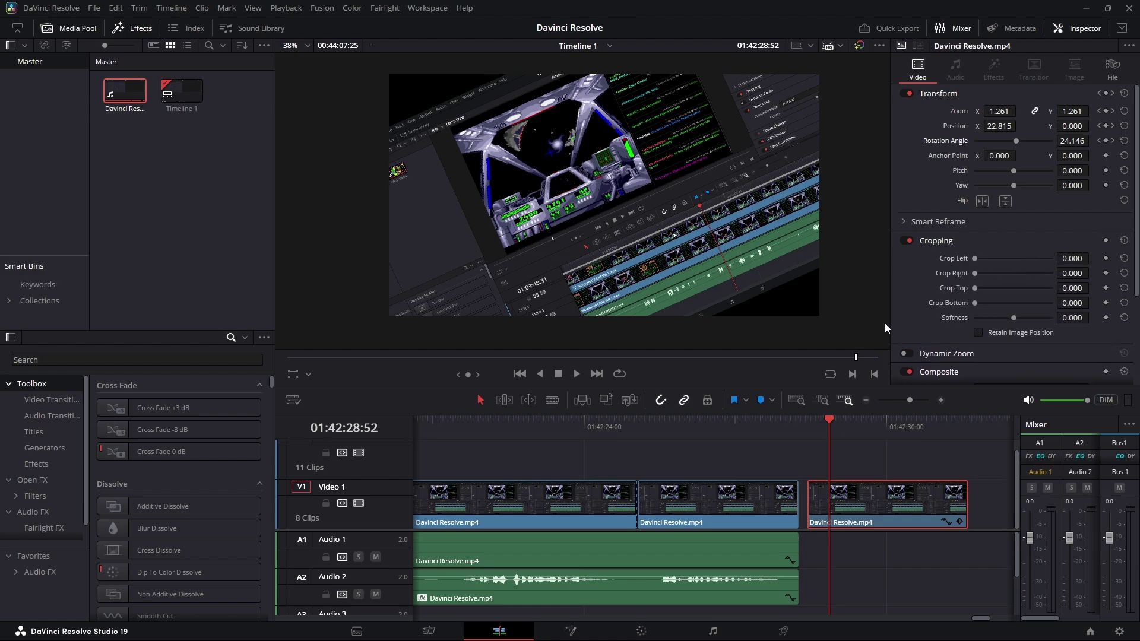
{"action": "left_click", "coordinate": [818, 421]}
{"action": "left_click", "coordinate": [1106, 258]}
{"action": "left_click_drag", "start_coordinate": [930, 425], "coordinate": [954, 425]}
{"action": "left_click_drag", "start_coordinate": [974, 259], "coordinate": [1045, 255]}
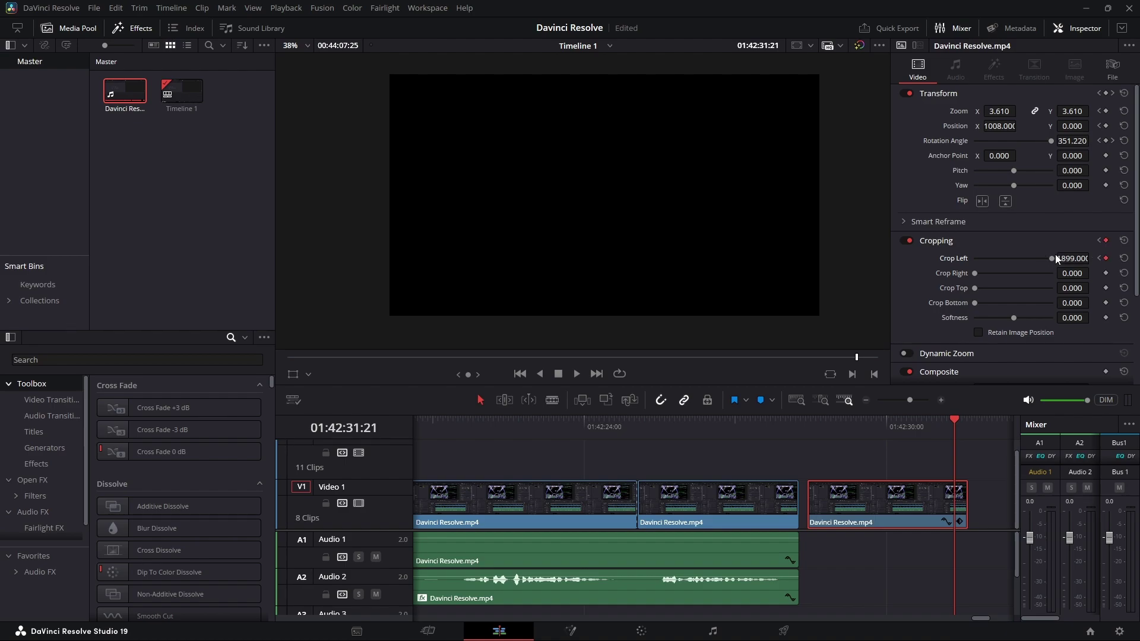
{"action": "mouse_move", "coordinate": [1025, 261]}
{"action": "left_mouse_down"}
{"action": "mouse_move", "coordinate": [998, 258]}
{"action": "mouse_move", "coordinate": [1013, 259]}
{"action": "left_mouse_up"}
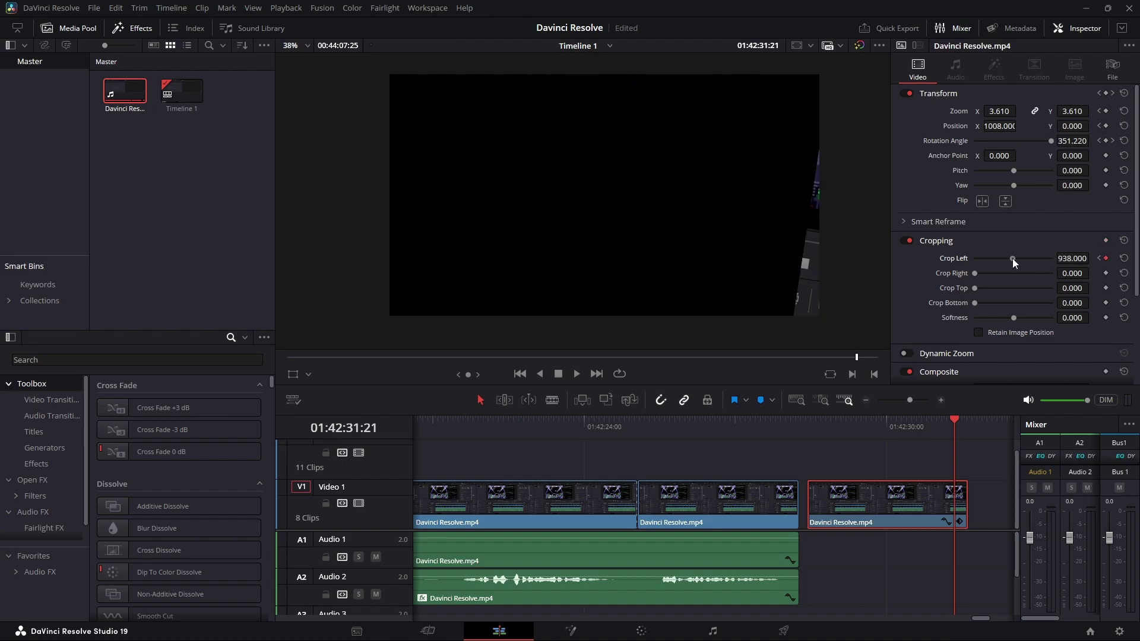
Review the crop animation and set Crop Left to about 1187 at 01:42:29:34 on the duplicated clip
{"action": "left_click", "coordinate": [825, 426]}
{"action": "key", "text": "space"}
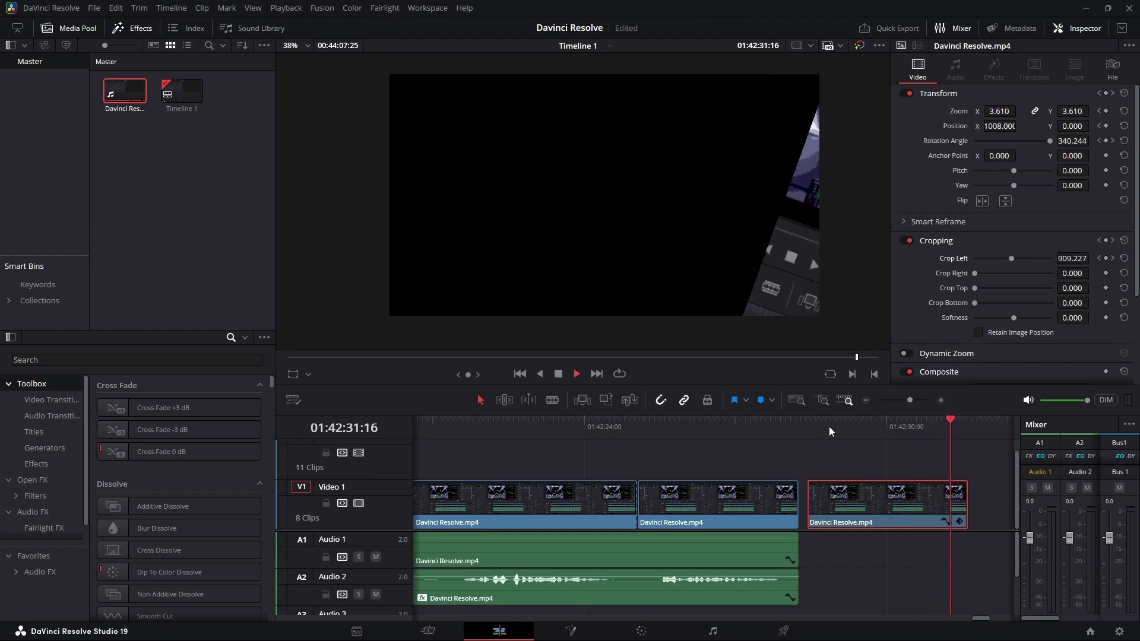
{"action": "left_click_drag", "start_coordinate": [839, 429], "coordinate": [864, 430]}
{"action": "left_click", "coordinate": [993, 262]}
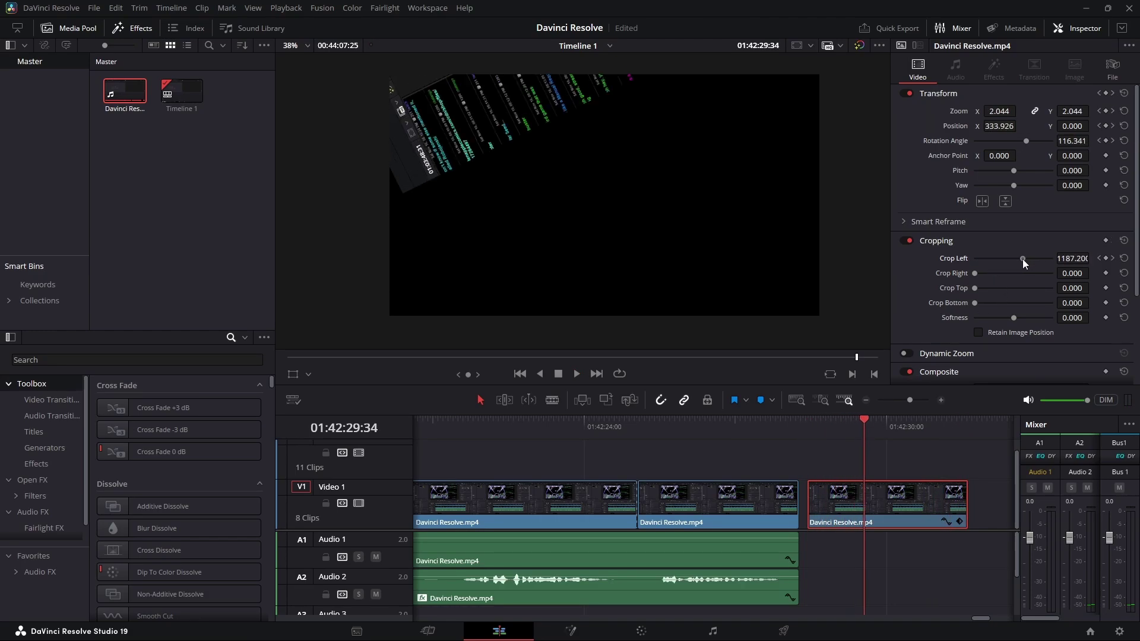
Play the fully keyframed clip from about 01:42:29 and return to its first frame at 01:42:28:26
{"action": "left_click", "coordinate": [843, 426]}
{"action": "key", "text": "space"}
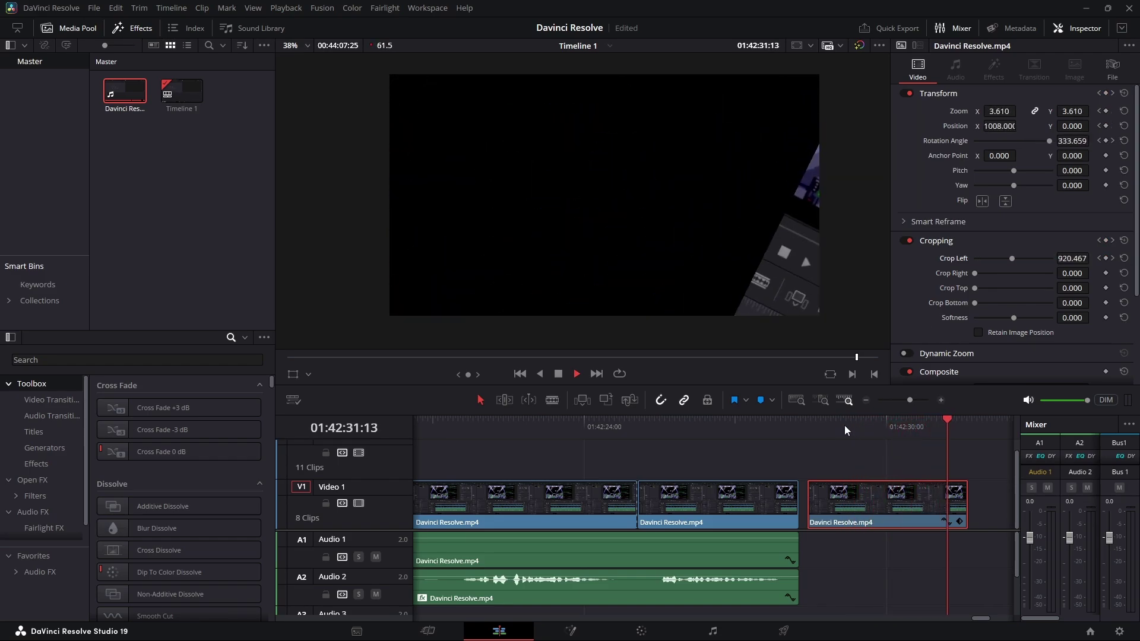
{"action": "left_click", "coordinate": [806, 428]}
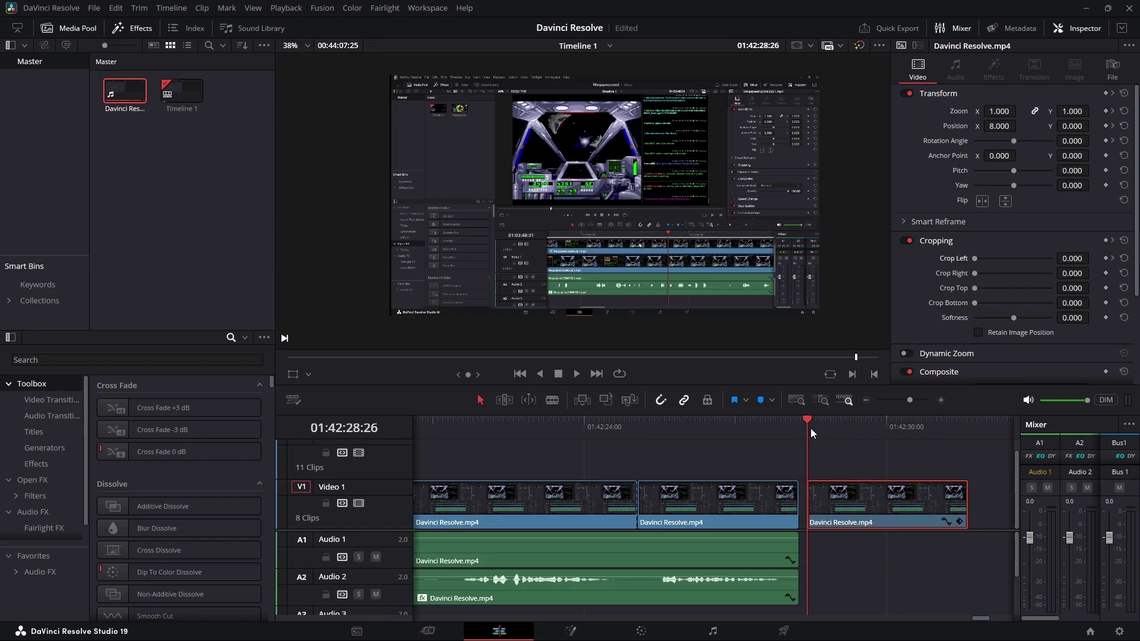
{"action": "mouse_move", "coordinate": [841, 489]}
{"action": "right_click", "coordinate": [857, 490]}
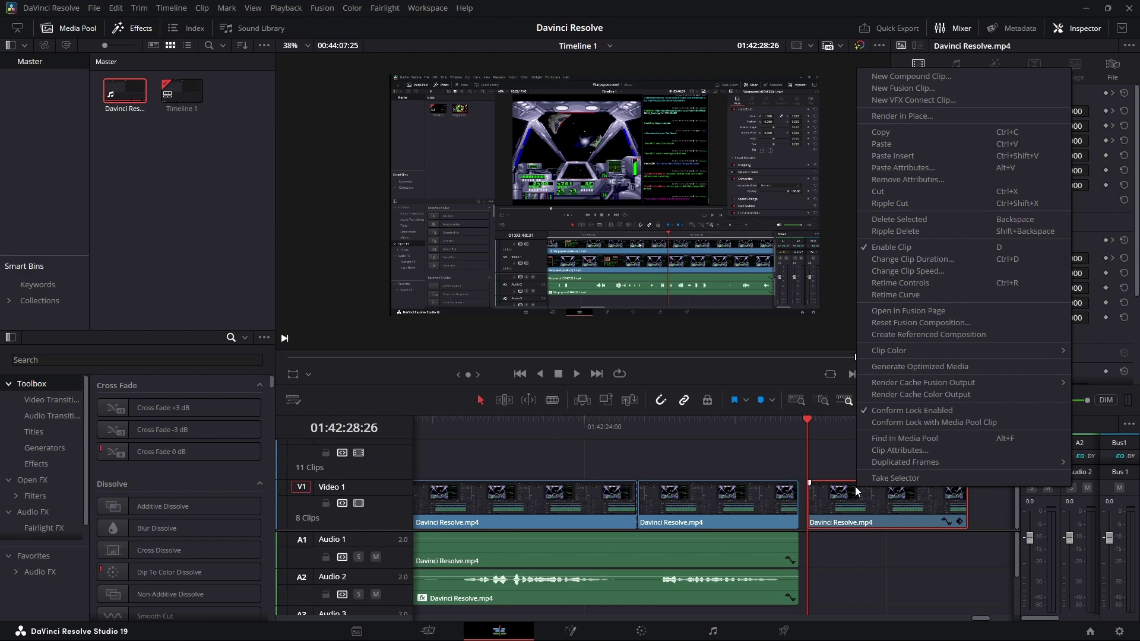
{"action": "left_click", "coordinate": [887, 451]}
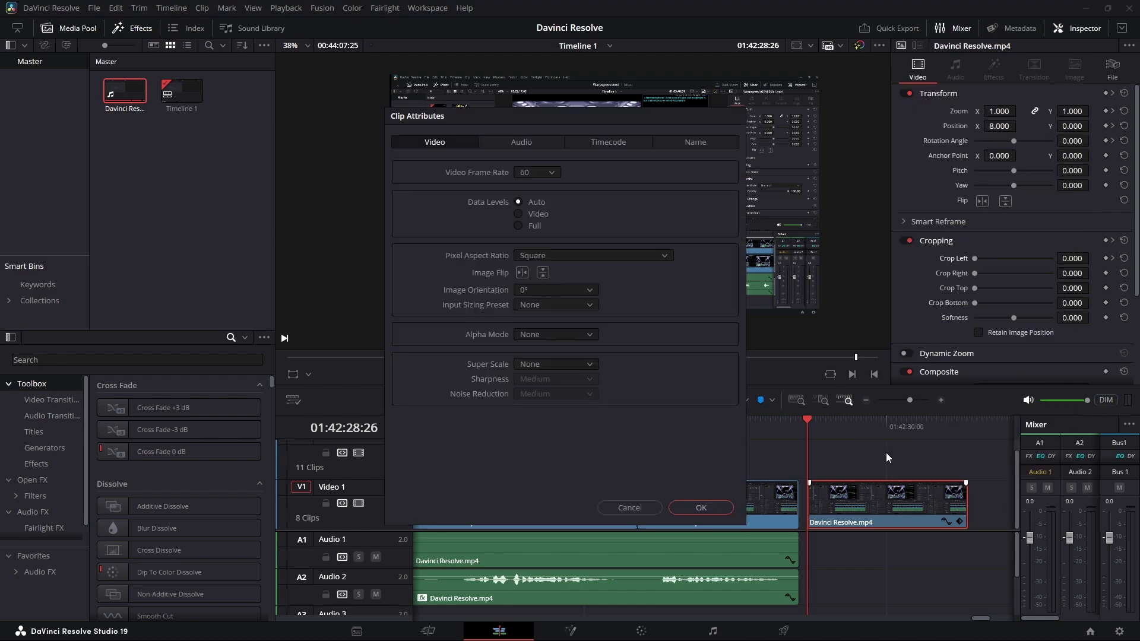
{"action": "left_click", "coordinate": [646, 508]}
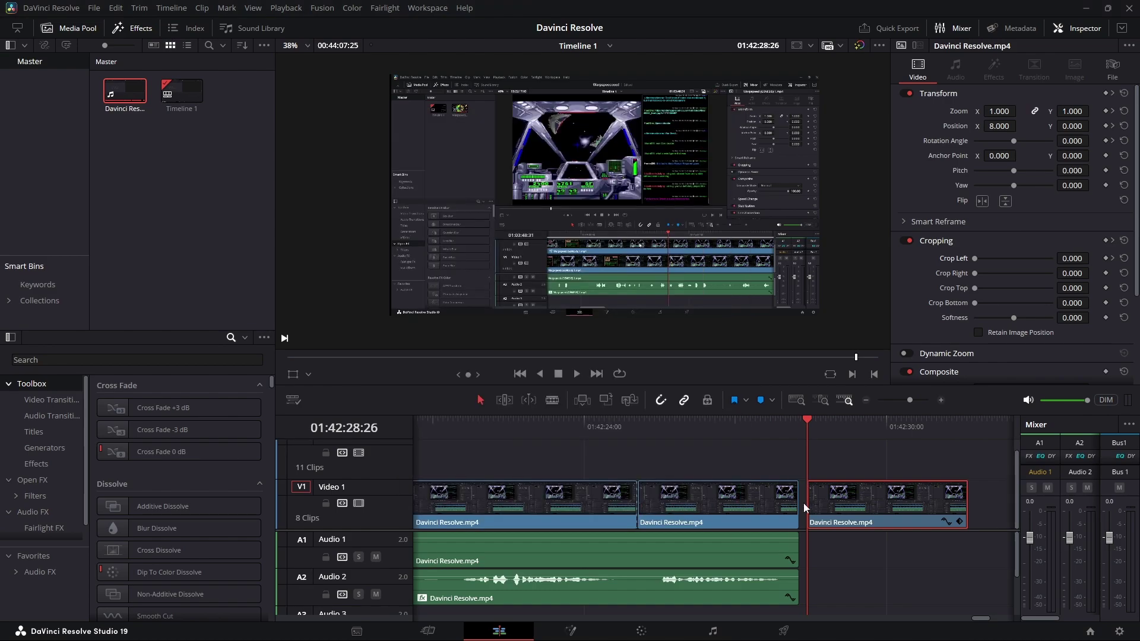
{"action": "right_click", "coordinate": [846, 496]}
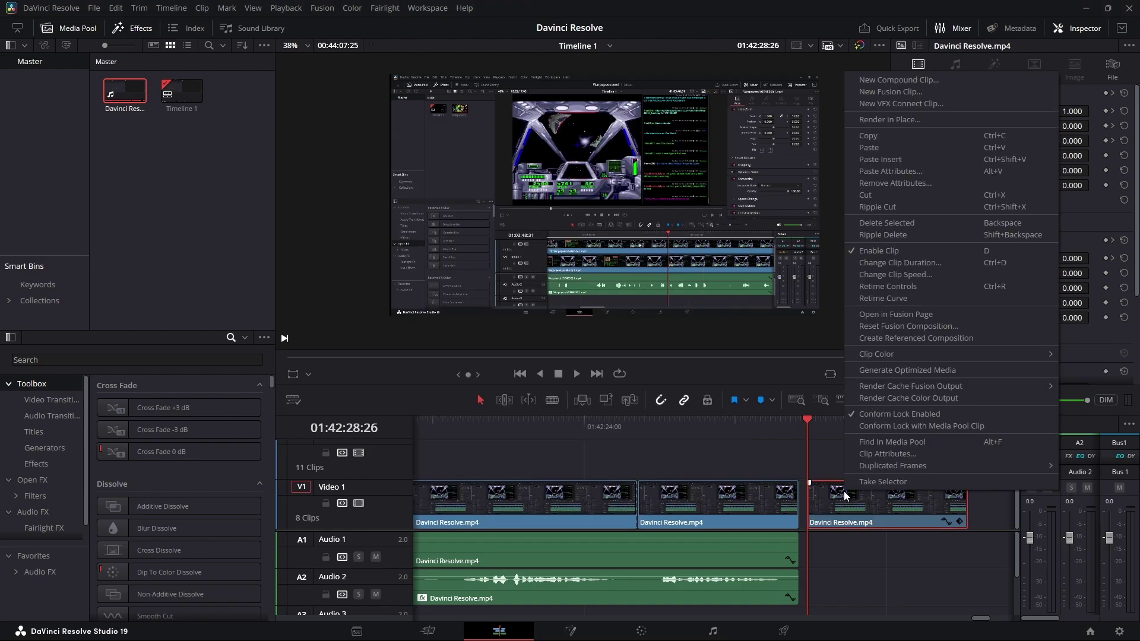
{"action": "left_click", "coordinate": [699, 498]}
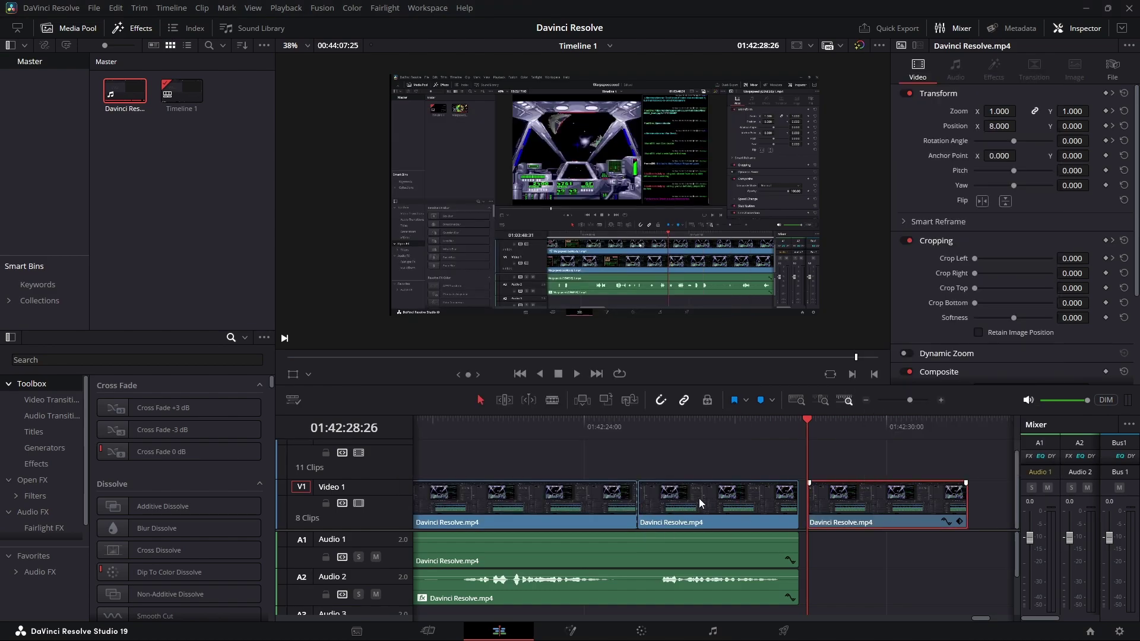
Duplicate the unanimated clip into the empty space shortly after the keyframed clip on Video 1 and play the copy
{"action": "left_click_drag", "start_coordinate": [694, 498], "coordinate": [497, 514]}
{"action": "left_click_drag", "start_coordinate": [909, 401], "coordinate": [900, 402]}
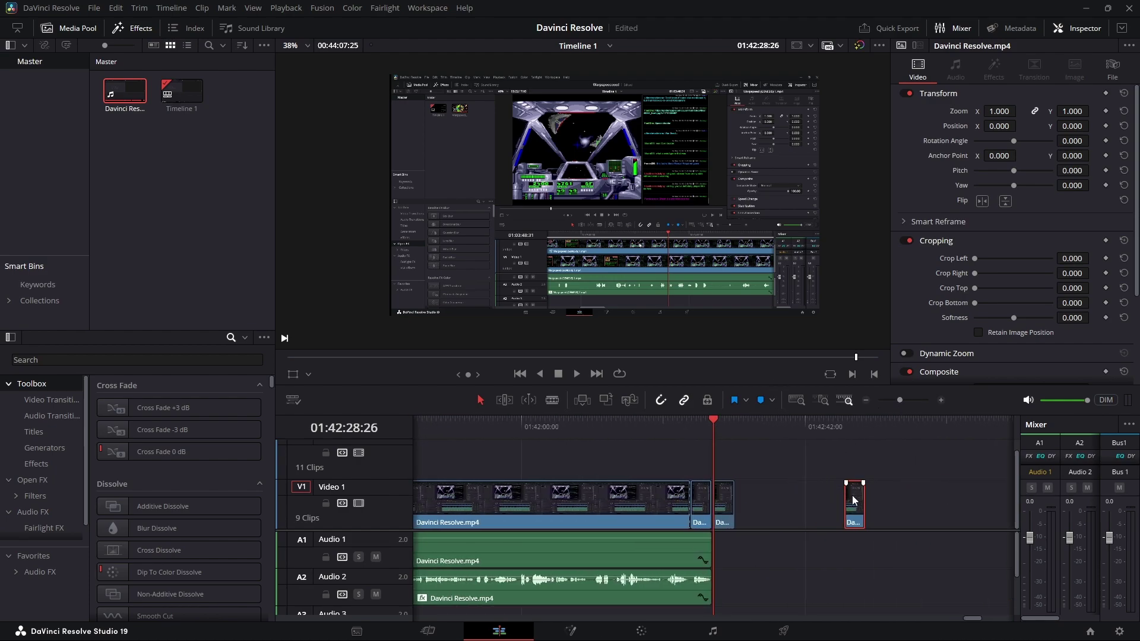
{"action": "left_click_drag", "start_coordinate": [854, 498], "coordinate": [754, 498]}
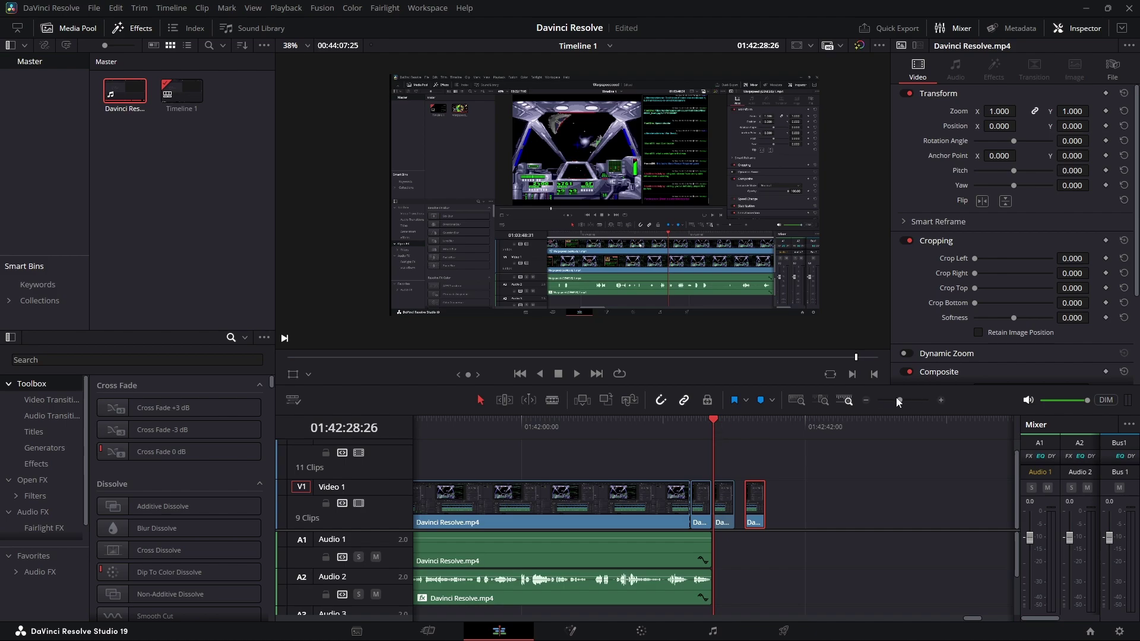
{"action": "left_click_drag", "start_coordinate": [897, 399], "coordinate": [904, 401]}
{"action": "key", "text": "space"}
{"action": "left_click", "coordinate": [942, 428]}
{"action": "key", "text": "space"}
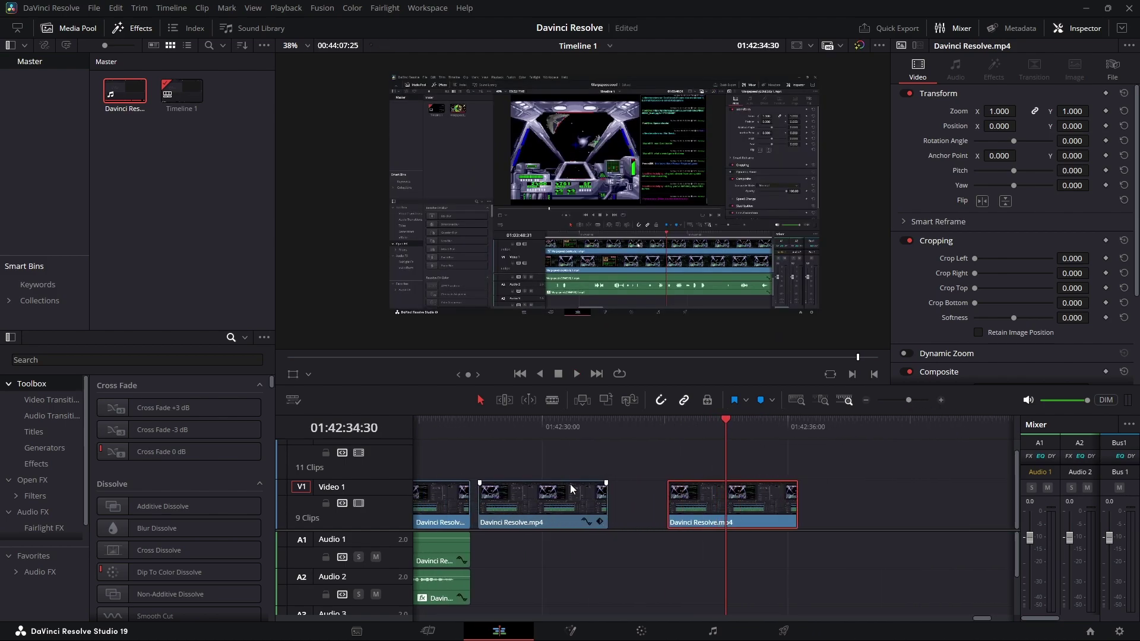
Copy the keyframed clip and paste its video attributes onto the unanimated copy after it, maintaining keyframe timing
{"action": "left_click", "coordinate": [523, 427]}
{"action": "right_click", "coordinate": [531, 496]}
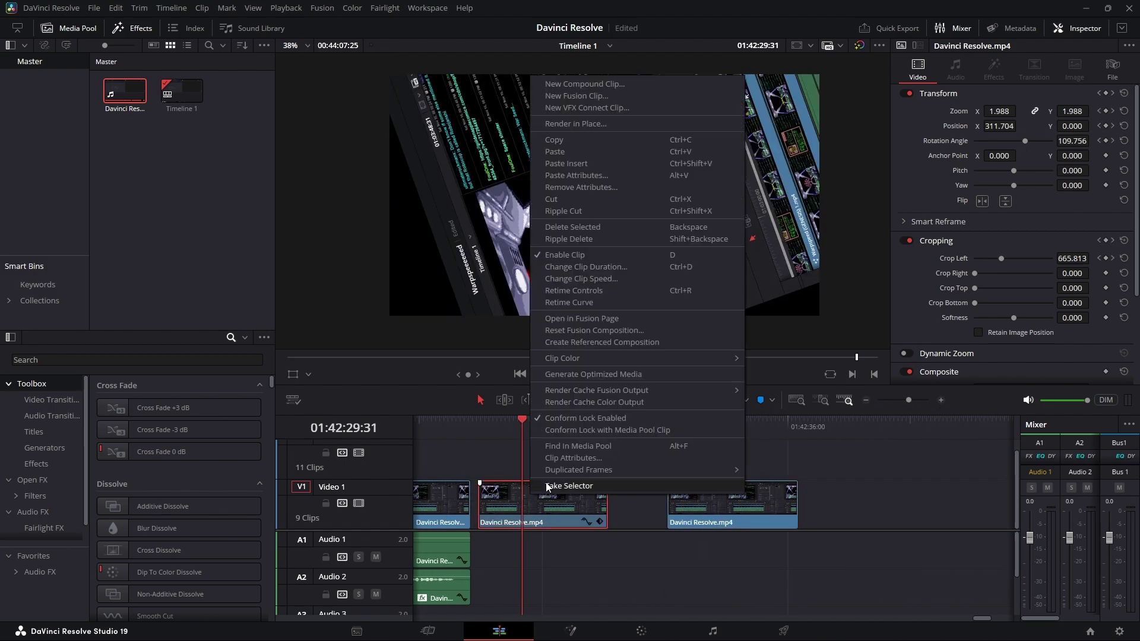
{"action": "left_click", "coordinate": [554, 140]}
{"action": "left_click", "coordinate": [700, 429]}
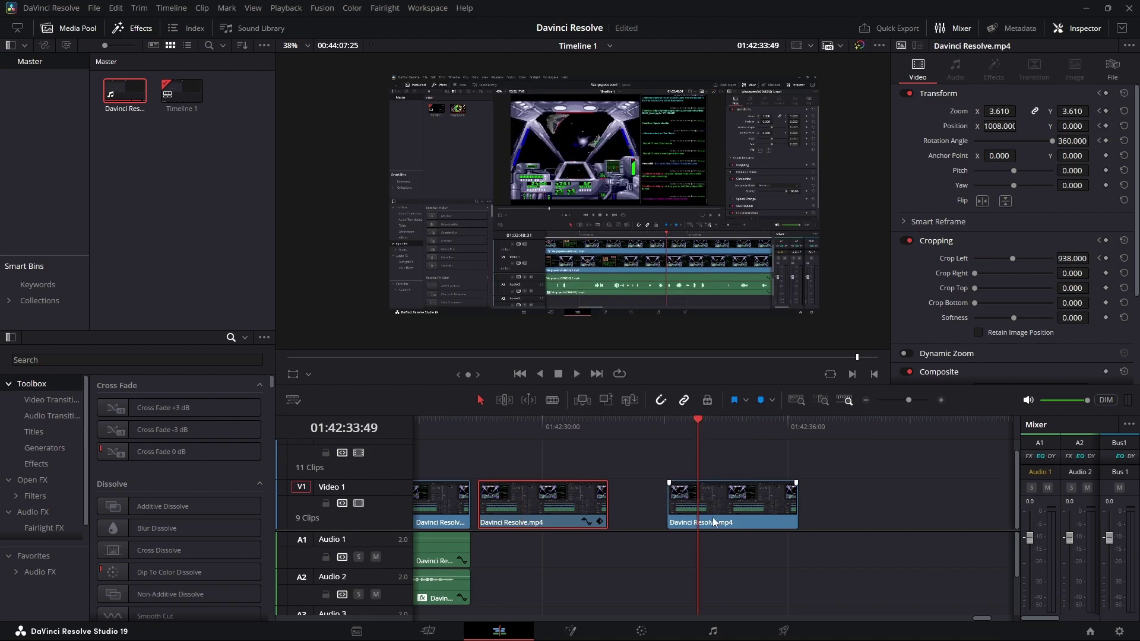
{"action": "right_click", "coordinate": [715, 522]}
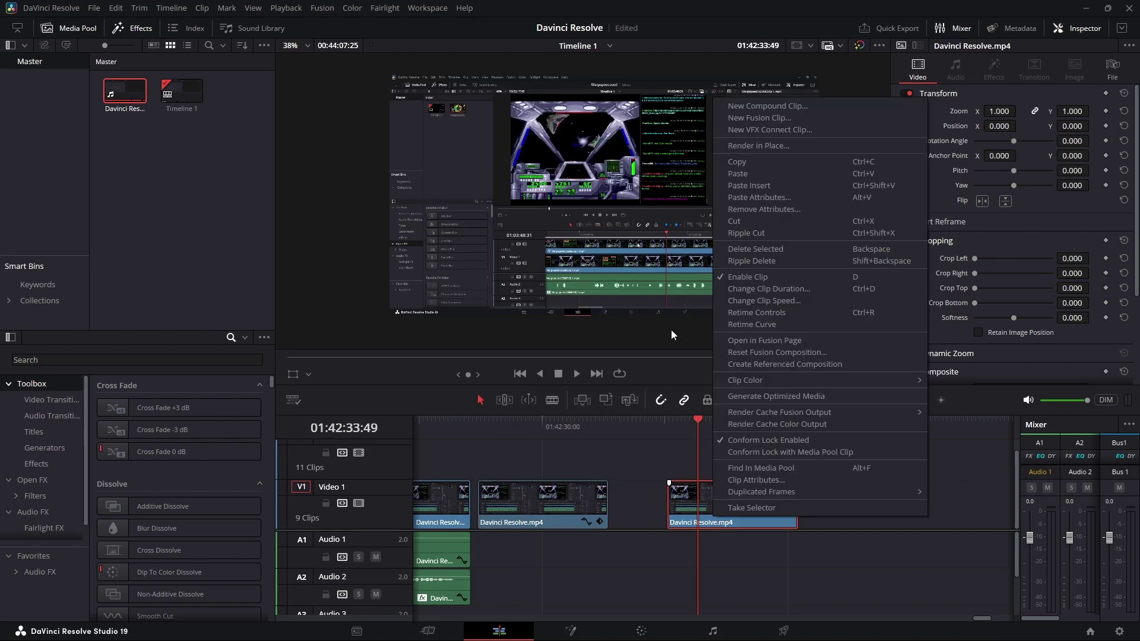
{"action": "left_click", "coordinate": [747, 199]}
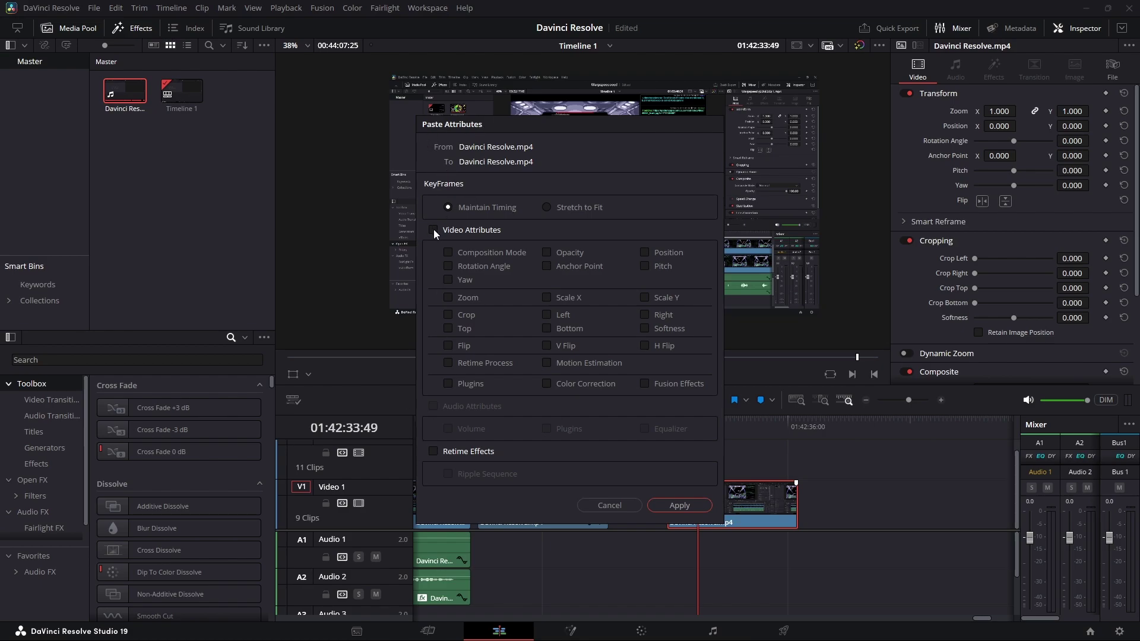
{"action": "left_click", "coordinate": [672, 505]}
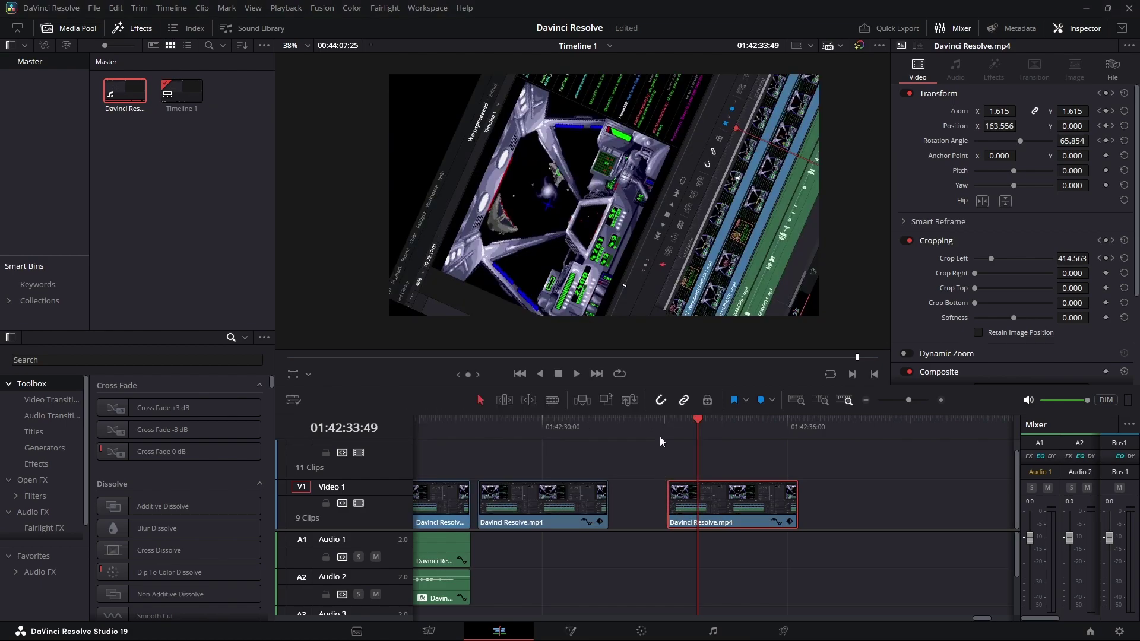
Play the copy from its start to review the pasted animation, and return to 01:42:33:22
{"action": "left_click", "coordinate": [671, 423]}
{"action": "key", "text": "space"}
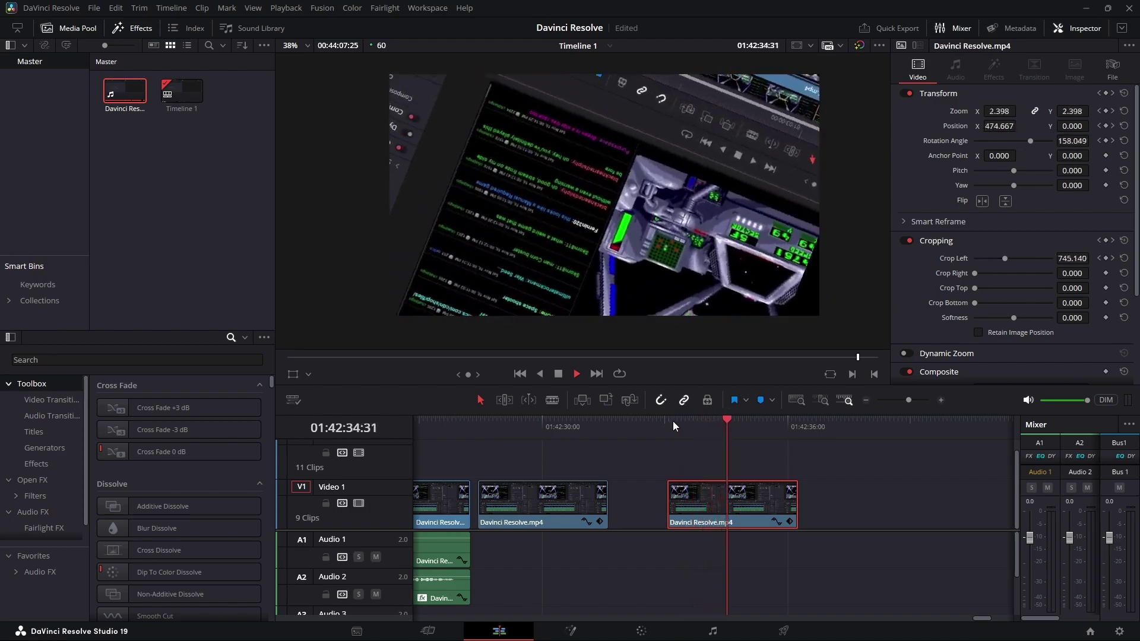
{"action": "left_click", "coordinate": [729, 428]}
{"action": "left_click", "coordinate": [680, 427]}
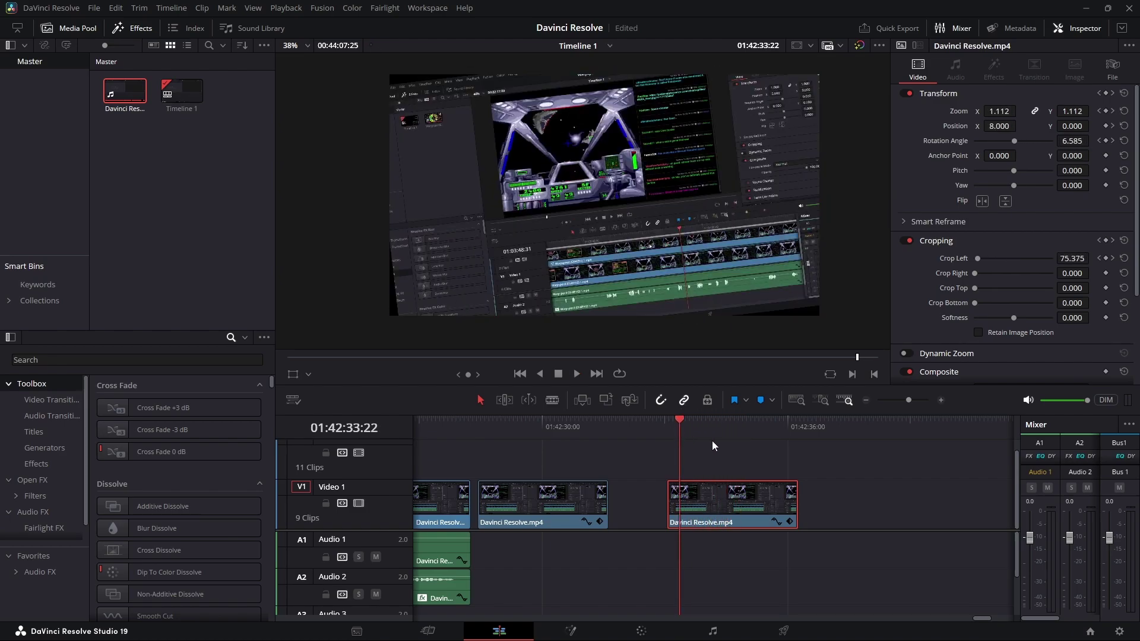
Move the long Davinci Resolve.mp4 clip onto Video 2 so it spans the playhead at 01:42:33:22, and save the project
{"action": "left_click_drag", "start_coordinate": [910, 401], "coordinate": [896, 401]}
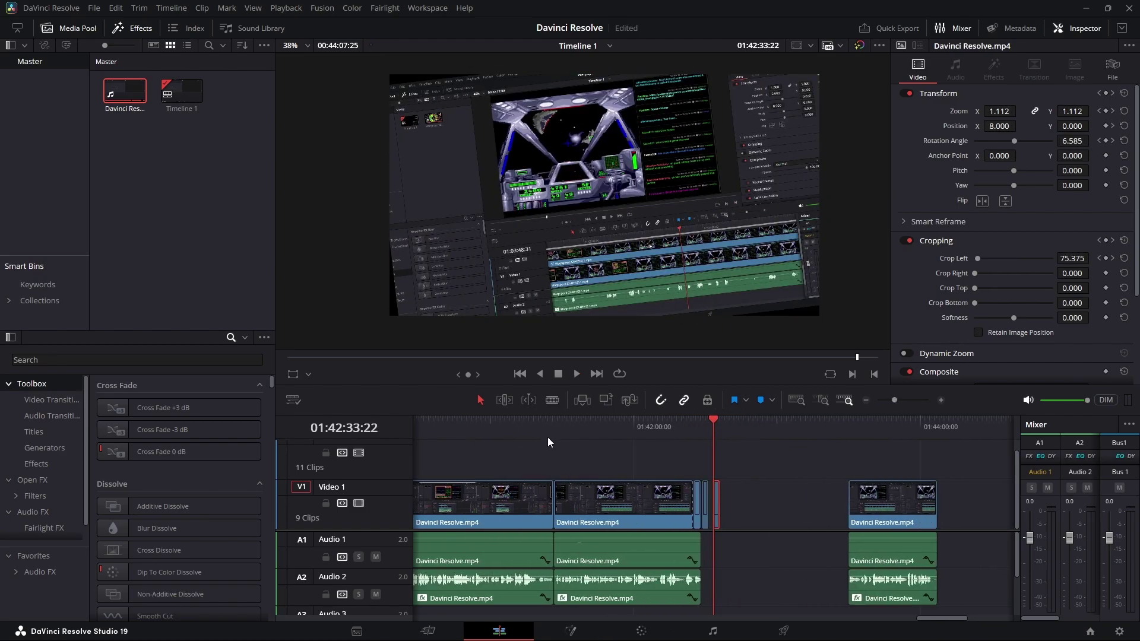
{"action": "left_click", "coordinate": [462, 504]}
{"action": "left_click_drag", "start_coordinate": [453, 502], "coordinate": [853, 465]}
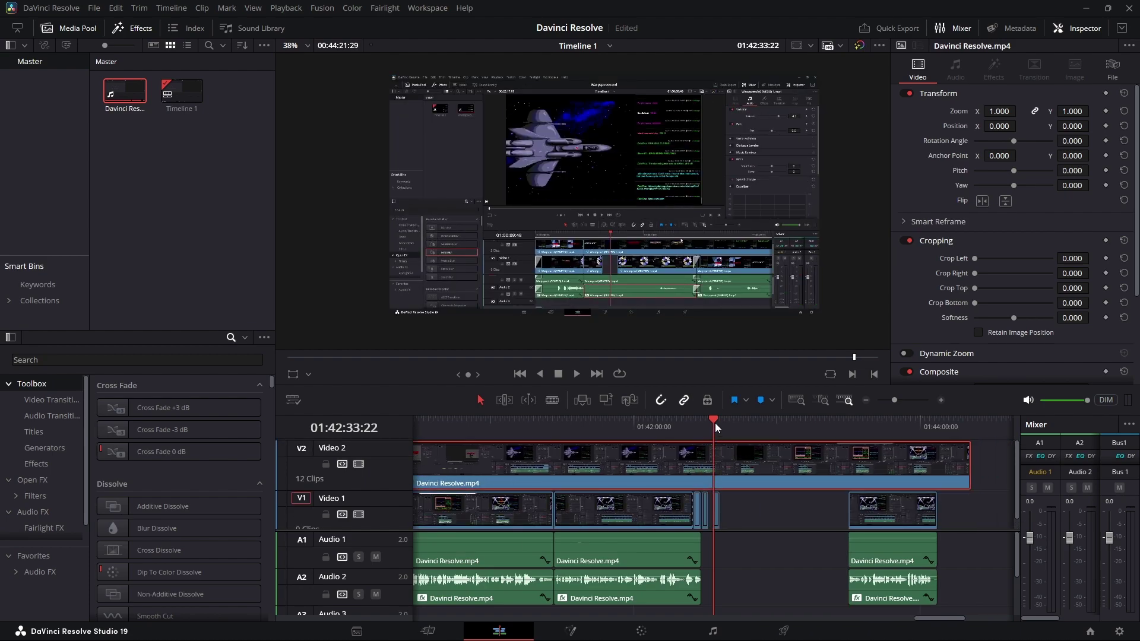
{"action": "left_click_drag", "start_coordinate": [715, 457], "coordinate": [655, 462]}
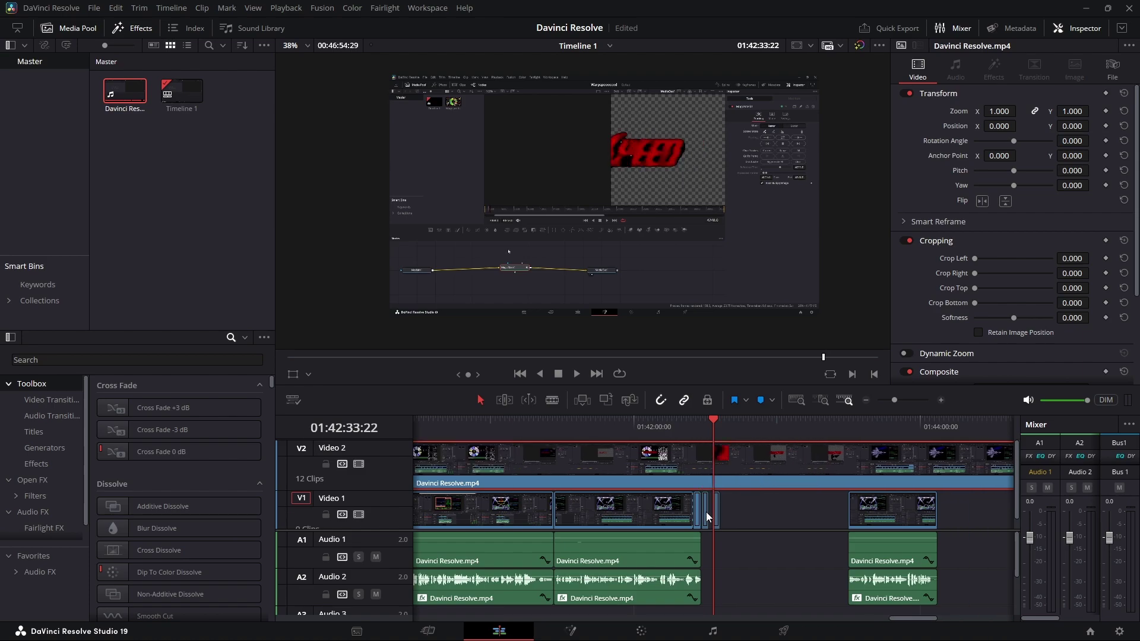
{"action": "key", "text": "ctrl+s"}
Cut the Video 2 clip at 01:42:33:22 and about 17 seconds further on, and delete the portions on either side
{"action": "left_click", "coordinate": [552, 400]}
{"action": "left_click", "coordinate": [714, 462]}
{"action": "left_click", "coordinate": [752, 462]}
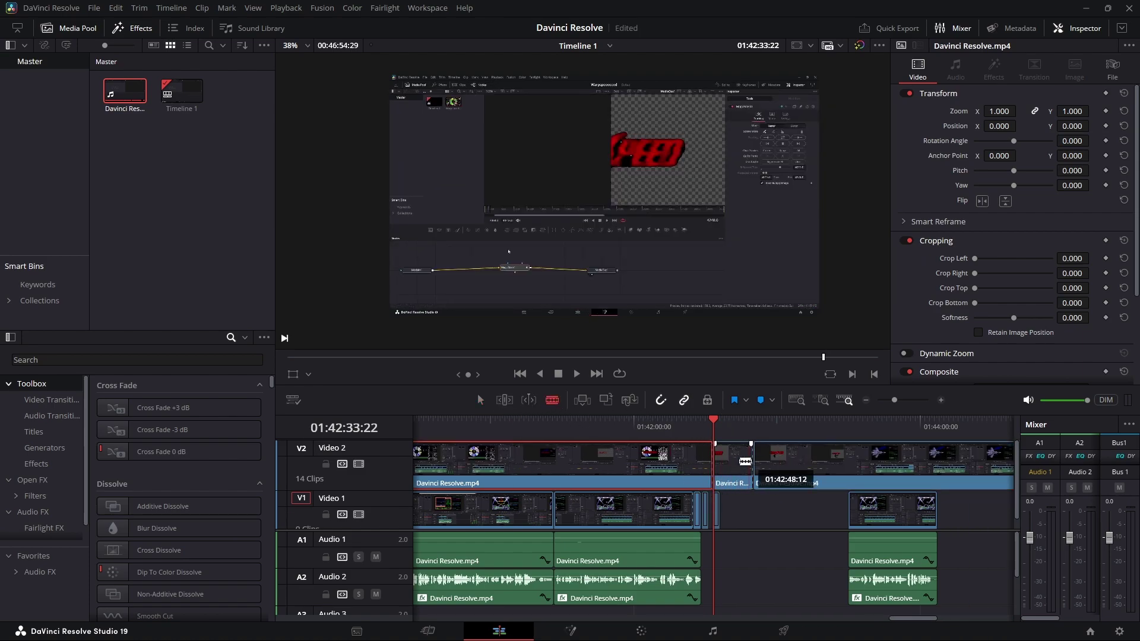
{"action": "left_click", "coordinate": [480, 400]}
{"action": "left_click", "coordinate": [592, 465]}
{"action": "key", "text": "Delete"}
{"action": "left_click", "coordinate": [766, 469]}
{"action": "key", "text": "Delete"}
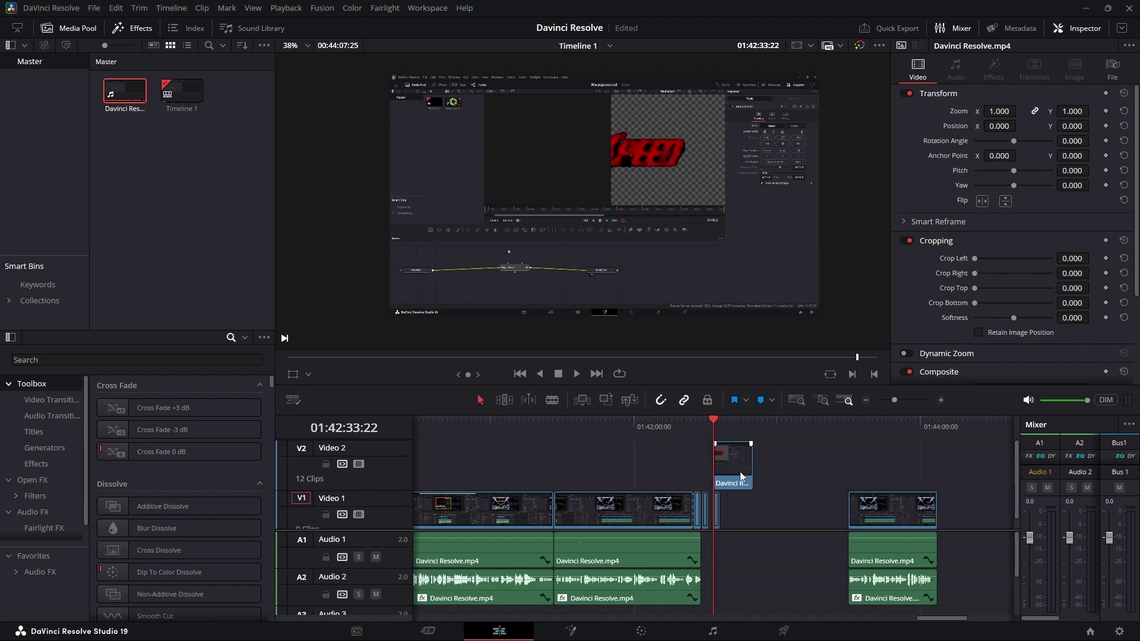
Paste the copied video attributes and retime effects onto the remaining Video 2 segment with Maintain Timing, and play the result
{"action": "left_click_drag", "start_coordinate": [895, 400], "coordinate": [902, 400]}
{"action": "right_click", "coordinate": [806, 451]}
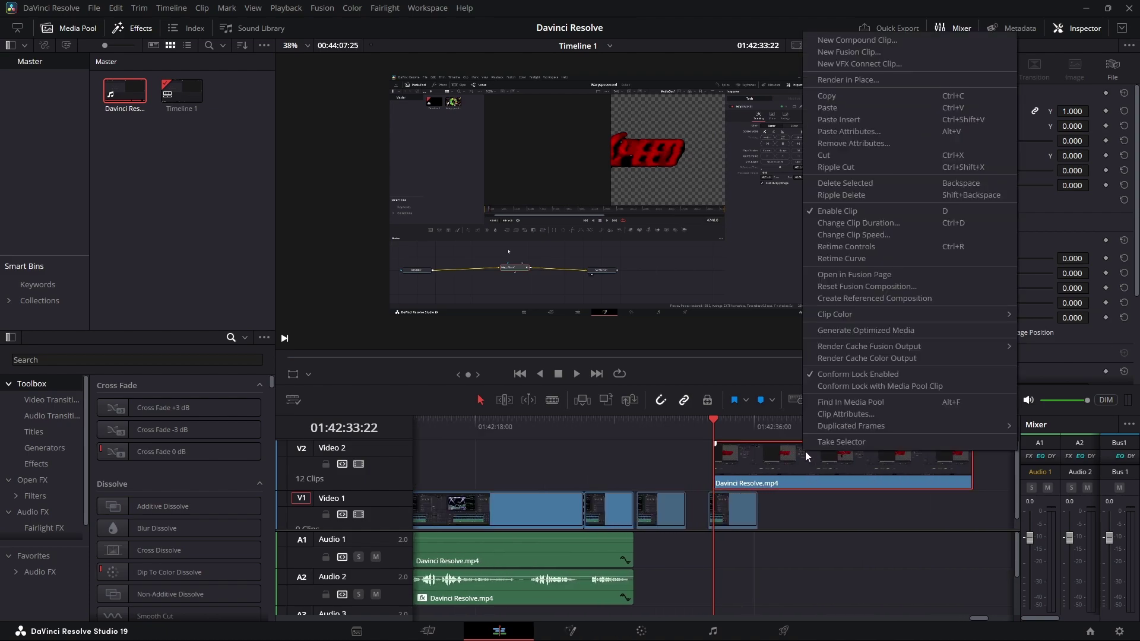
{"action": "left_click", "coordinate": [828, 134]}
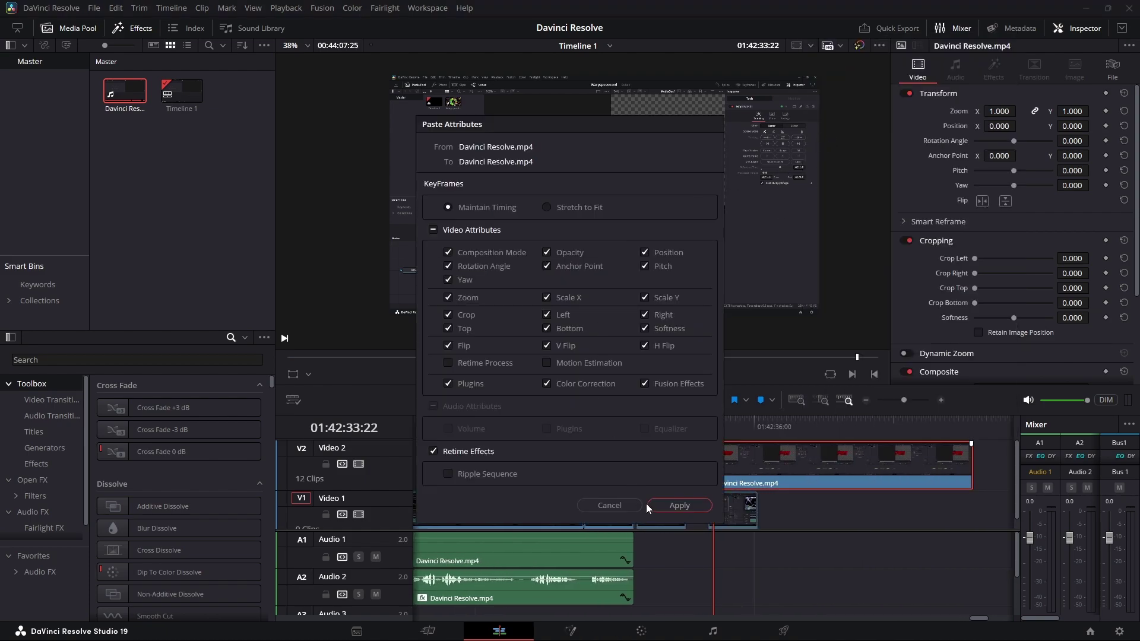
{"action": "left_click", "coordinate": [665, 505]}
{"action": "key", "text": "space"}
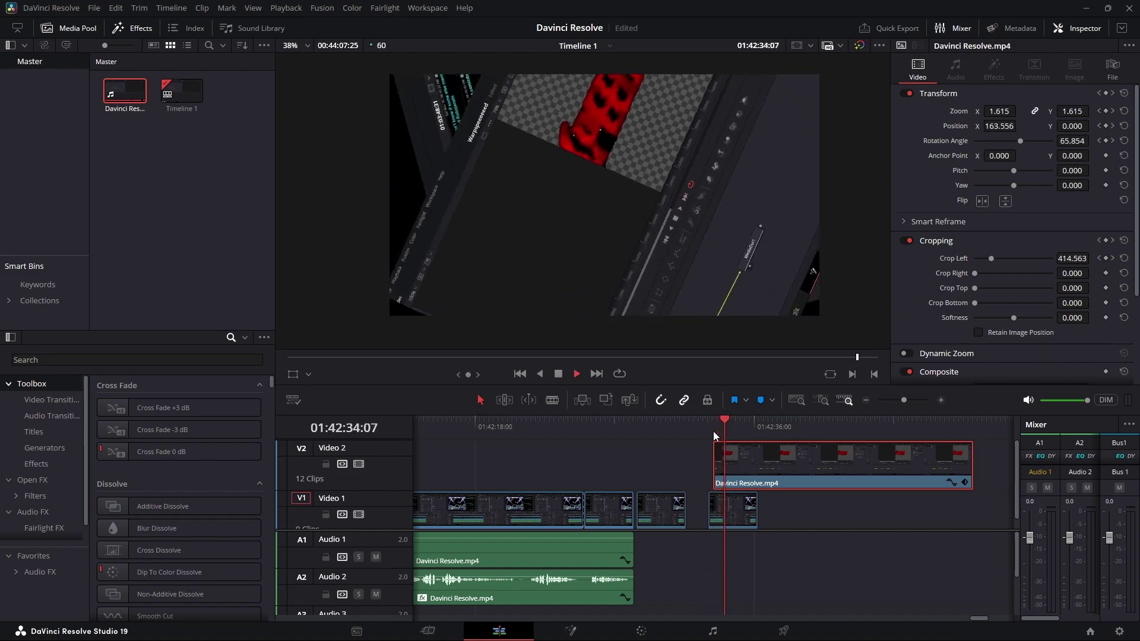
{"action": "key", "text": "space"}
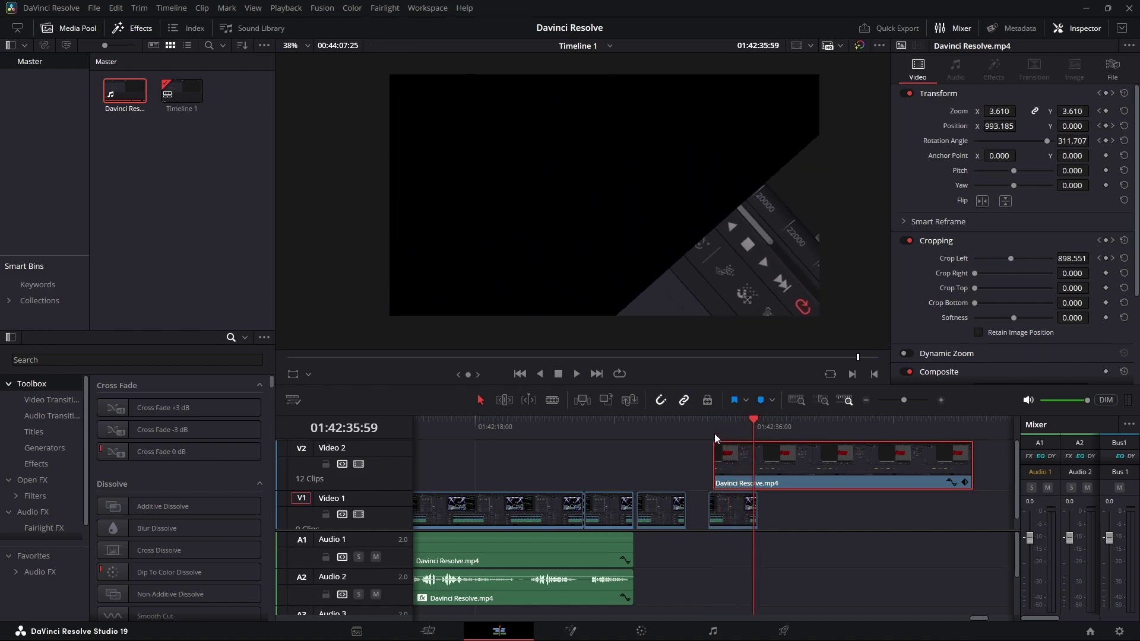
Delete the Video 2 segment, and undo the recent edits back to before the unanimated copy was added on Video 1
{"action": "key", "text": "Delete"}
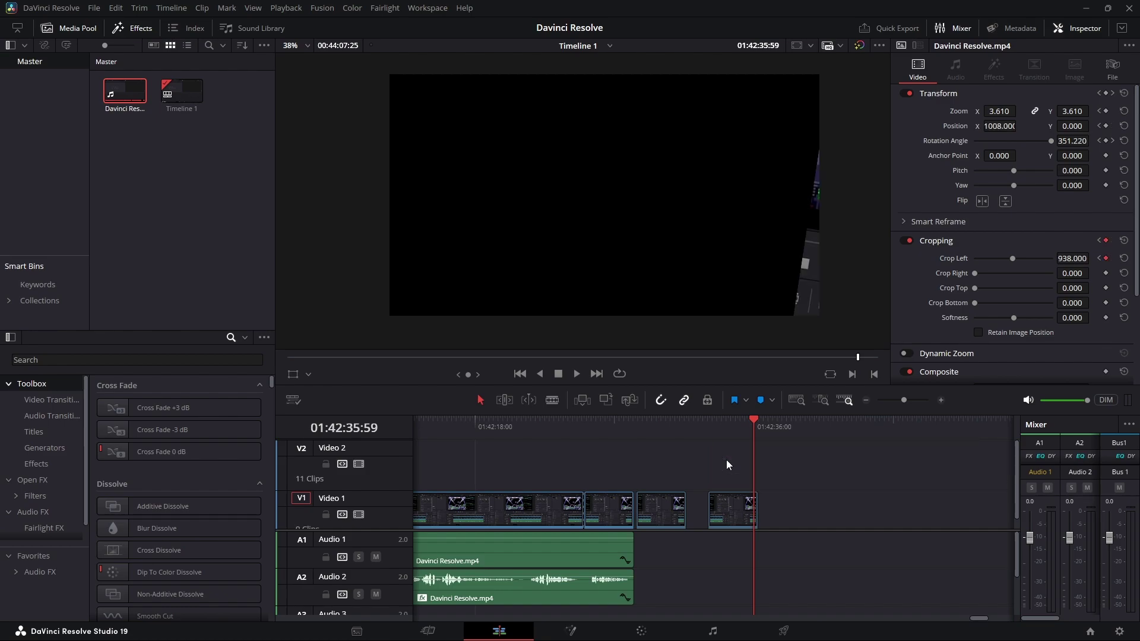
{"action": "key", "text": "ctrl+z"}
{"action": "key", "text": "ctrl+z"}
{"action": "key", "text": "ctrl+z"}
{"action": "key", "text": "ctrl+z"}
{"action": "key", "text": "ctrl+z"}
{"action": "key", "text": "ctrl+z"}
{"action": "key", "text": "ctrl+z"}
{"action": "key", "text": "ctrl+z"}
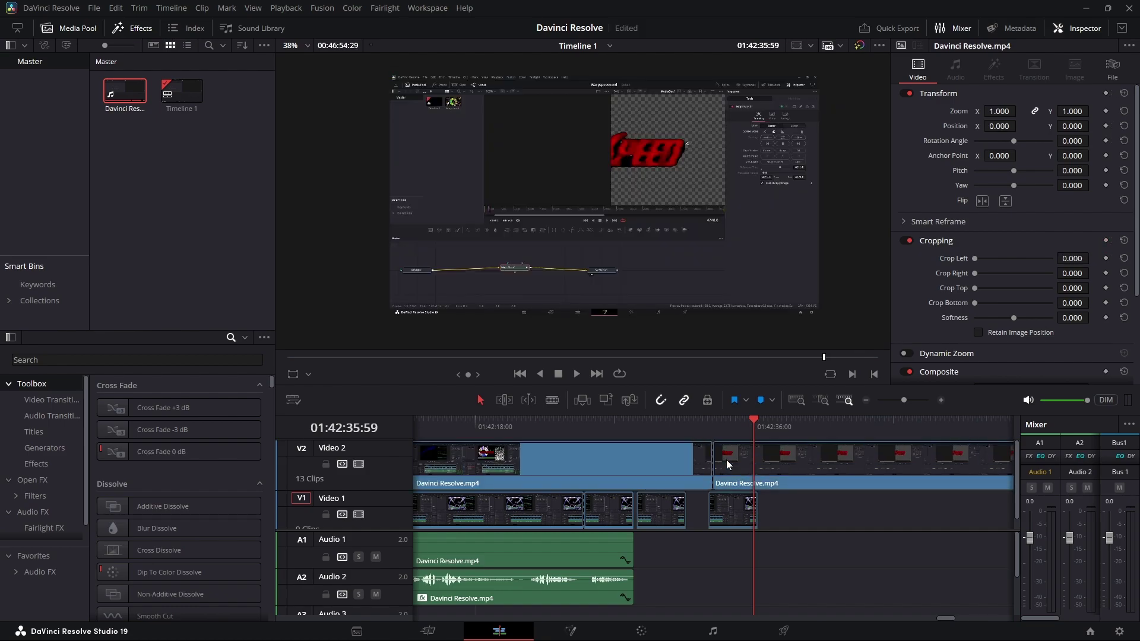
{"action": "key", "text": "ctrl+z"}
{"action": "key", "text": "ctrl+z"}
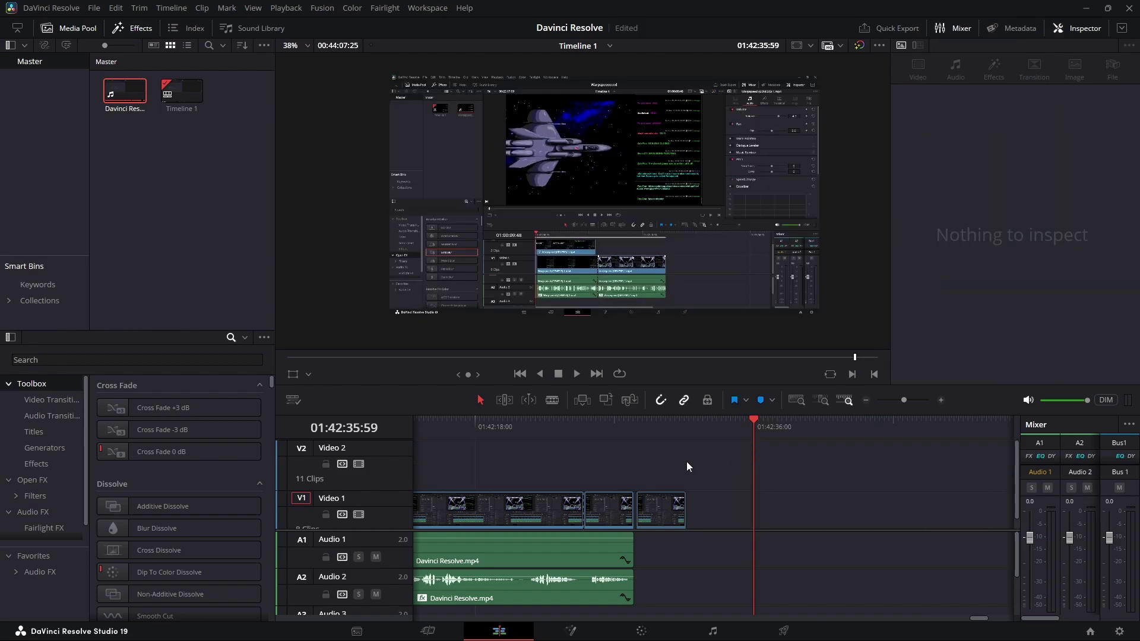
Check the animation at several points in the keyframed clip and return to its first frame at 01:42:28:26
{"action": "left_click", "coordinate": [657, 434]}
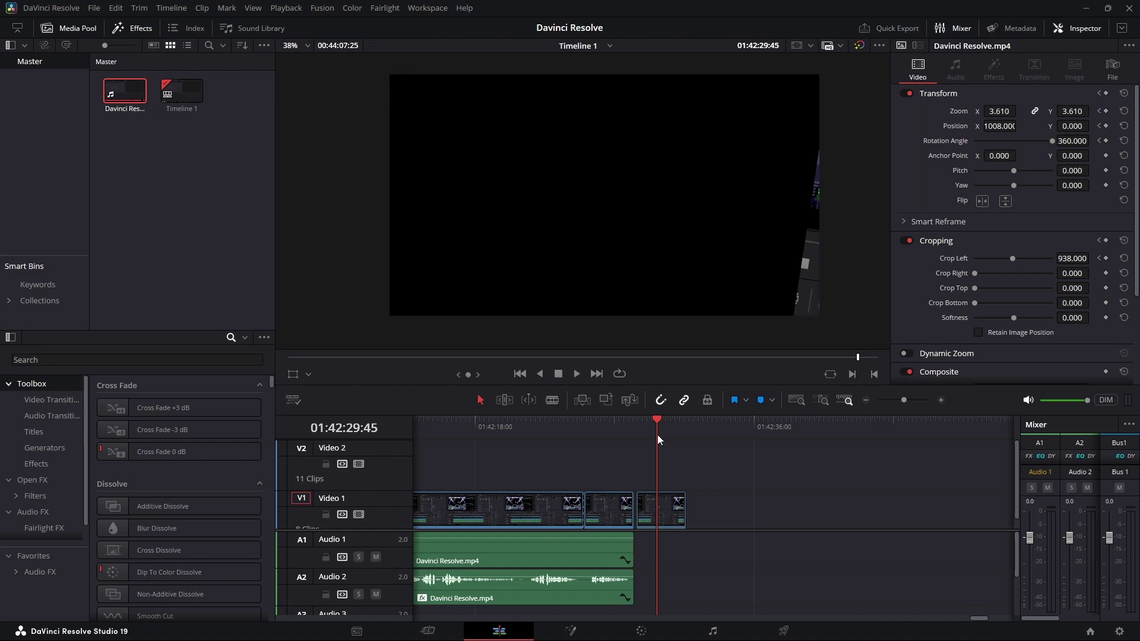
{"action": "key", "text": "ctrl+z"}
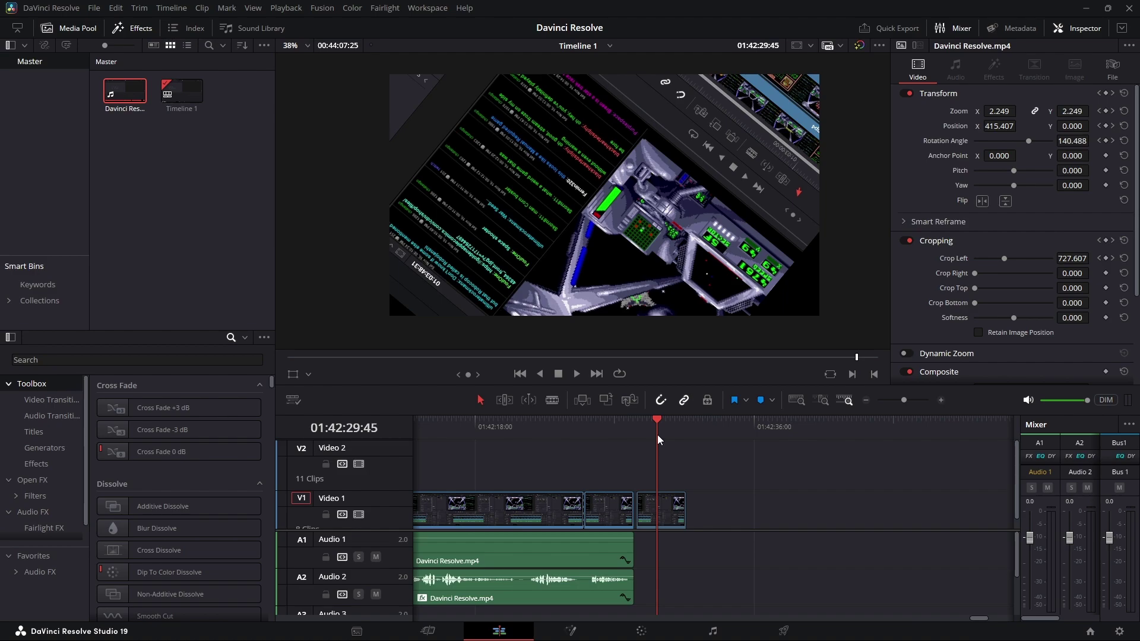
{"action": "left_click", "coordinate": [647, 430]}
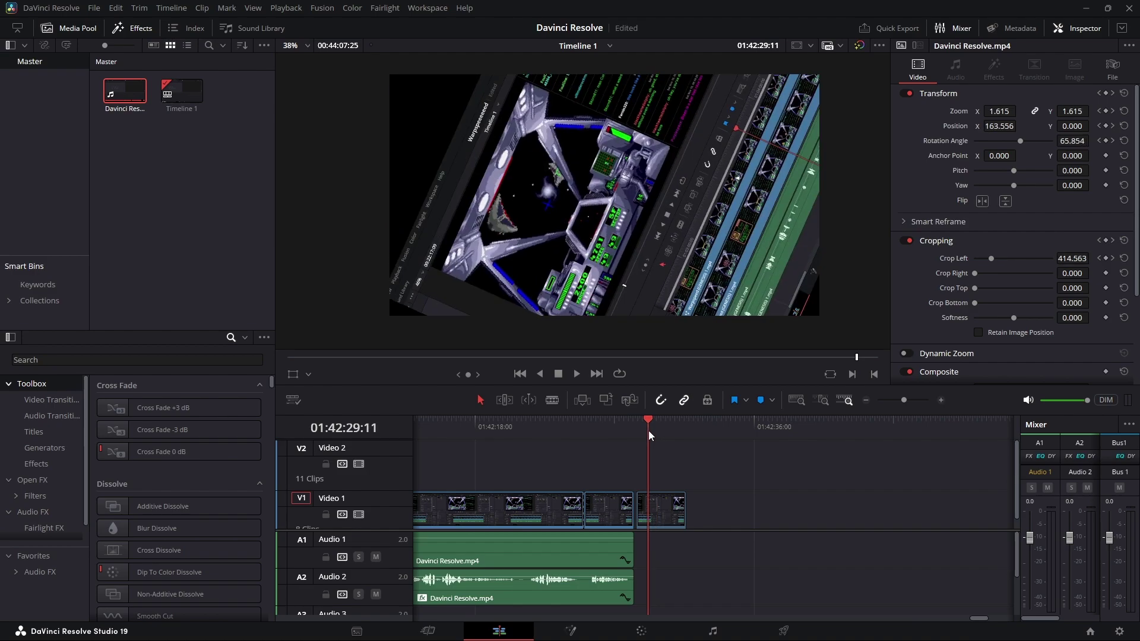
{"action": "left_click", "coordinate": [651, 430]}
{"action": "mouse_move", "coordinate": [651, 429]}
{"action": "left_mouse_down"}
{"action": "mouse_move", "coordinate": [660, 431]}
{"action": "mouse_move", "coordinate": [638, 435]}
{"action": "left_mouse_up"}
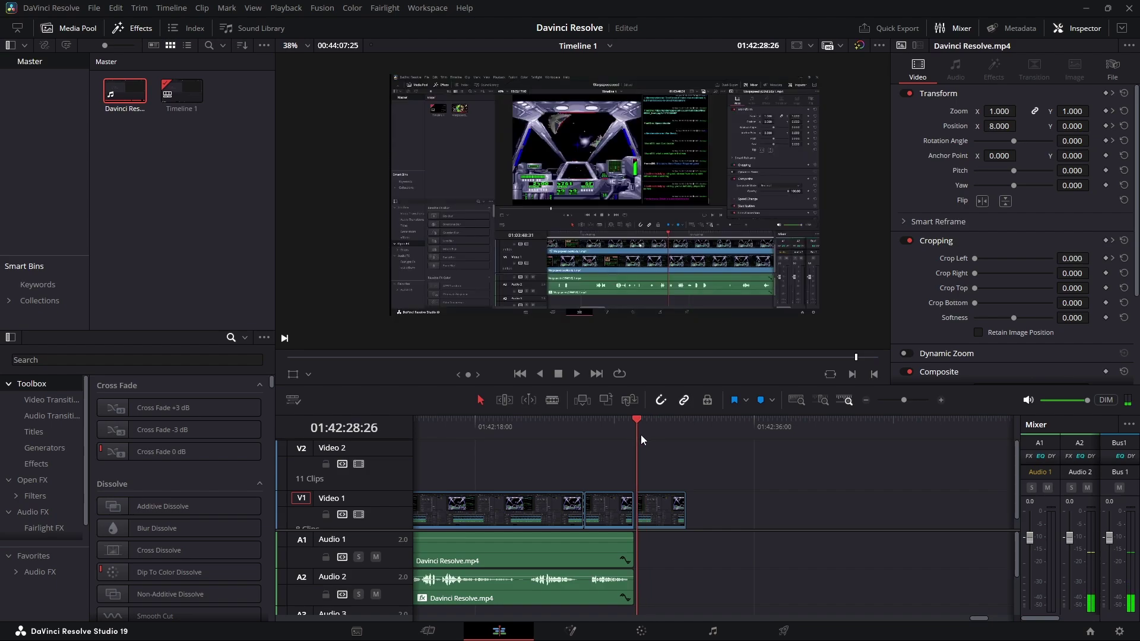
Replace the keyframed clip at the end of Video 1 with a copy of the unanimated clip before it, and save the project
{"action": "left_click", "coordinate": [648, 517]}
{"action": "key", "text": "Delete"}
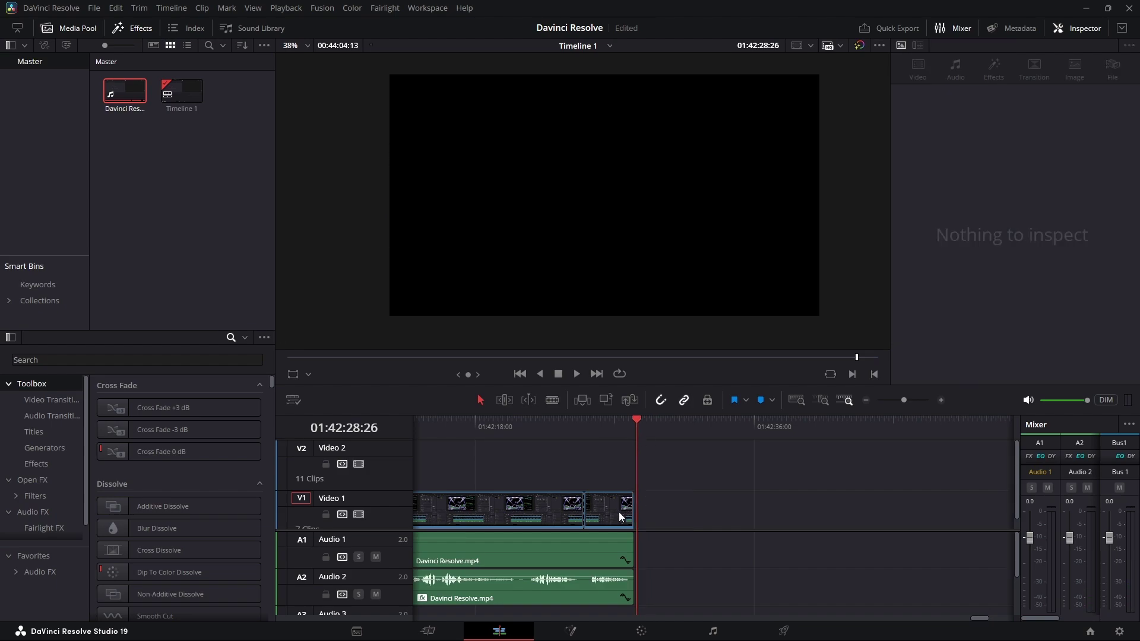
{"action": "left_click_drag", "start_coordinate": [603, 513], "coordinate": [656, 514]}
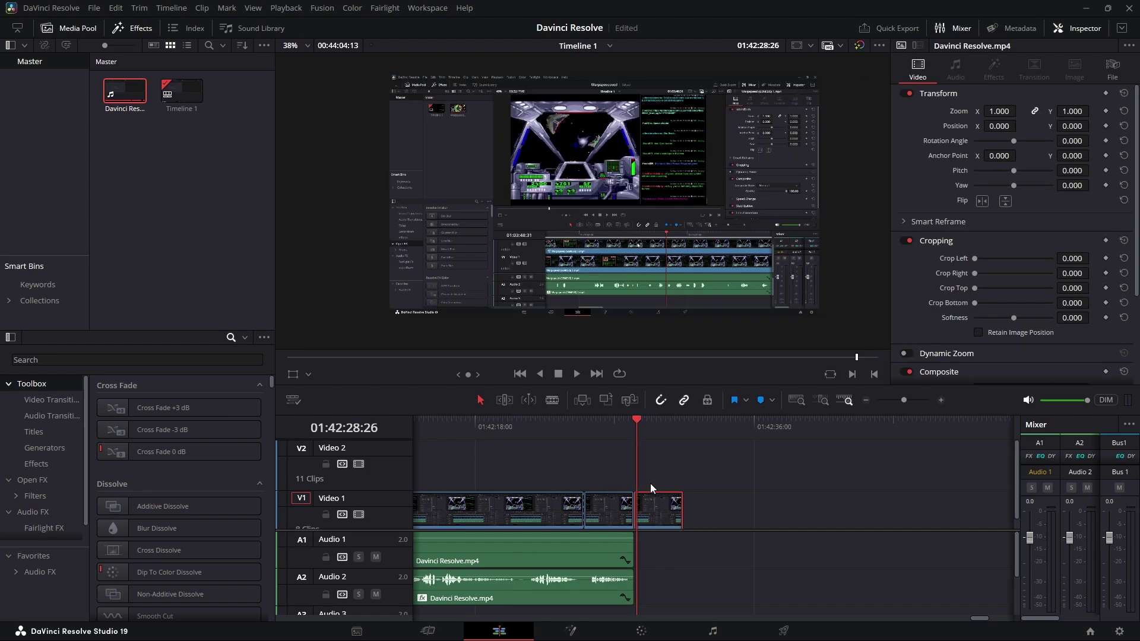
{"action": "key", "text": "ctrl+s"}
Import zetaplz1.png onto Video 2 at 01:42:28:26 above the new copy, and set its zoom to 0.29
{"action": "left_click_drag", "start_coordinate": [796, 487], "coordinate": [653, 469]}
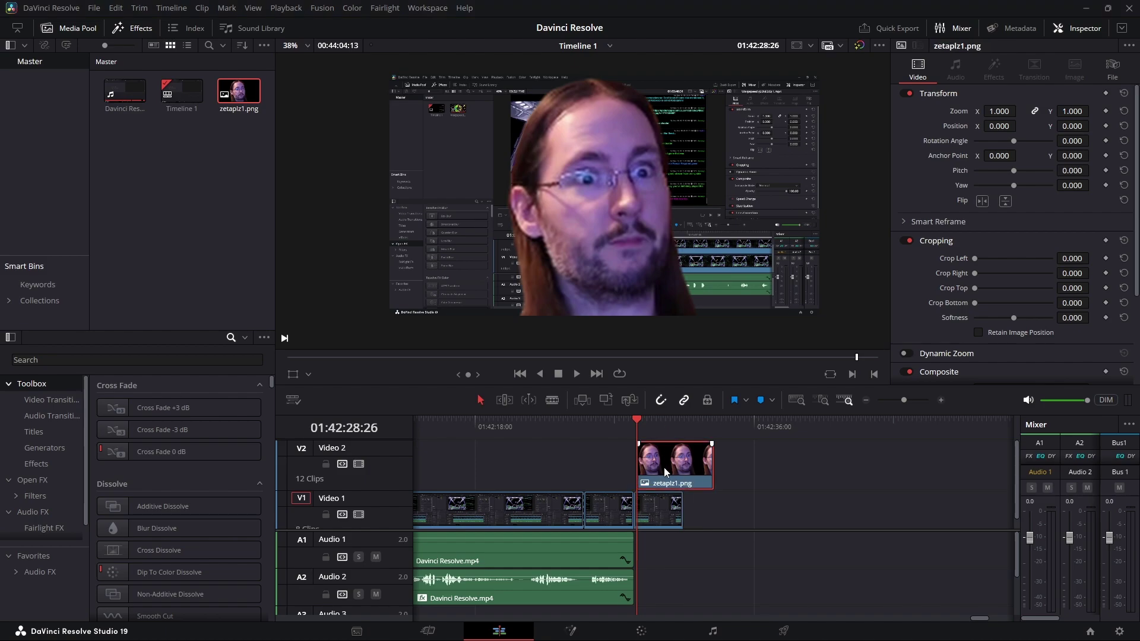
{"action": "left_click", "coordinate": [999, 111]}
{"action": "type", "text": "0.29"}
{"action": "key", "text": "Return"}
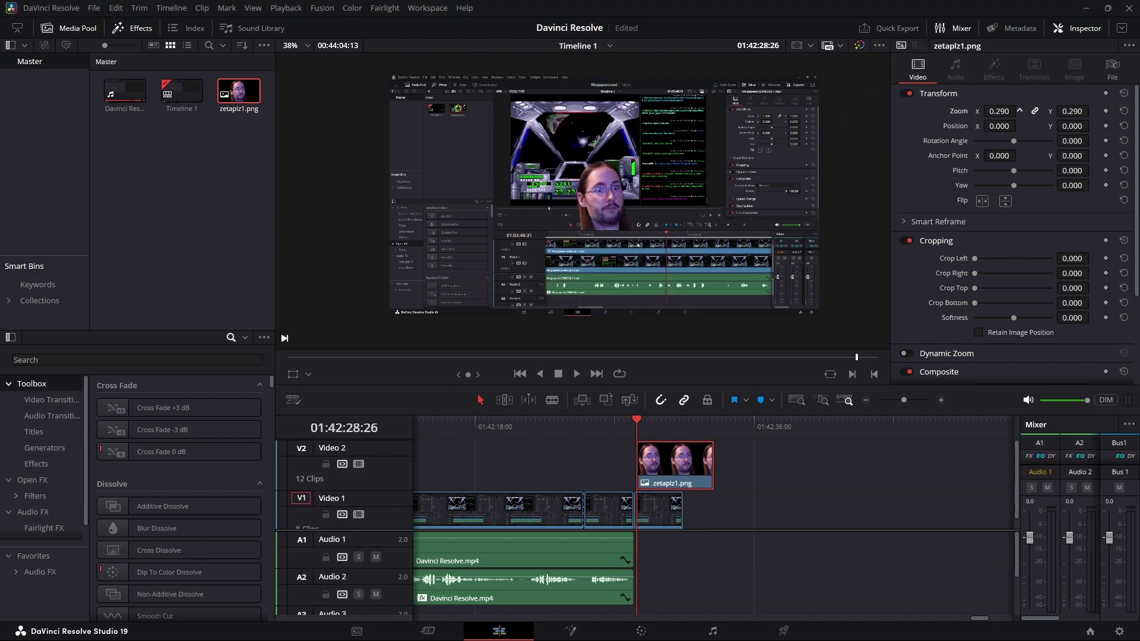
Scale zetaplz1.png to 0.200 and keyframe its position from X 1269, Y 0 at 01:42:28:26 to Y 194 about one second into the clip
{"action": "mouse_move", "coordinate": [1019, 111]}
{"action": "left_mouse_down"}
{"action": "mouse_move", "coordinate": [1009, 111]}
{"action": "mouse_move", "coordinate": [1033, 125]}
{"action": "mouse_move", "coordinate": [1017, 125]}
{"action": "left_mouse_up"}
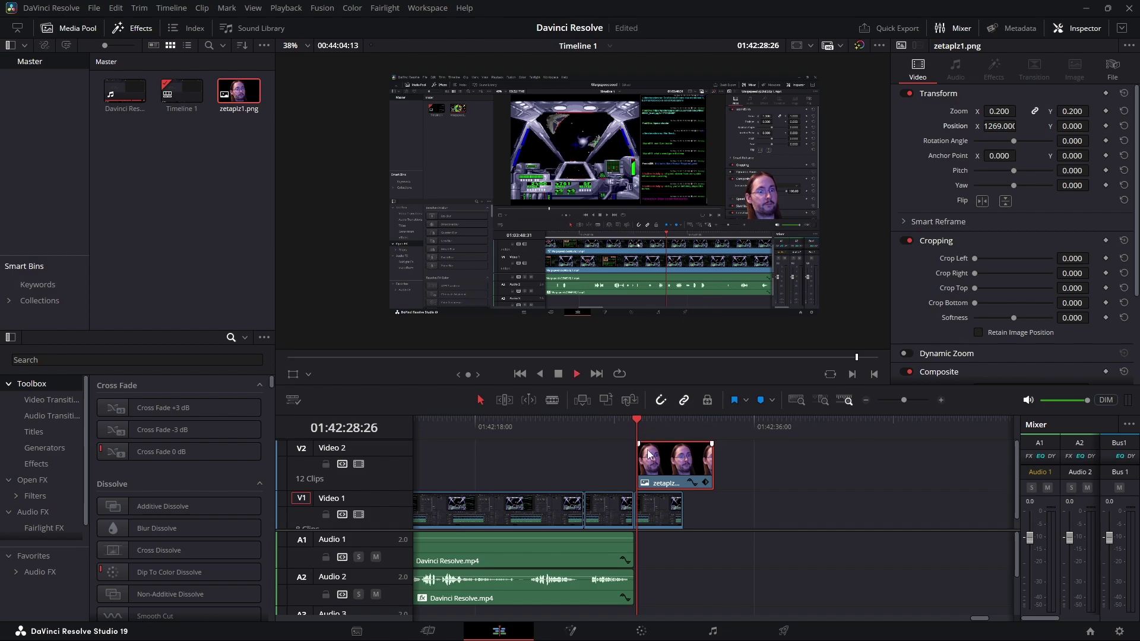
{"action": "left_click", "coordinate": [645, 426]}
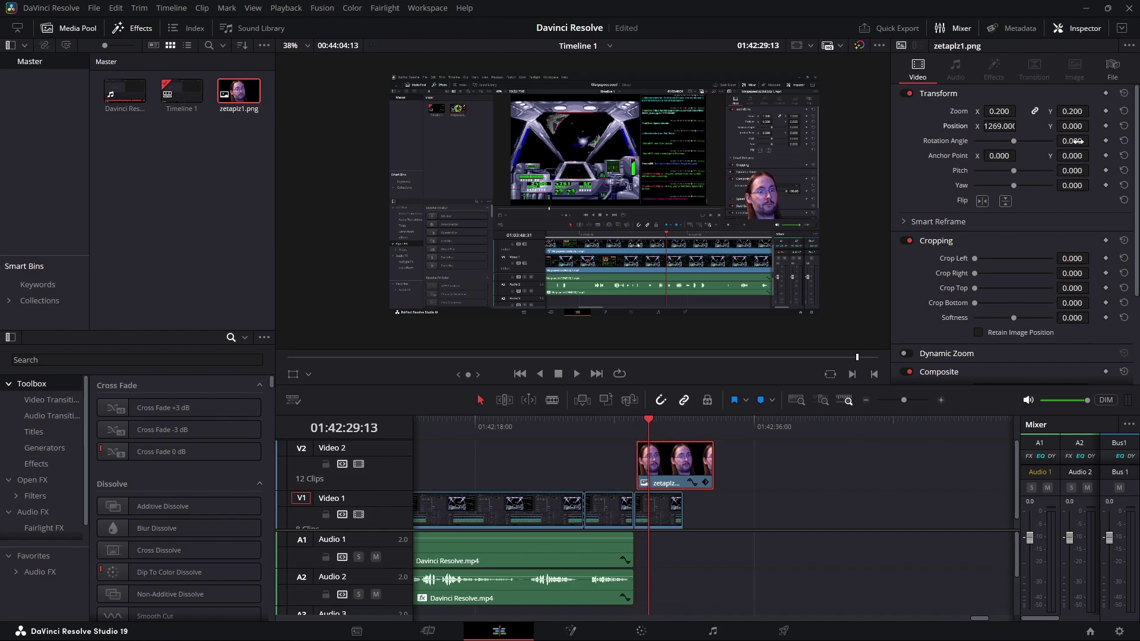
{"action": "key", "text": "space"}
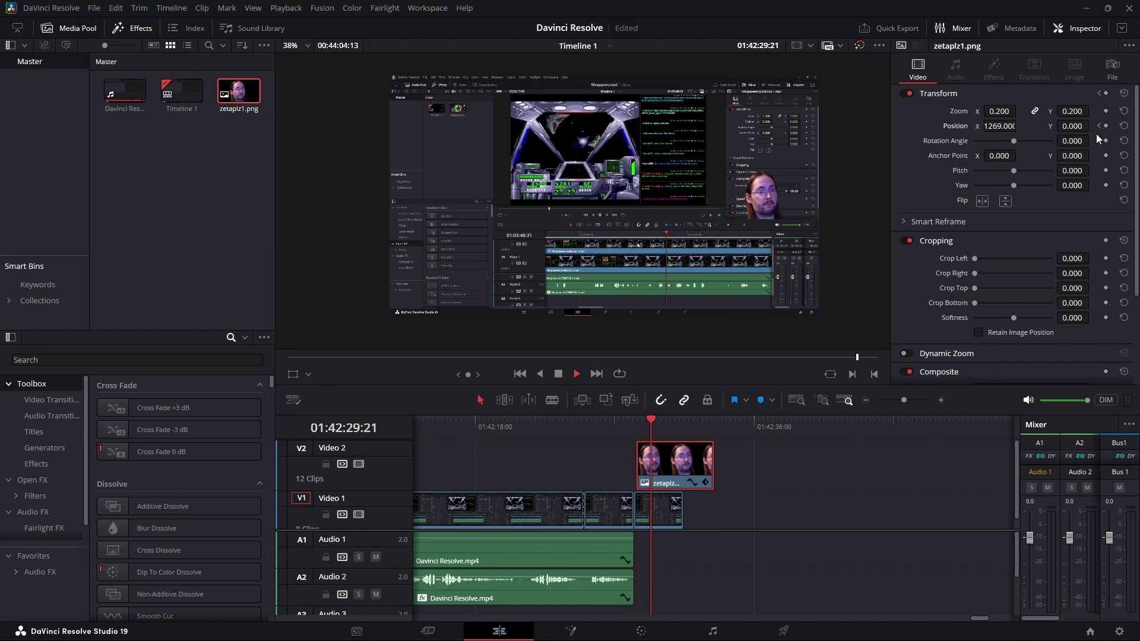
{"action": "key", "text": "space"}
{"action": "left_click_drag", "start_coordinate": [1072, 126], "coordinate": [1128, 126]}
Play the overlay's upward movement from its first frame at 01:42:28:26 to about 01:42:30:27
{"action": "left_click", "coordinate": [636, 420]}
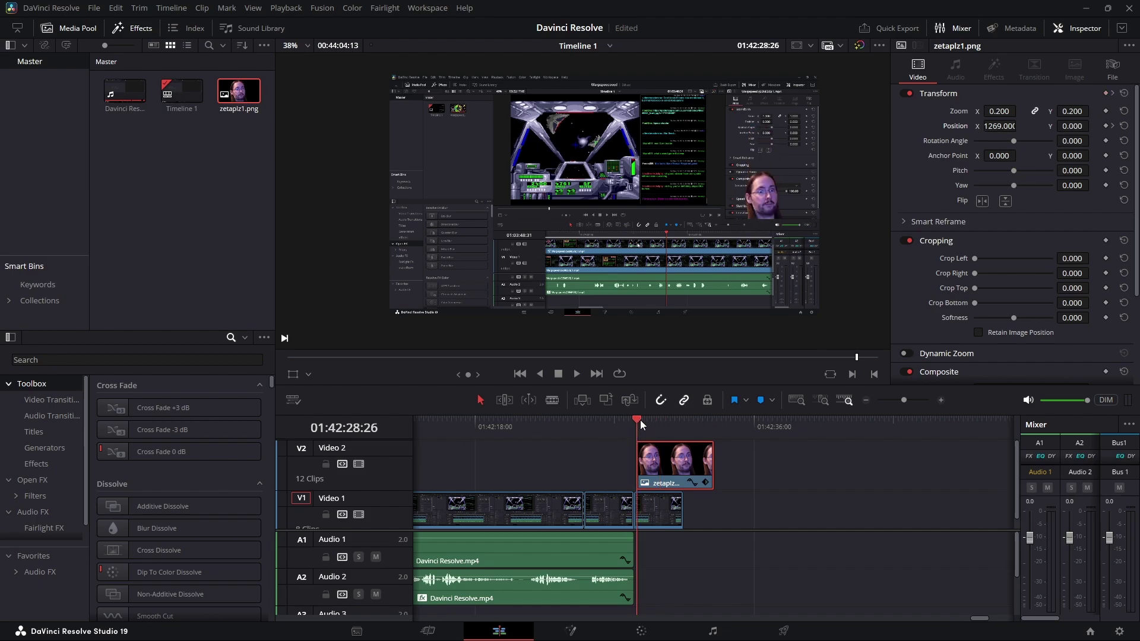
{"action": "key", "text": "space"}
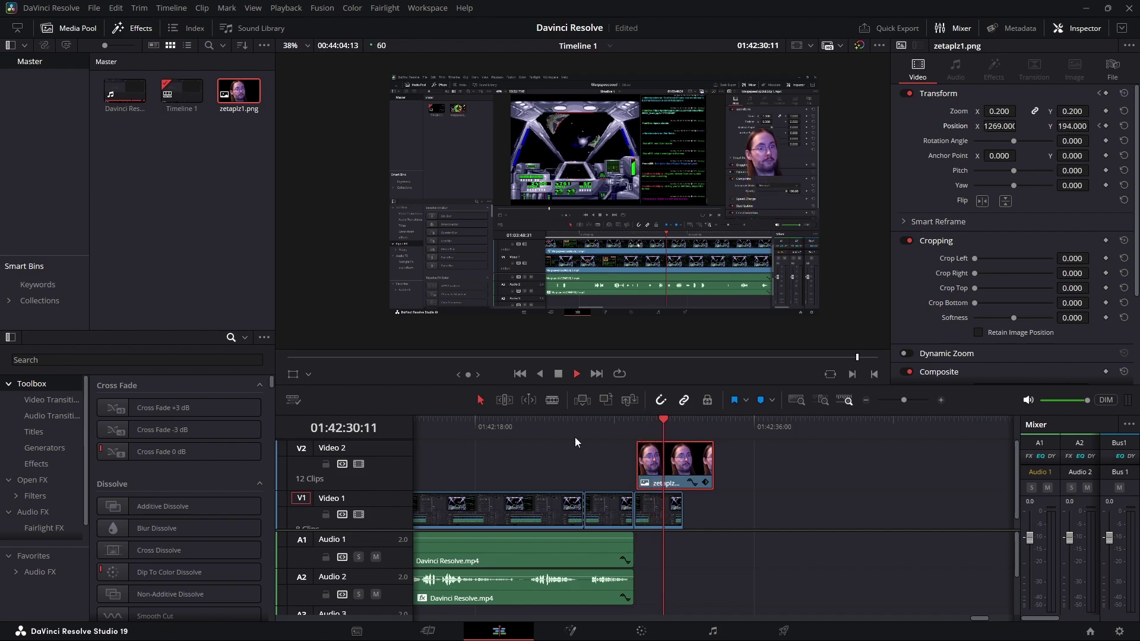
{"action": "key", "text": "space"}
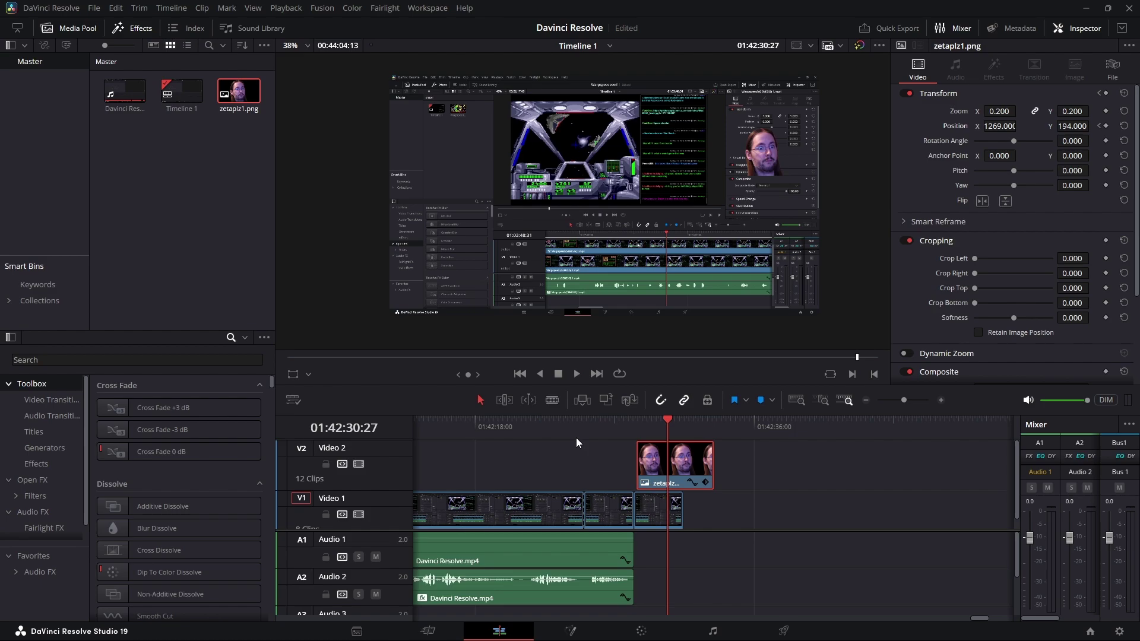